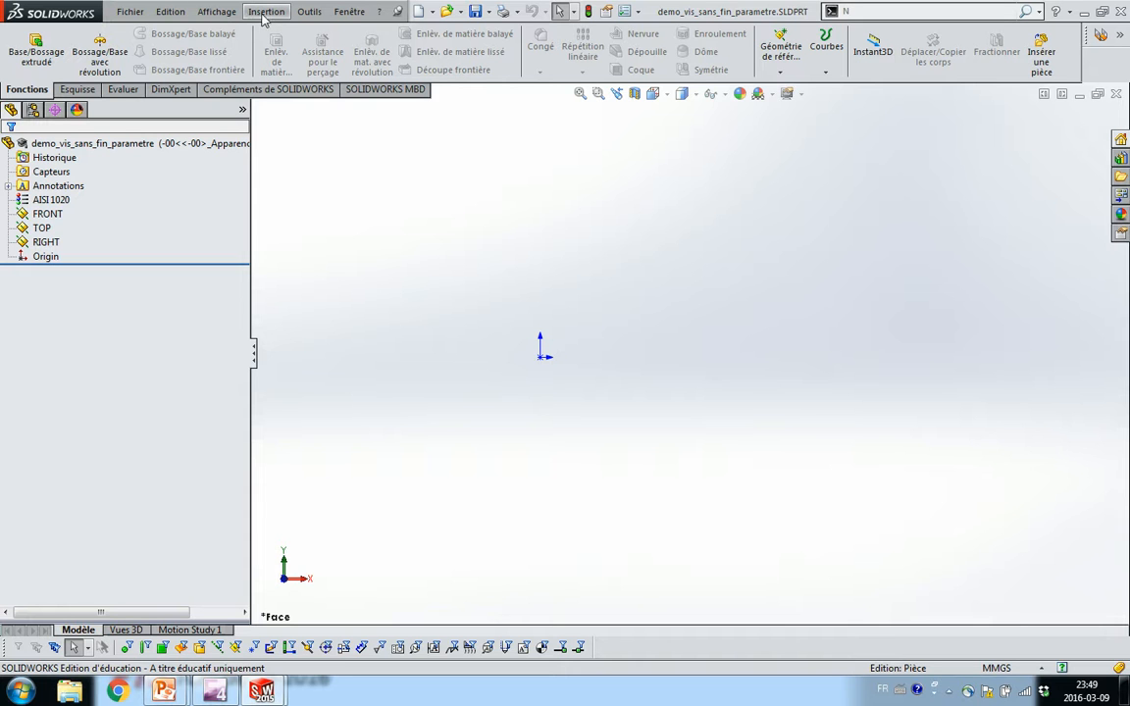
- In the equations manager, add the global variable "m" equal to 1 with the comment "Module de lengrenage droit"
click(300, 12)
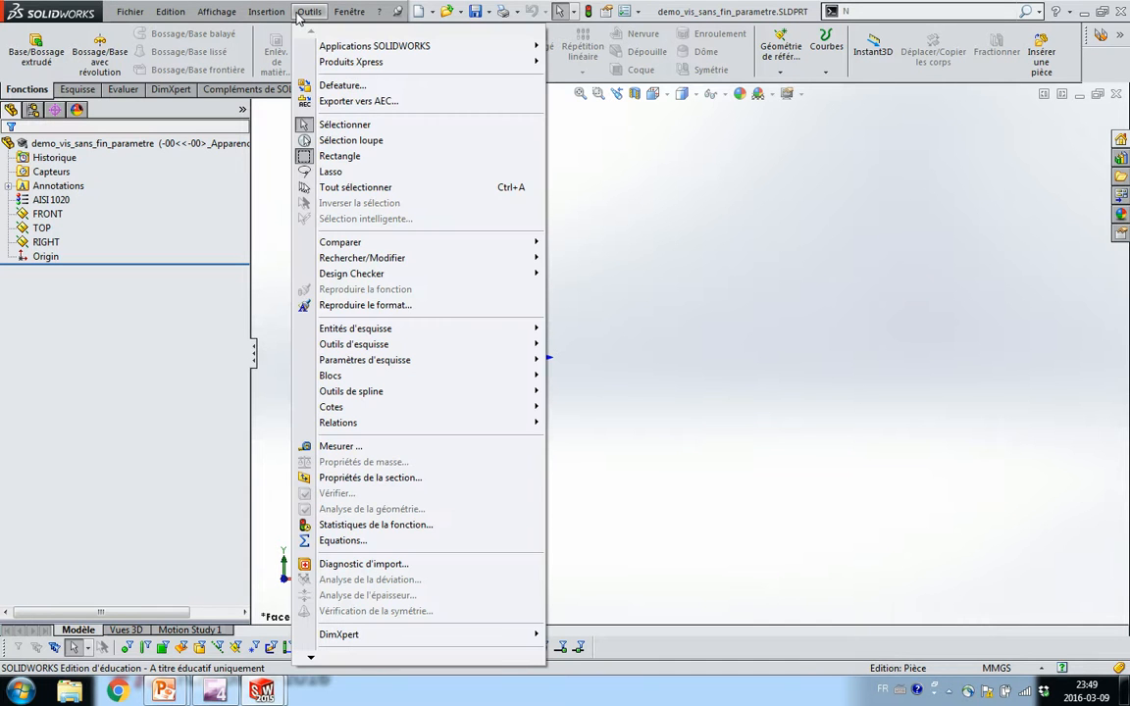
click(346, 543)
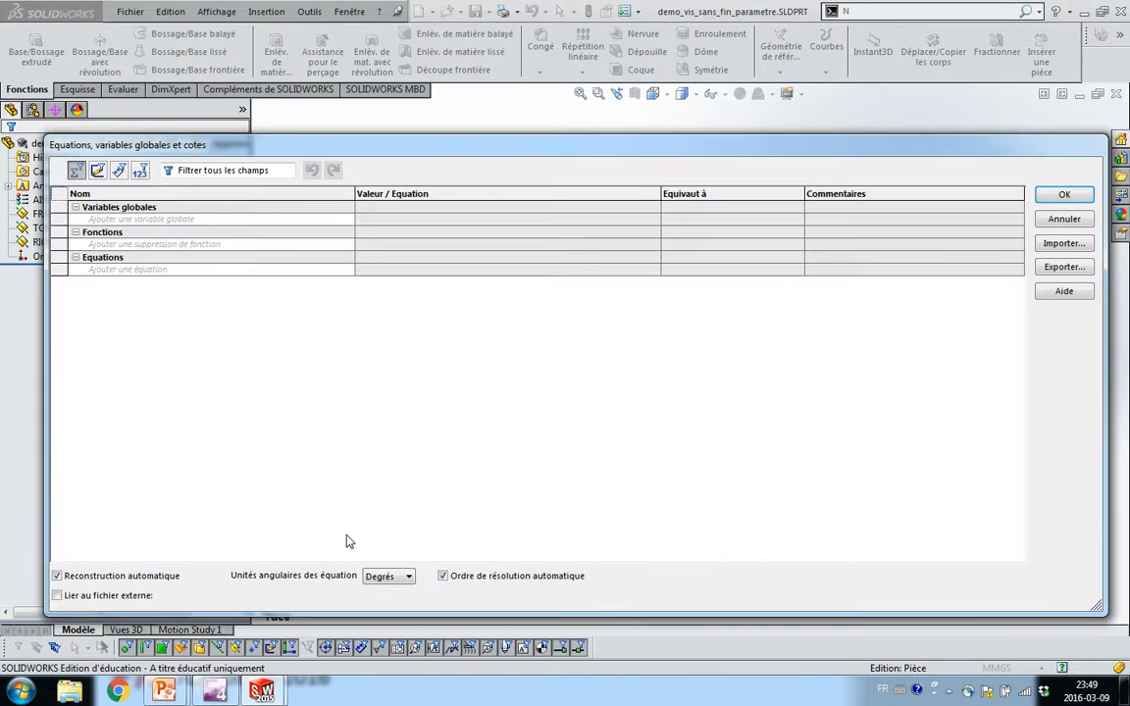
drag(321, 149, 353, 225)
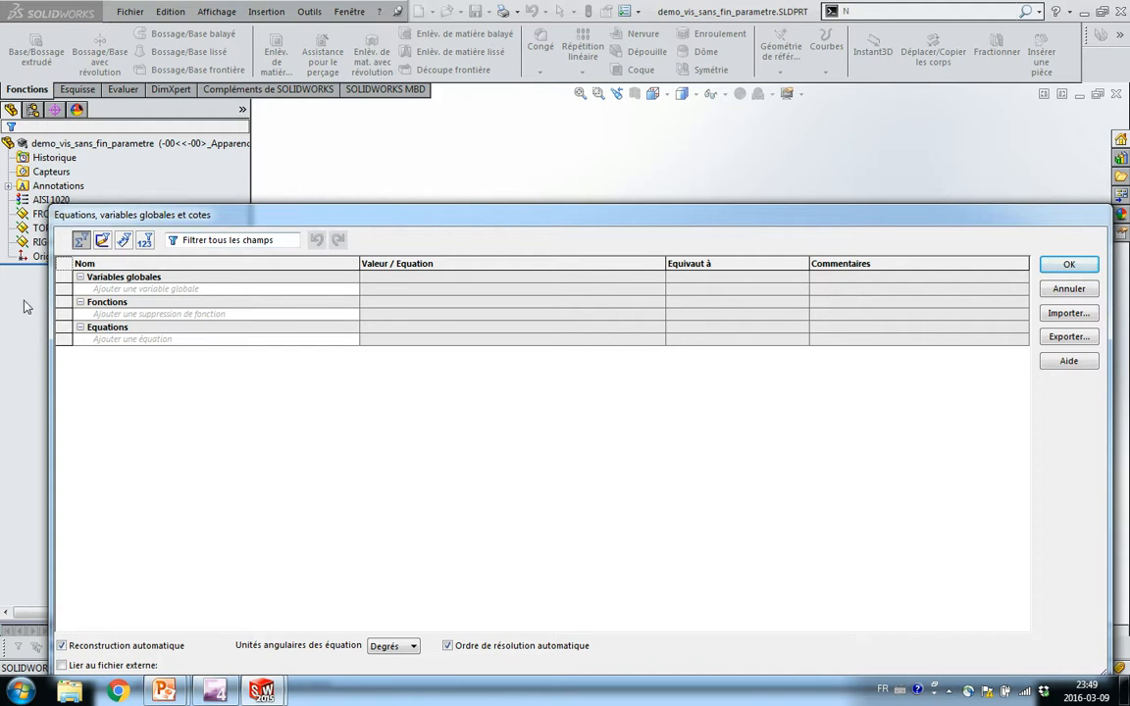
click(114, 288)
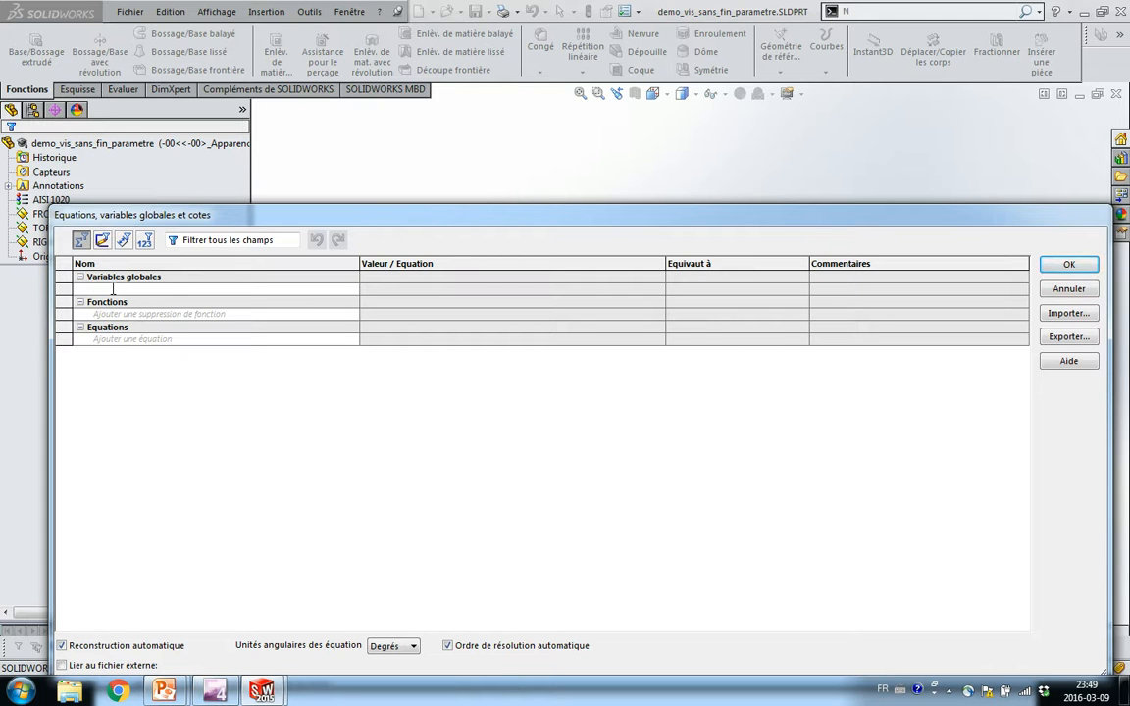
text(m)
key(Tab)
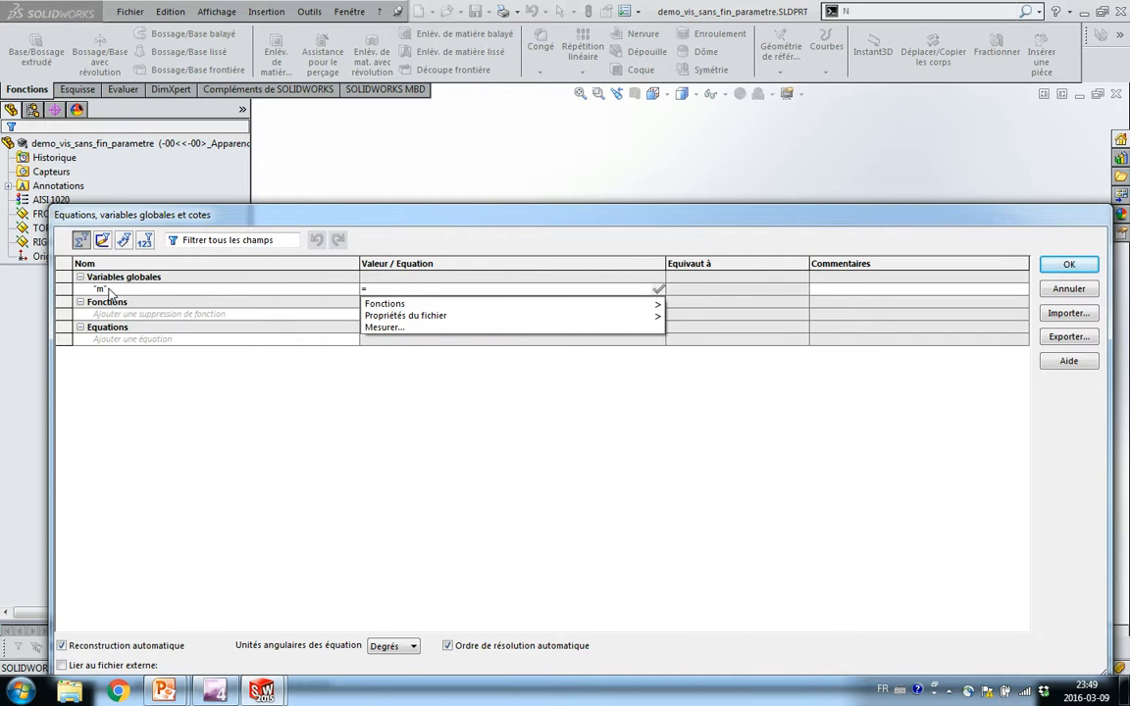
text(1)
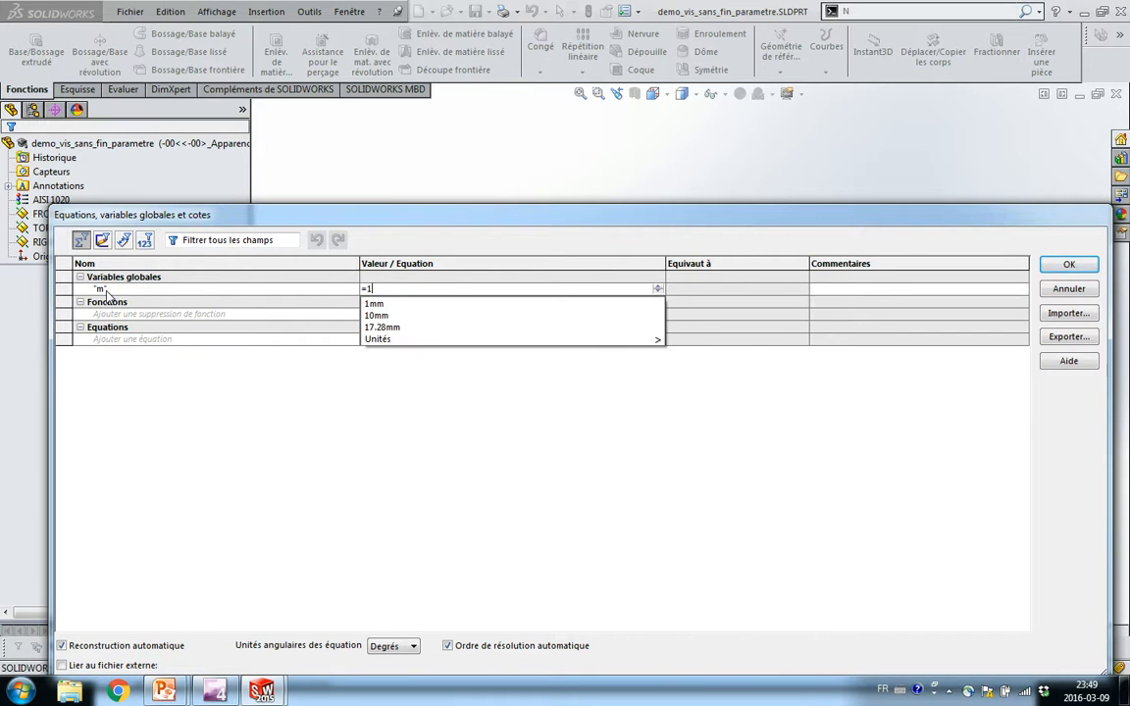
key(Return)
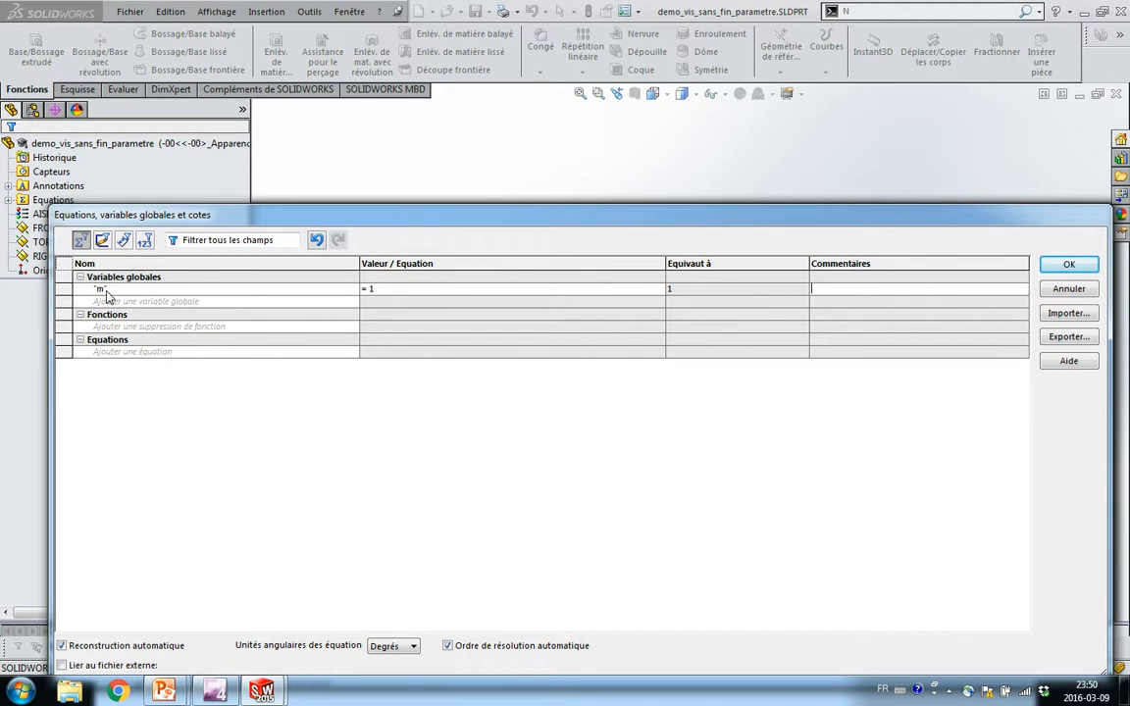
text(Module de l'engrenage droit)
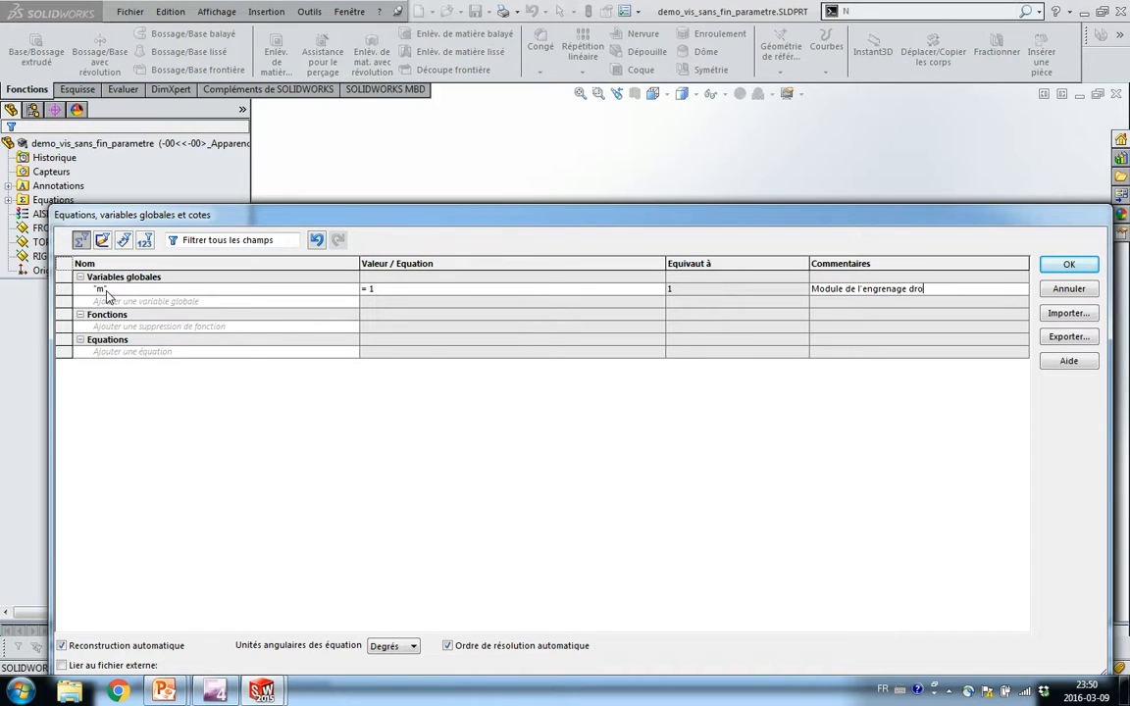
- Add the global variable "N" equal to 50 with the comment "Nombre de dents de lengrenage"
click(104, 298)
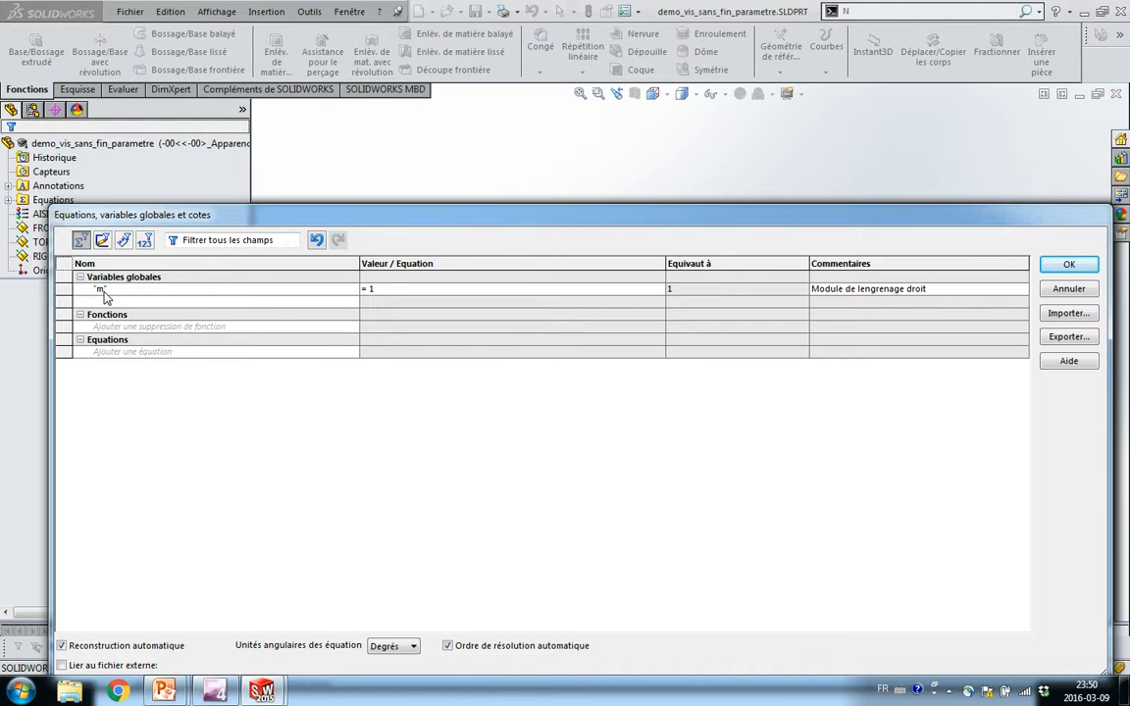
text(N)
key(Tab)
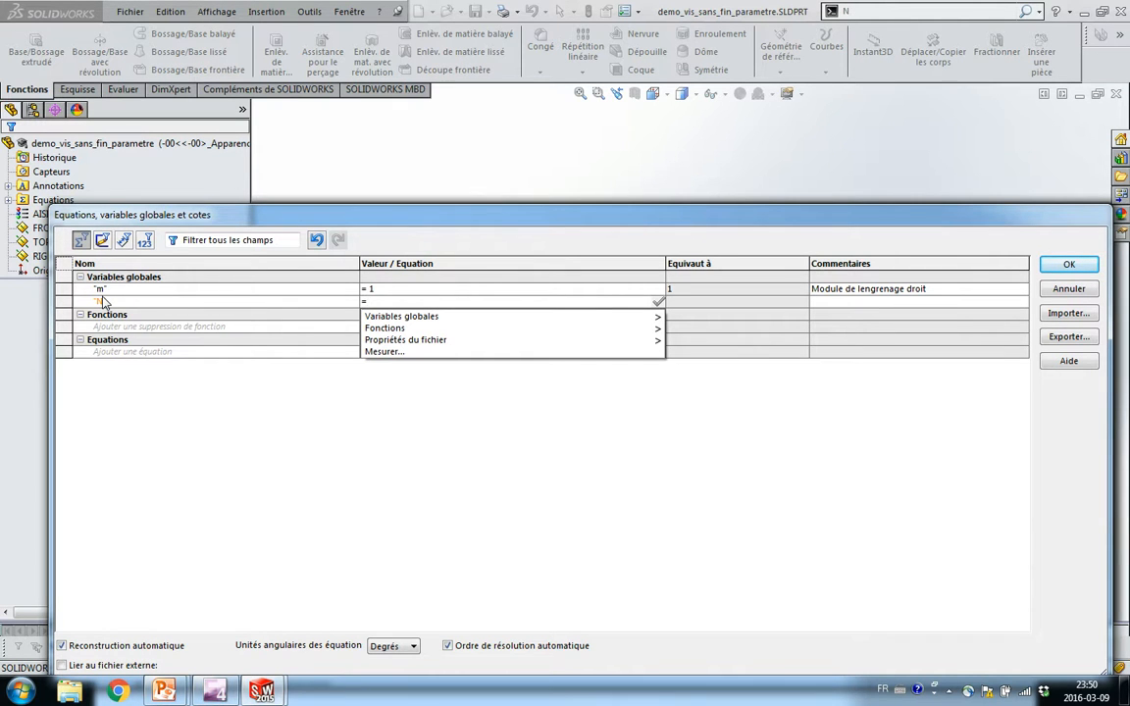
text(50)
key(Return)
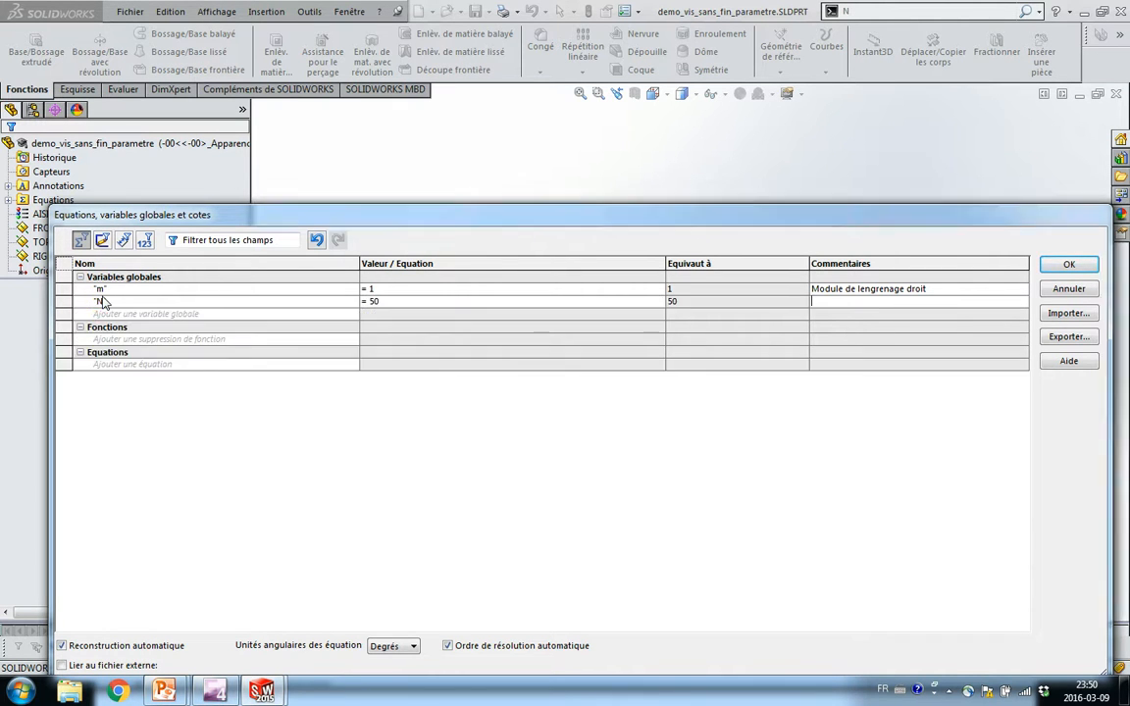
text(Nomb)
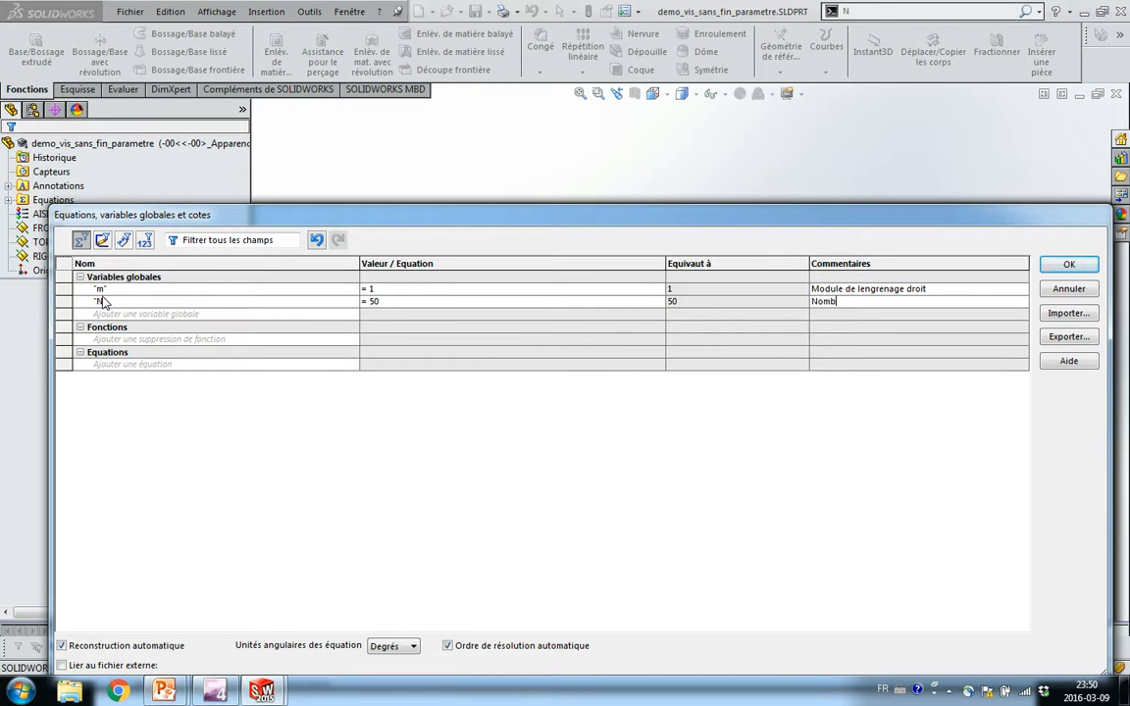
text(re de dents de l'engrenage)
key(Return)
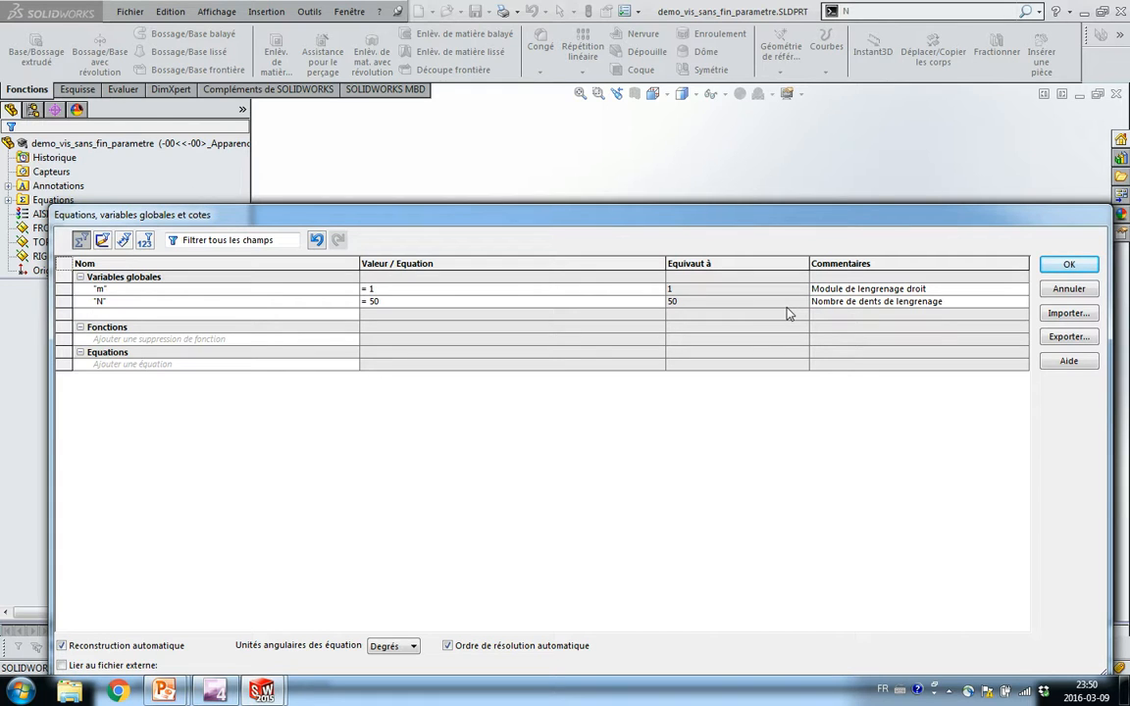
- Add the global variable "DG" defined as the product "m" * "N"
text(DG)
key(Tab)
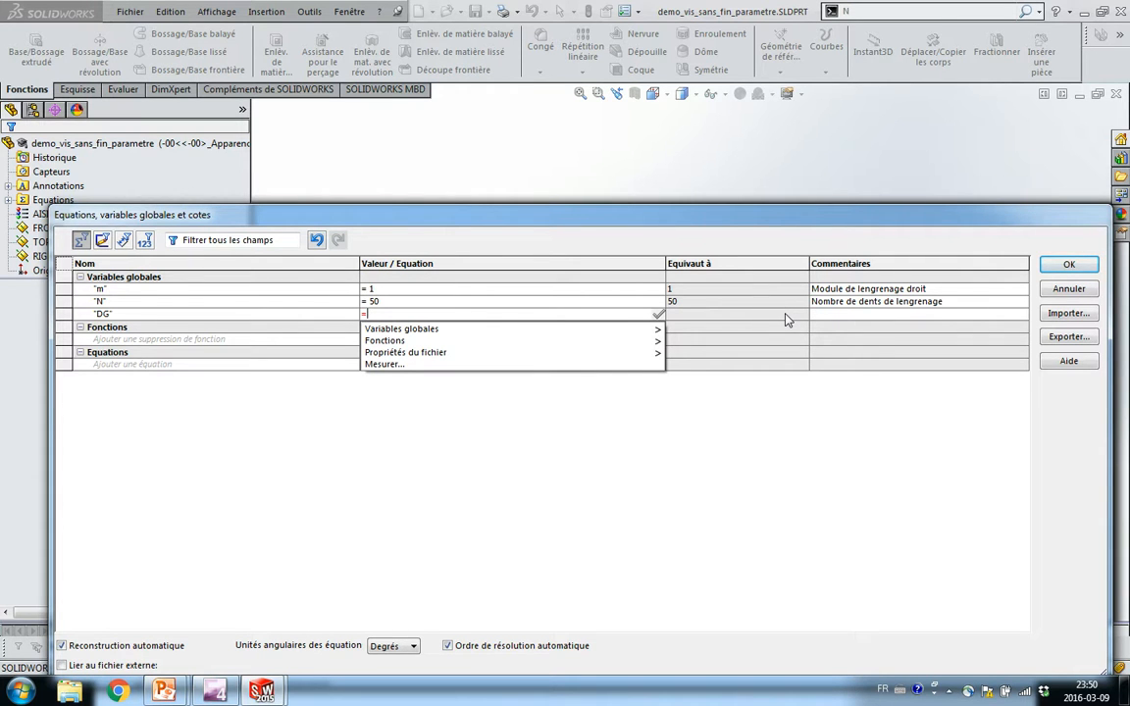
click(98, 289)
text(*)
click(101, 302)
key(Tab)
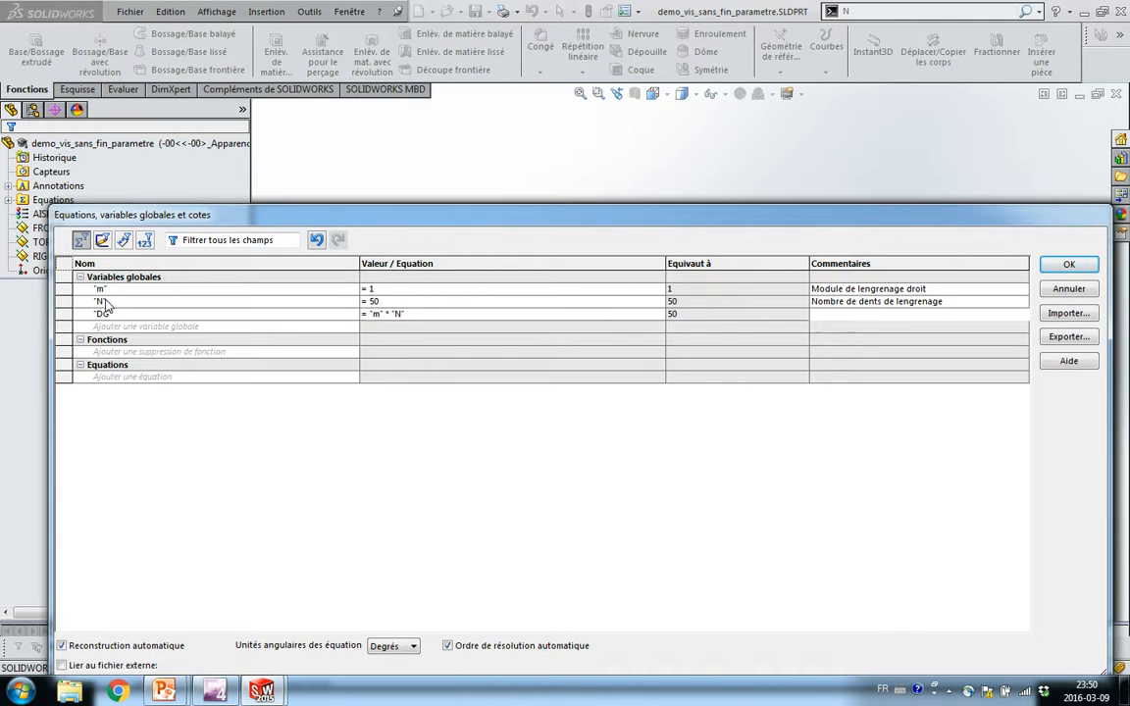
- Enter the comment "Diamétre primitif de lengrenage" for the variable DG
text(Dia)
text(mètre)
key(BackSpace)
key(BackSpace)
key(BackSpace)
key(BackSpace)
key(BackSpace)
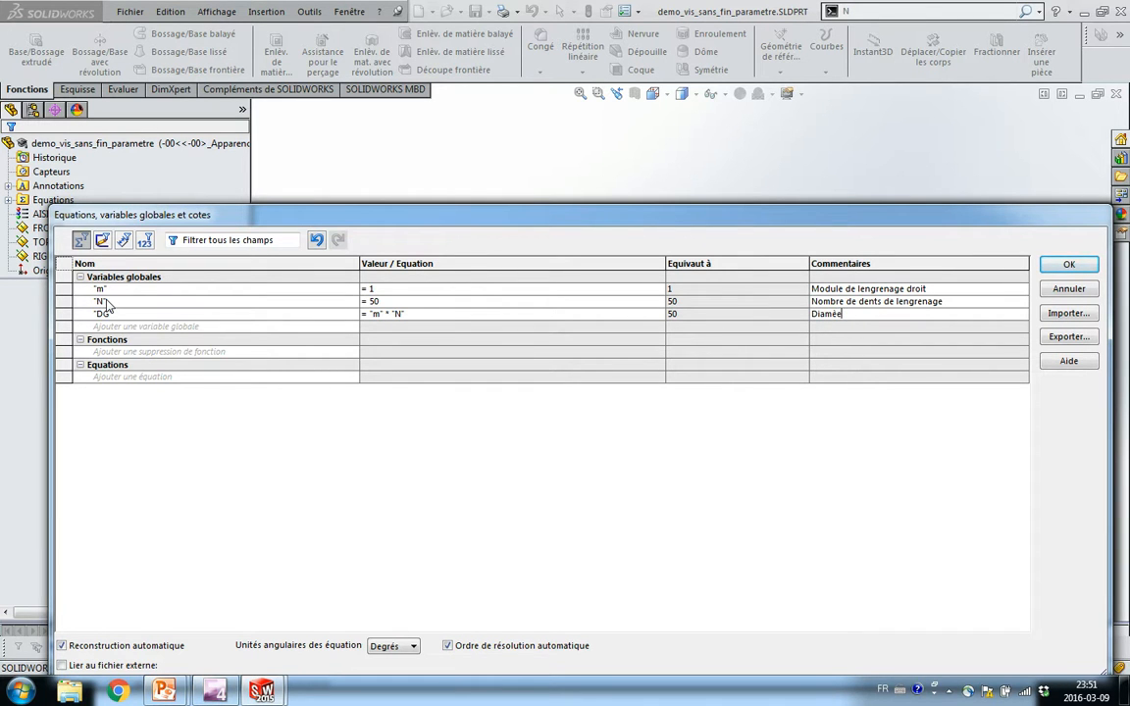
text(tre primitif de l'engrenage)
key(Return)
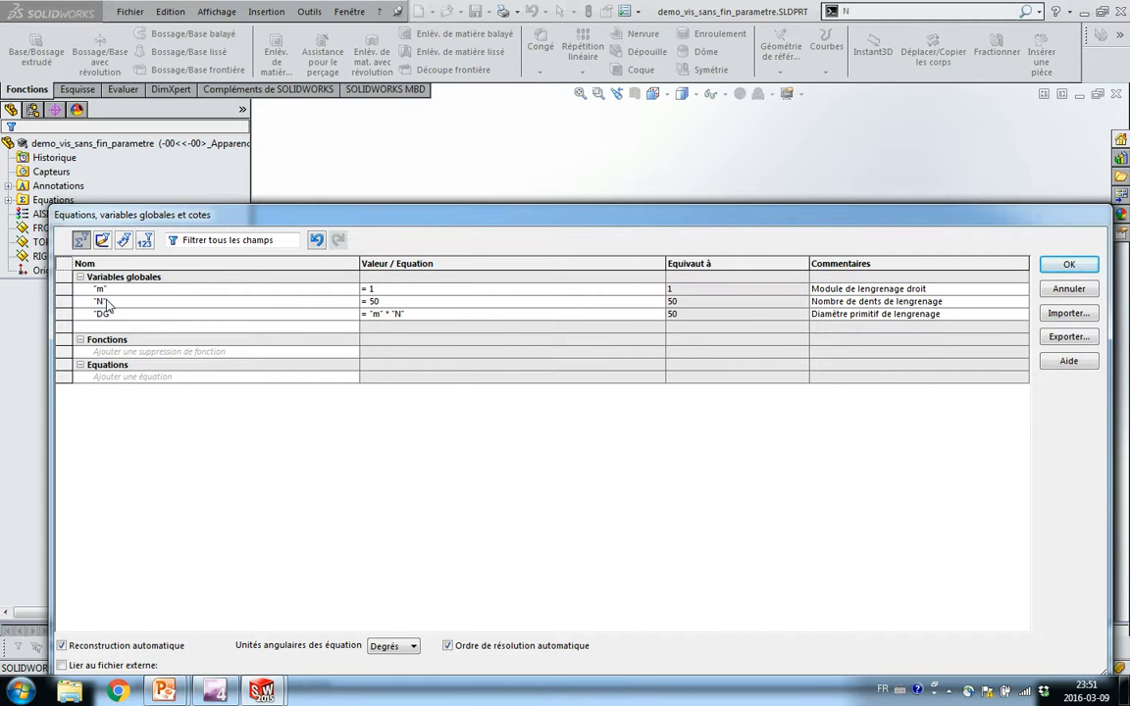
- Add the global variable "Alpha" equal to 20 with the comment "Angle de pression"
text(Alpha)
key(Tab)
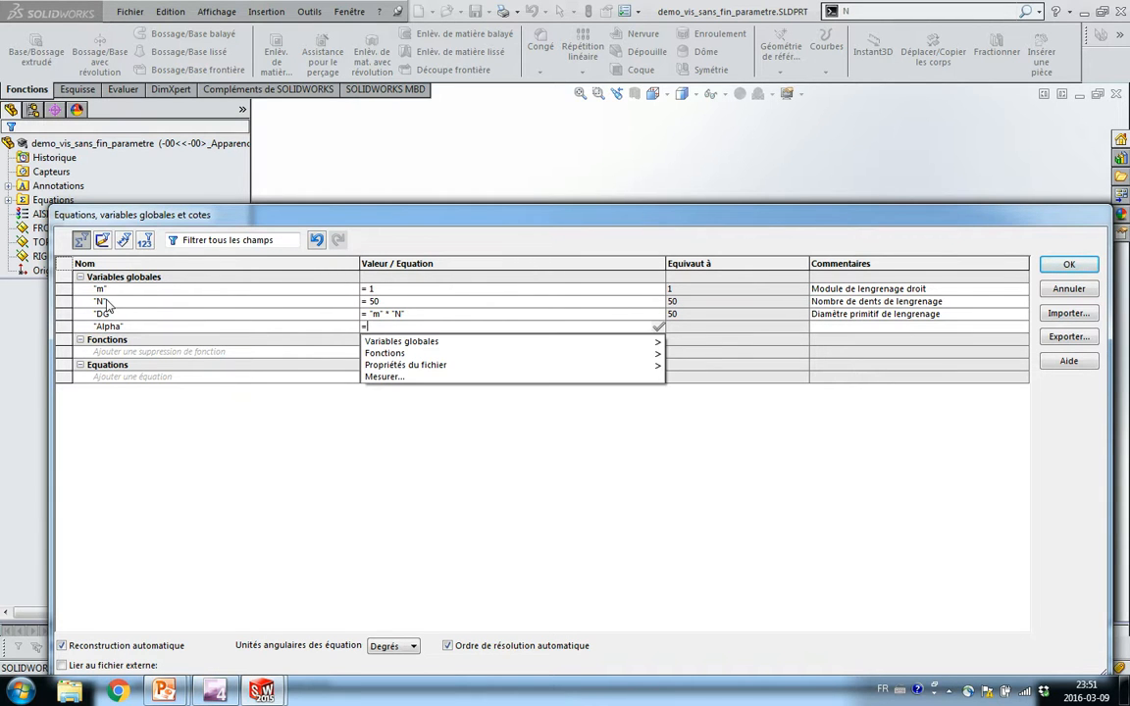
text(20)
key(Tab)
text(Ang)
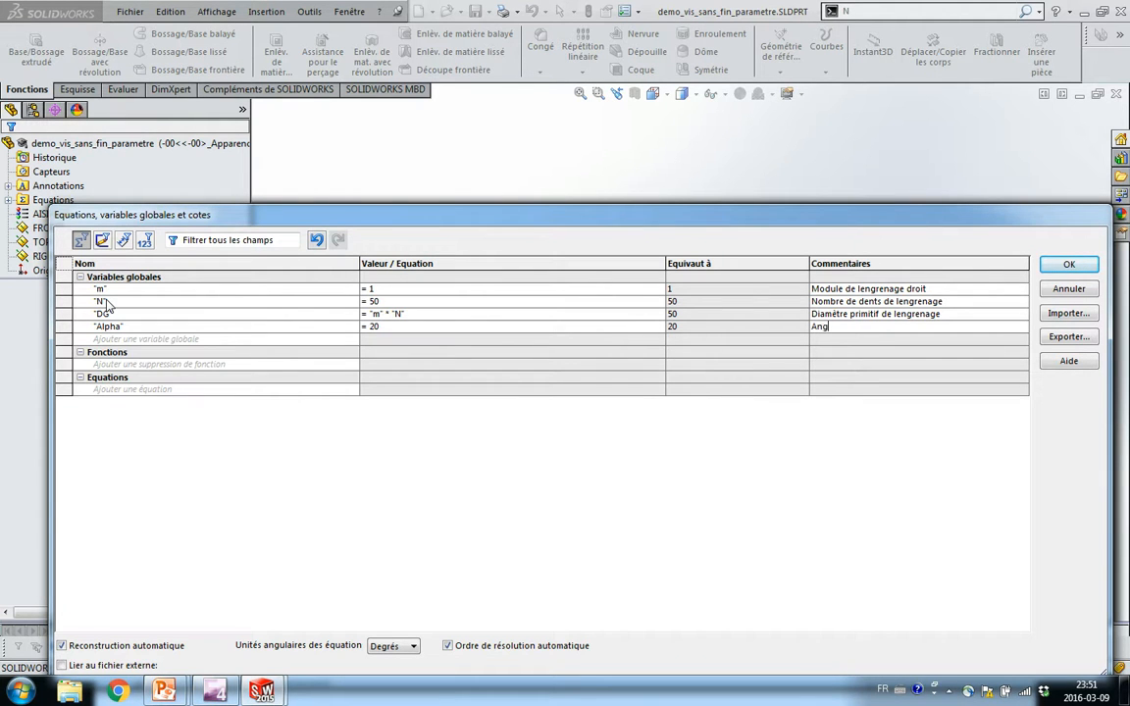
text(le de pression)
key(Return)
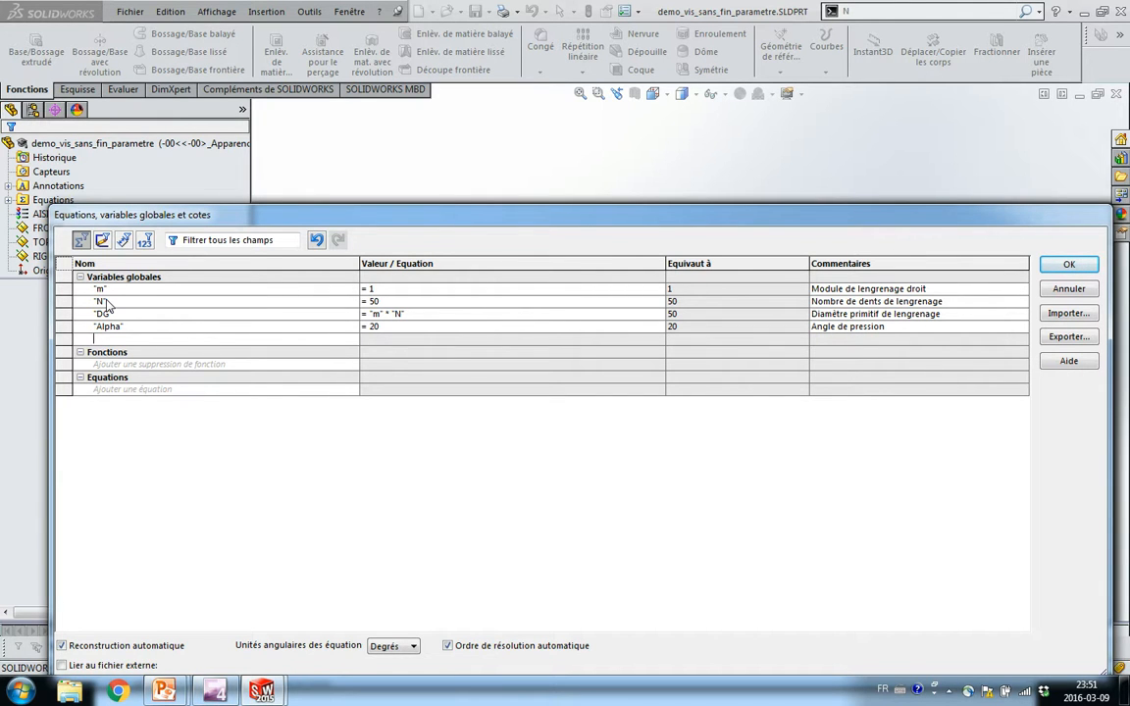
- Add the global variable "q" equal to 6 with the comment "Facteur de diamétre"
text(q)
key(Tab)
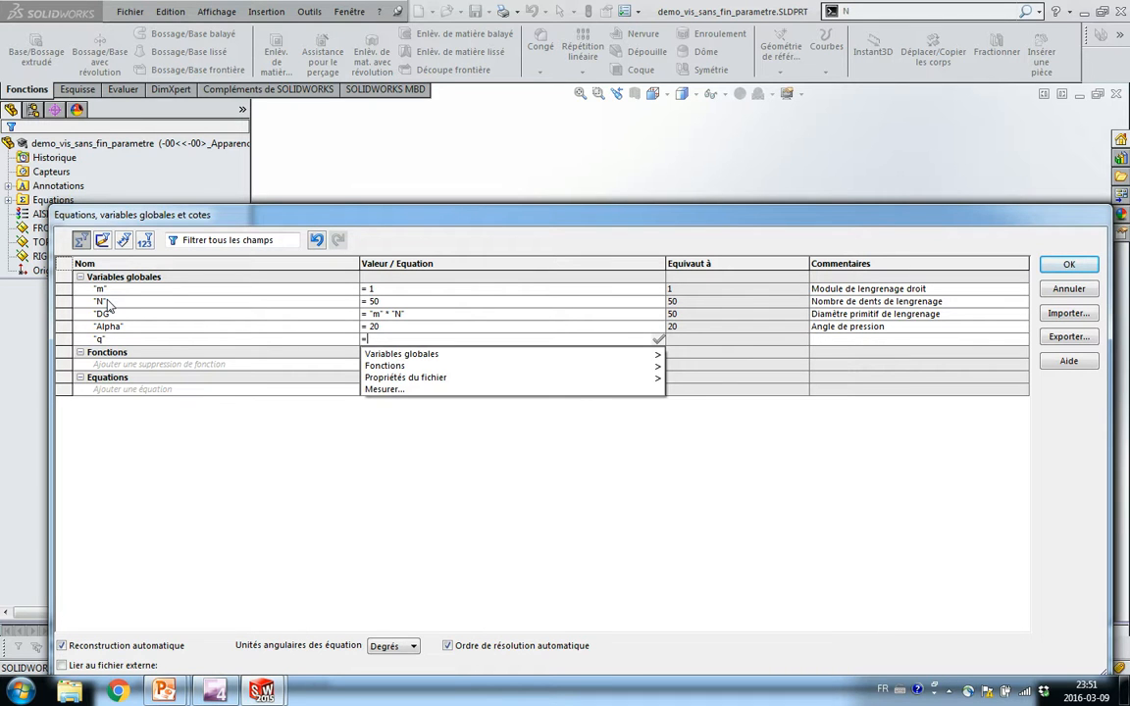
text(6)
key(Return)
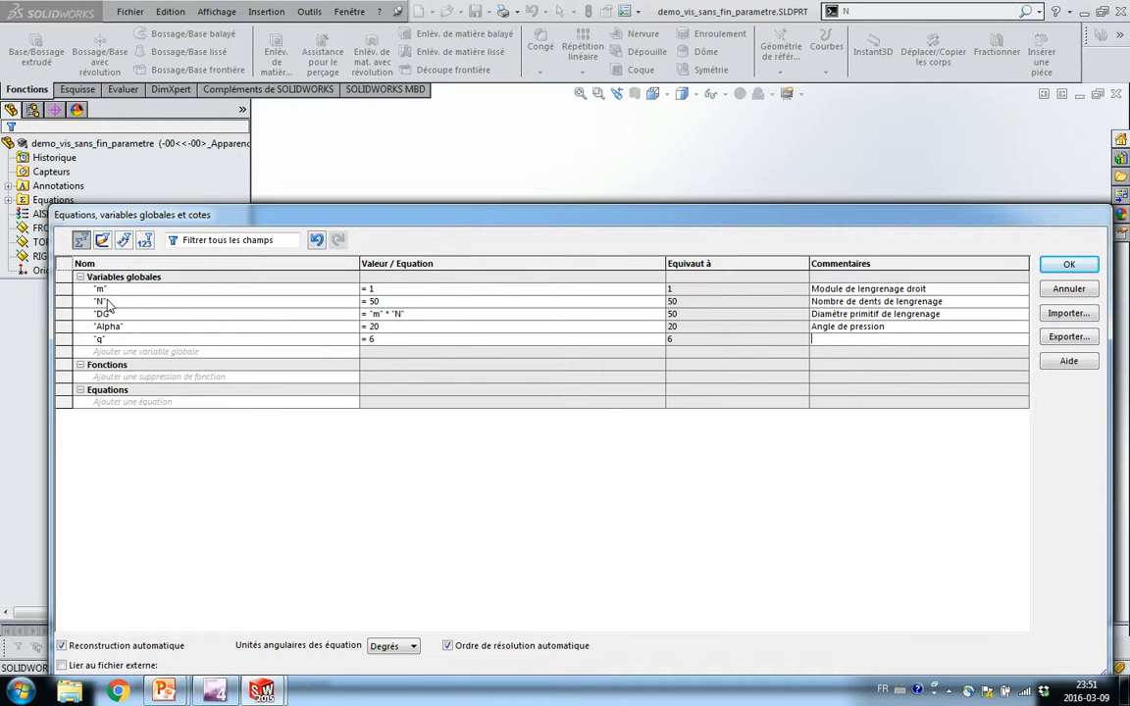
text(Facteur de )
text(diam)
text(èeee)
key(BackSpace)
key(BackSpace)
key(BackSpace)
text(tre)
key(Return)
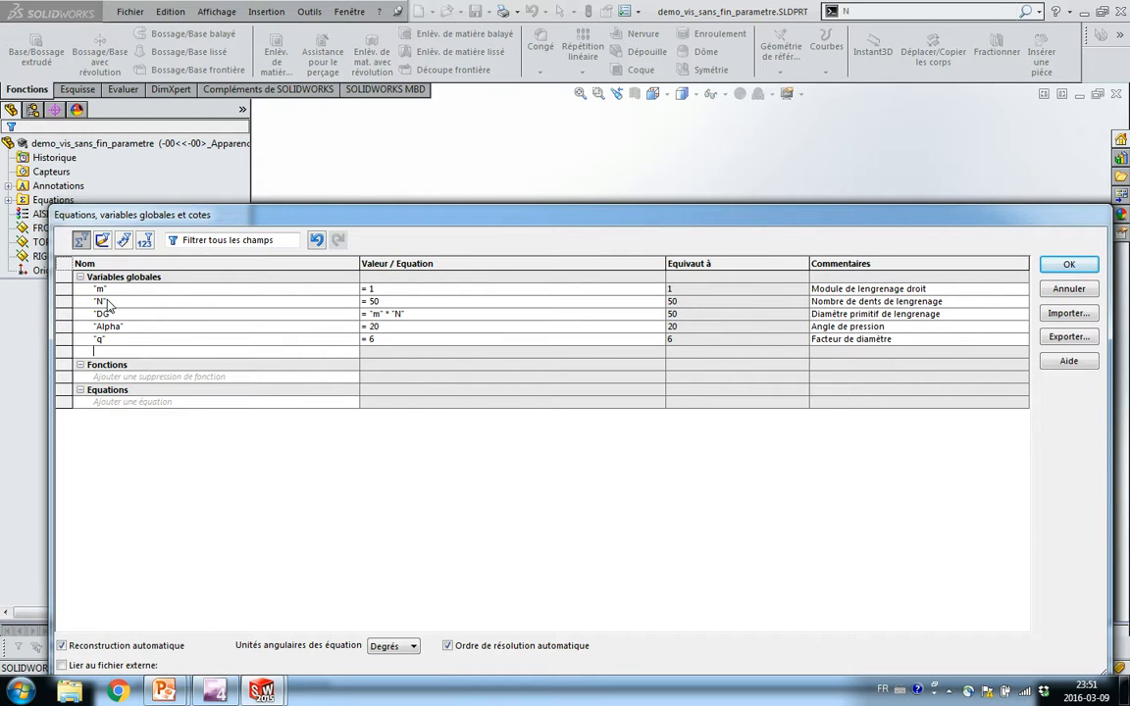
- Add the global variable "Lambda" and begin its equation as atn(1/), leaving the divisor empty
text(Lambda)
key(Tab)
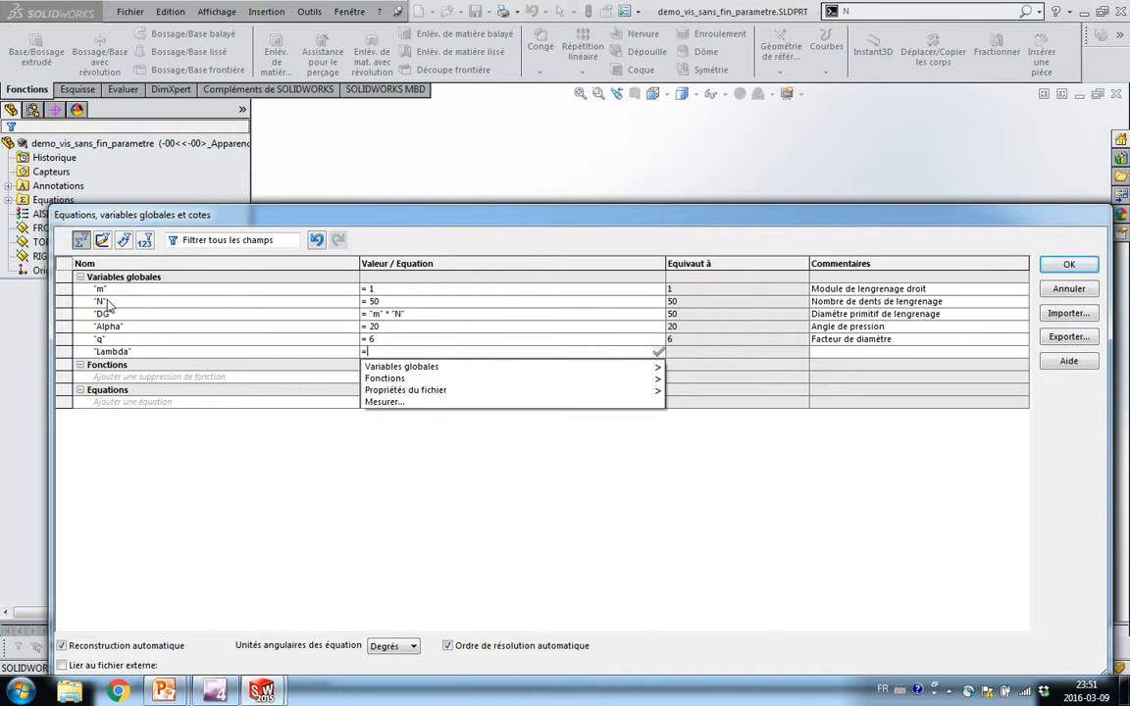
text(at)
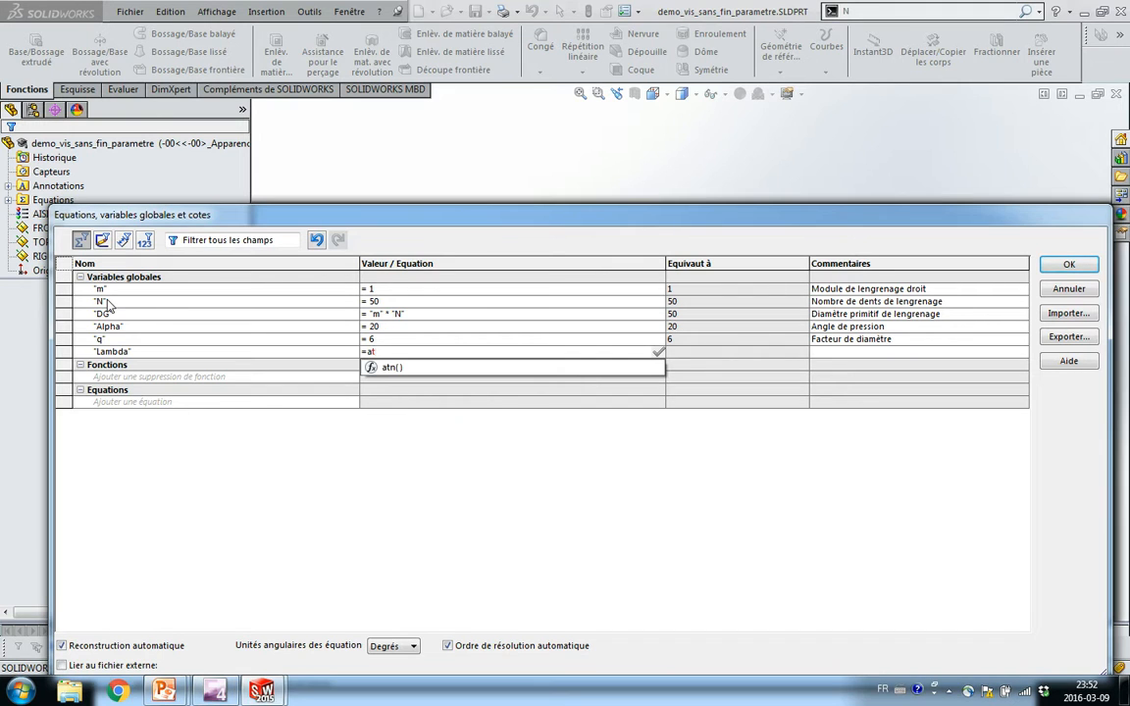
click(381, 368)
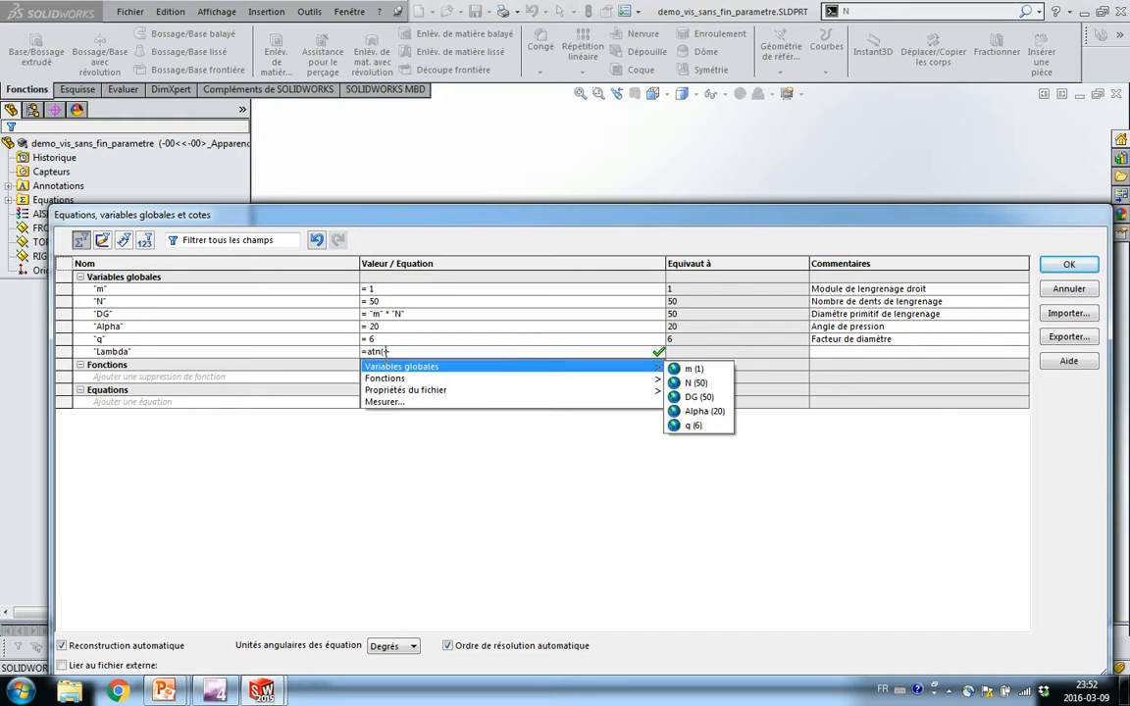
text(1/q)
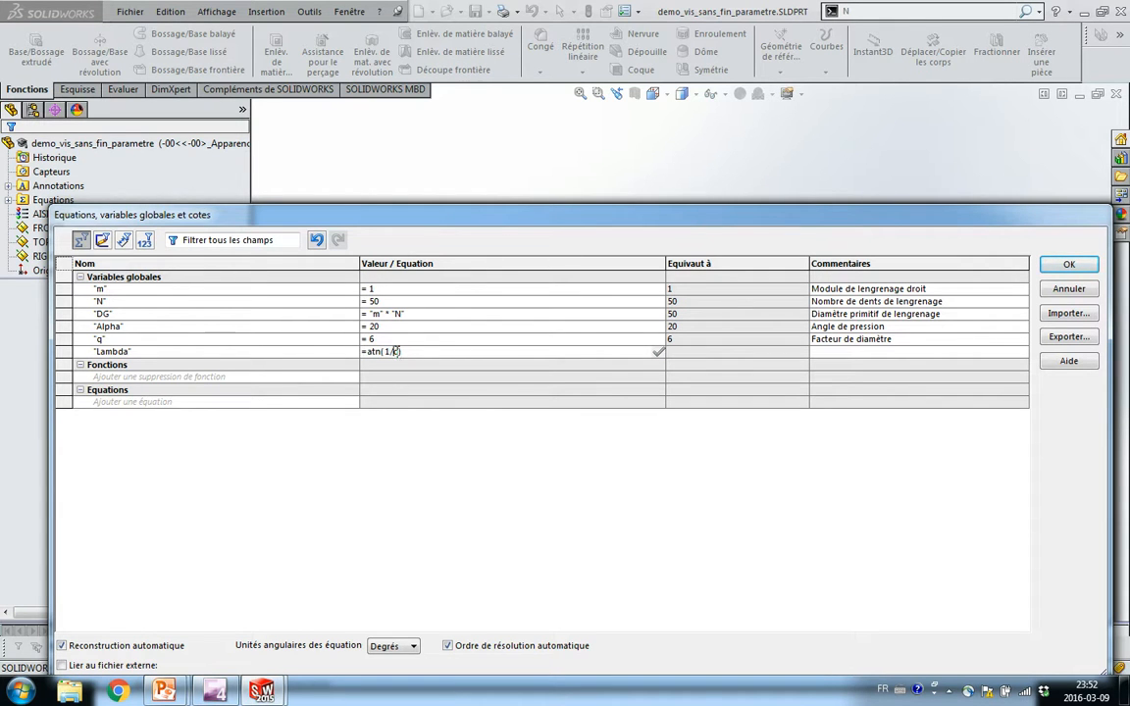
key(BackSpace)
click(98, 341)
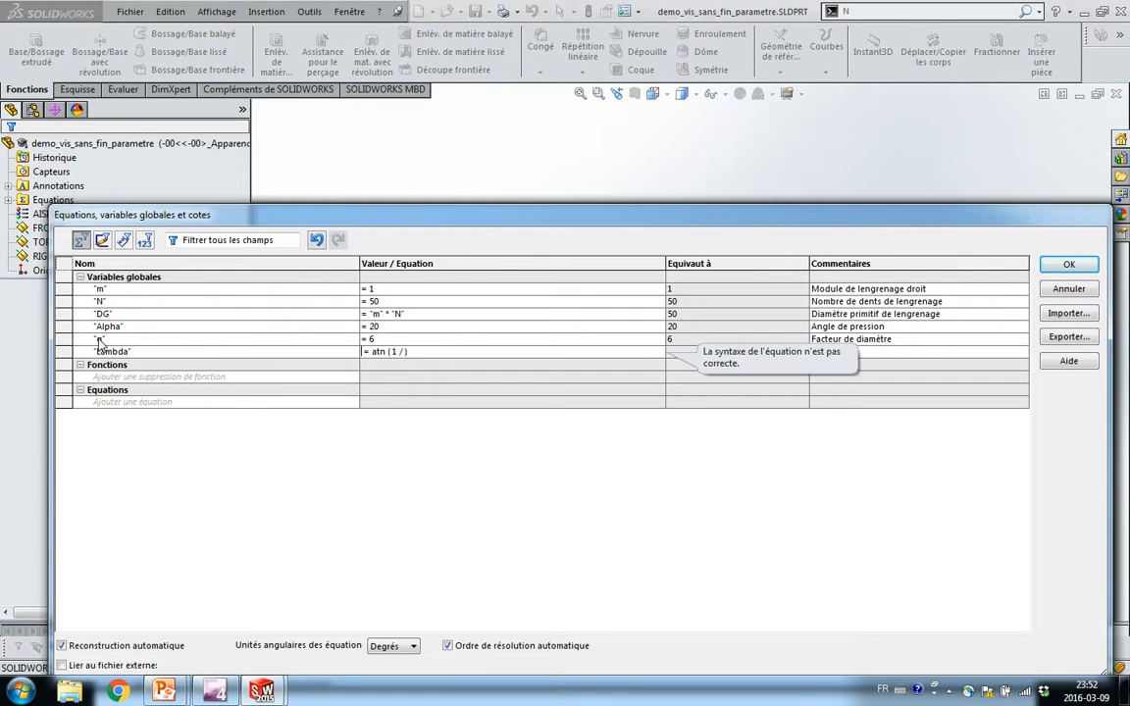
click(403, 352)
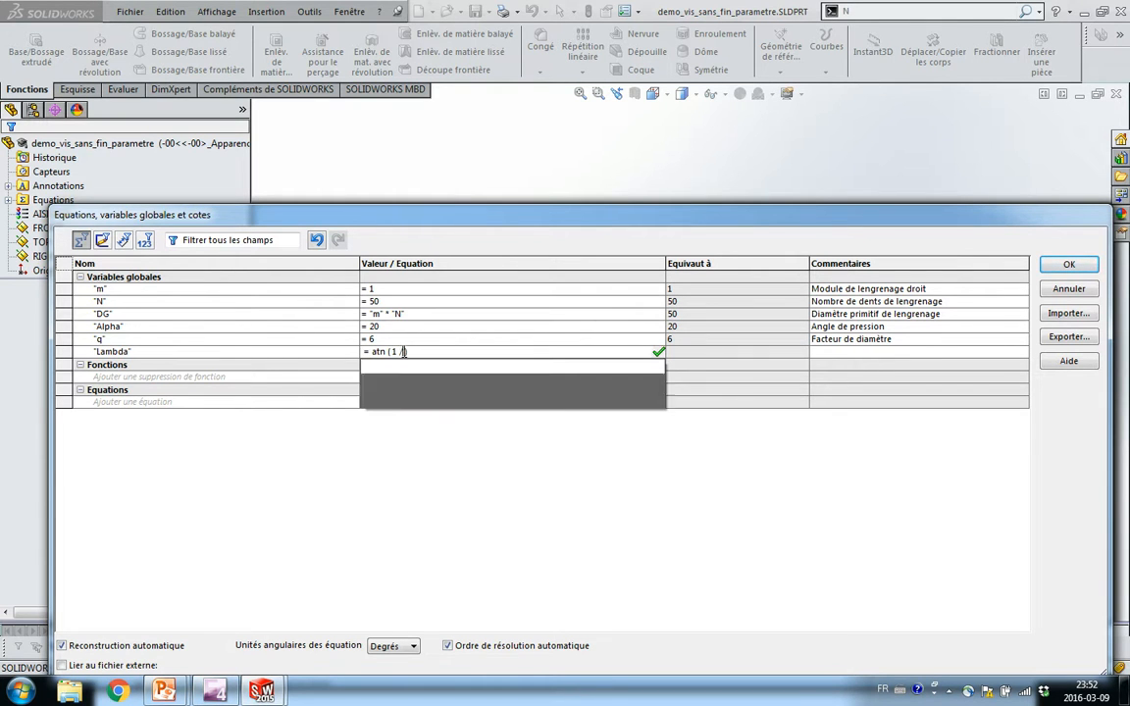
text("q")
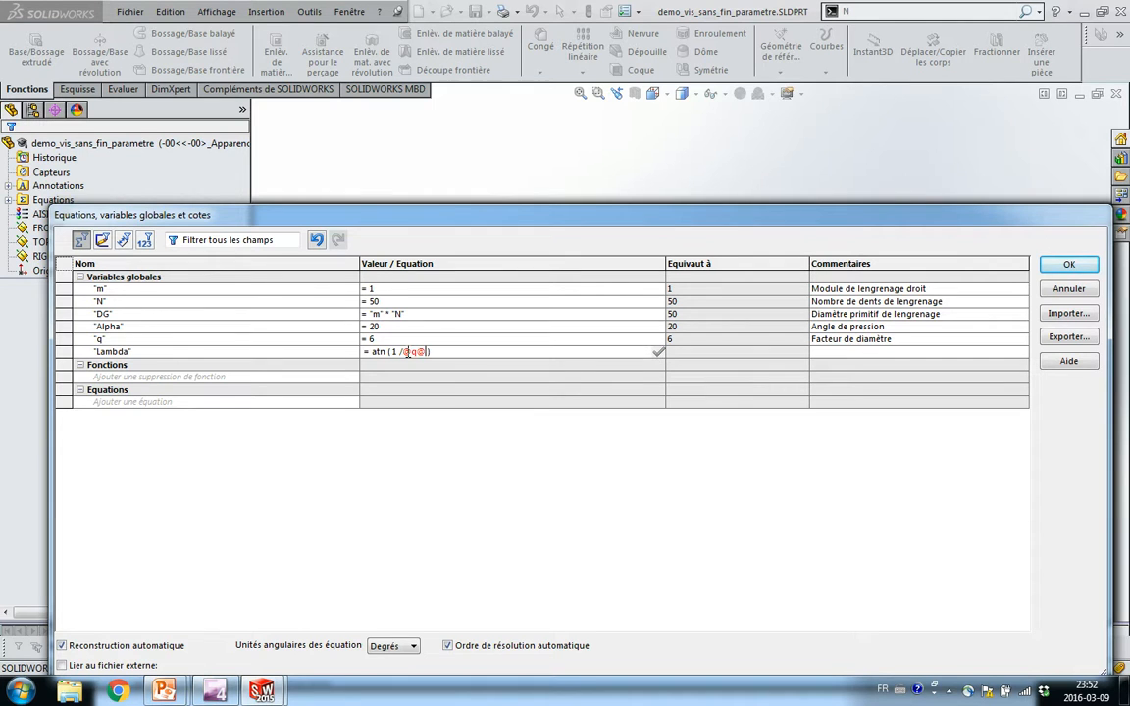
key(BackSpace)
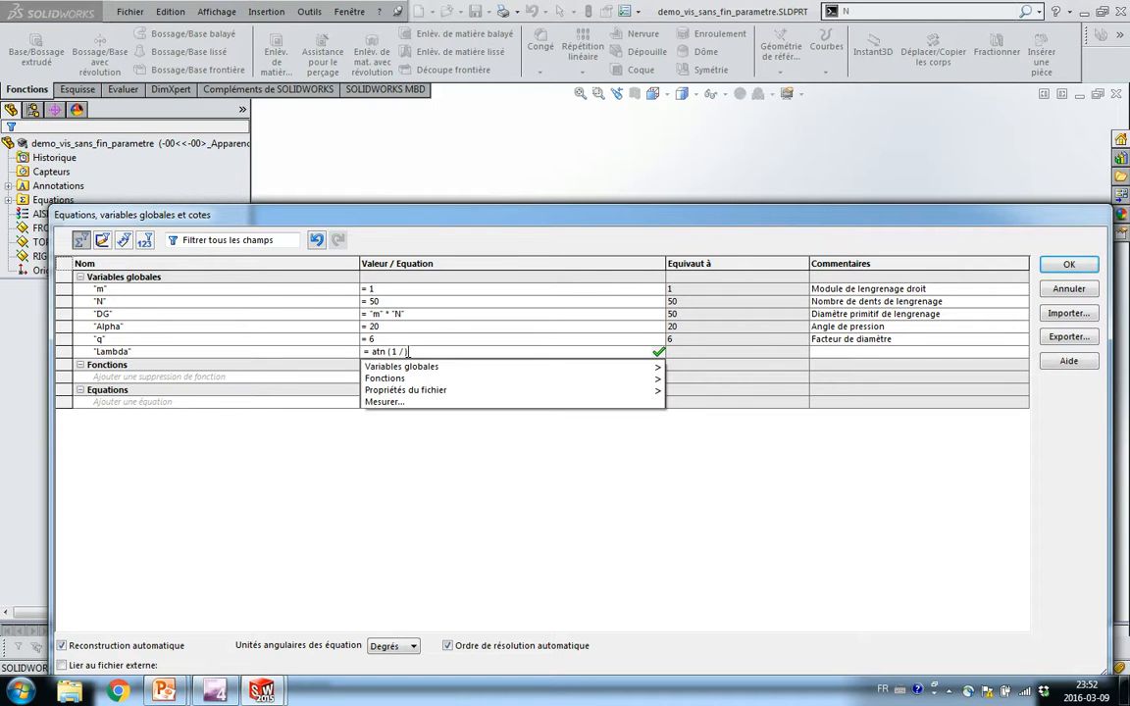
text(@)
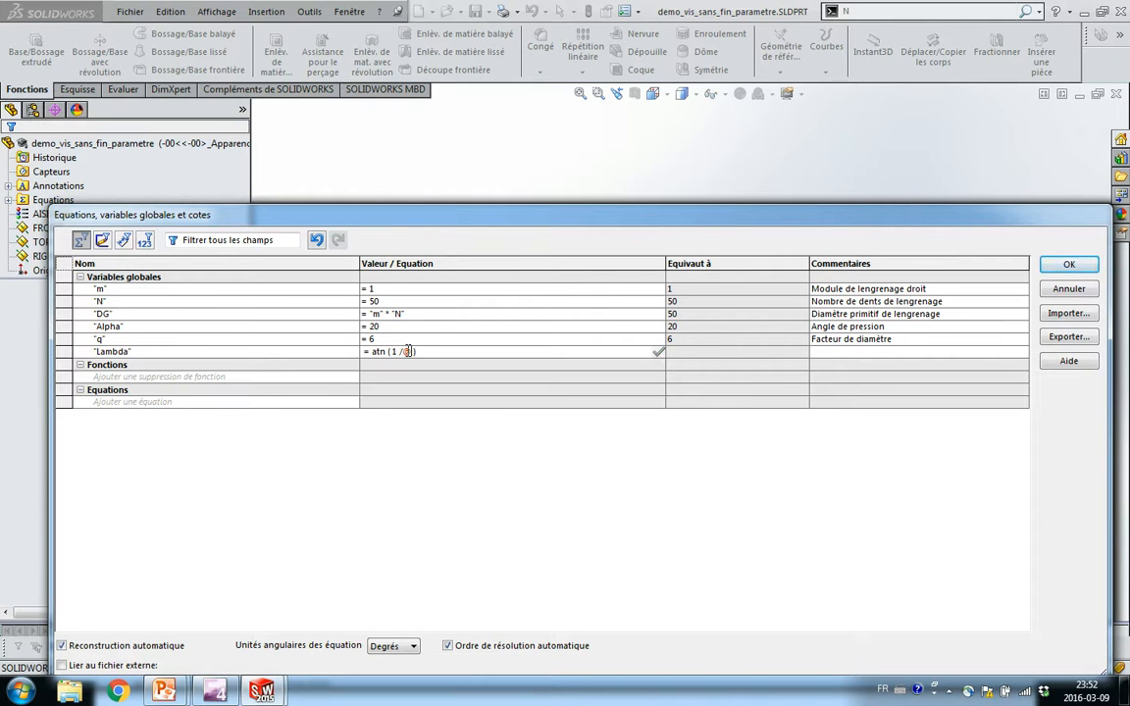
key(BackSpace)
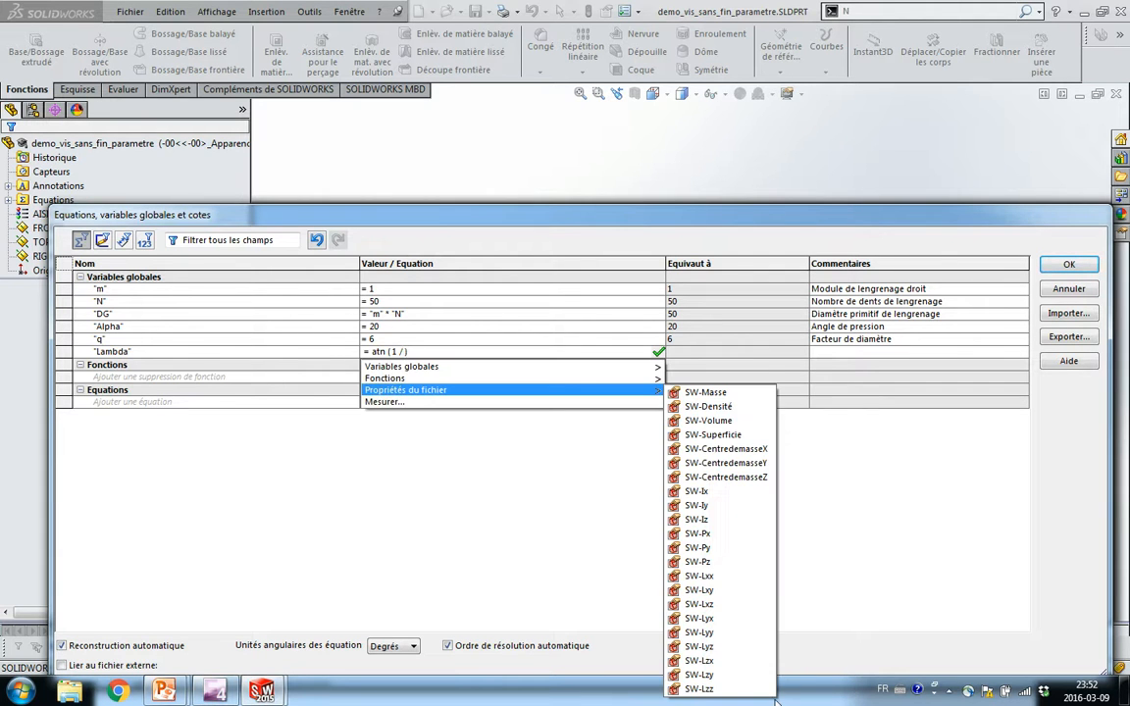
- Change the keyboard layout and complete Lambda's equation as atn(1/"q")
click(901, 690)
click(950, 669)
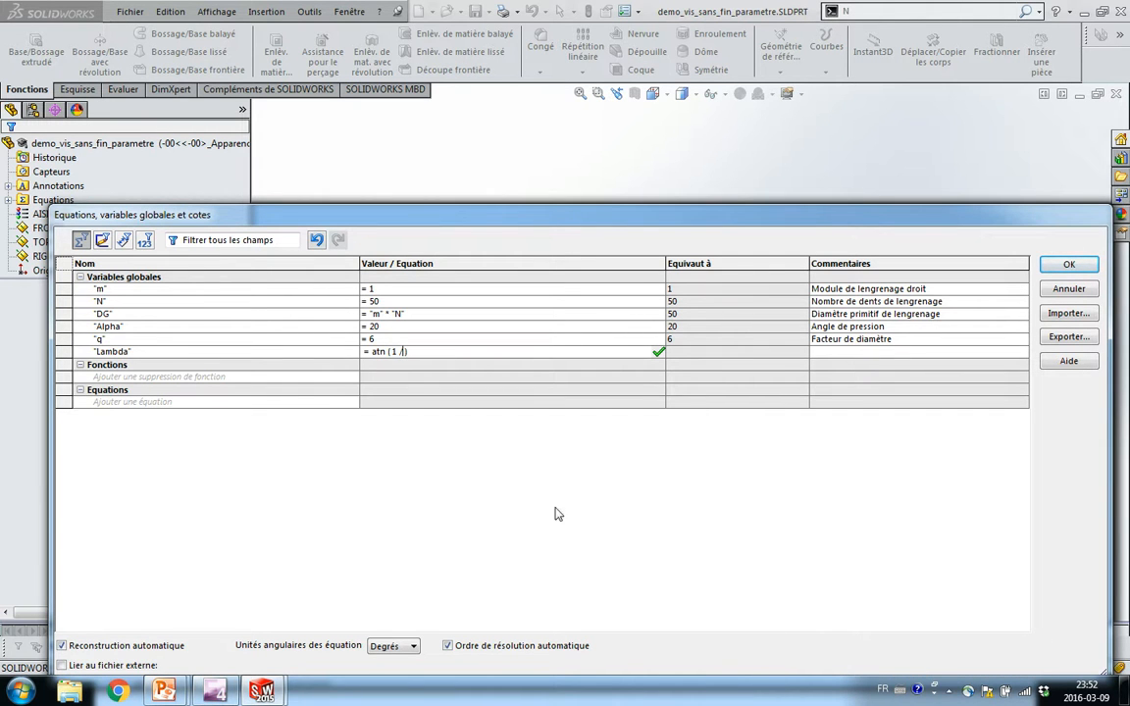
text("q)
key(Return)
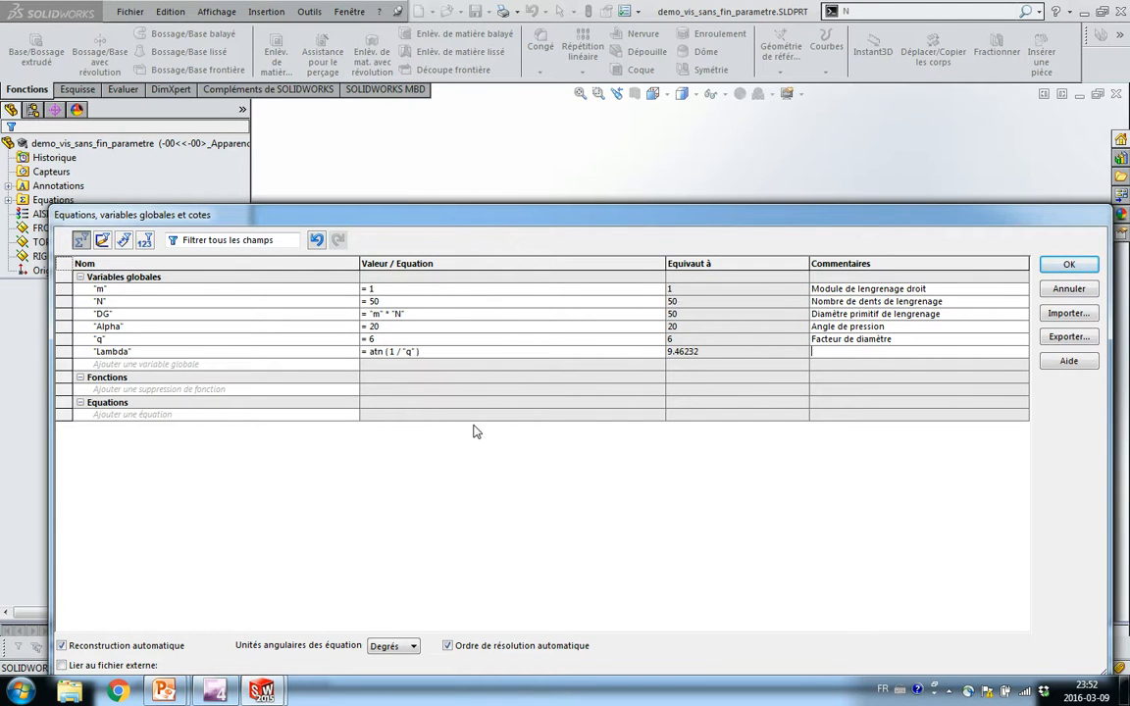
- Comment Lambda as "Angle de lhélice" and add the global variable "DW" equal to "q" * "m" with the comment "Diamétre primitif de la vis"
text(Angle de l'hélice)
key(Return)
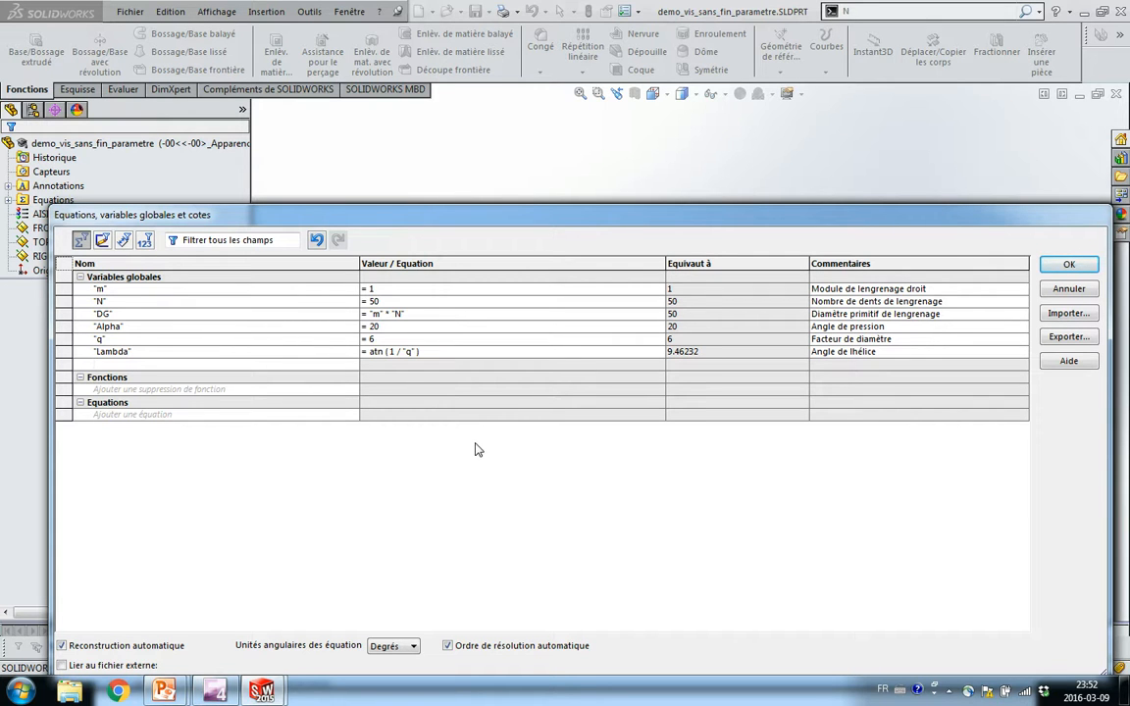
text(DW)
key(Tab)
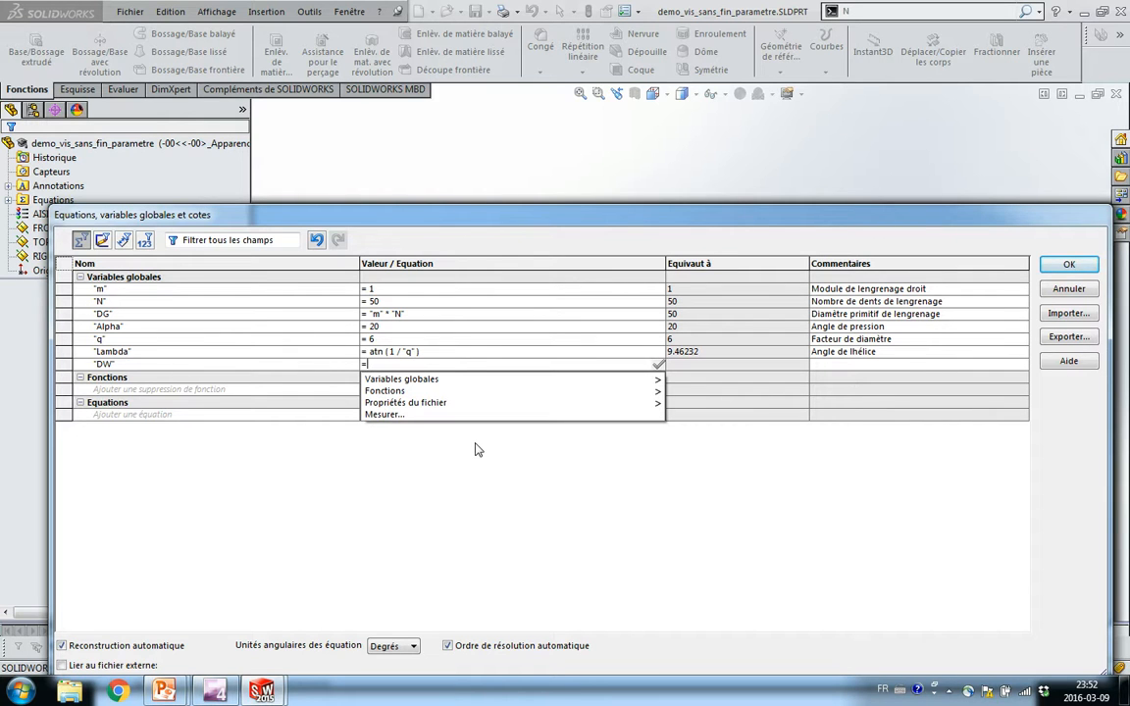
click(100, 340)
text(*)
click(99, 288)
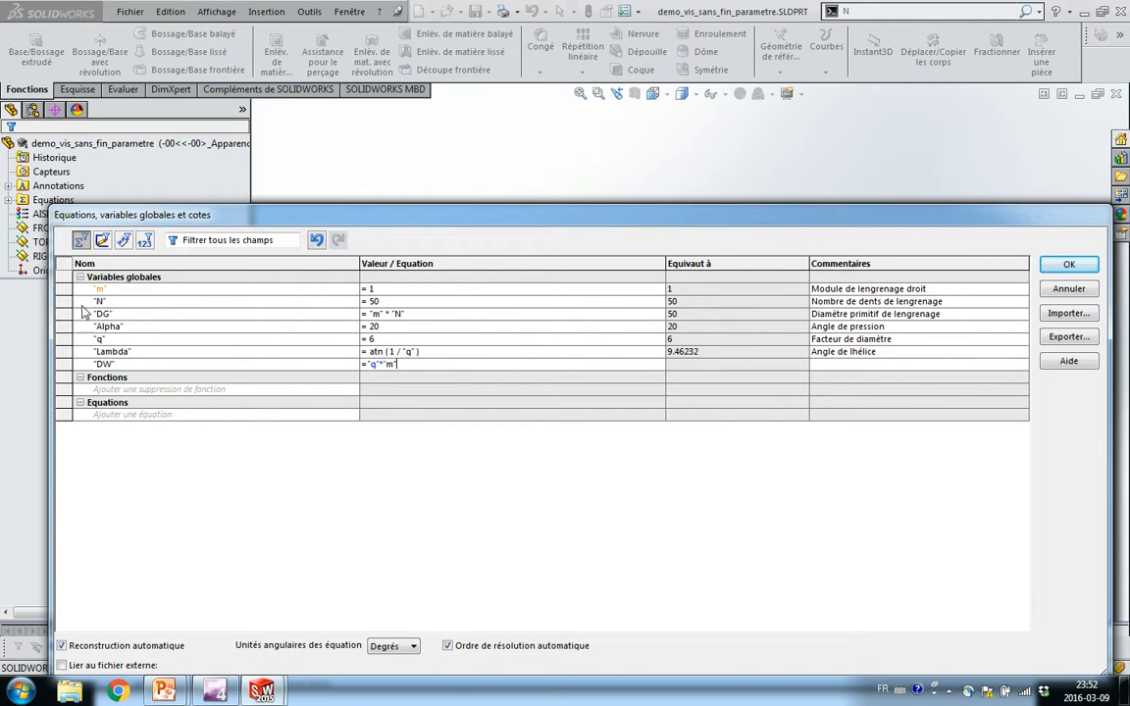
key(Tab)
text(Diam)
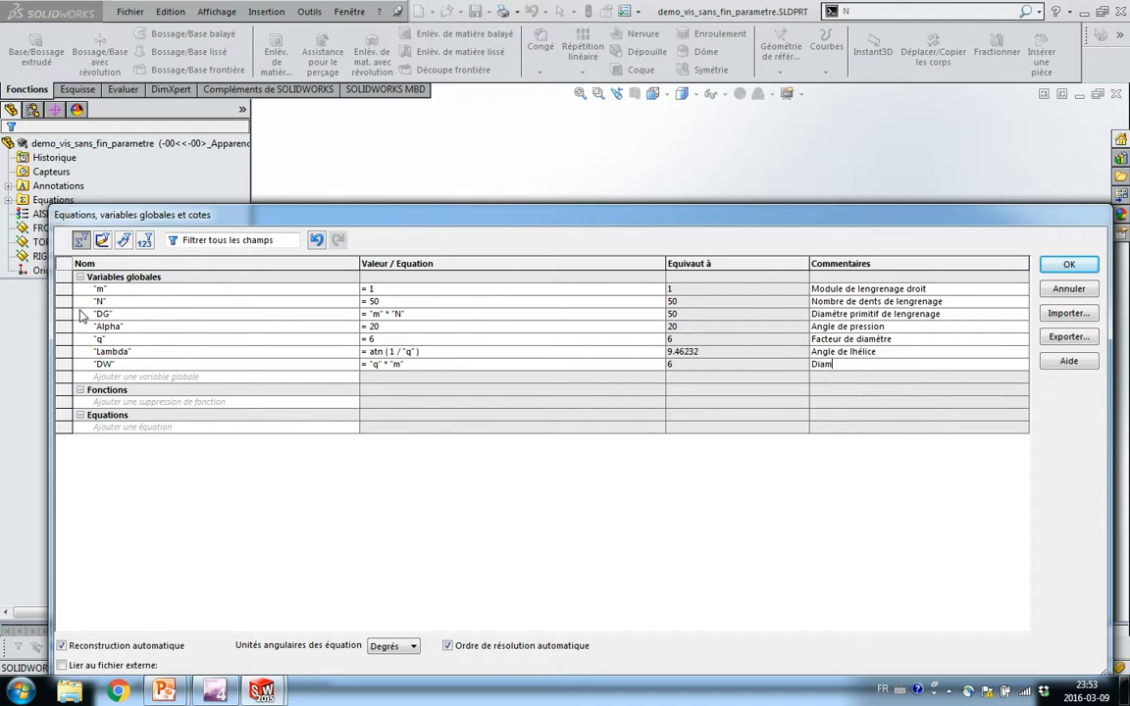
text(ètre primitif de la vis)
key(Return)
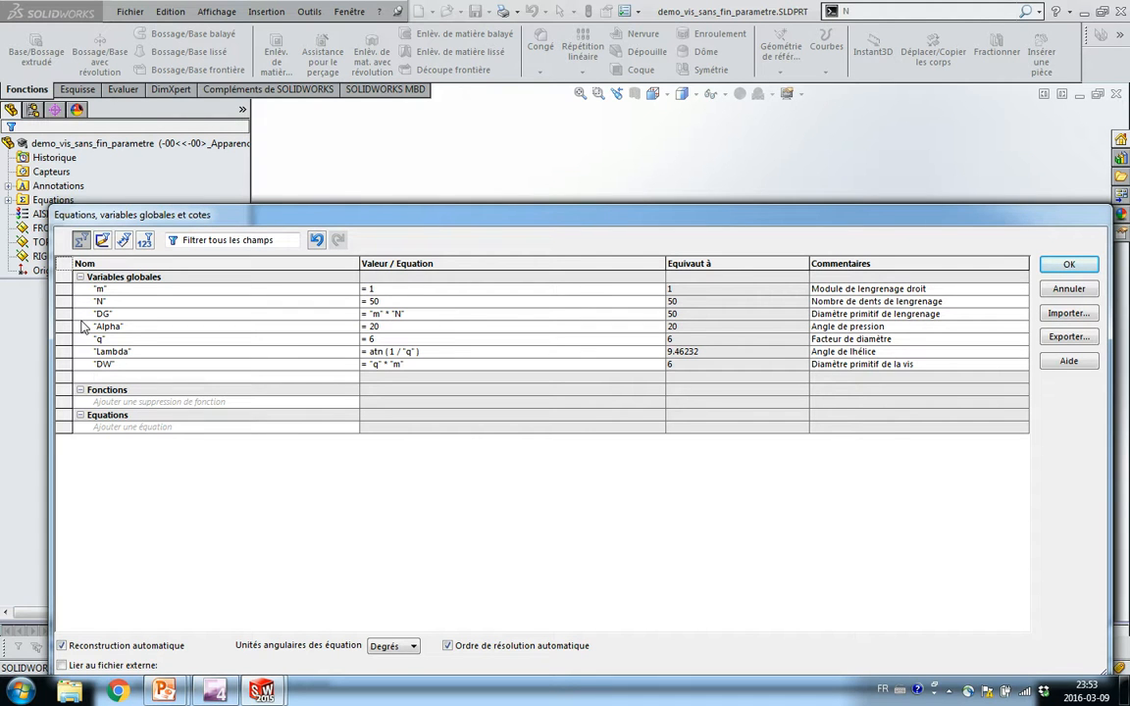
- Add the global variable "px" equal to PI * "m" with the comment "Pas de la vis"
text(px)
key(Tab)
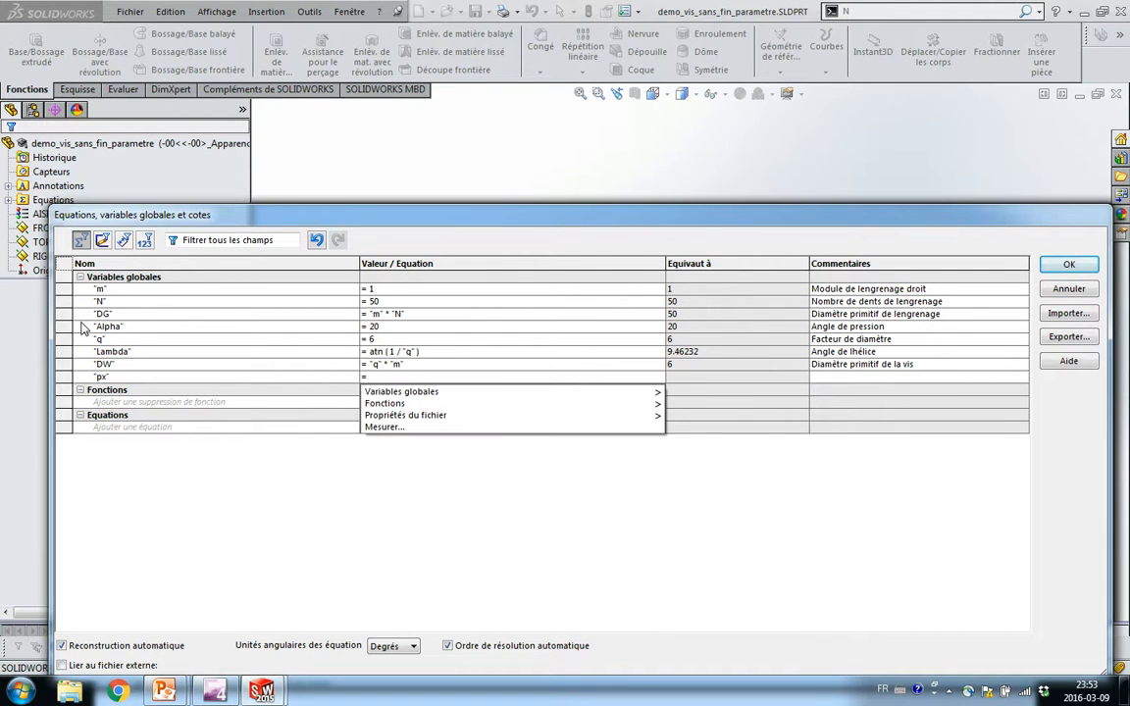
text(PI)
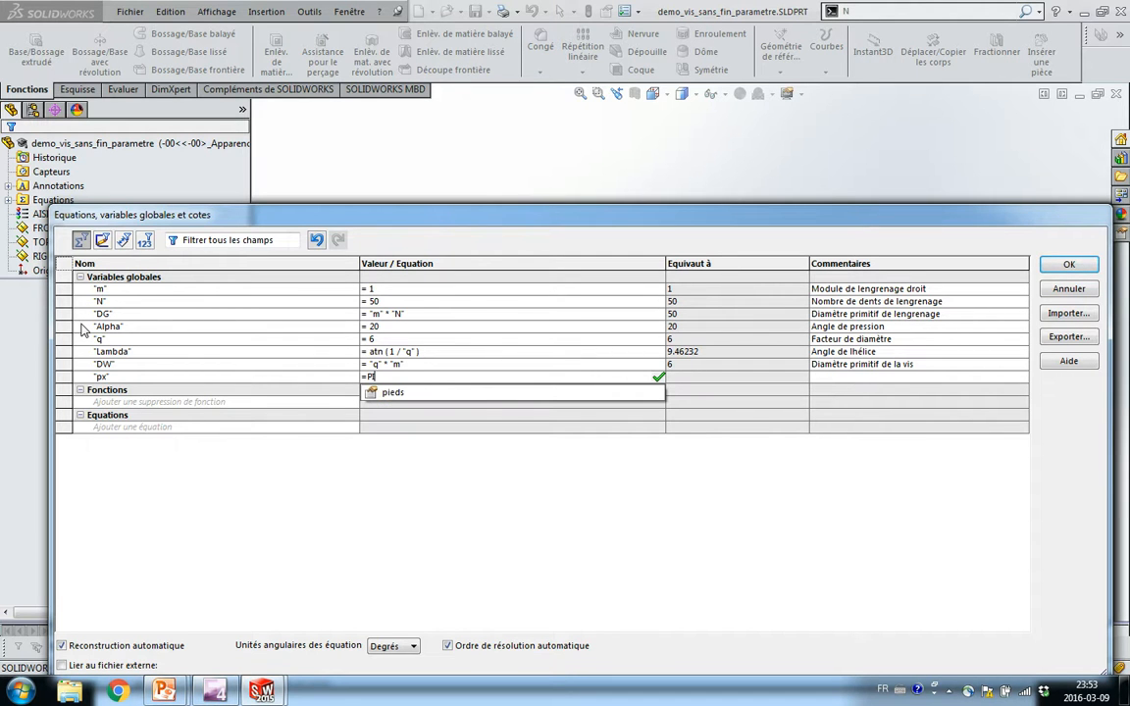
text(*)
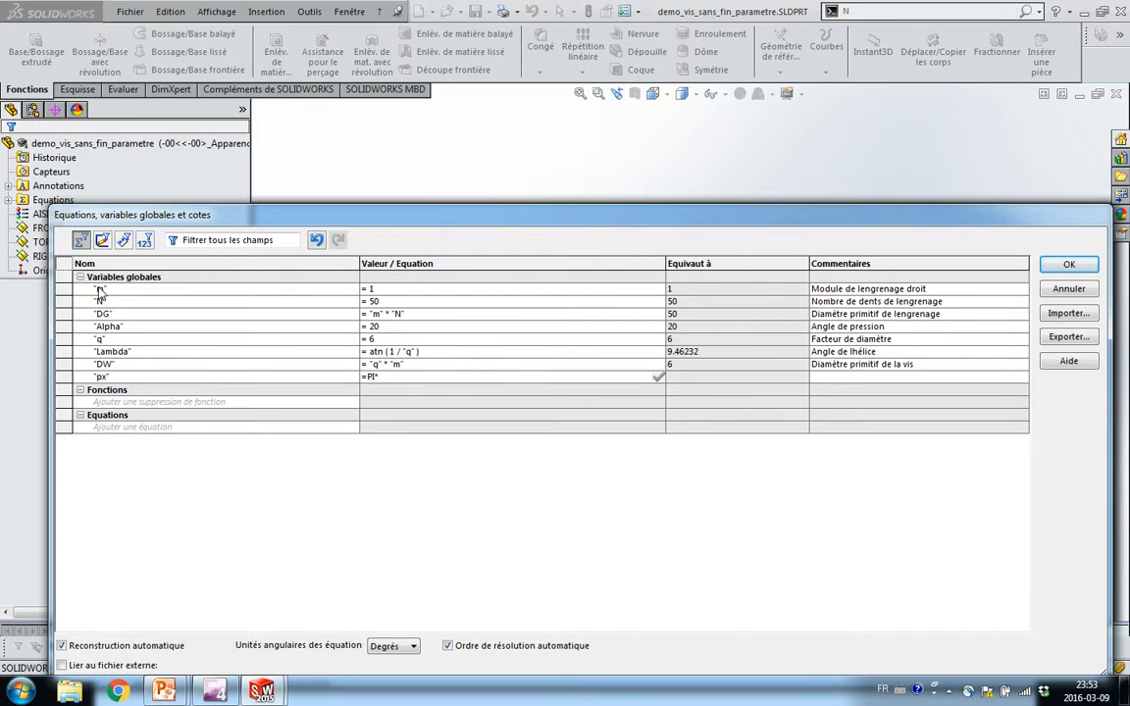
click(114, 292)
key(Return)
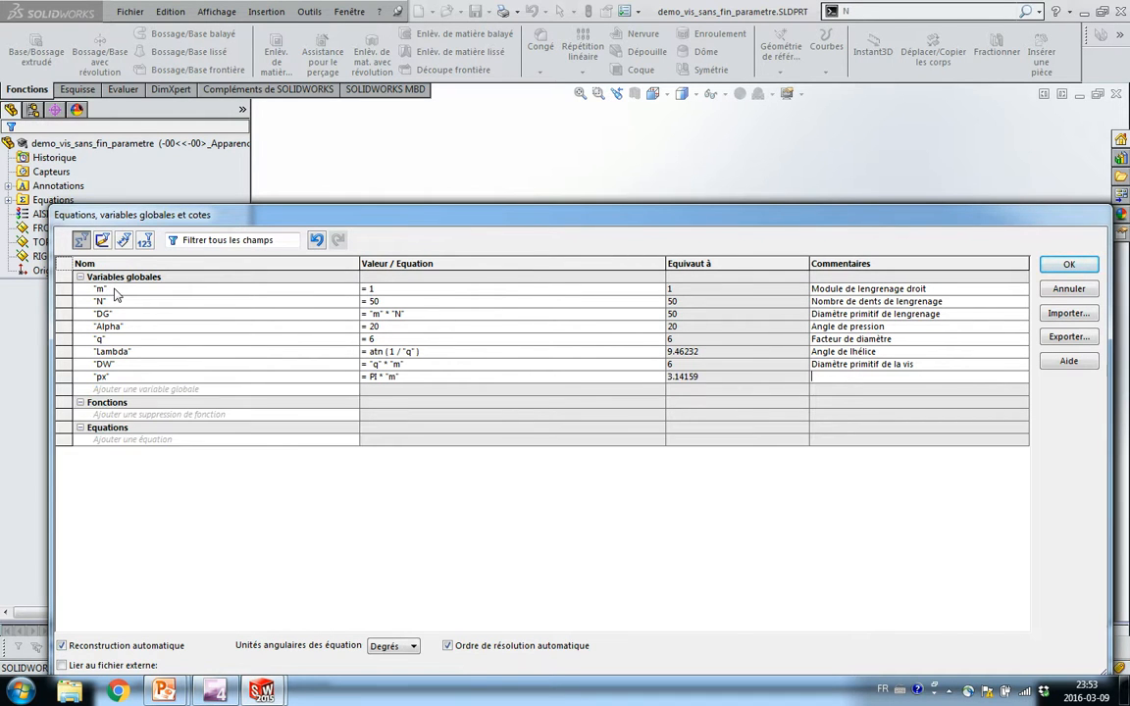
text(Pas de la vis)
key(Return)
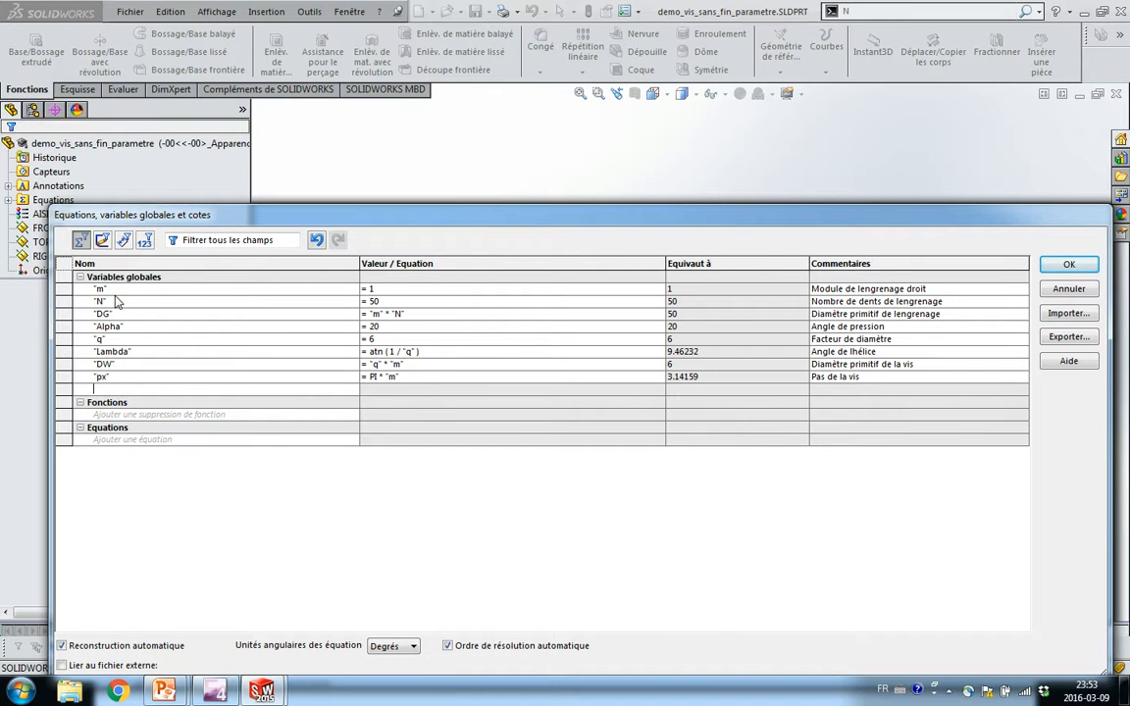
- Add the global variable "D0" equal to "DW" + 2 * "m" with the comment "Diamétre extérieur de la vis"
text(D0)
key(Tab)
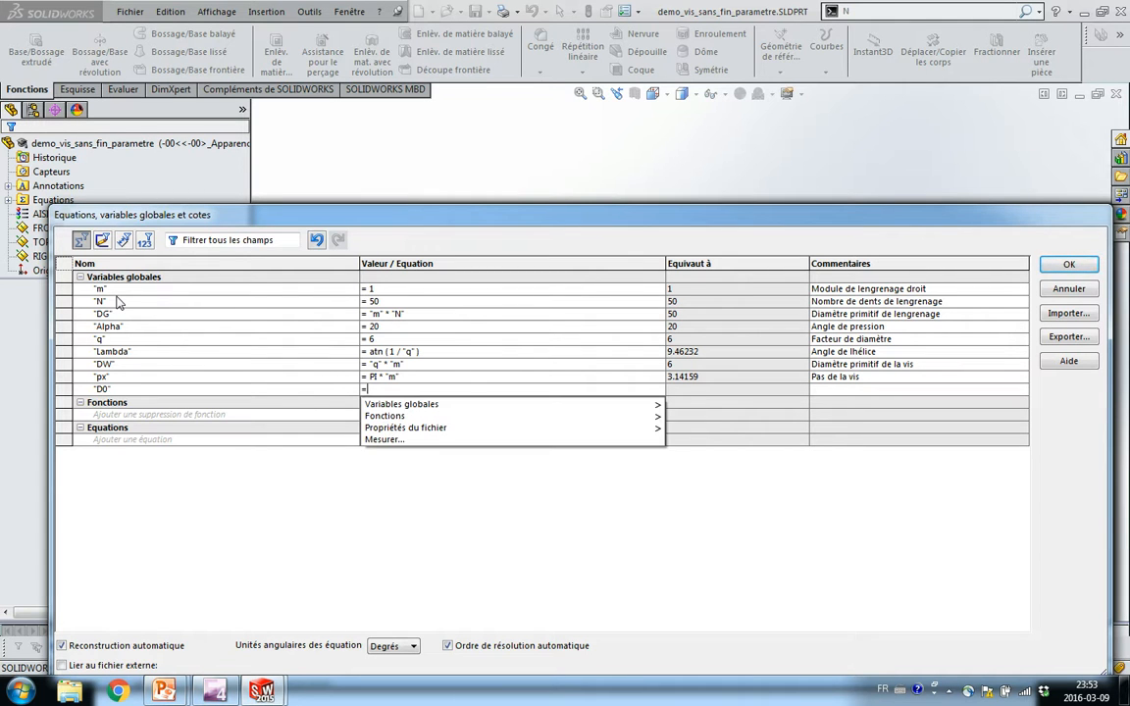
click(108, 363)
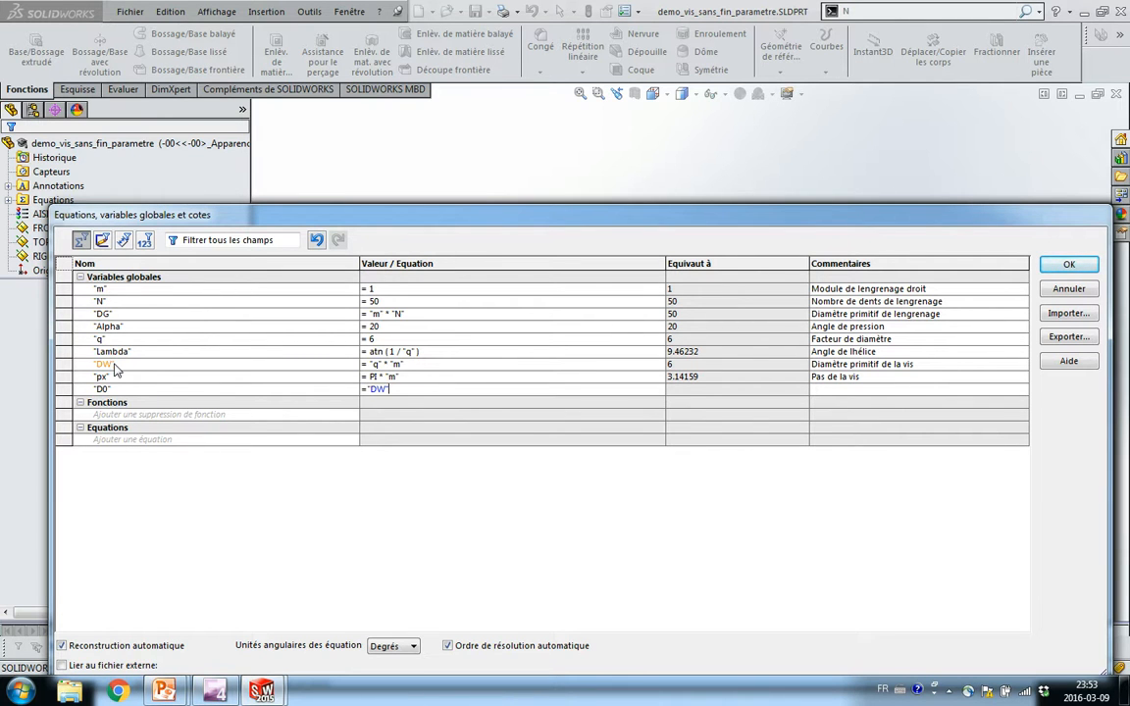
text(+2*)
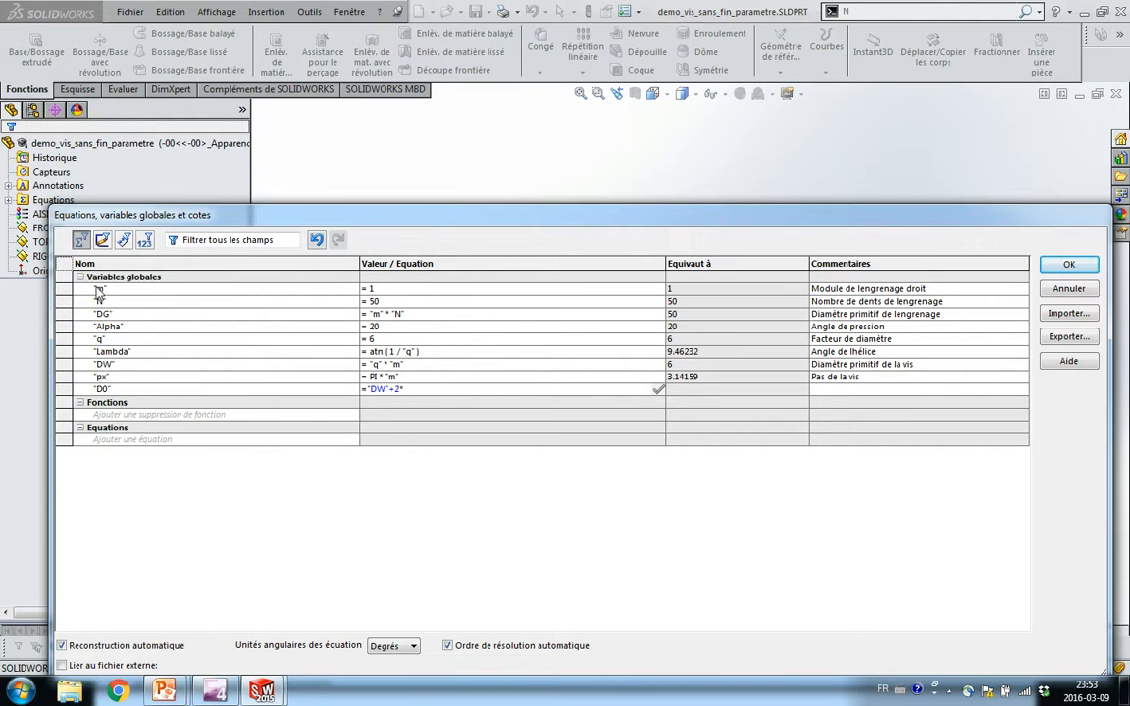
click(101, 293)
click(398, 388)
text("m")
key(Return)
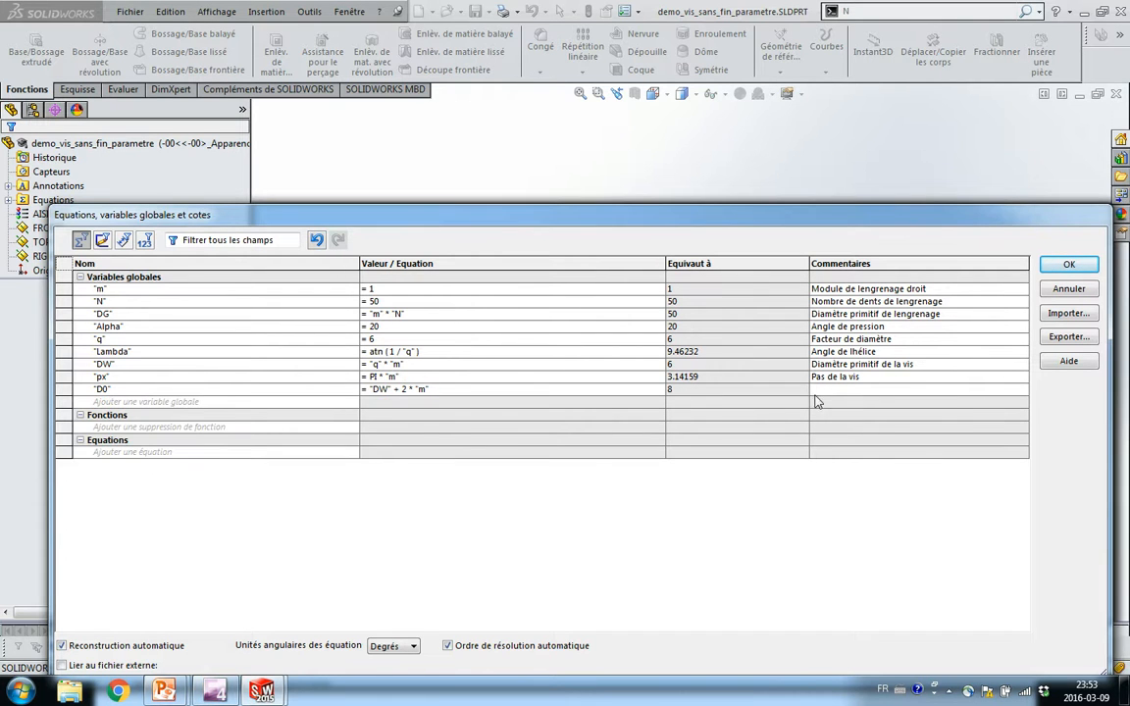
click(887, 388)
text(Diamètre extérieur de la )
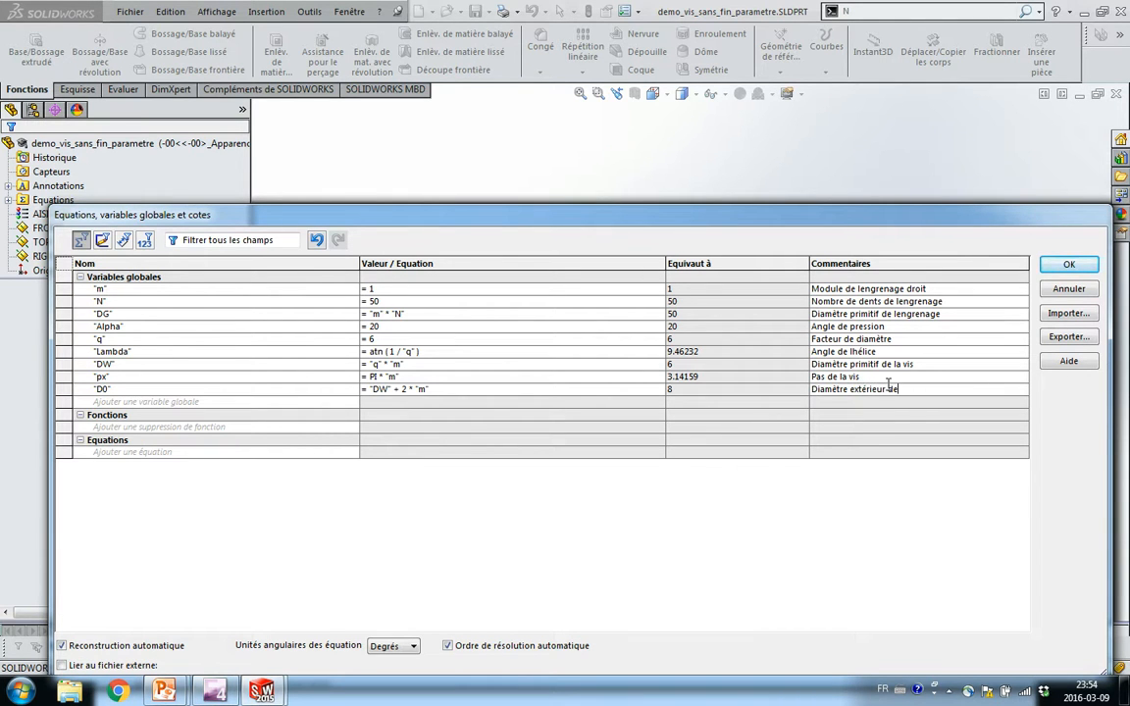
text(vis)
key(Return)
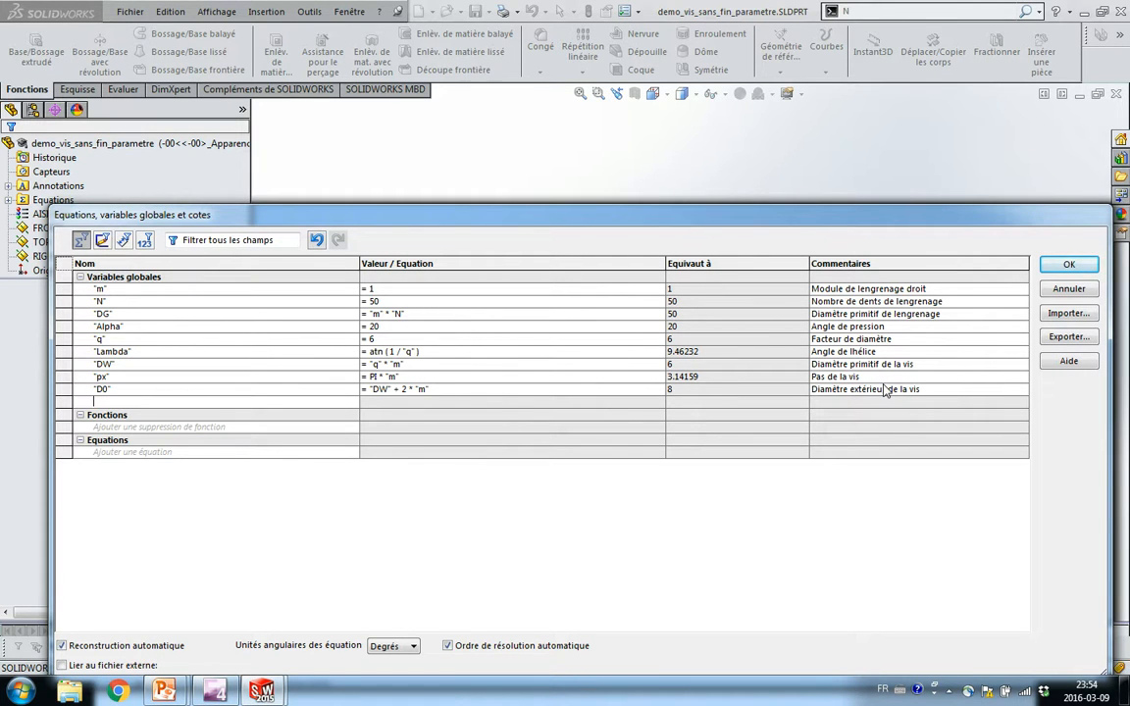
- Add the global variable "Dint" equal to "DW" - 2 * 1.155 * "m" with the comment "Diamétre intérieur du filet"
text(Dint)
key(Tab)
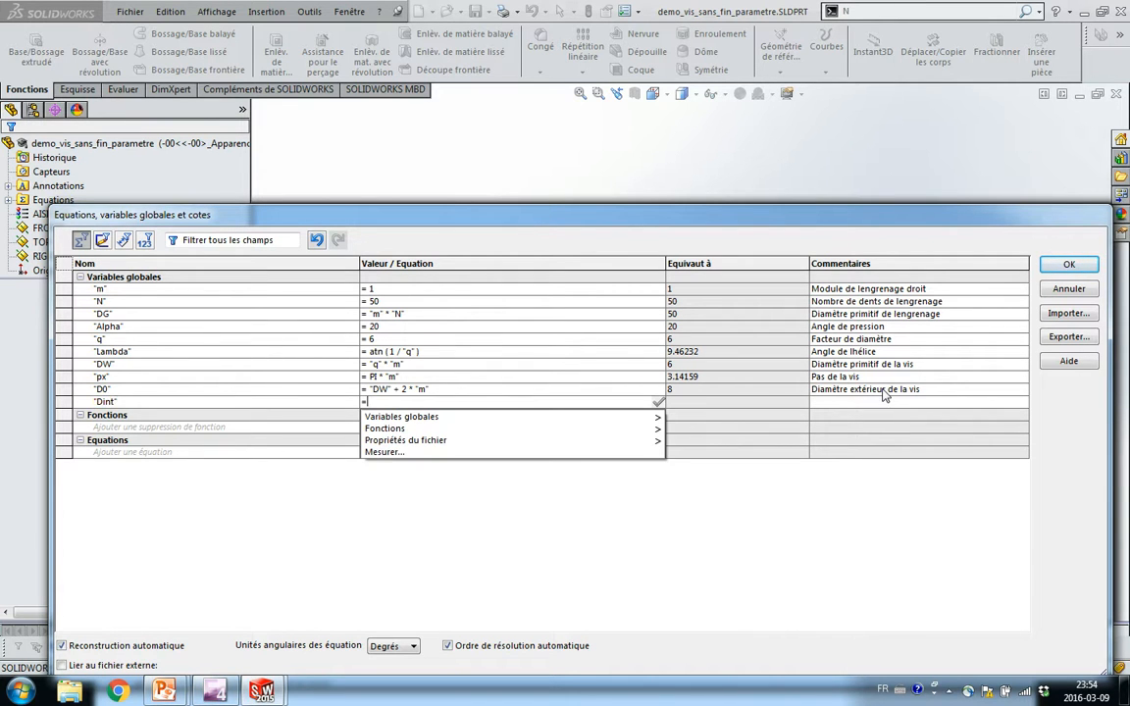
click(104, 364)
text(-2*)
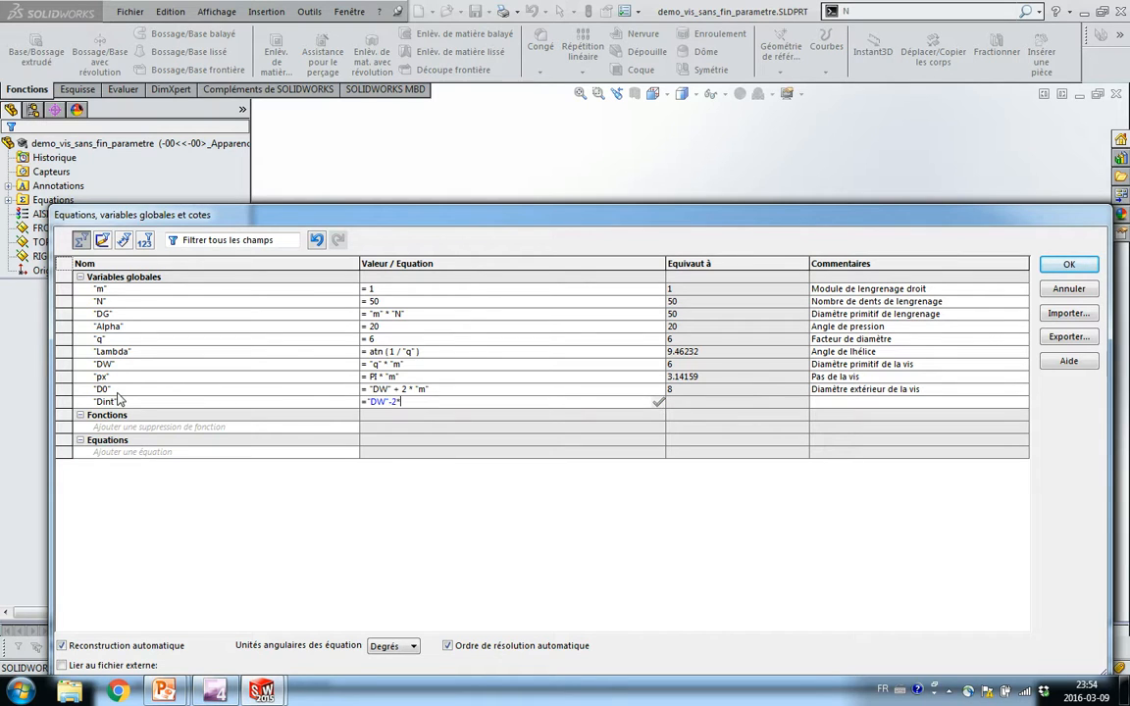
text(1)
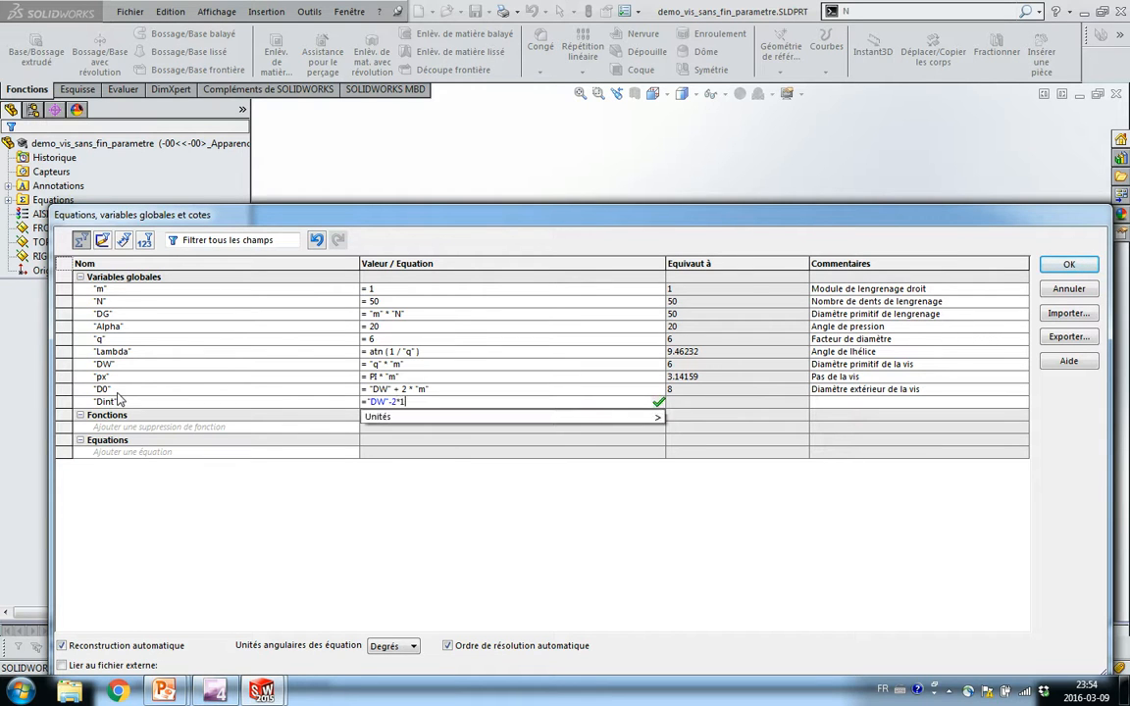
text(.155*"m")
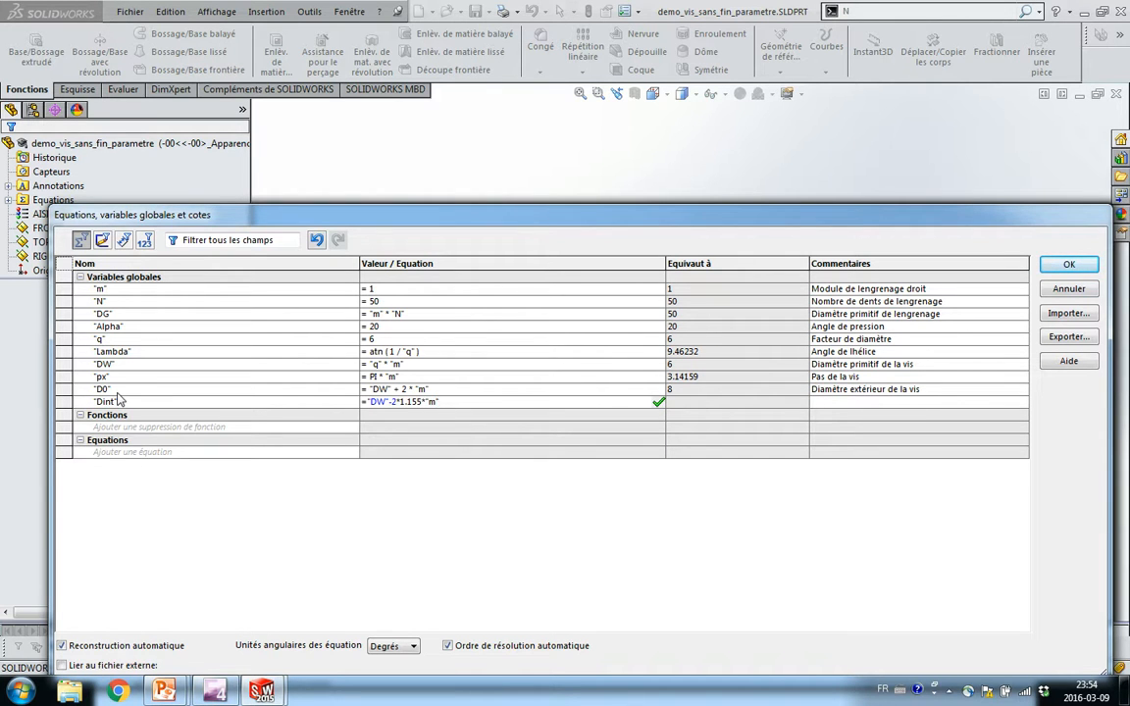
key(Tab)
text(D)
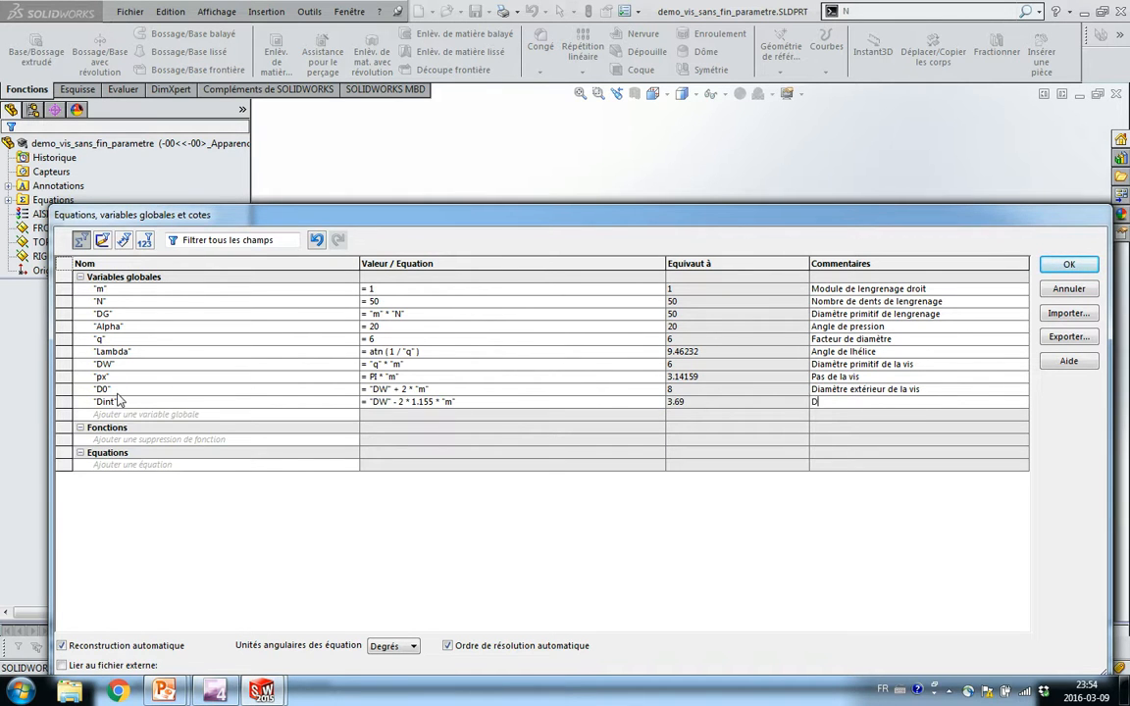
text(iamètre intérieur du filet)
key(Return)
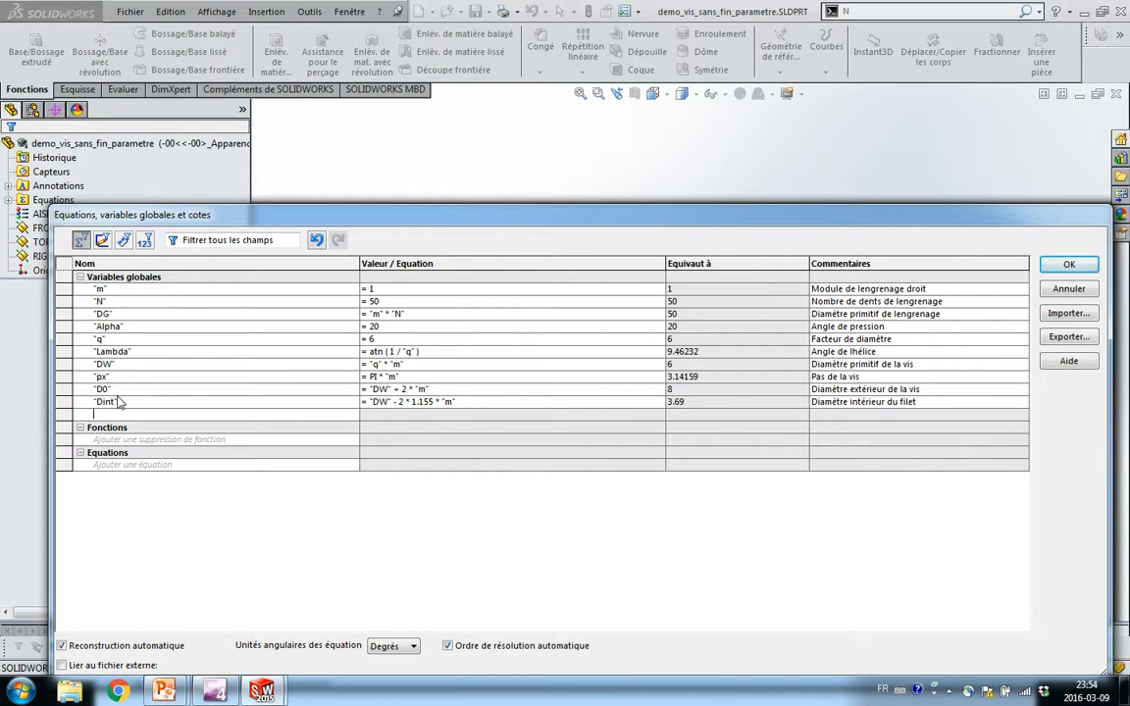
- Add the global variable "F" equal to "px" * (4.5 + "N" / 50) with the comment "Longueur de la vis"
text(F)
key(Tab)
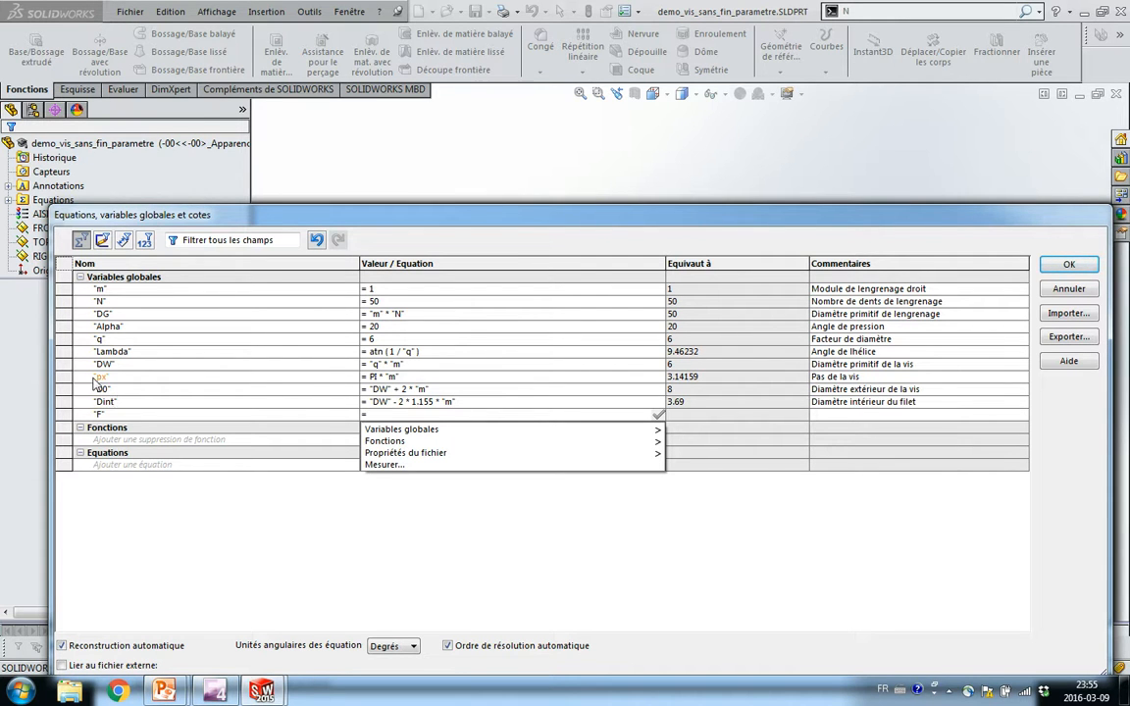
click(98, 378)
text(*(4.5)
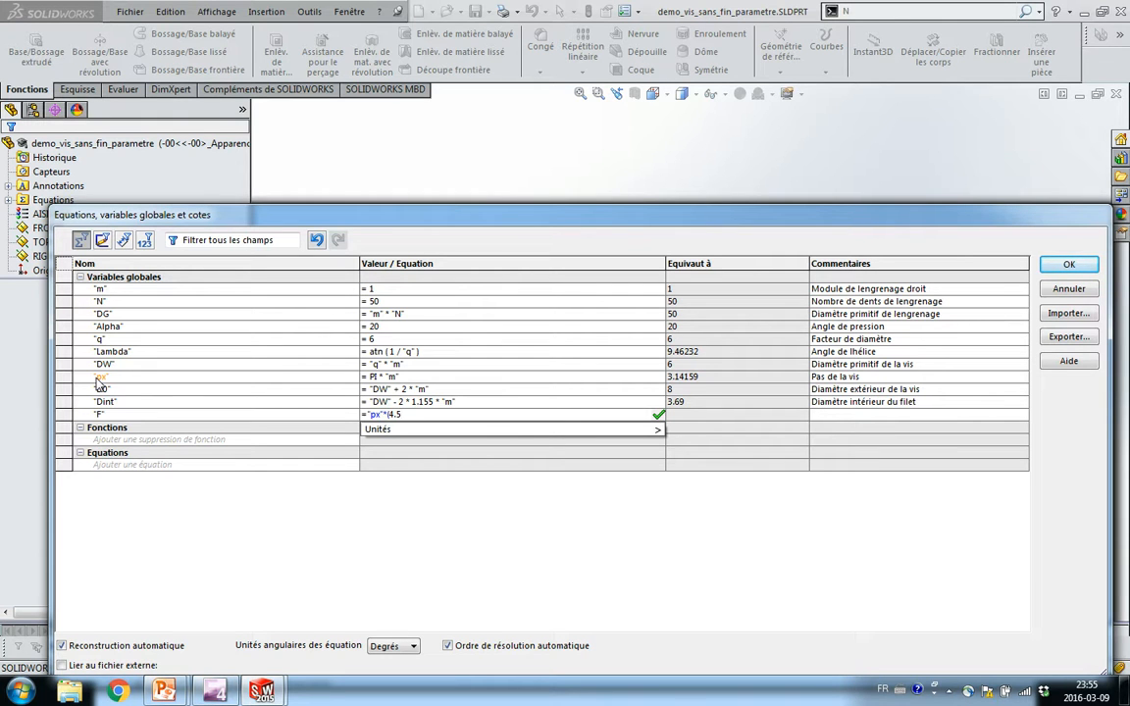
text(+ )
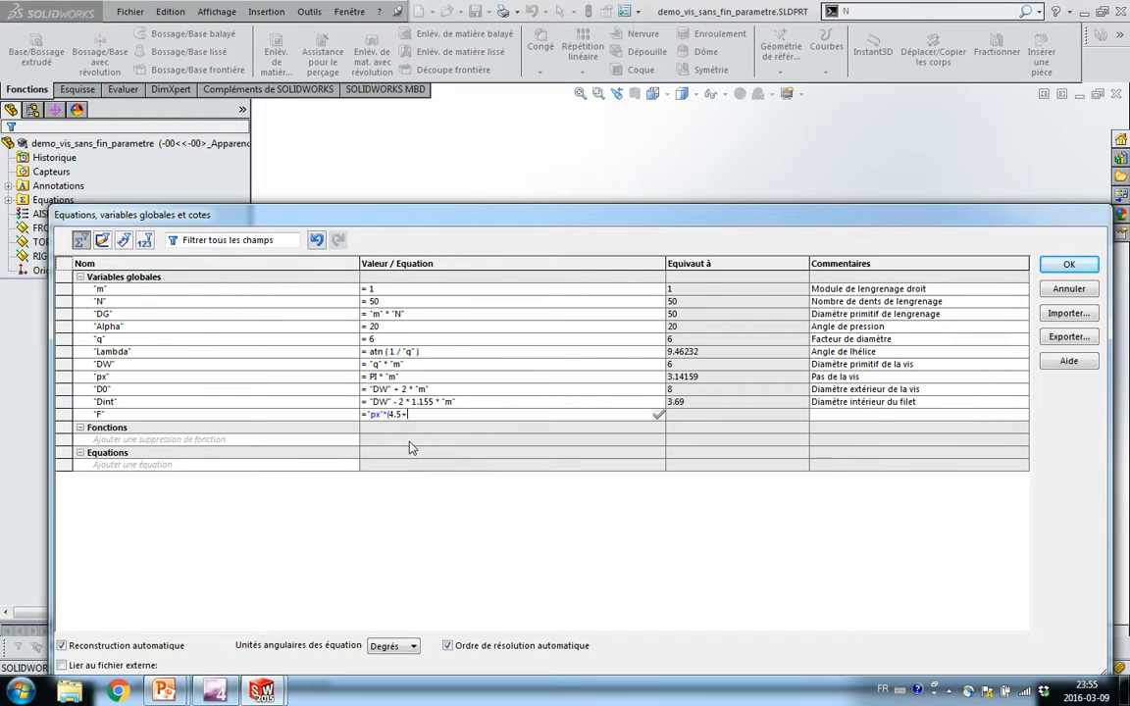
text("N" / 50 )
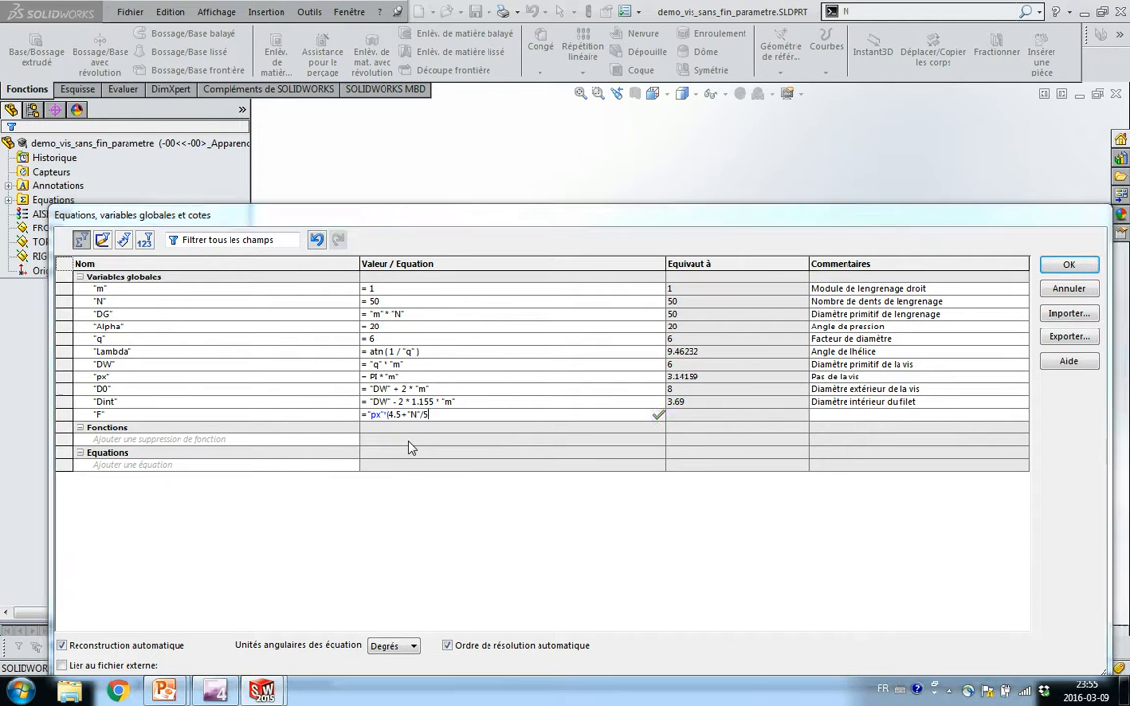
text())
key(Tab)
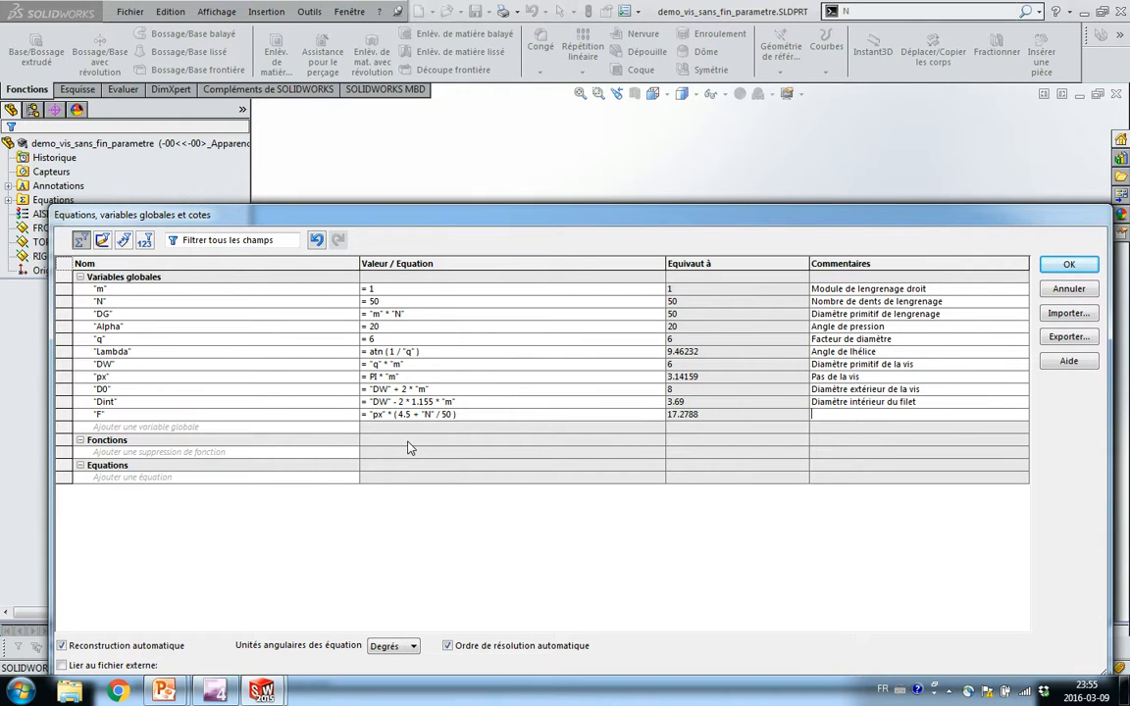
text(Longueur de la vis)
key(Return)
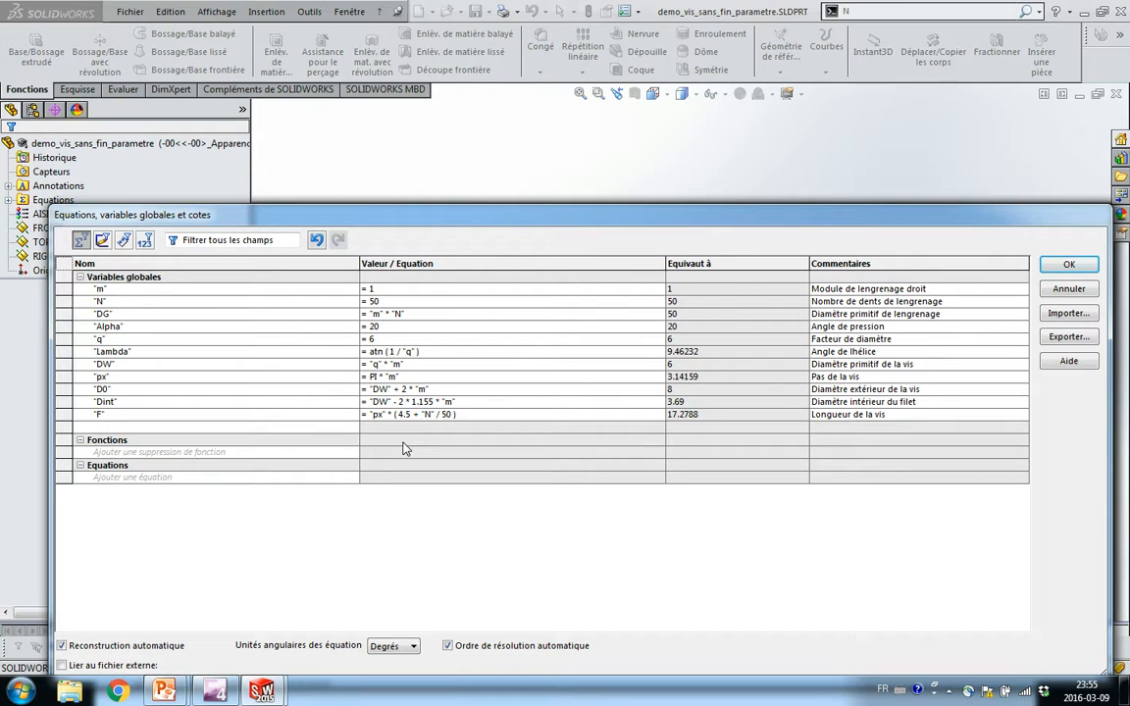
- Add the global variable "ht" equal to 2.155 * "m" with the comment "Hauteur du filet"
text(ht)
key(Tab)
mouse_move(402, 446)
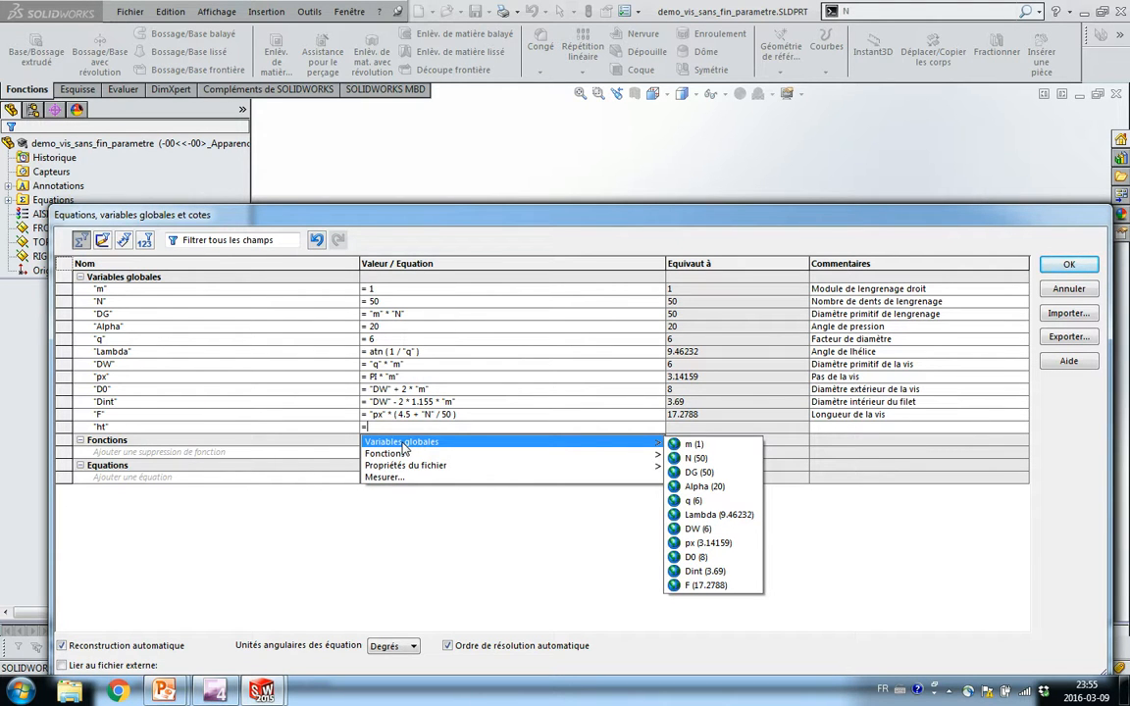
text(2.1)
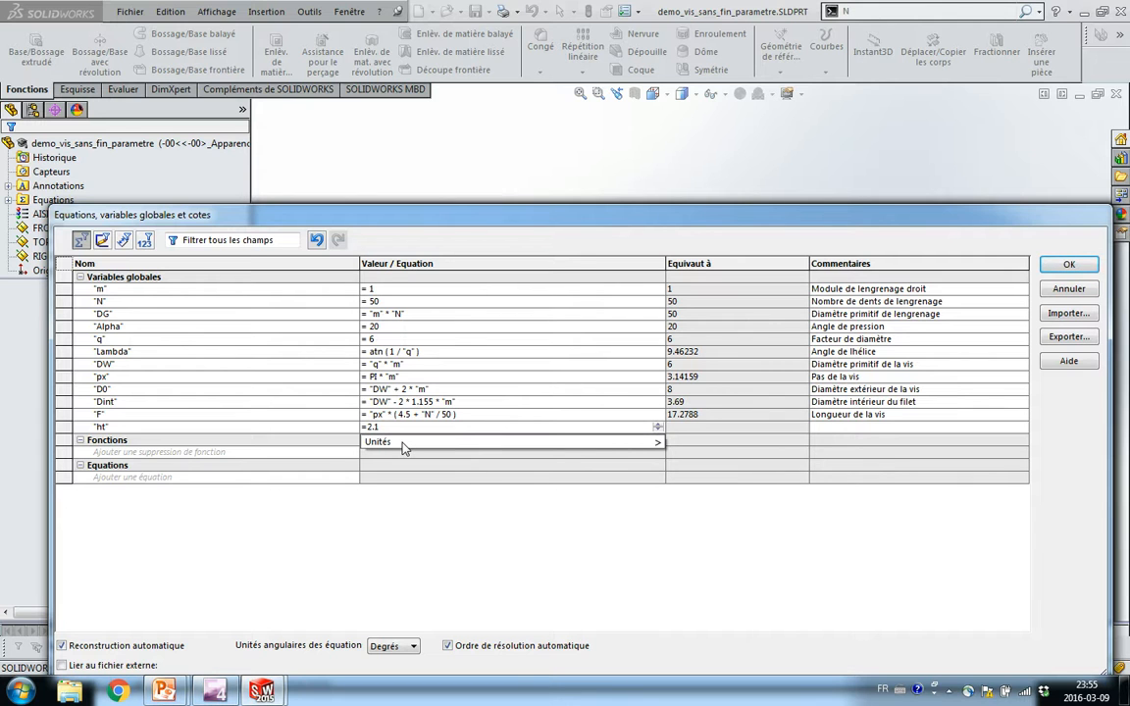
text(55*)
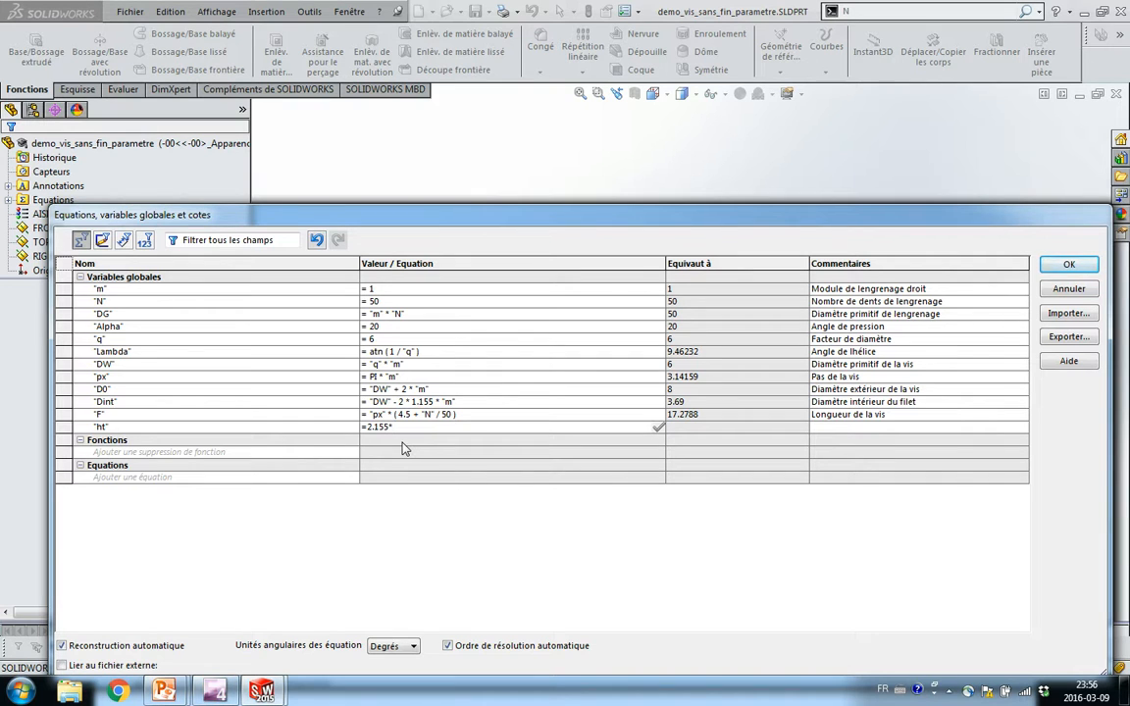
text("m")
key(Return)
text(Hauteur du filet)
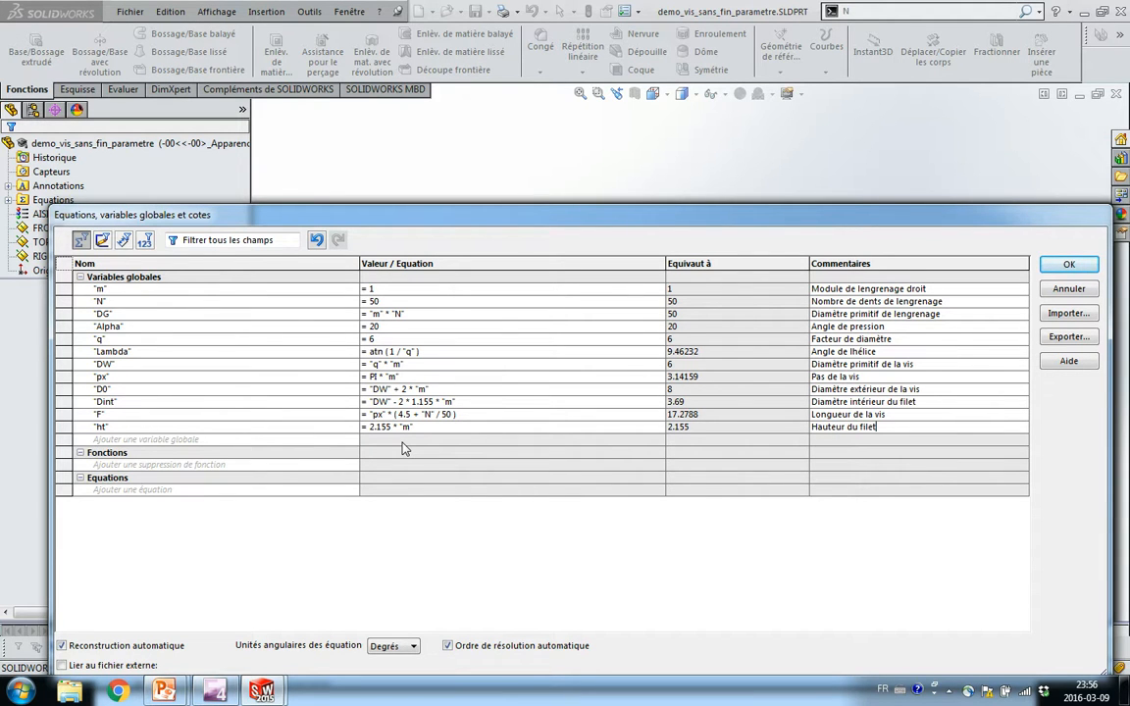
- Add the global variable "C" with the equation ("DW" + "DG") / 2
click(402, 443)
text(C)
click(402, 440)
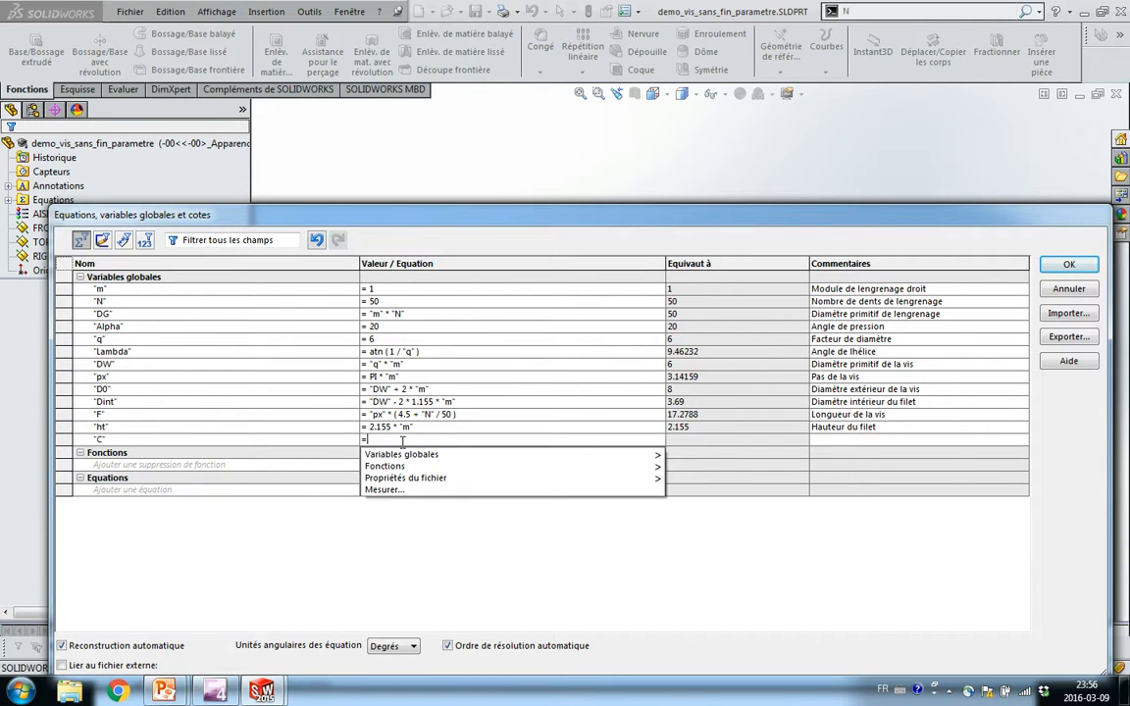
text(()
click(111, 365)
text(+)
click(104, 314)
text()/2)
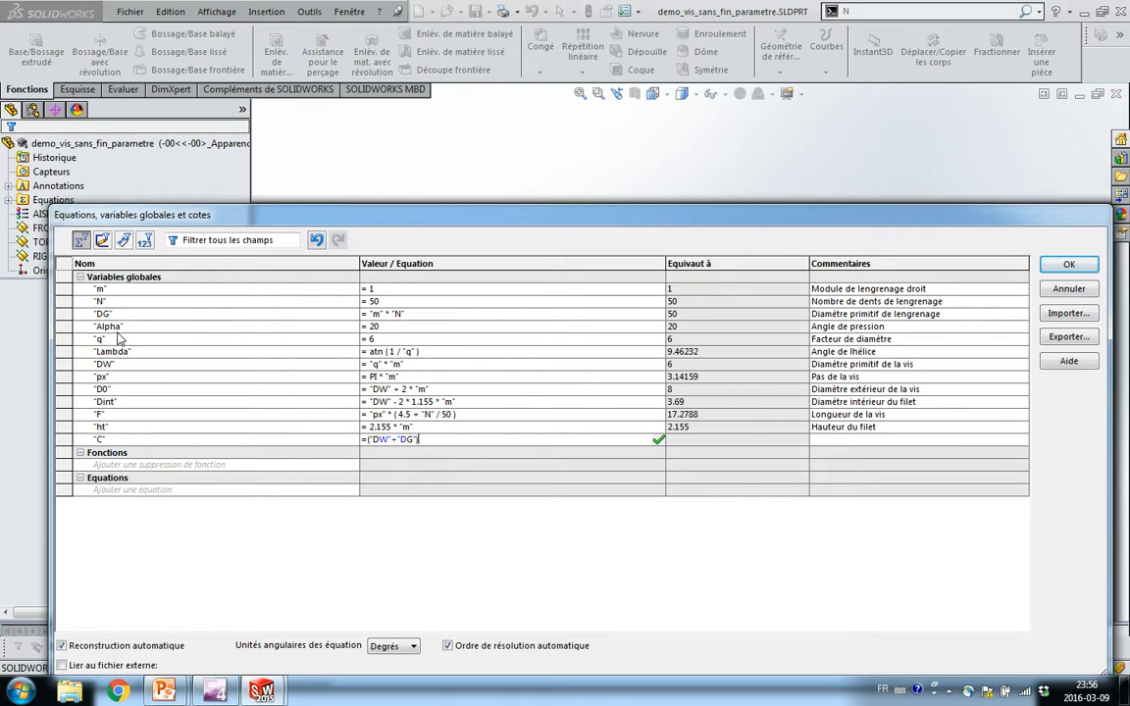
key(Return)
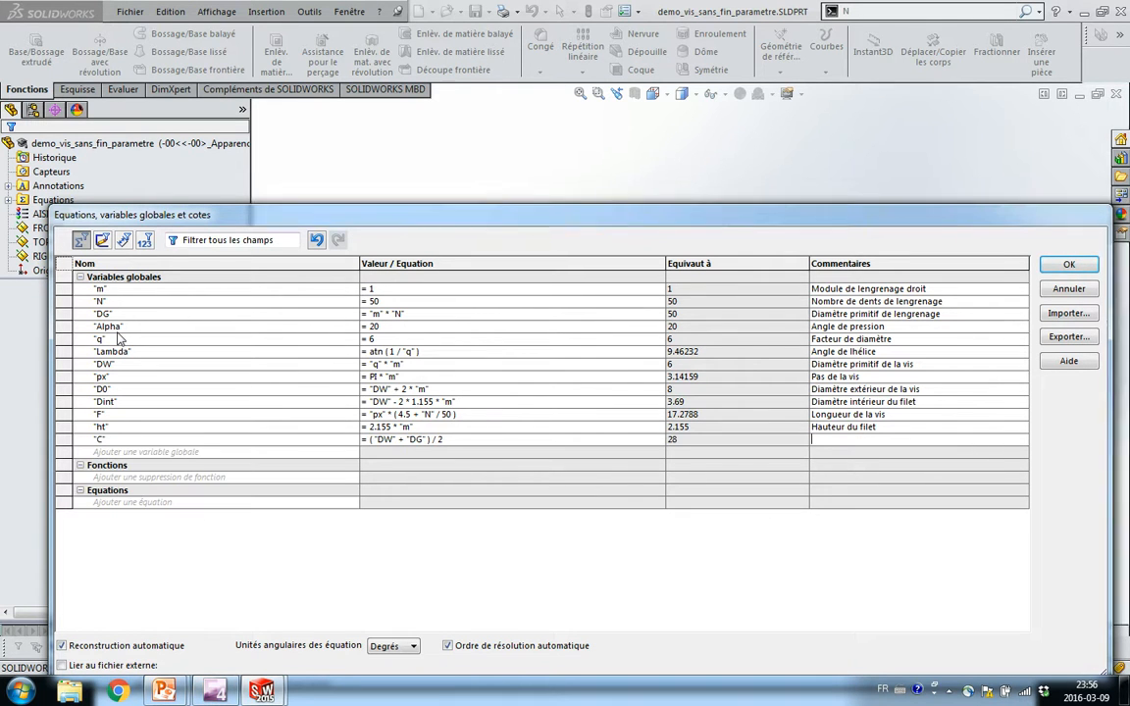
- Enter the comment "Distance entraxe" for the global variable "C"
text(Disn)
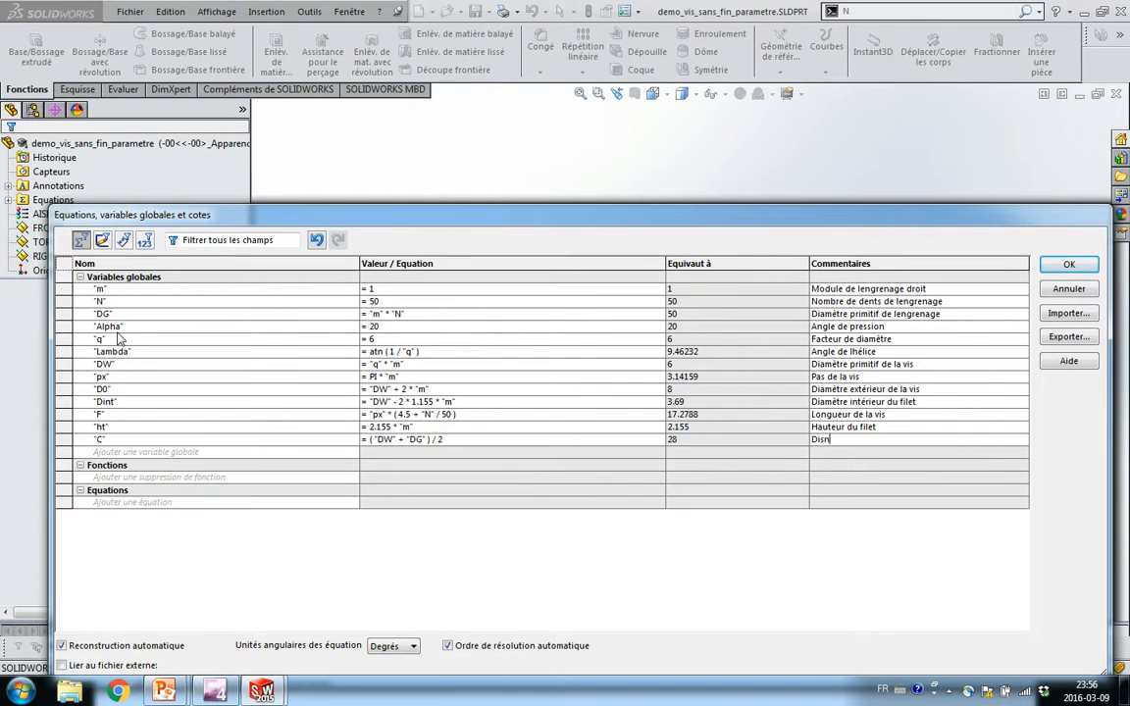
key(BackSpace)
text(tanc)
key(BackSpace)
key(BackSpace)
text(cnce entre)
key(BackSpace)
text(axe)
key(Tab)
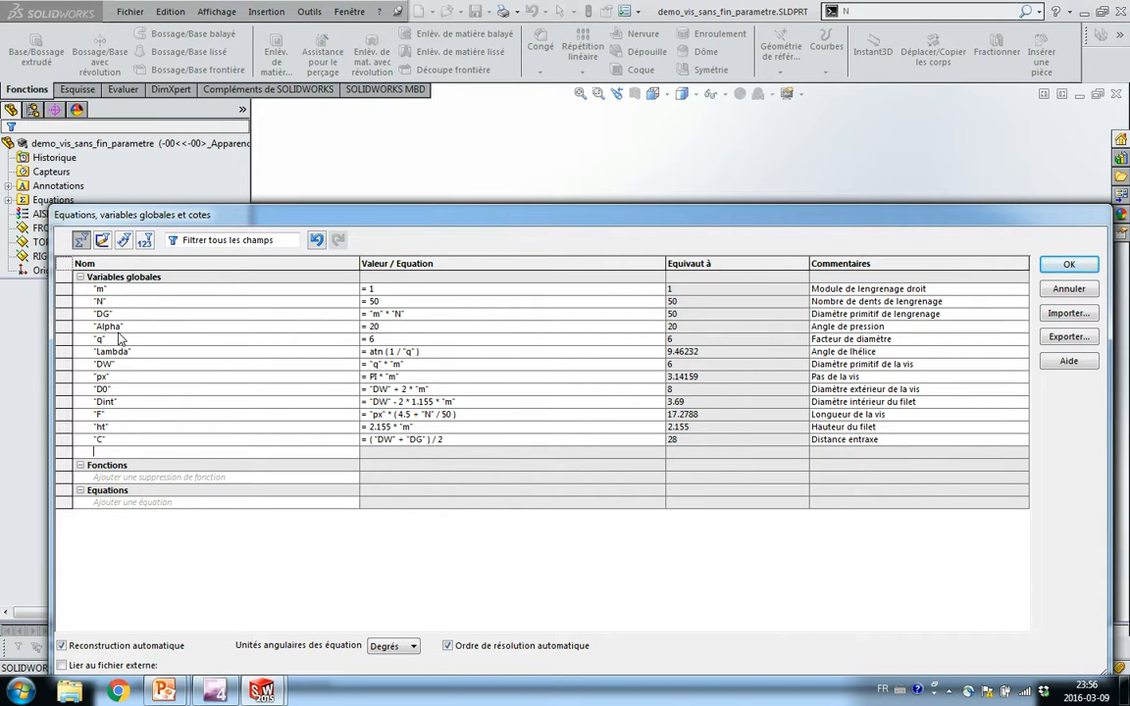
- Add the global variable "rc" with the equation 0.3 * "m" * "Lambda"
text(rc)
key(Tab)
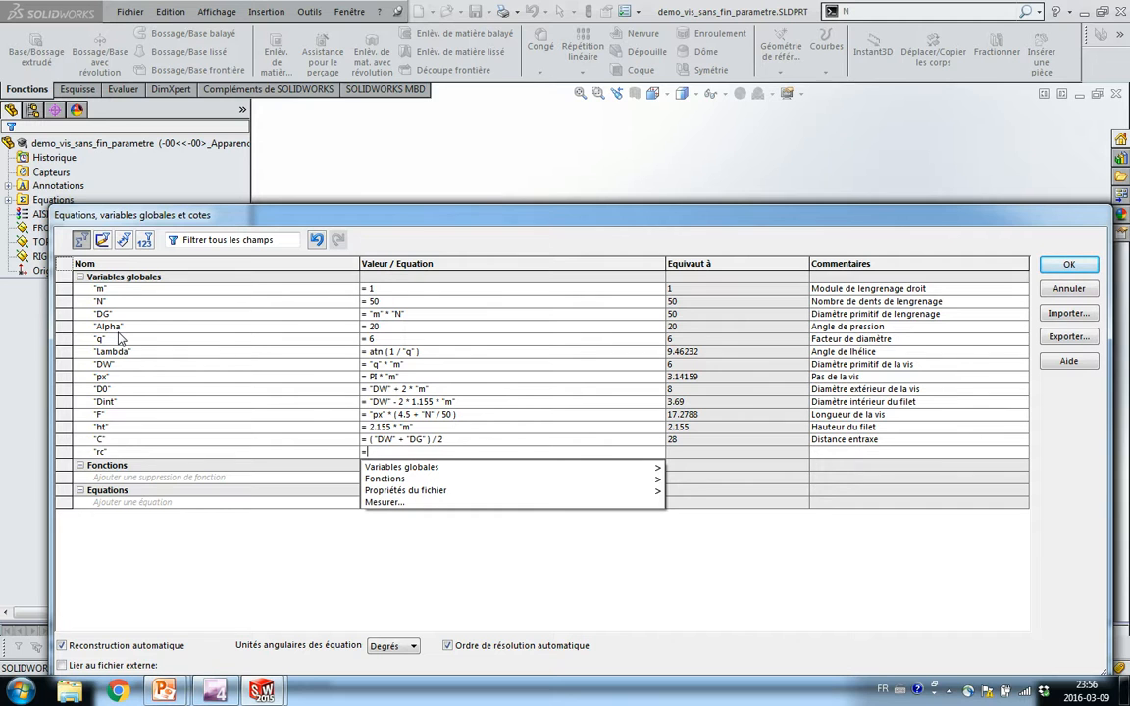
text(0.)
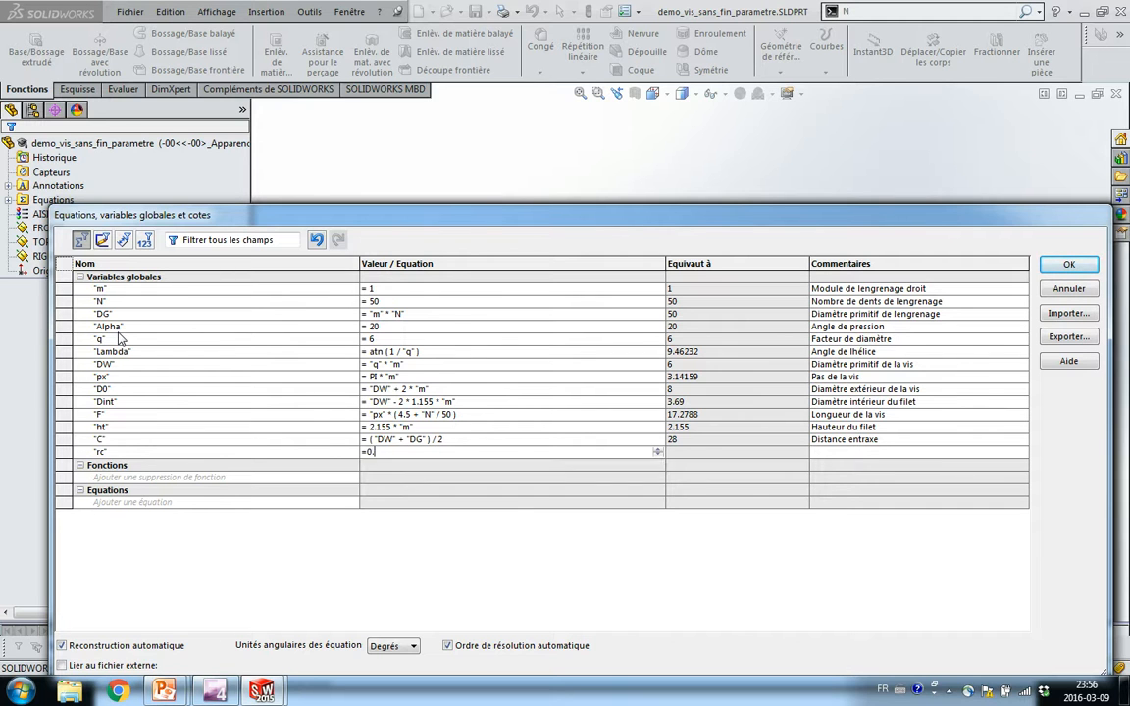
text(3*"m"*)
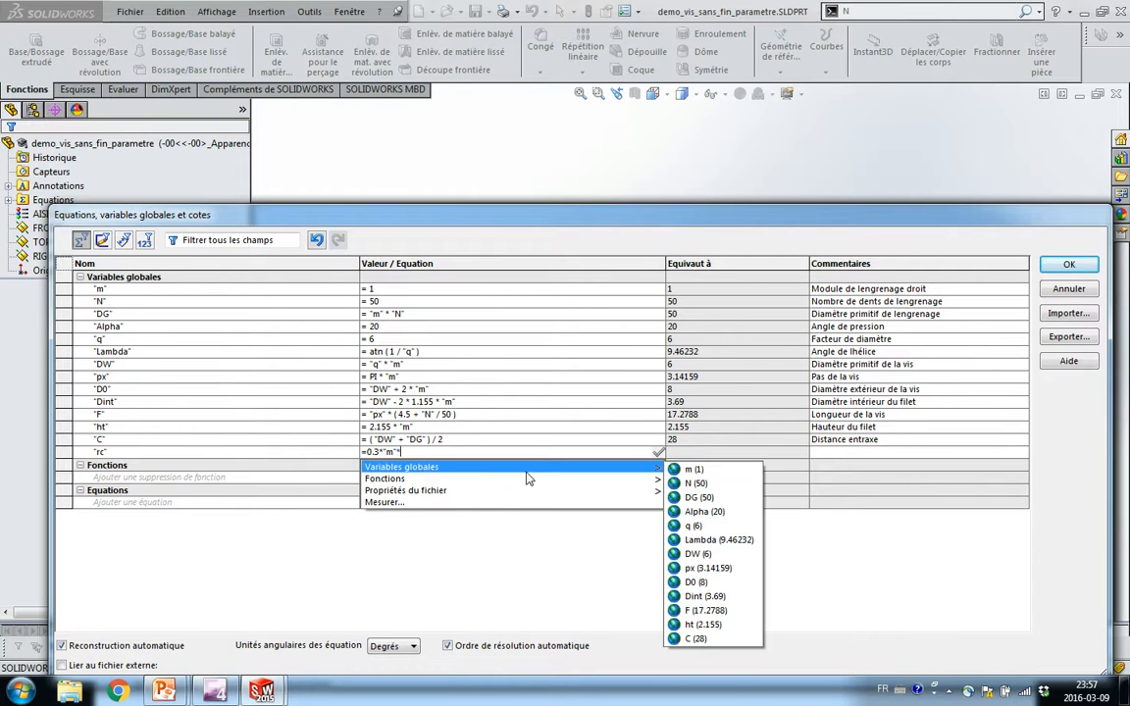
mouse_move(572, 474)
mouse_move(651, 478)
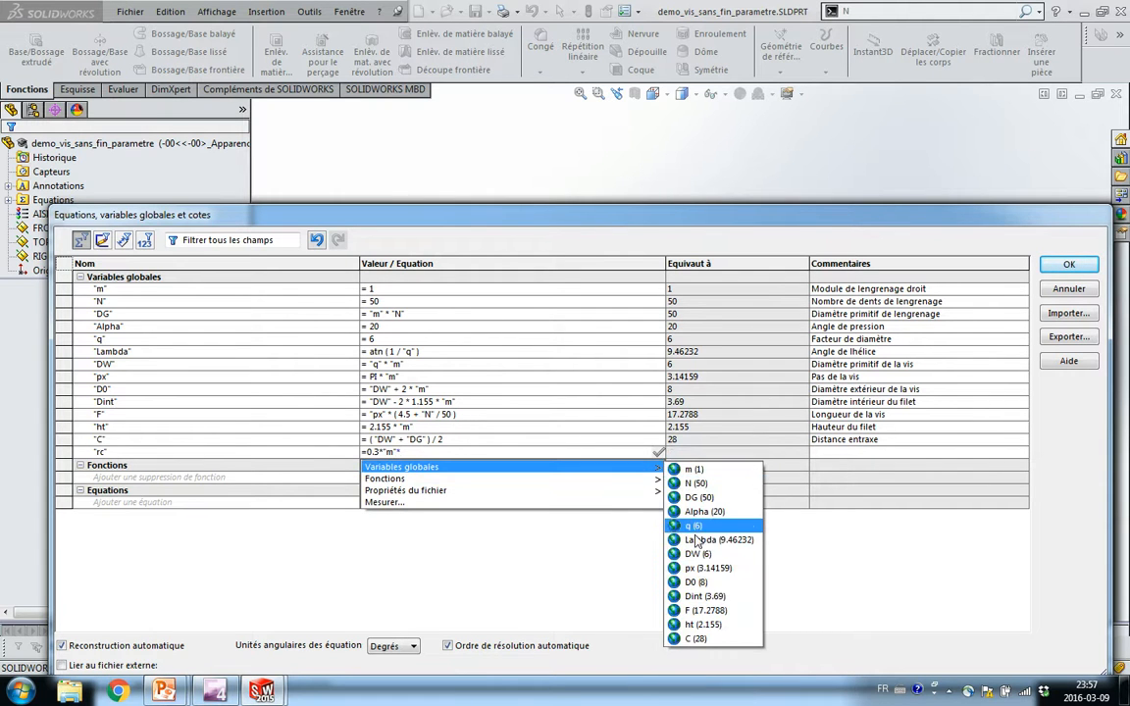
click(687, 475)
key(Return)
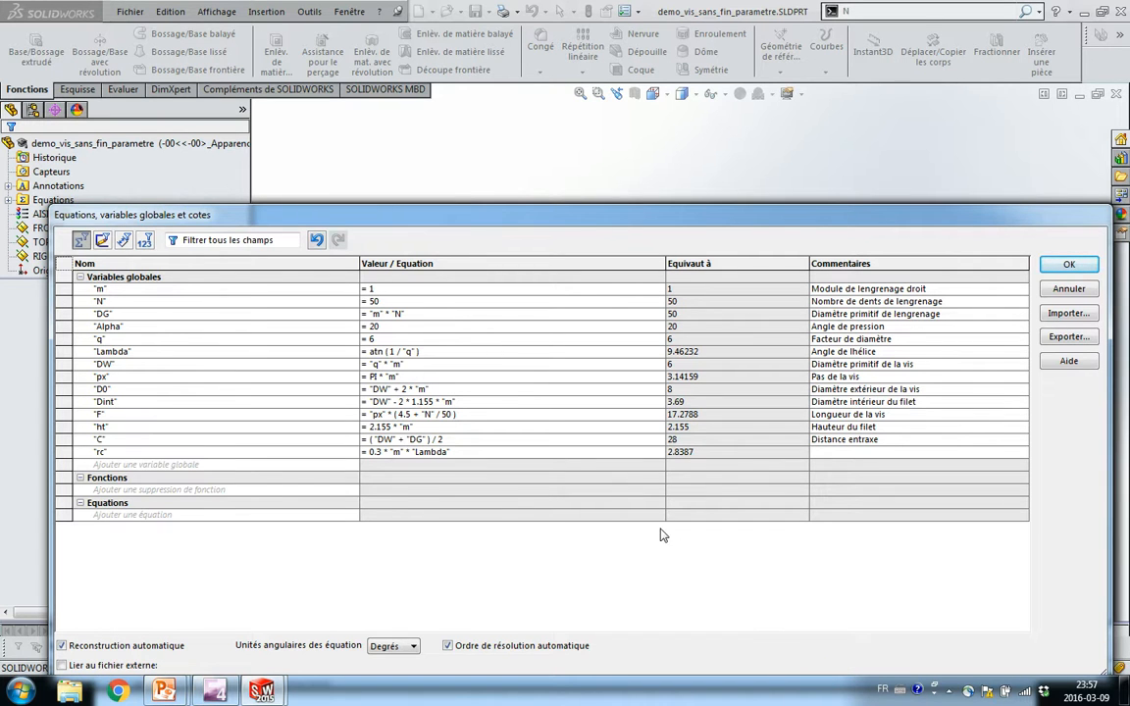
- Change the equation of "rc" to 0.3 * "m" * cos ( "Lambda" )
click(471, 452)
click(463, 455)
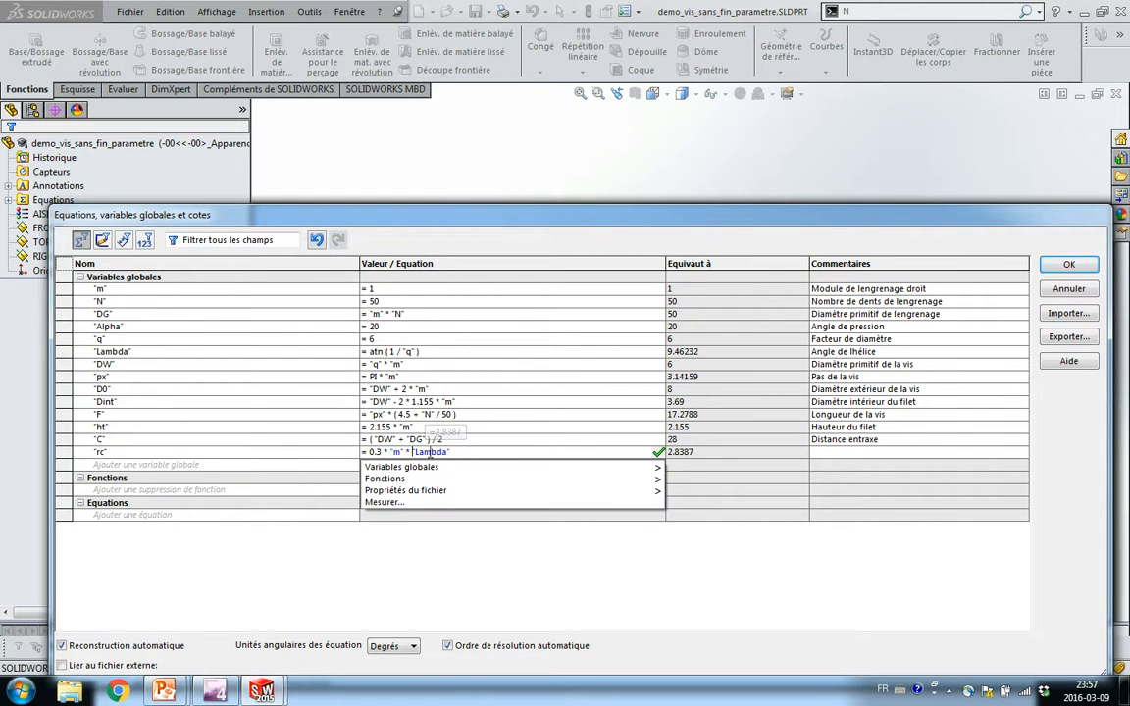
text(cos)
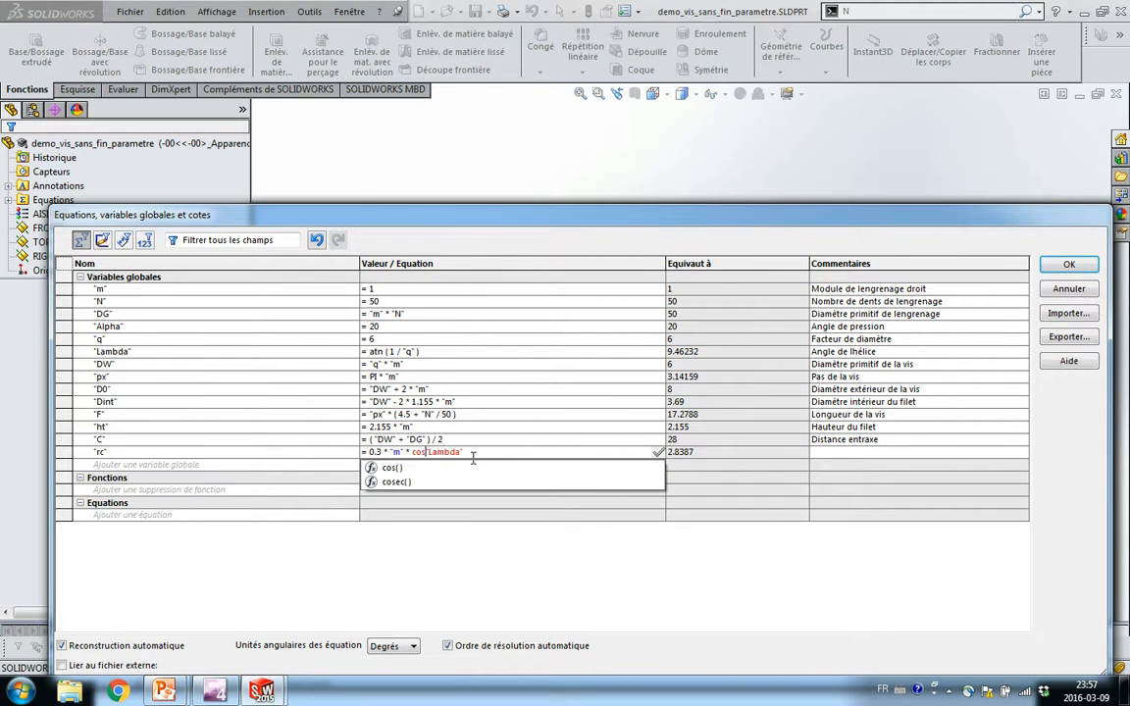
text(()
key(End)
text())
key(Return)
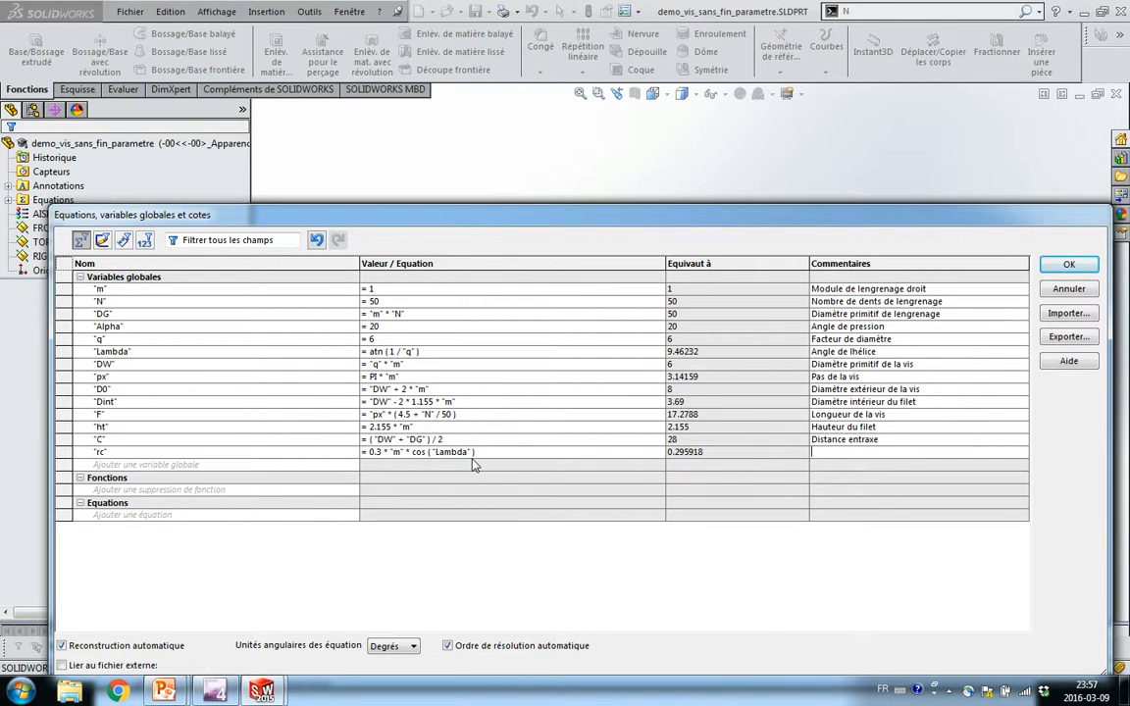
- Enter the comment "Rayon du congé de fond de dent" for the global variable "rc"
text(Rayon de )
text(fond de dent)
key(Right)
key(Right)
key(Right)
key(Right)
key(Right)
key(Right)
text(du congé)
key(Return)
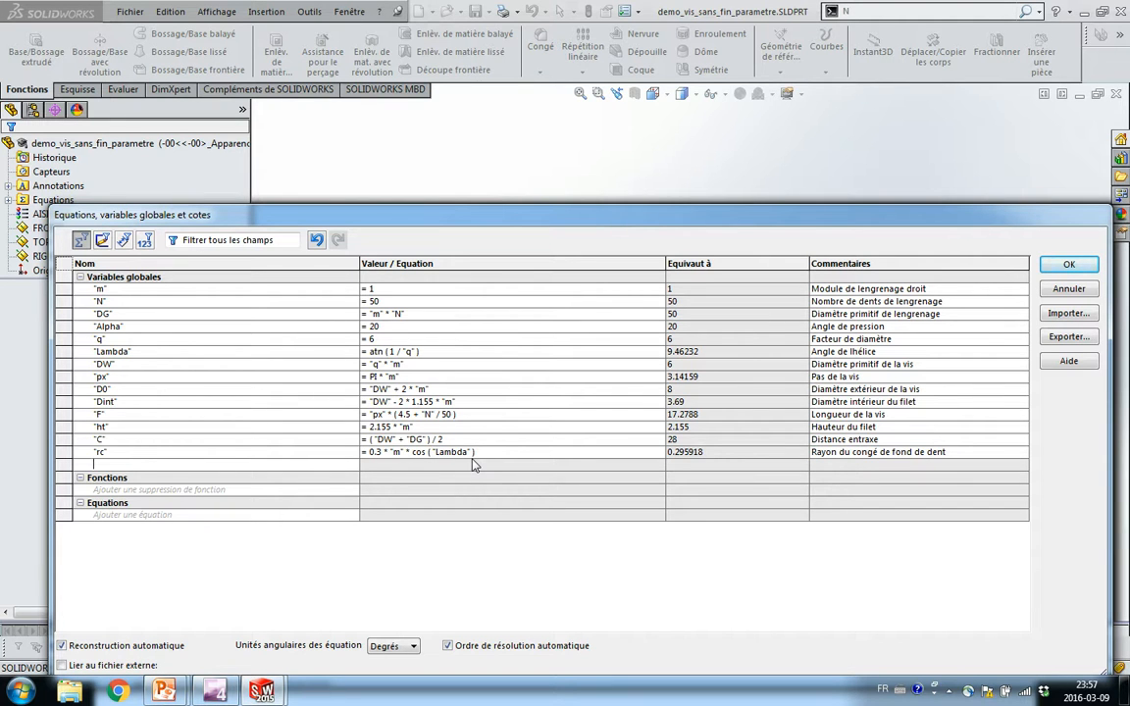
- Add the global variable "Bore" equal to 5 with the comment "Diamétre de laxe du moteur" and accept all the equations
text(Bore)
key(Tab)
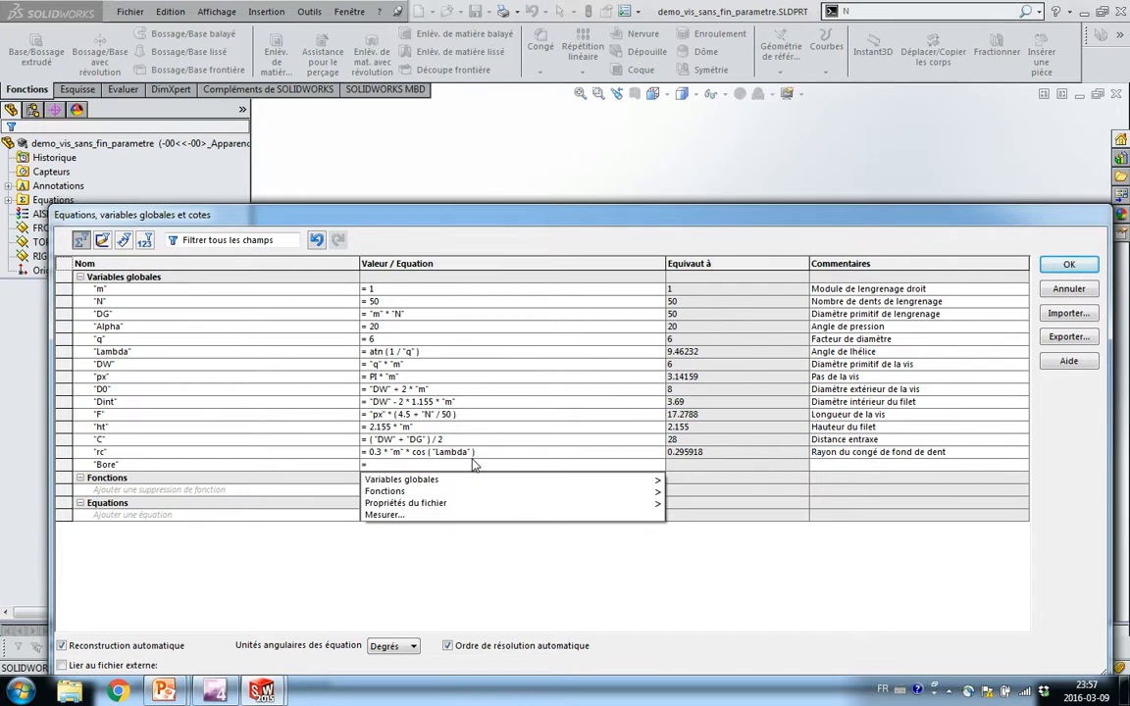
text(5)
key(Tab)
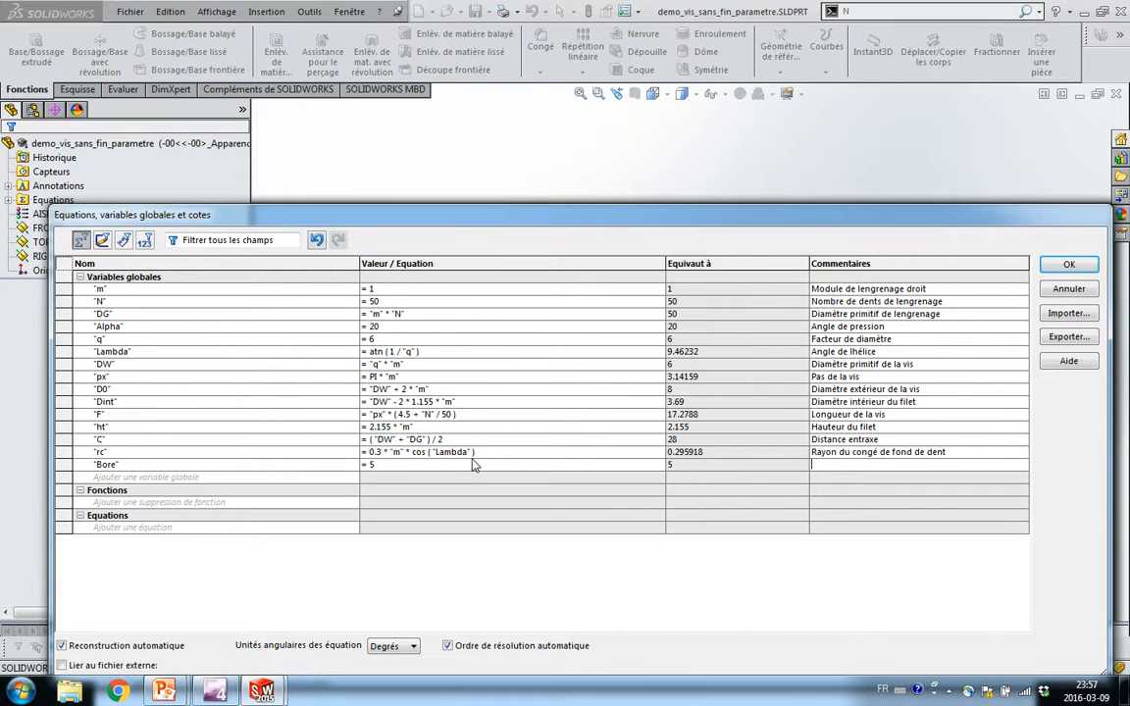
text(Diamètre de l'axe du moteur)
key(Return)
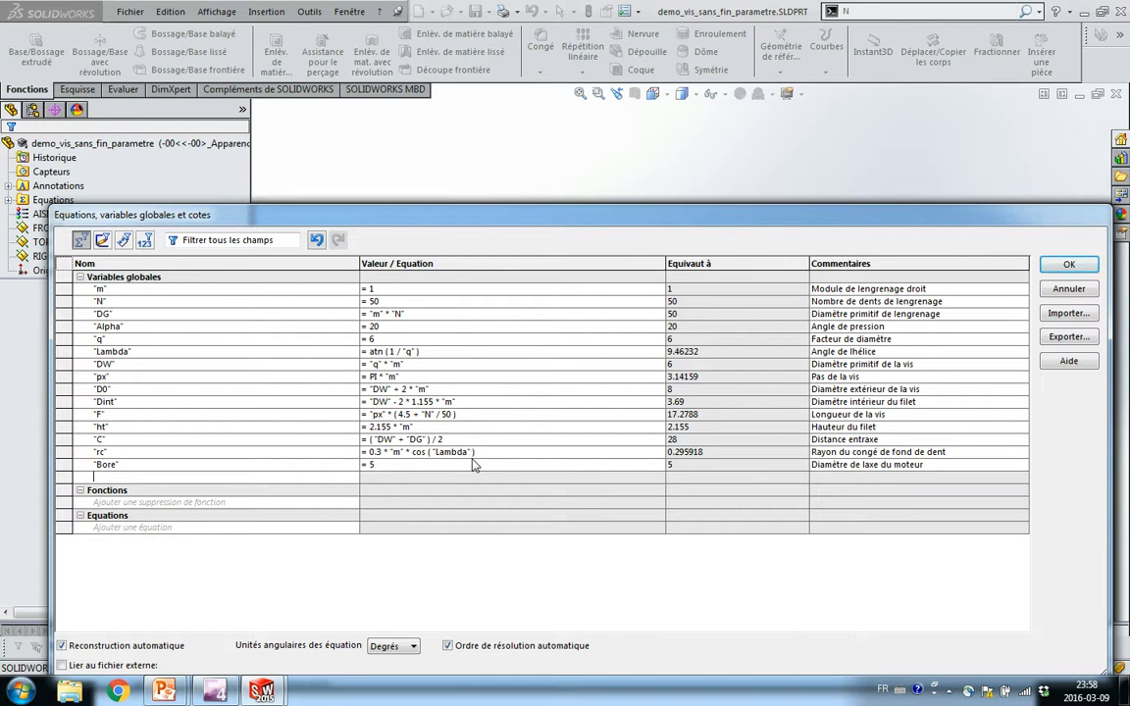
click(1058, 263)
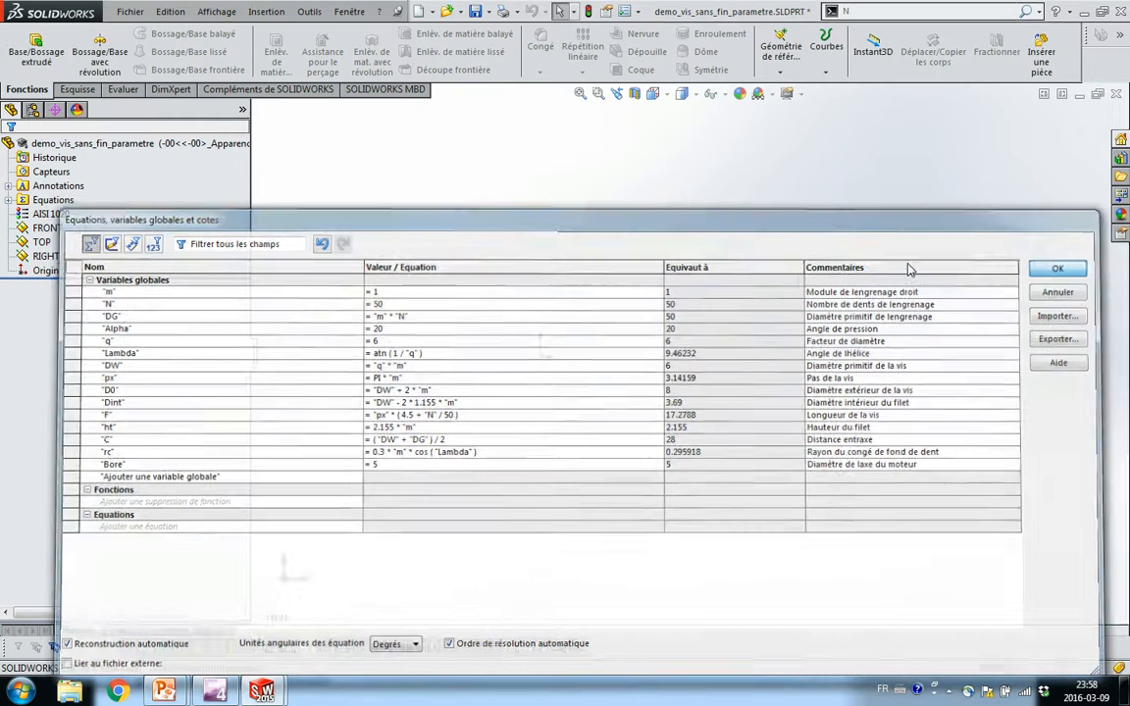
- Review the defined global variables in the feature tree and in the full equations list
click(8, 200)
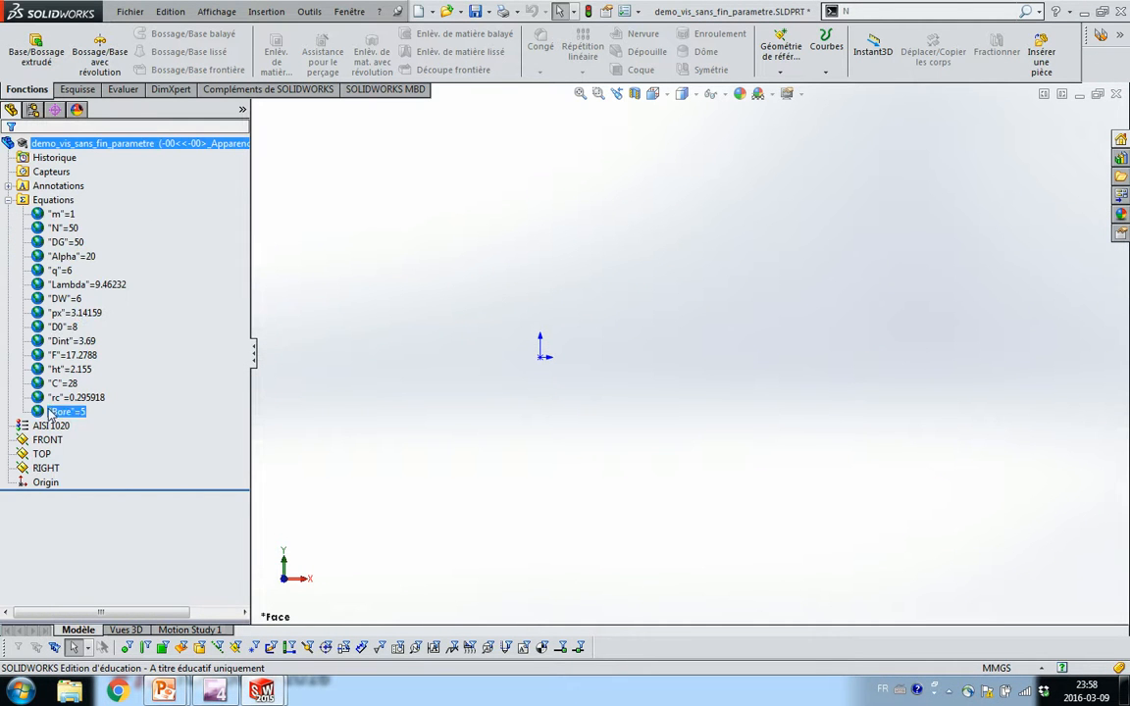
click(9, 200)
right_click(33, 201)
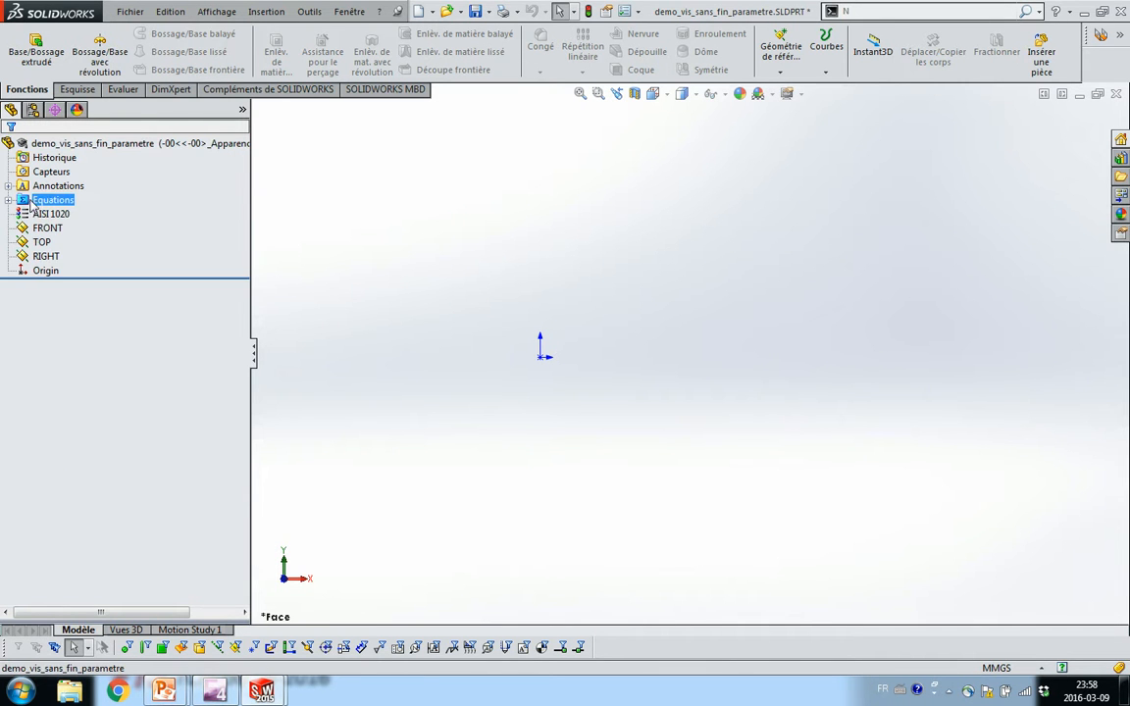
click(79, 208)
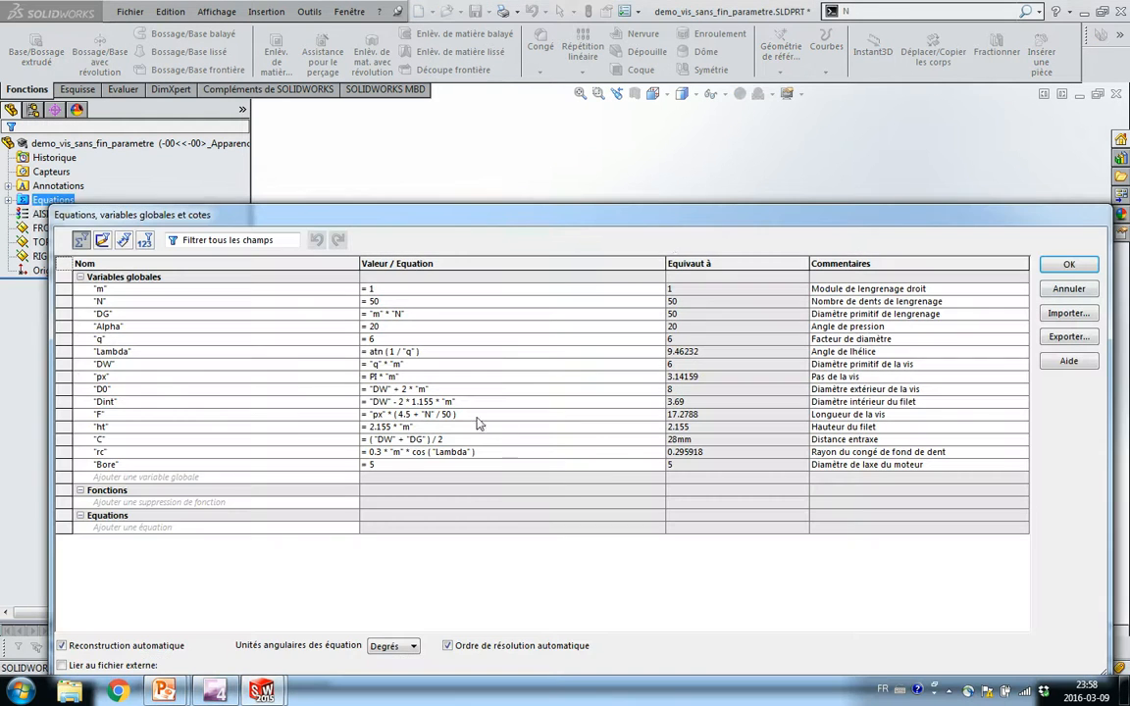
click(1071, 264)
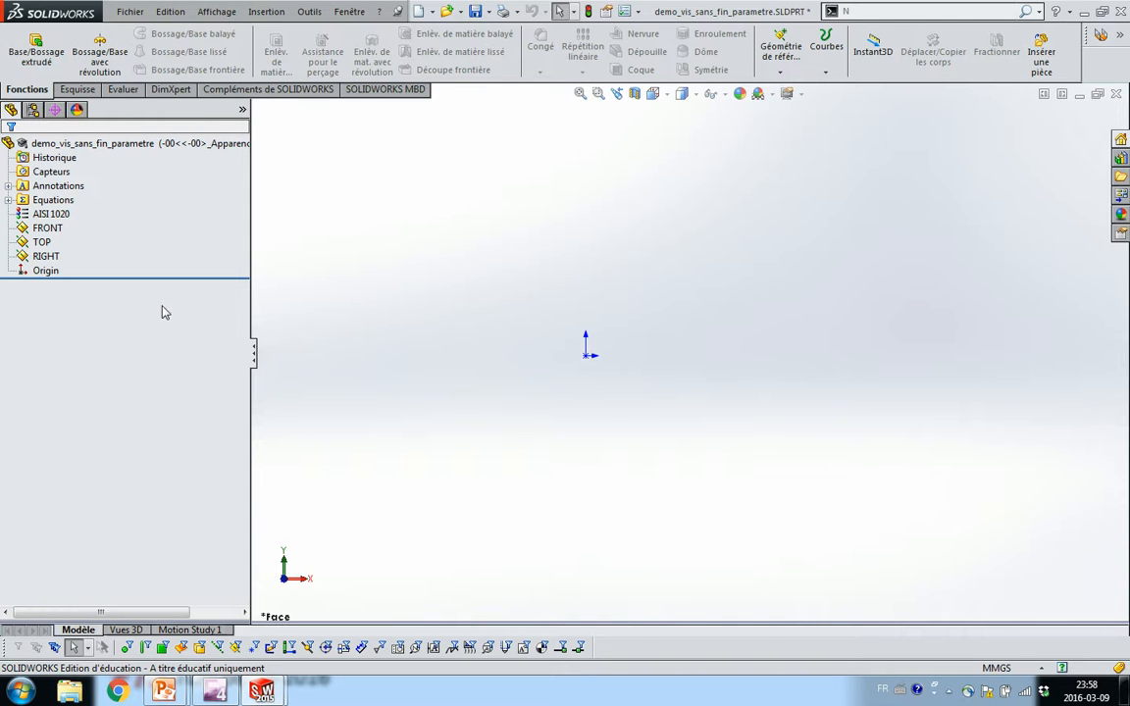
- Sketch a circle about 113 mm in diameter centred on the origin on the RIGHT plane
click(45, 255)
click(62, 229)
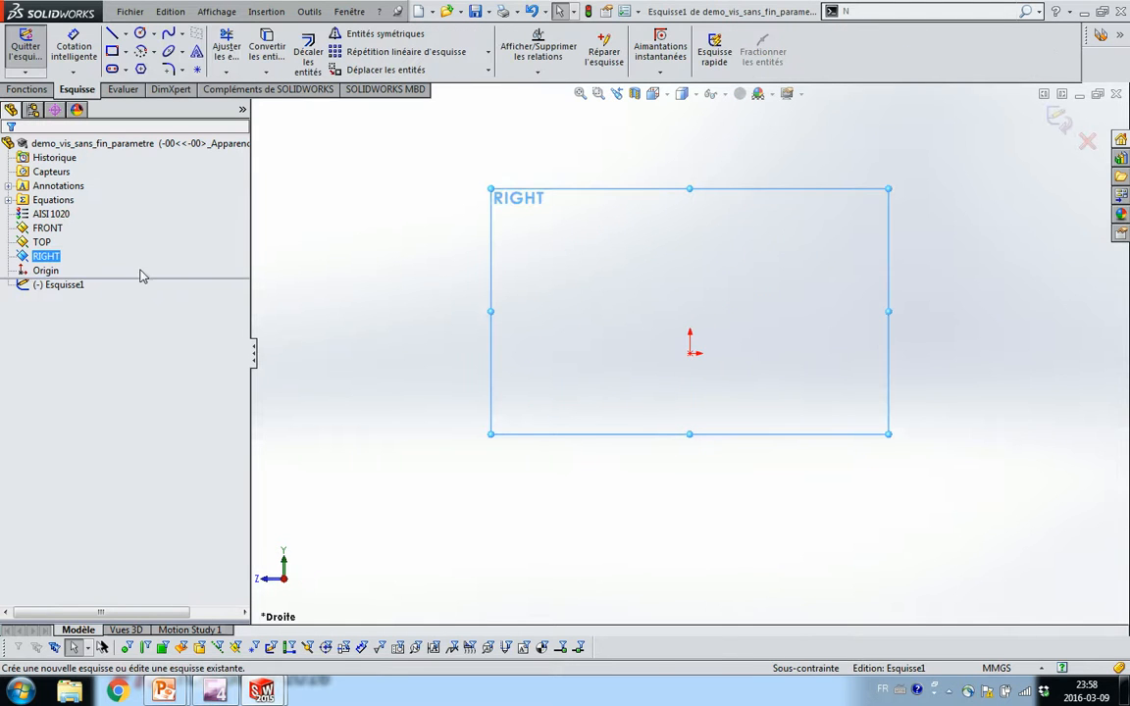
key(c)
click(690, 354)
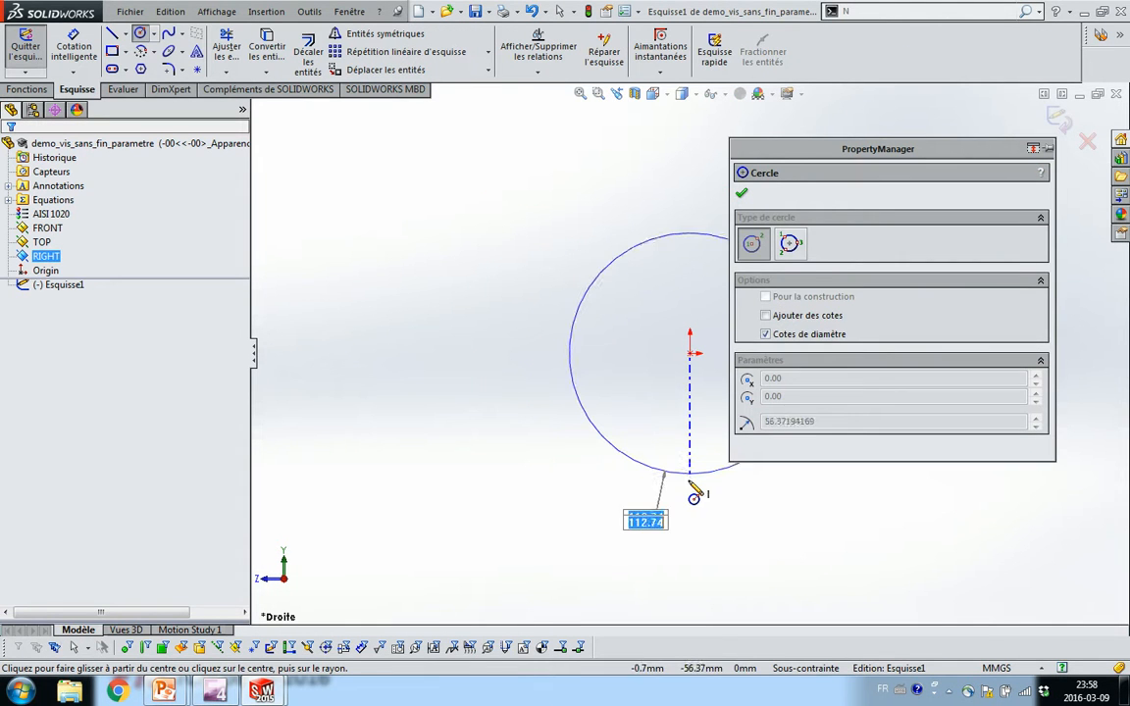
click(677, 479)
drag(793, 151, 980, 135)
key(Escape)
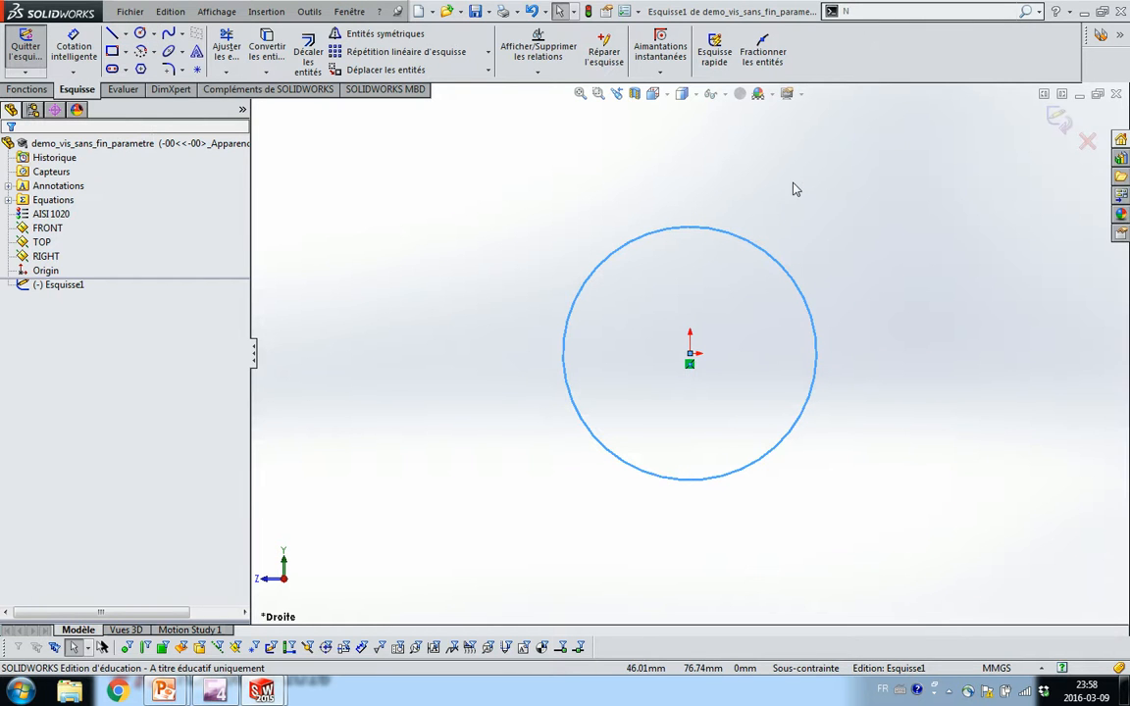
- Dimension the circle's diameter and link it to the global variable "D0"
key(s)
click(836, 211)
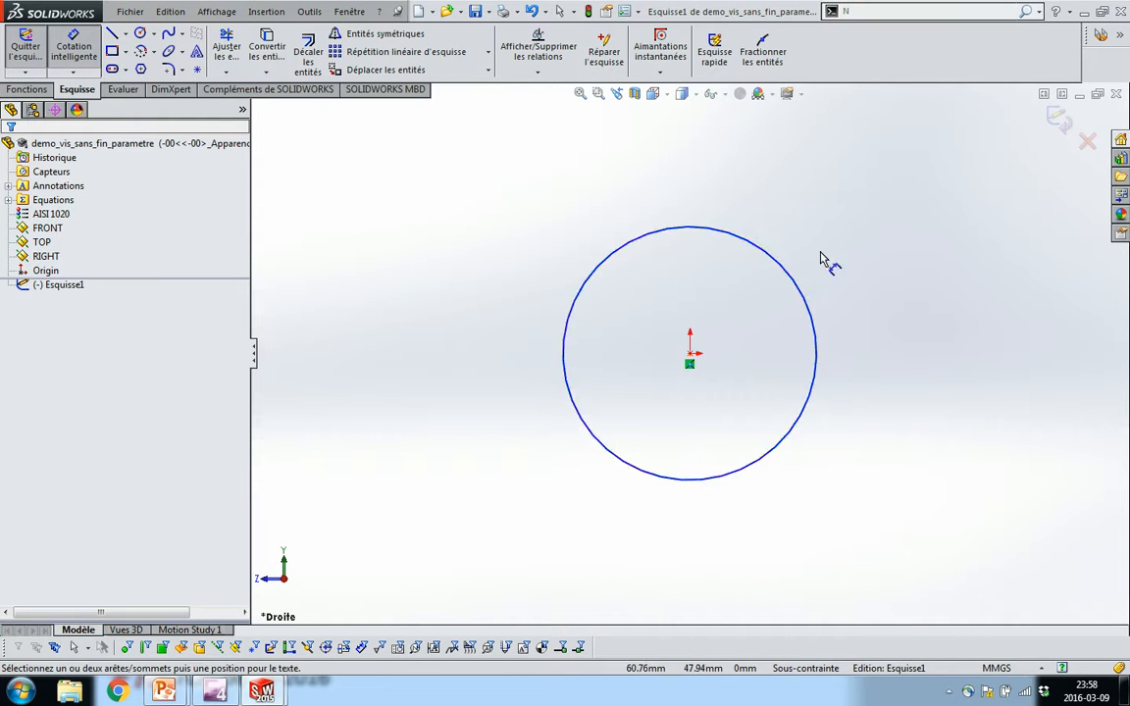
click(791, 272)
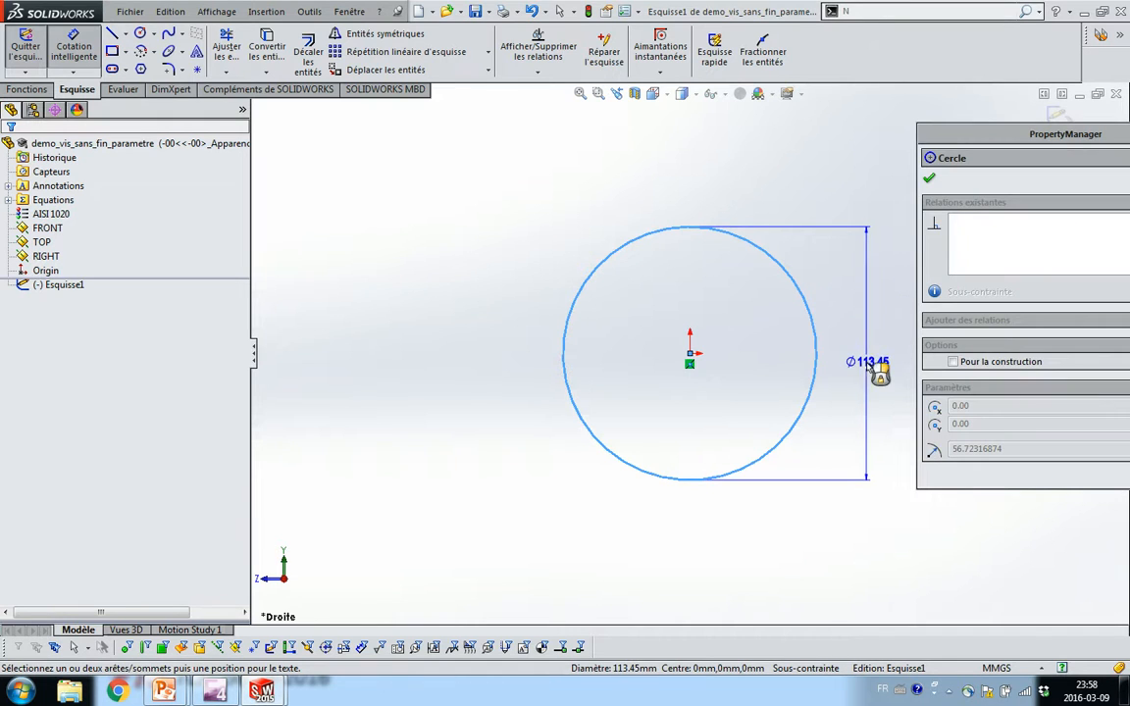
click(867, 377)
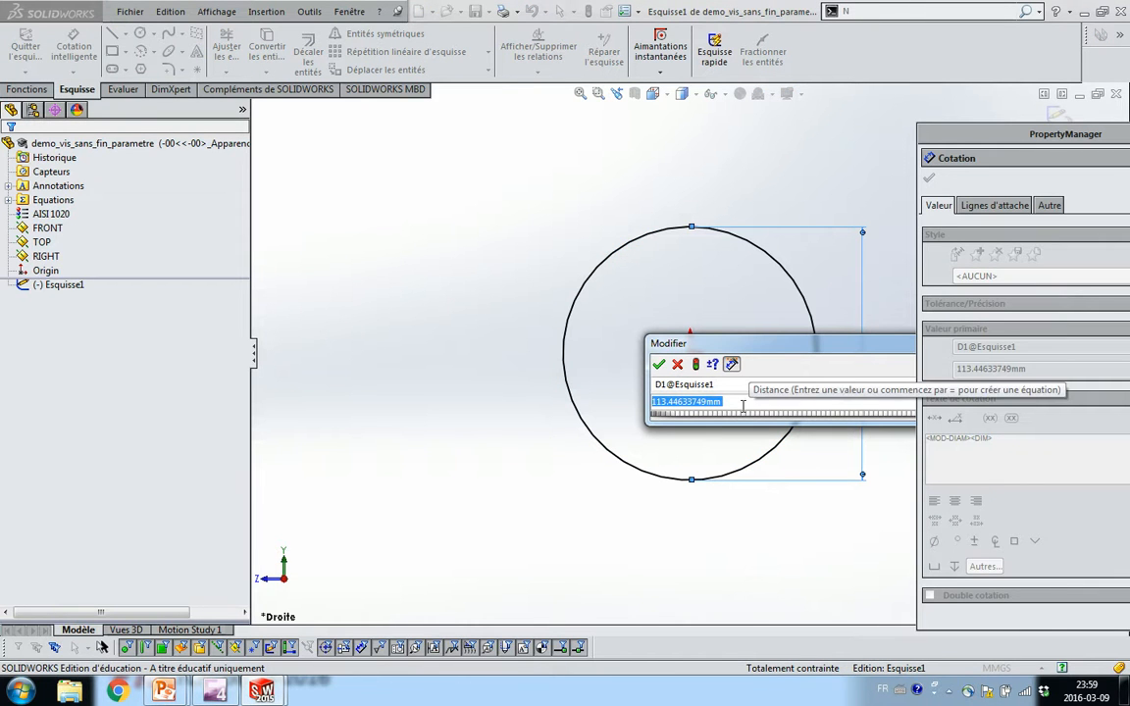
text(=)
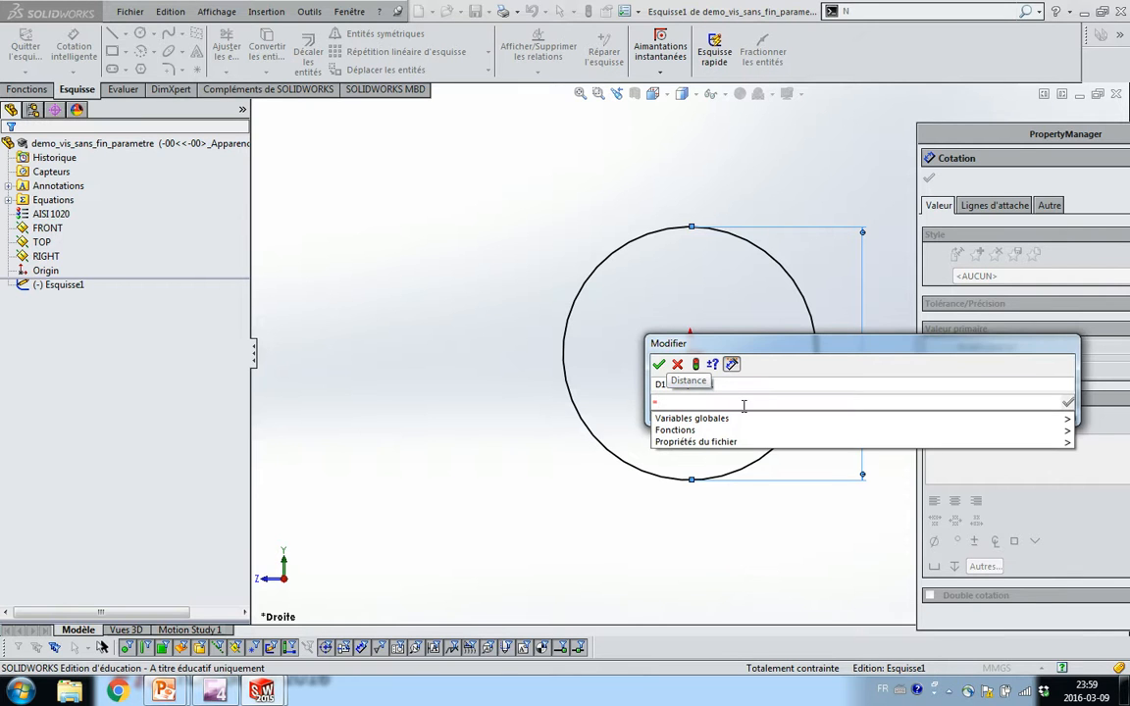
text(d)
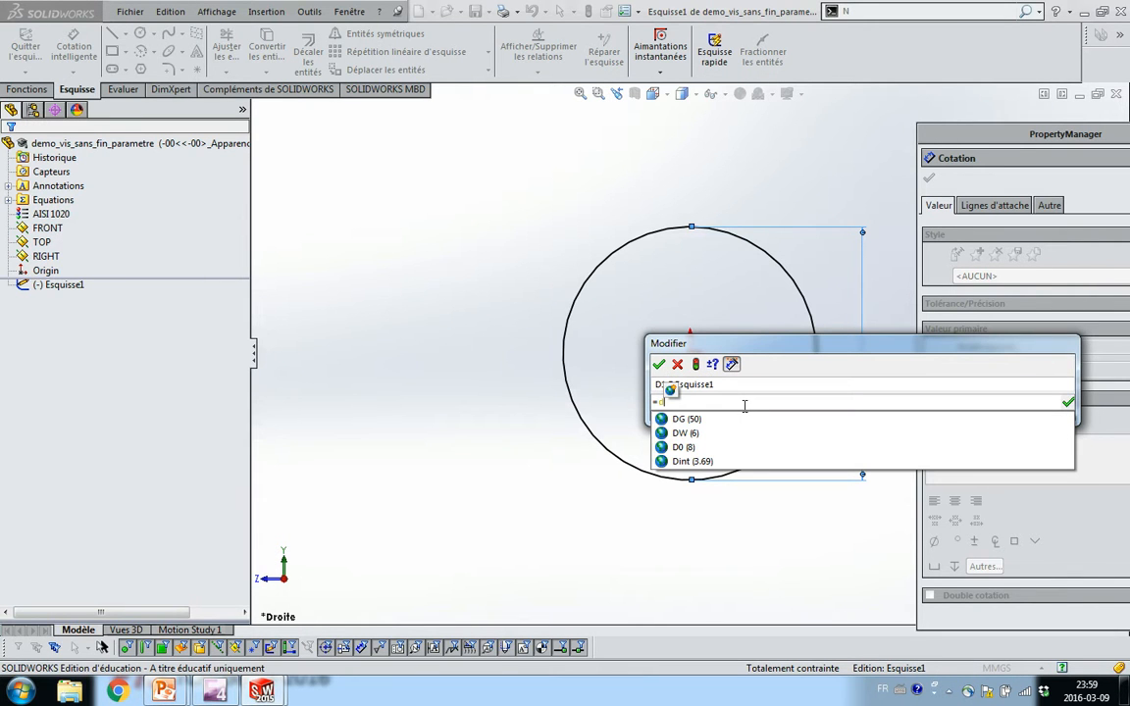
click(689, 451)
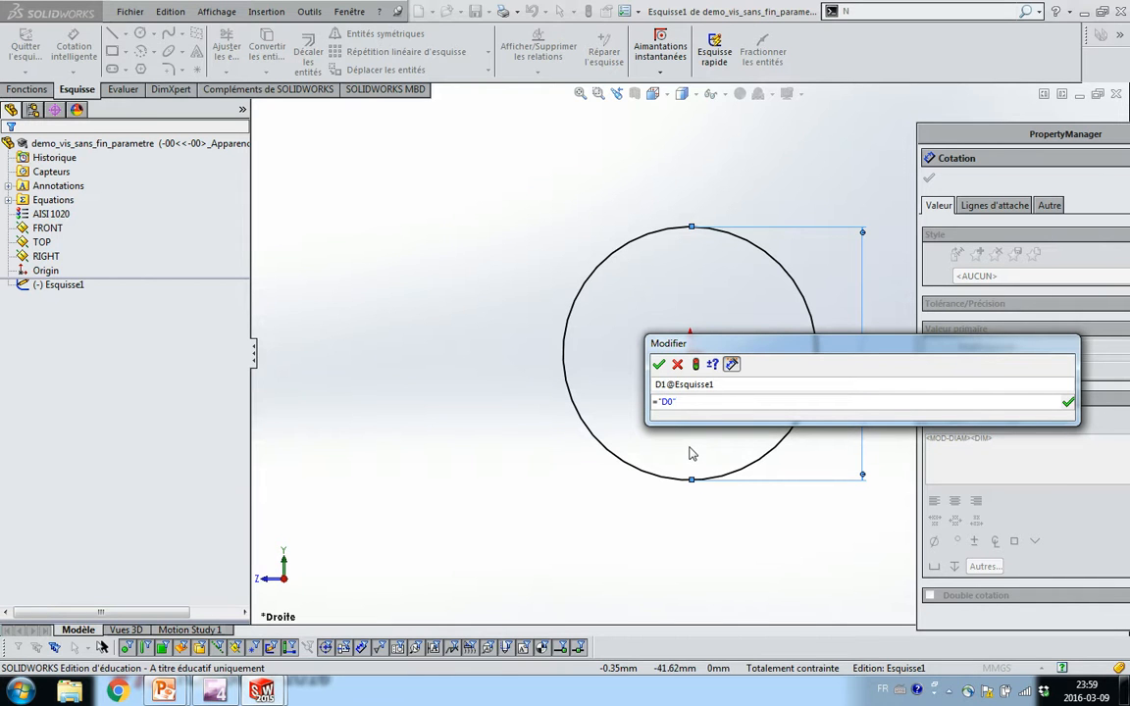
key(Return)
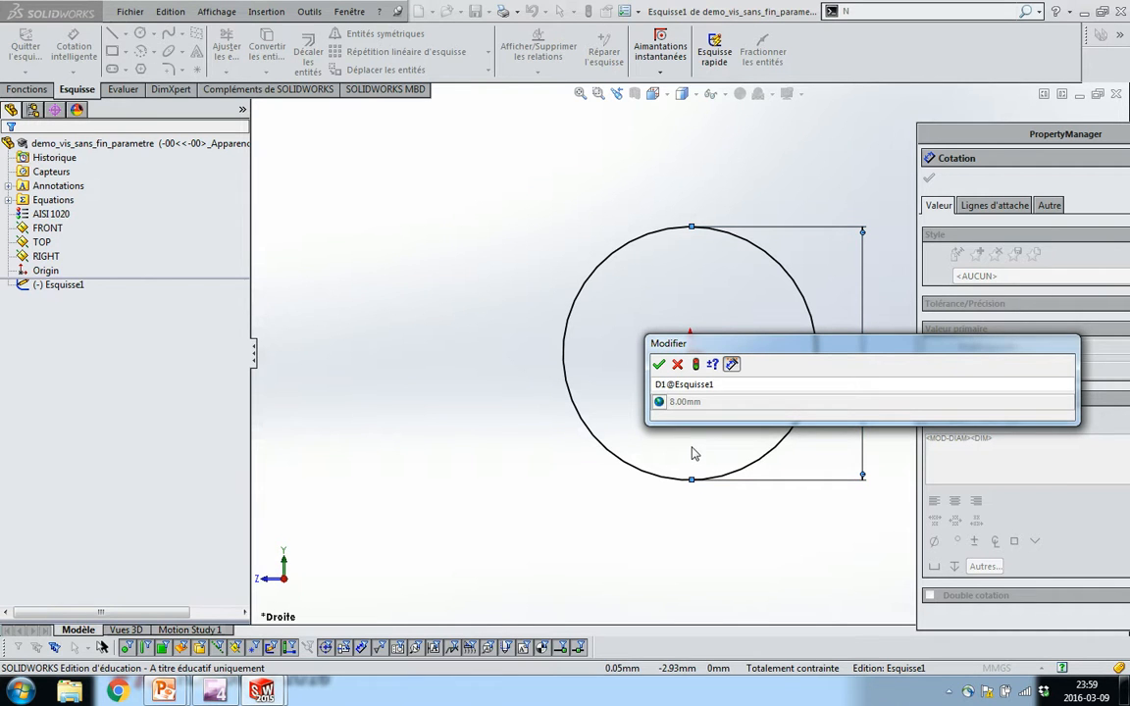
click(659, 402)
click(660, 402)
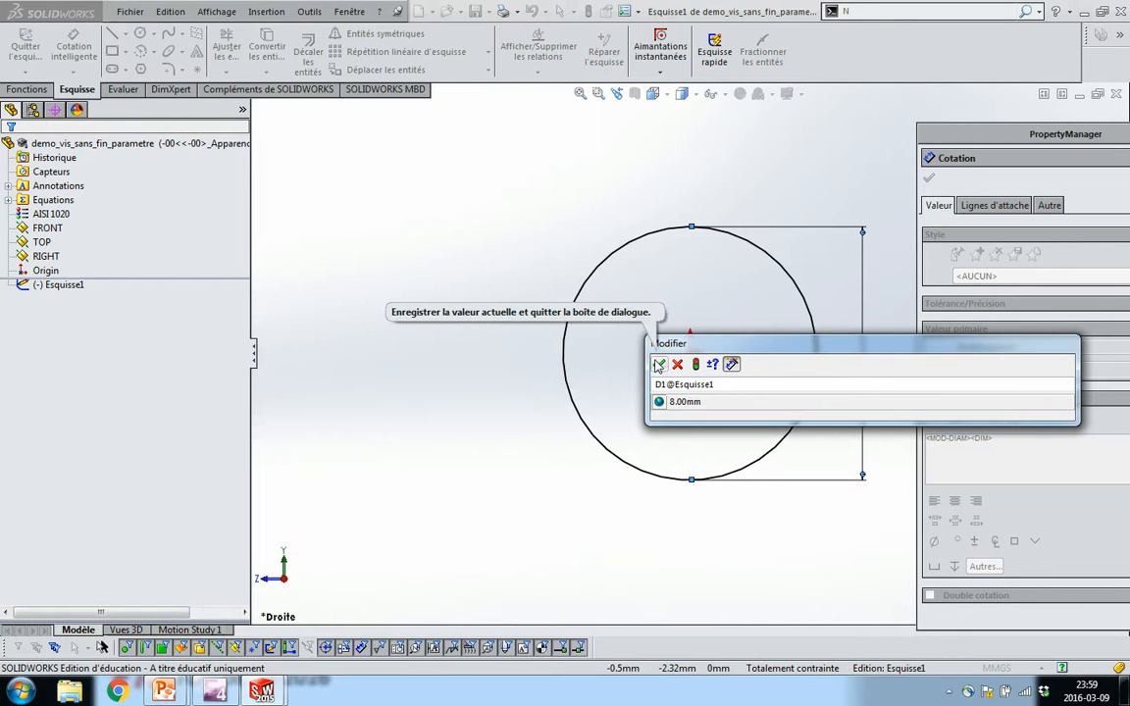
click(658, 365)
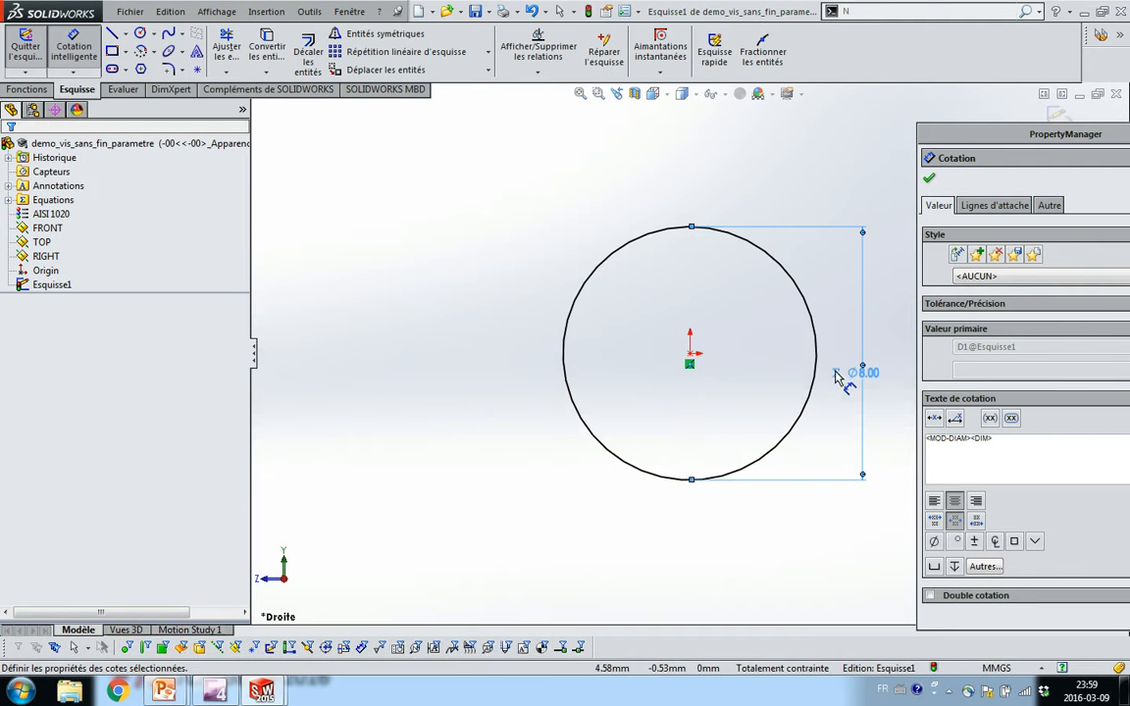
key(Escape)
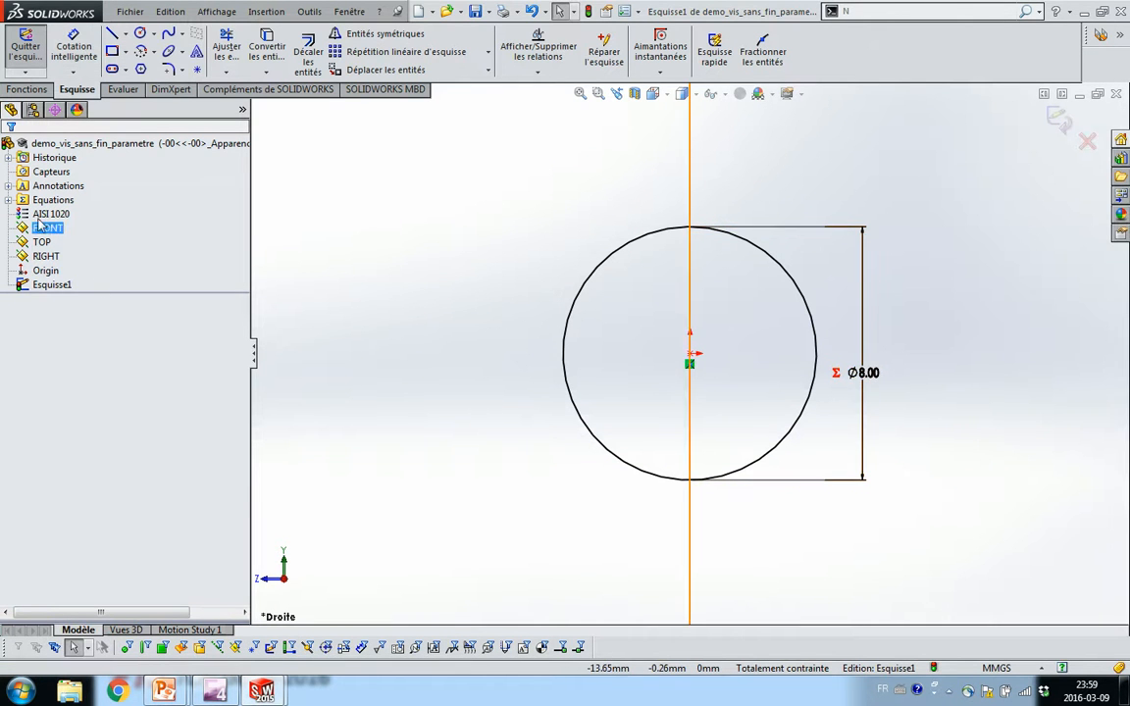
- Extrude the circle as a mid-plane boss (Plan milieu) with its depth linked to the global variable "F"
click(8, 200)
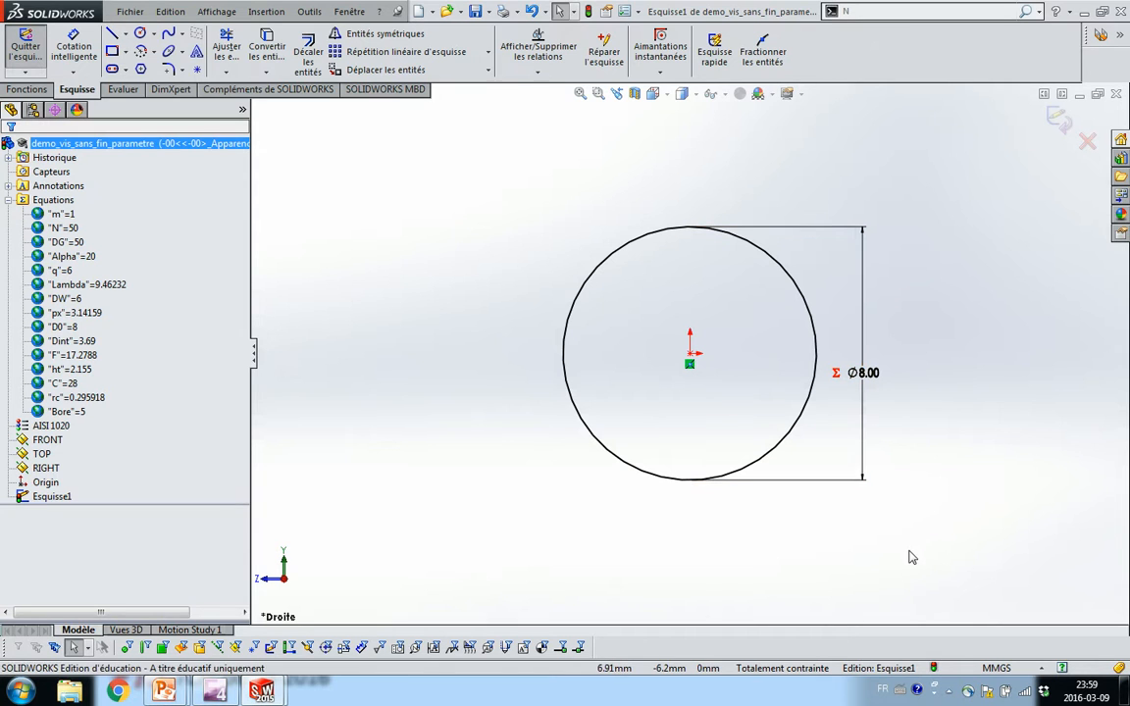
click(26, 89)
click(27, 65)
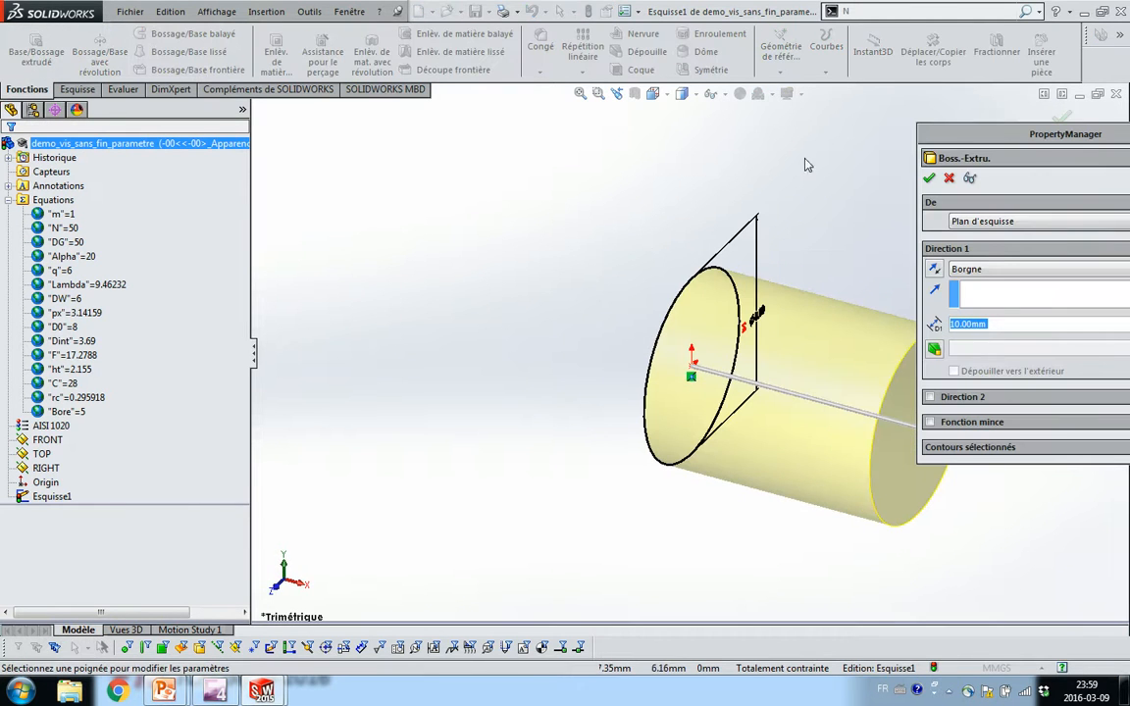
click(988, 271)
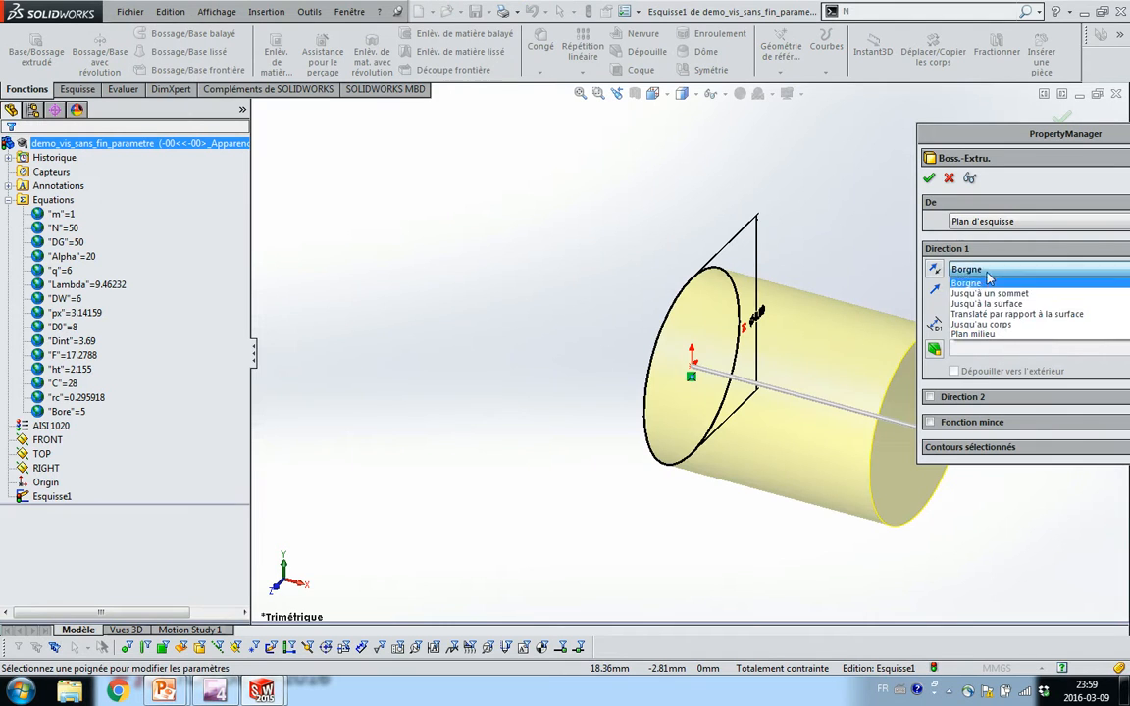
click(1000, 333)
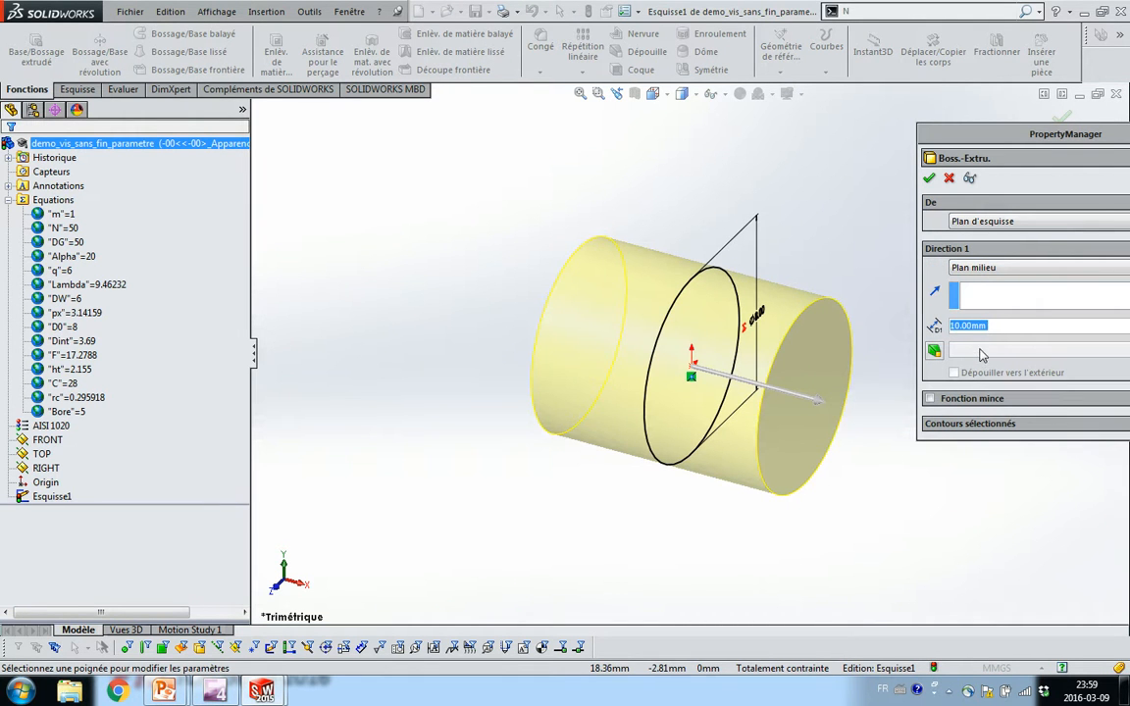
drag(957, 134, 526, 144)
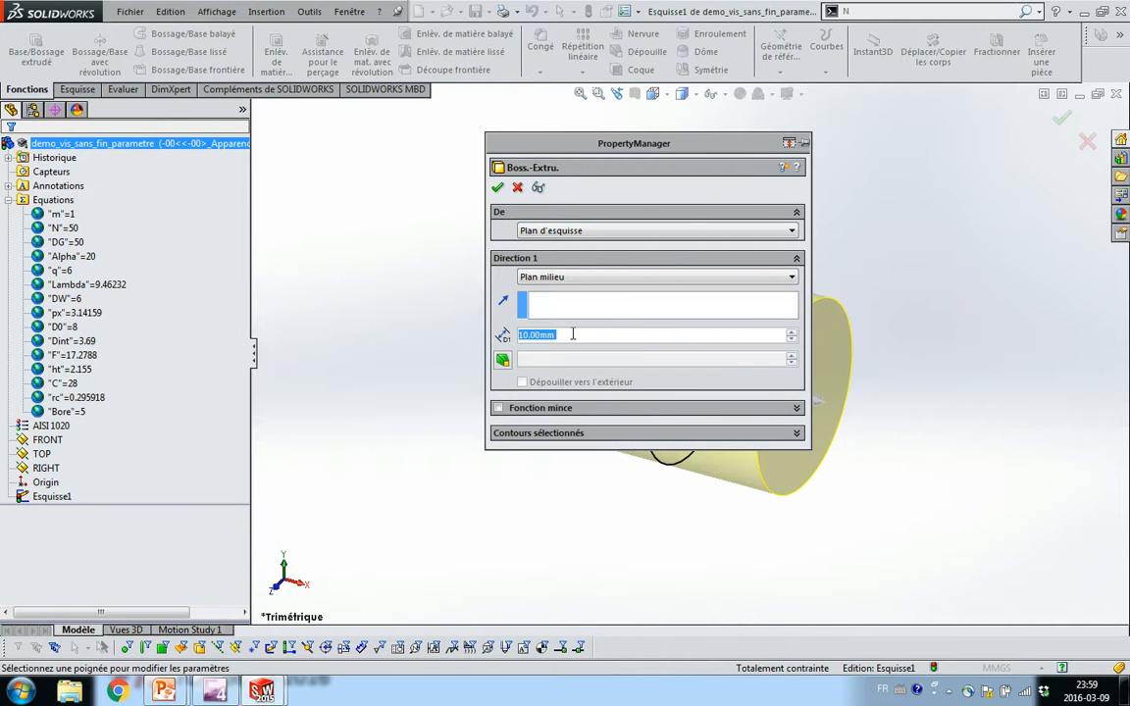
text(=F)
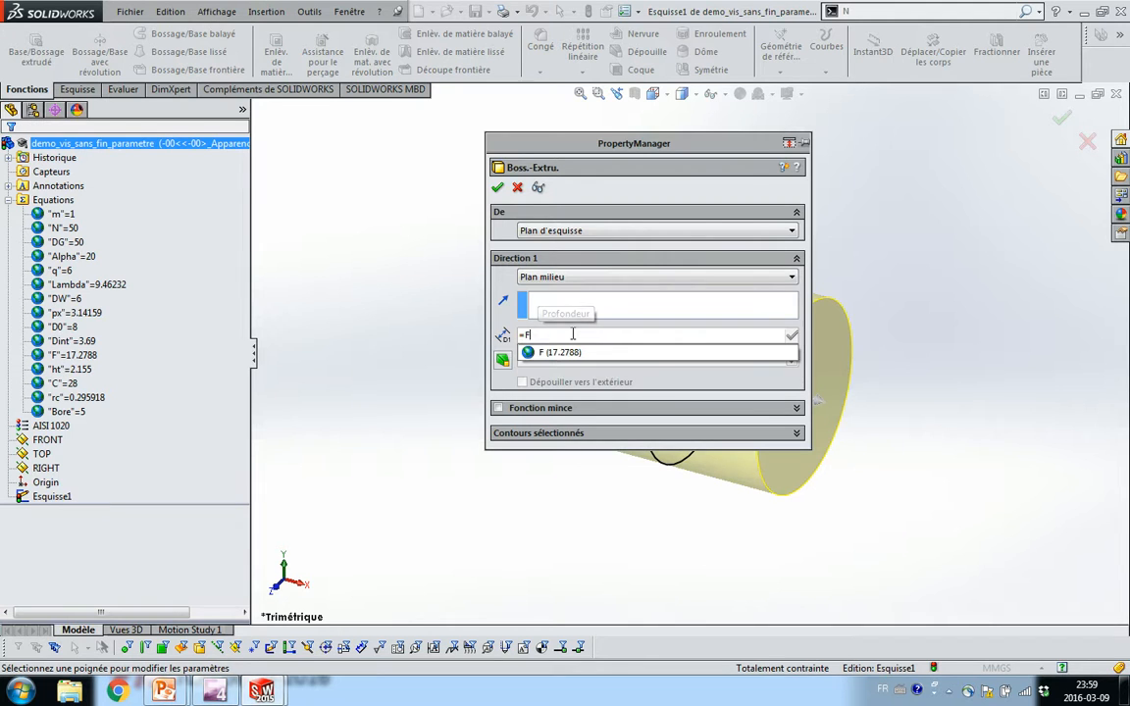
click(589, 354)
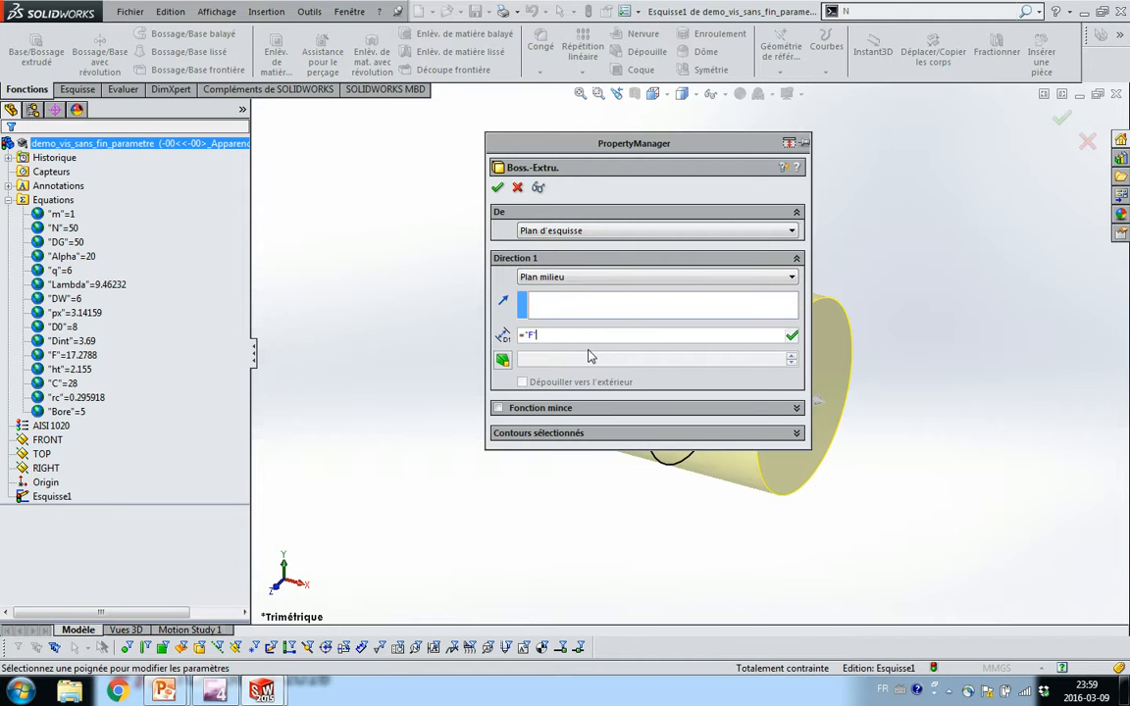
click(497, 188)
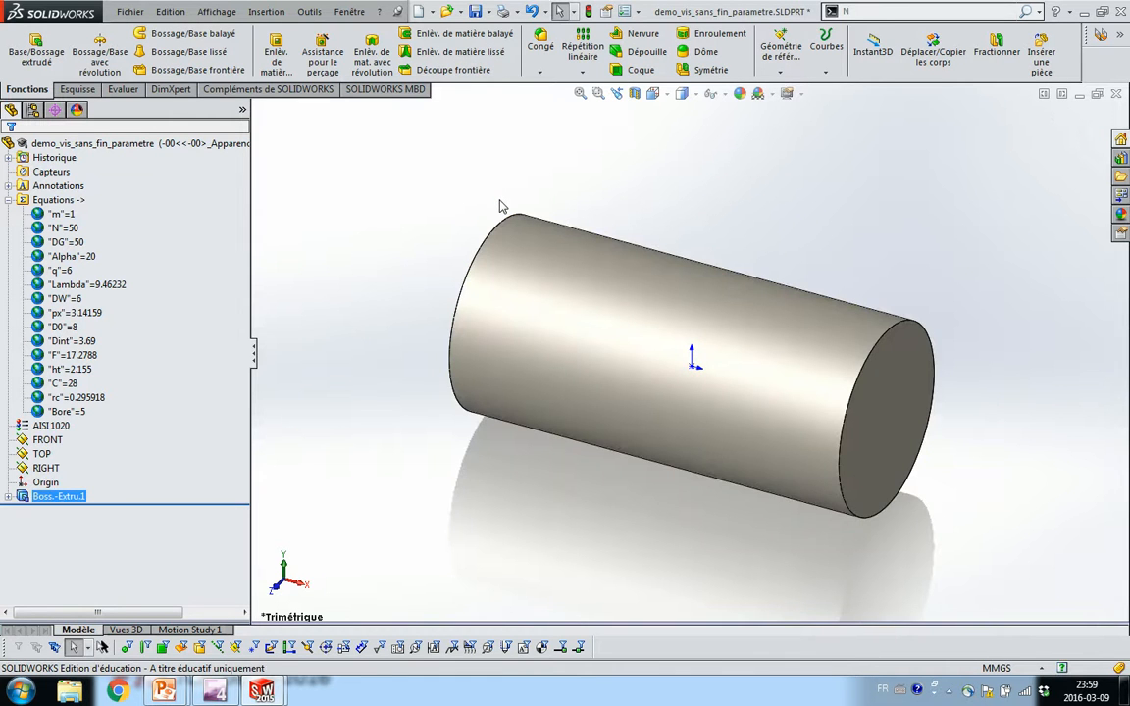
- Start a new sketch on the FRONT plane, leaving free space beside the cylinder's left end
middle_drag(499, 210, 443, 436)
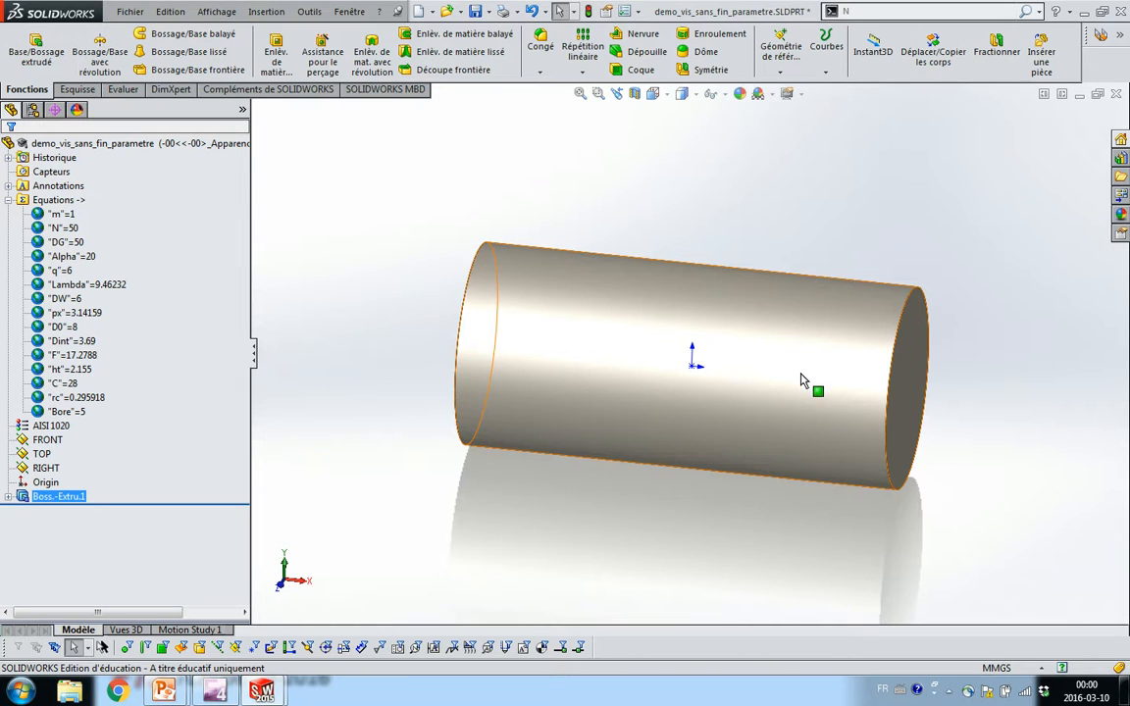
middle_drag(591, 555, 594, 518)
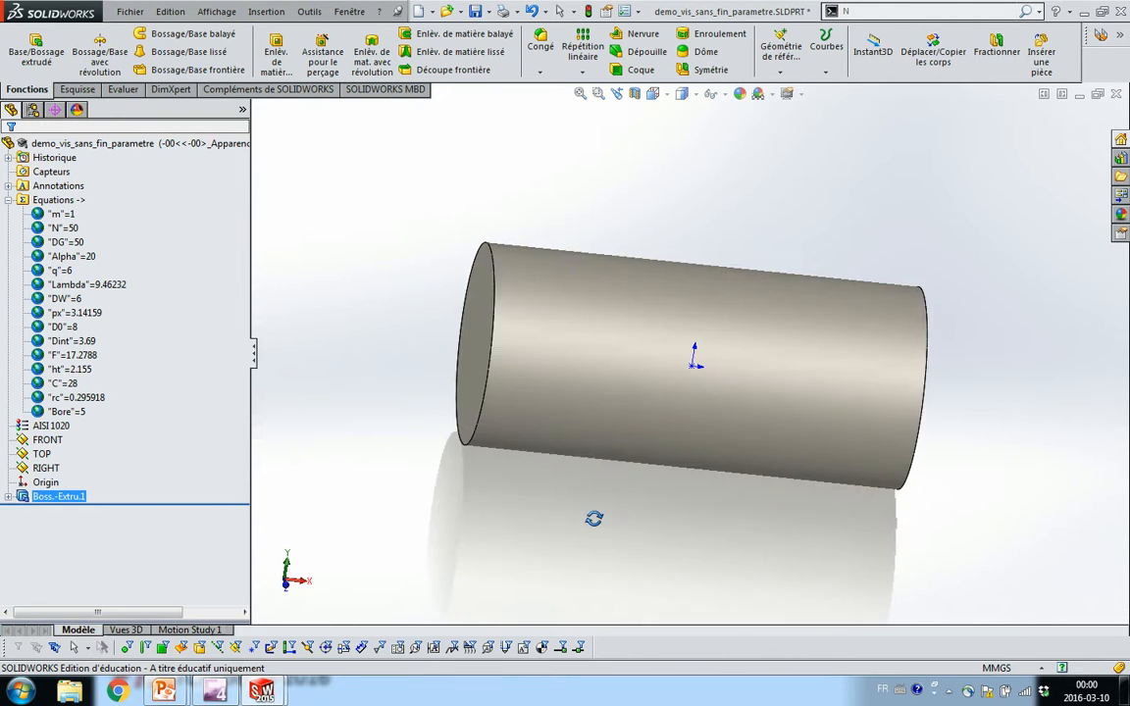
click(9, 200)
middle_drag(386, 426, 414, 358)
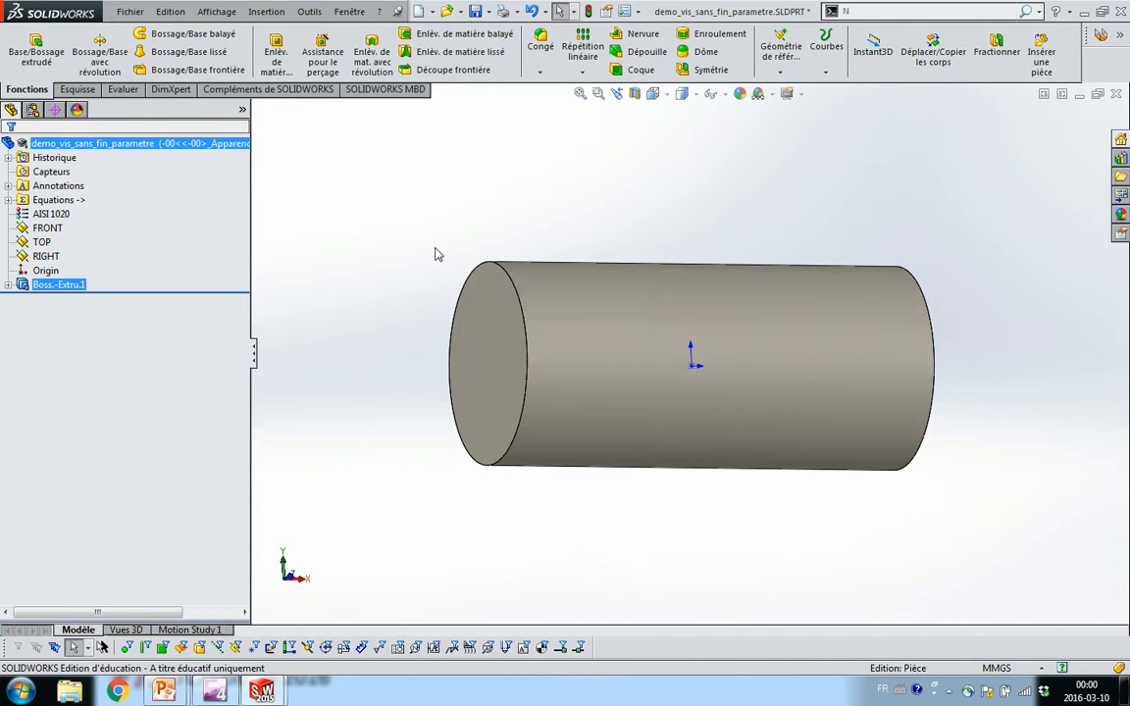
click(47, 227)
click(59, 210)
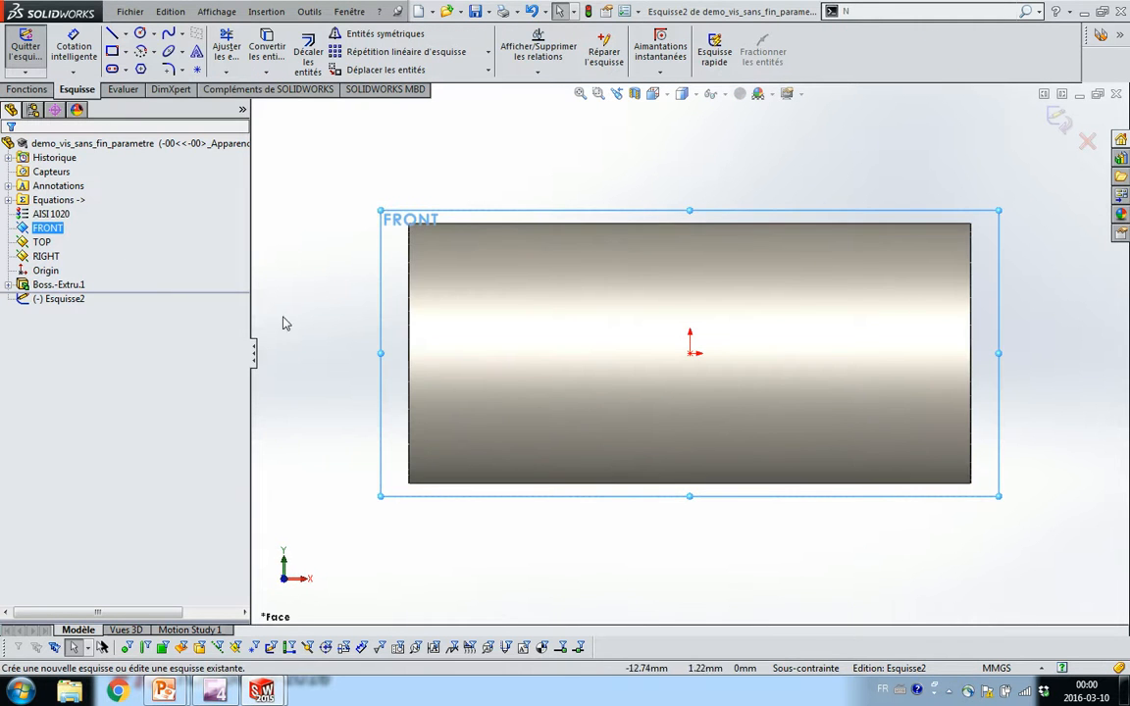
mouse_move(314, 222)
ctrl+middle_down()
mouse_move(461, 250)
mouse_move(439, 238)
ctrl+middle_up()
click(112, 34)
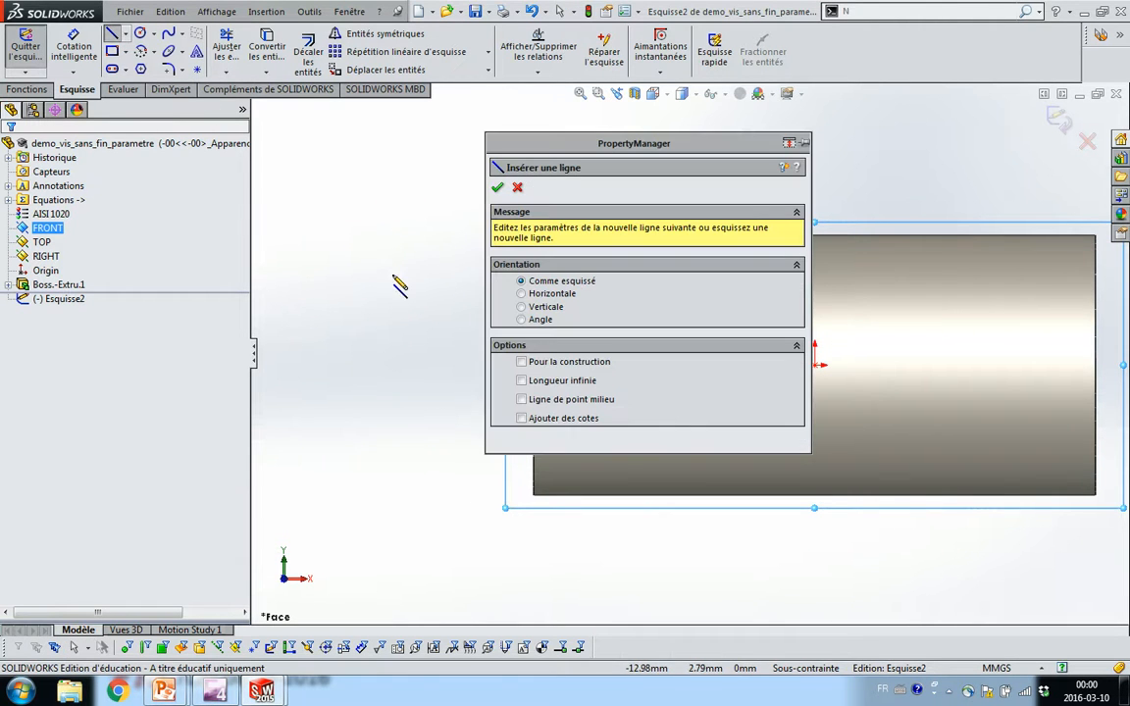
key(Escape)
key(Escape)
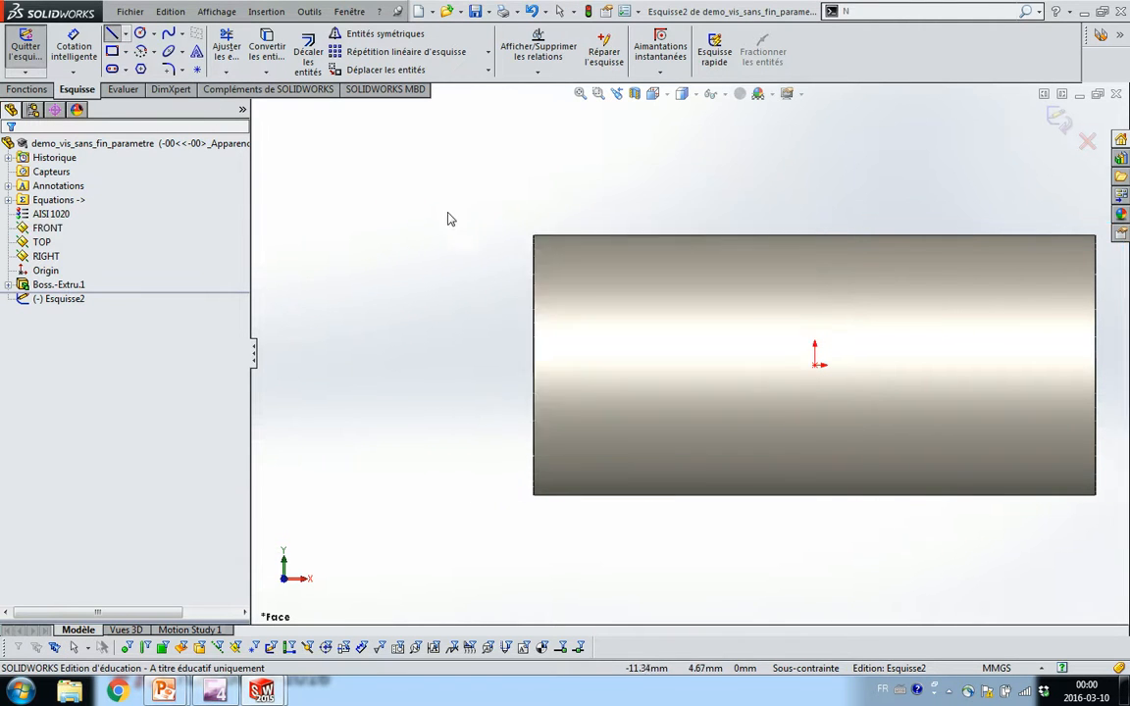
click(113, 35)
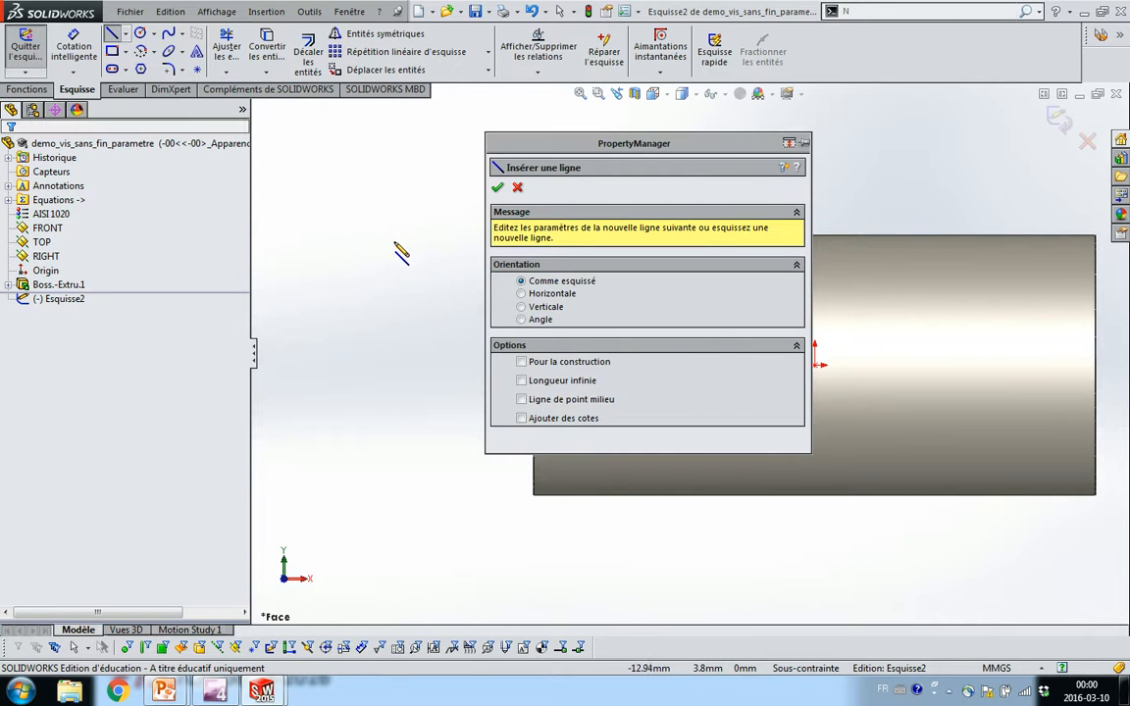
key(Escape)
- Sketch a closed inverted trapezoid left of the cylinder, about 2.1 mm high with a lower edge about 1 mm wide
key(s)
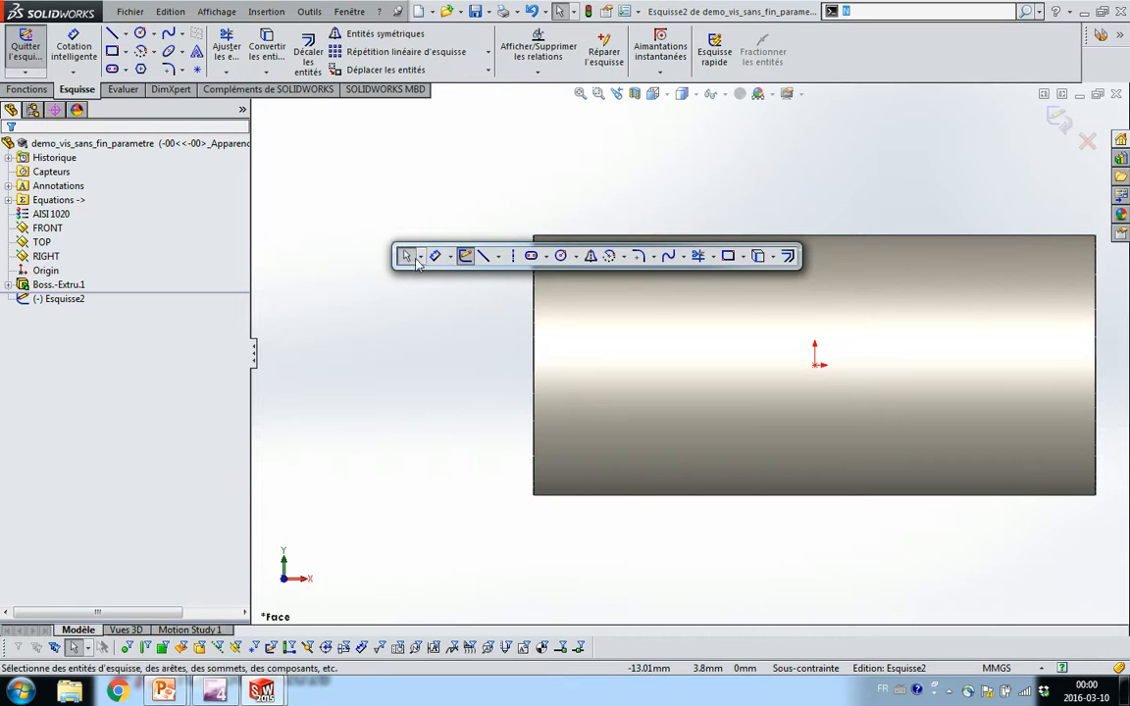
click(483, 256)
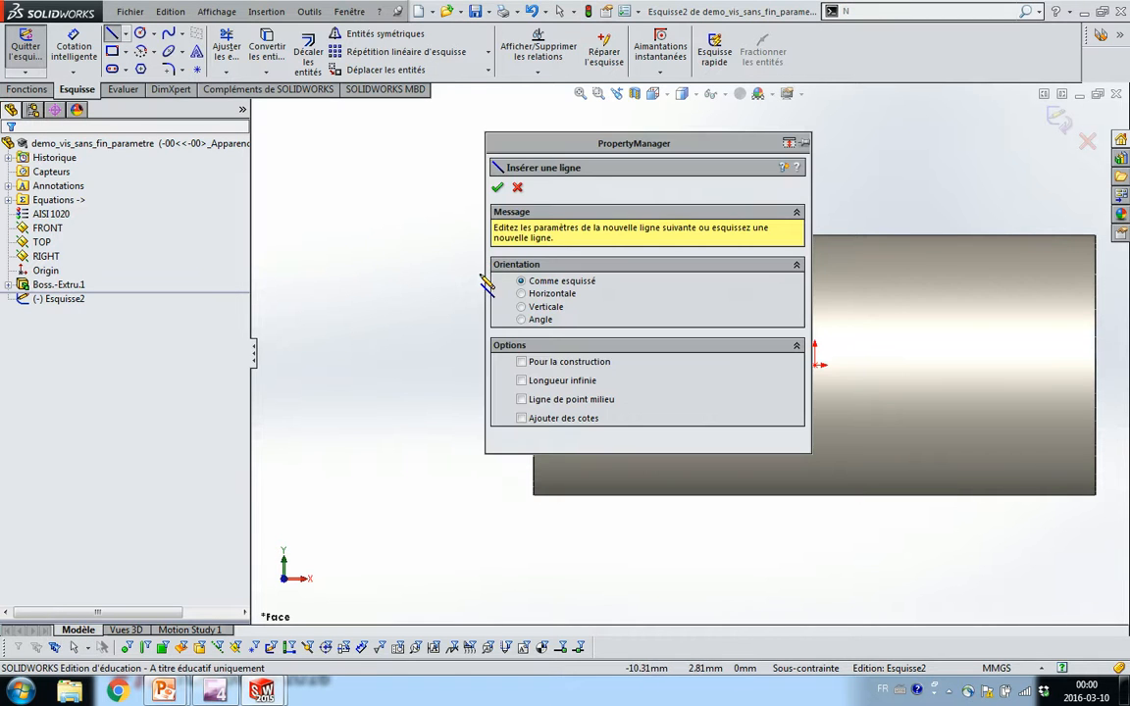
click(396, 259)
click(461, 329)
click(474, 260)
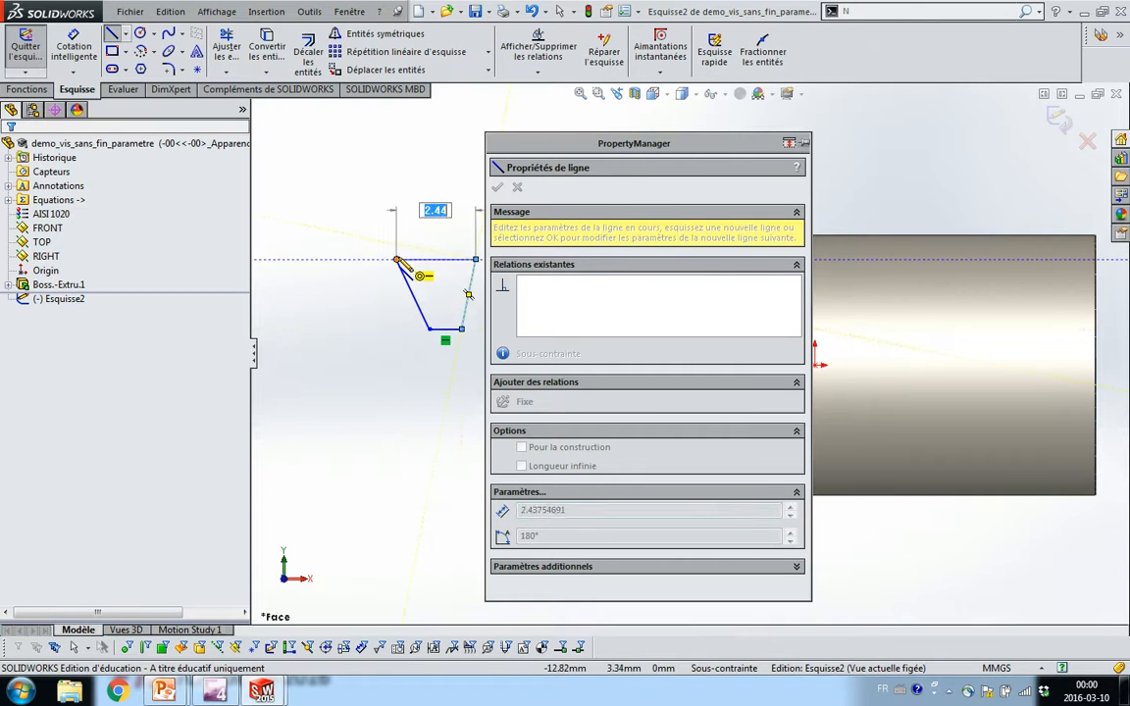
click(396, 260)
drag(555, 146, 1085, 585)
key(Escape)
drag(478, 261, 490, 281)
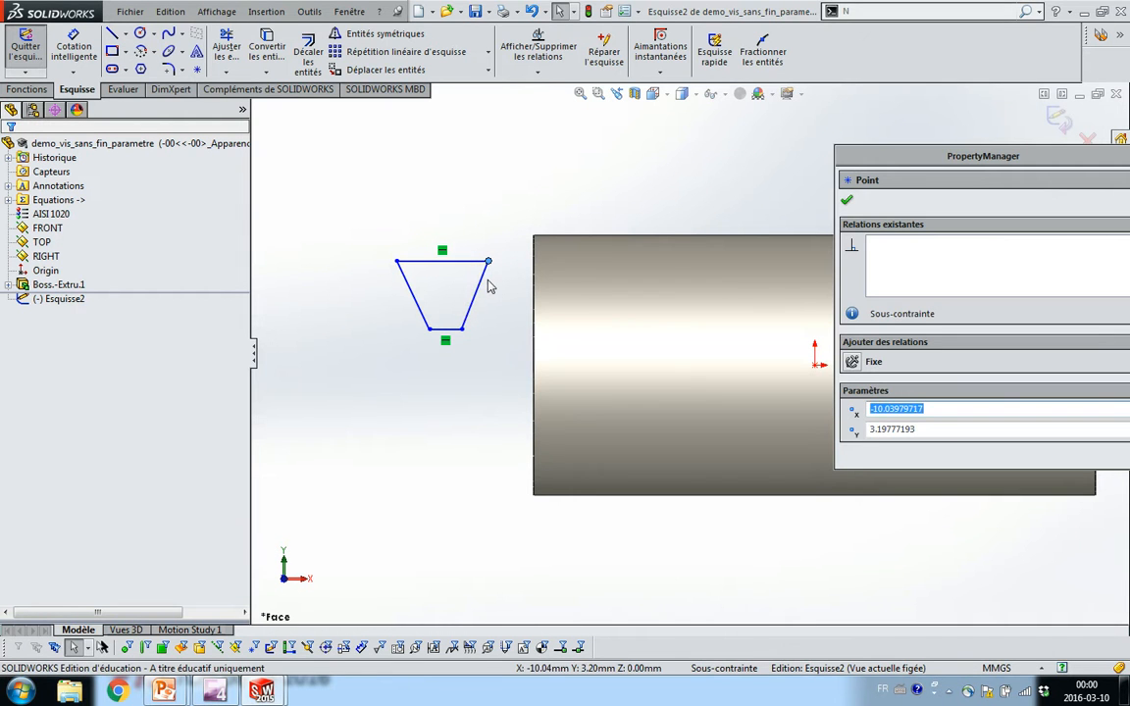
- Add a centerline joining the midpoints of the trapezoid's upper and lower edges and make it vertical
key(s)
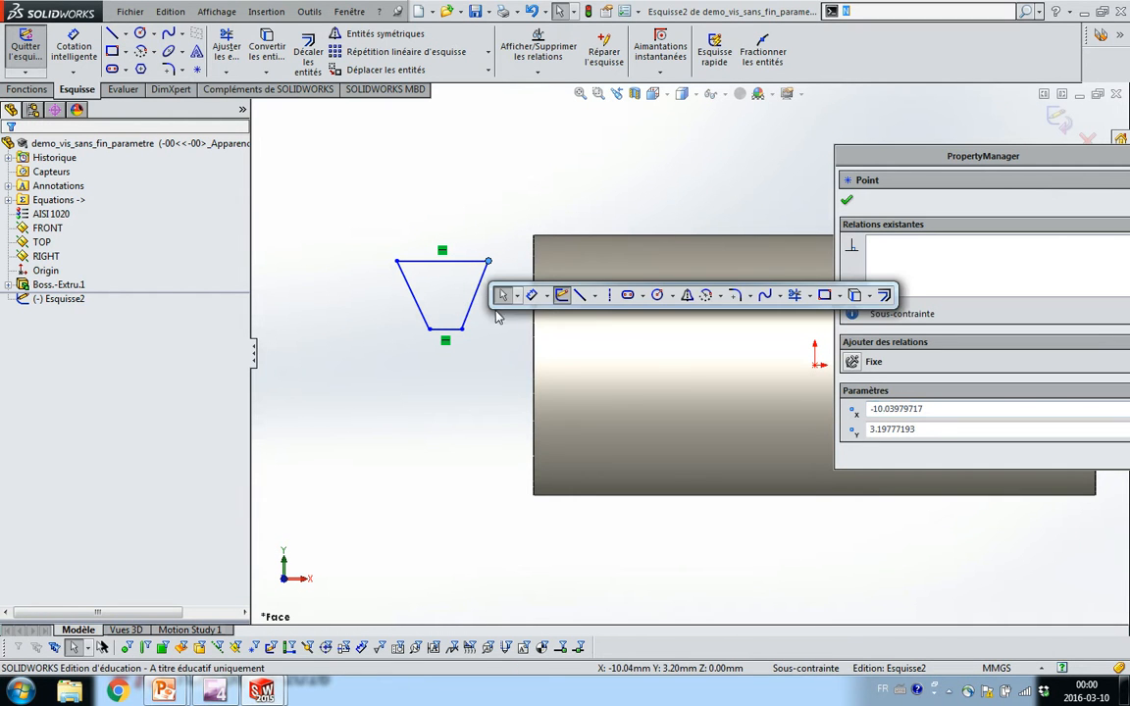
click(608, 296)
click(443, 261)
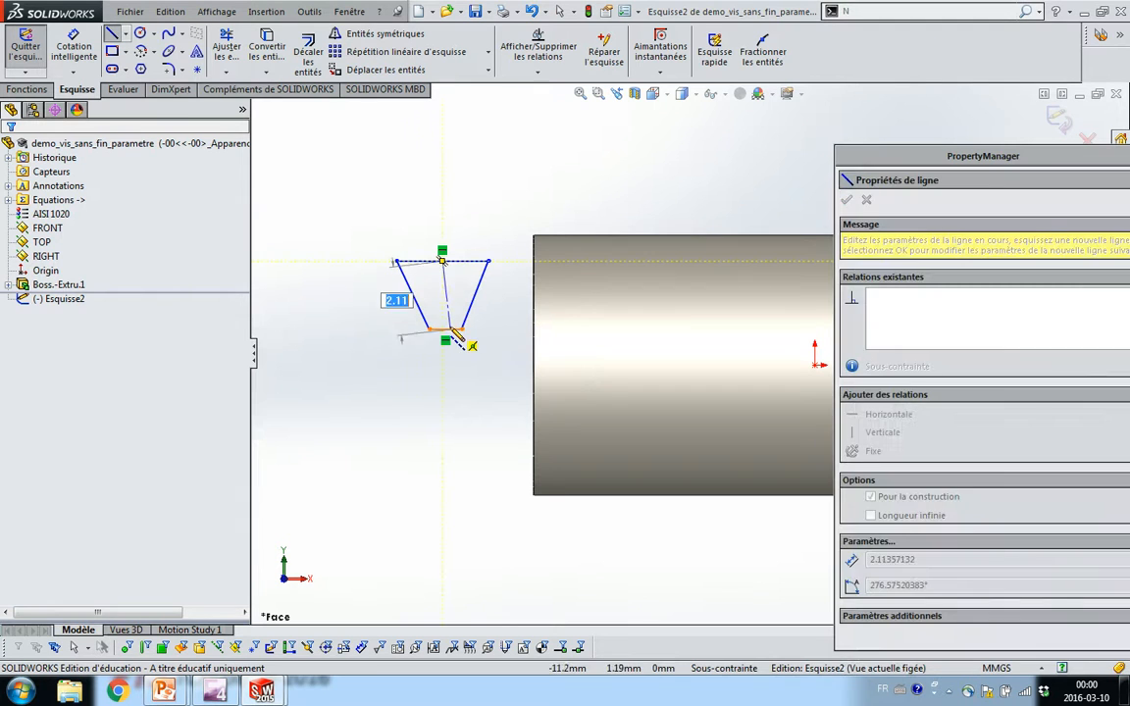
click(446, 330)
key(Escape)
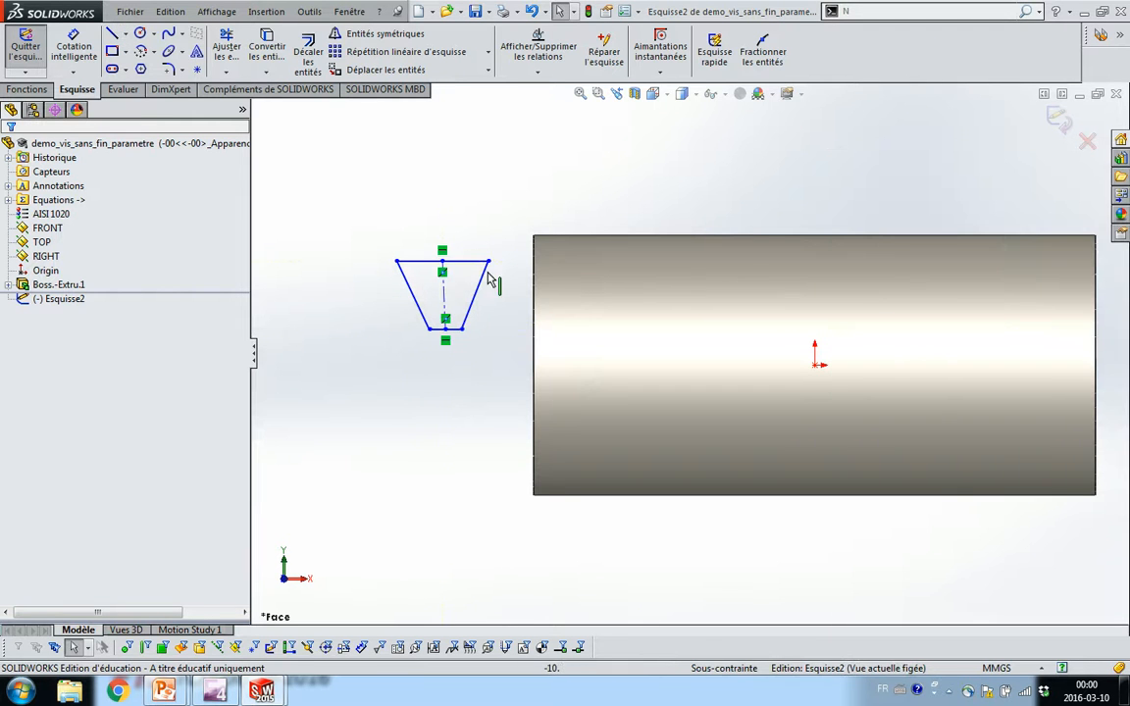
click(444, 286)
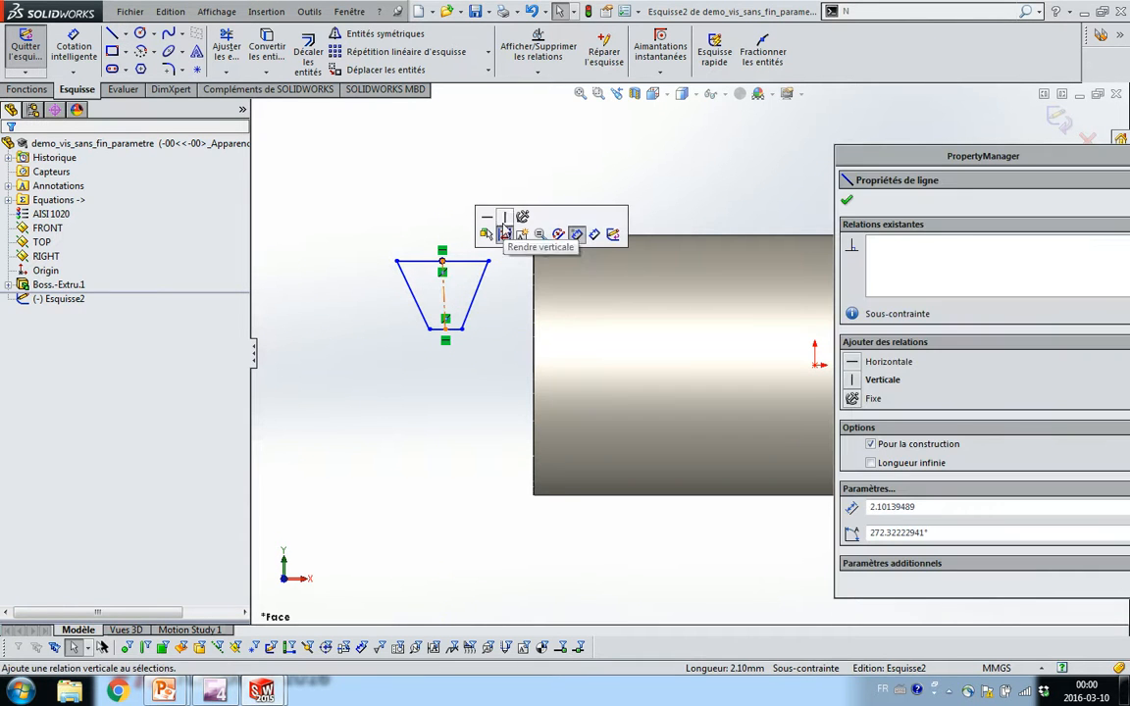
click(479, 226)
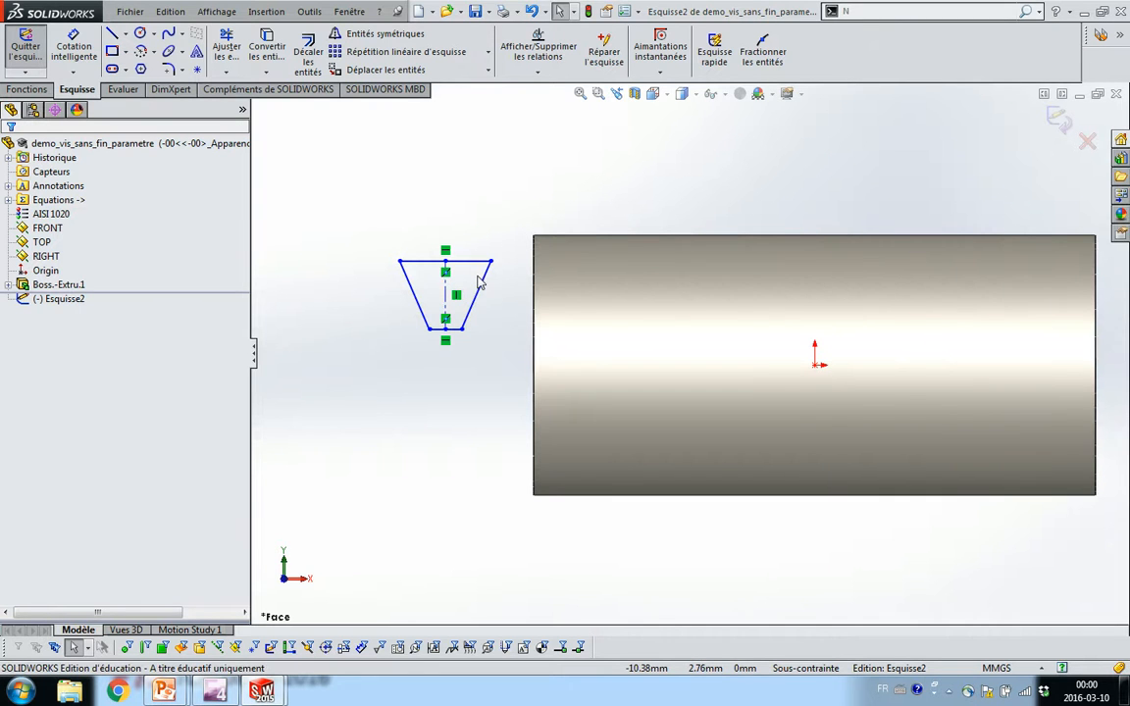
- Dimension the angle between the trapezoid's left side and the centerline and link it to the global variable "Alpha"
key(s)
click(522, 291)
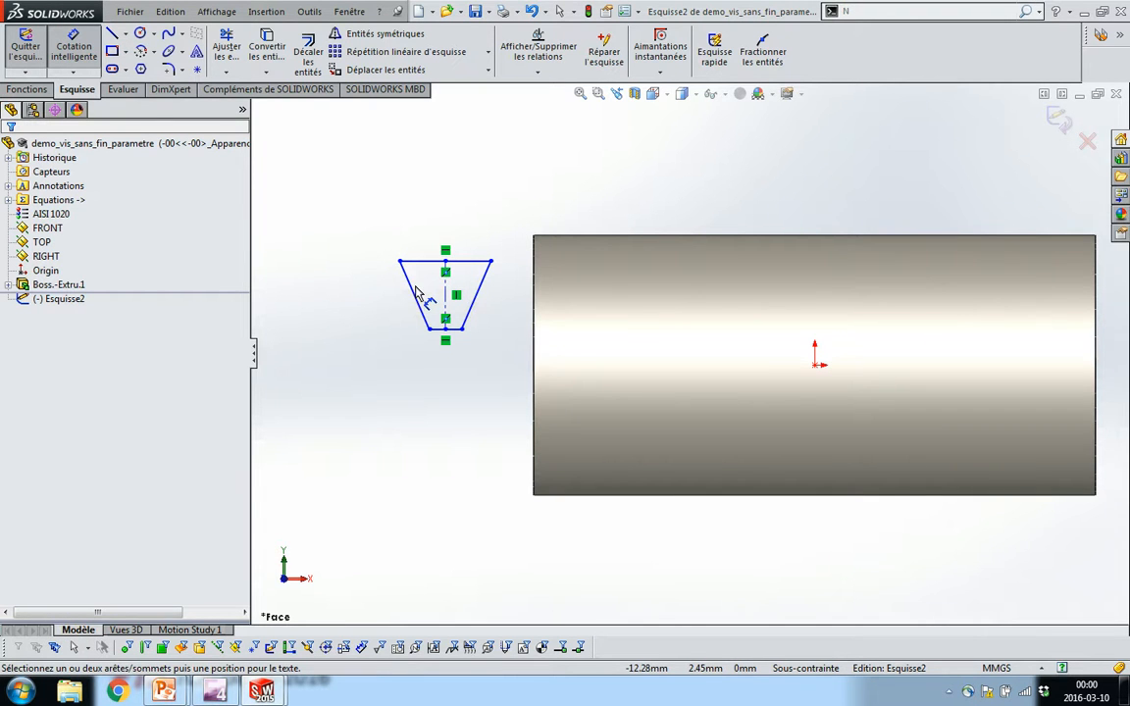
click(417, 294)
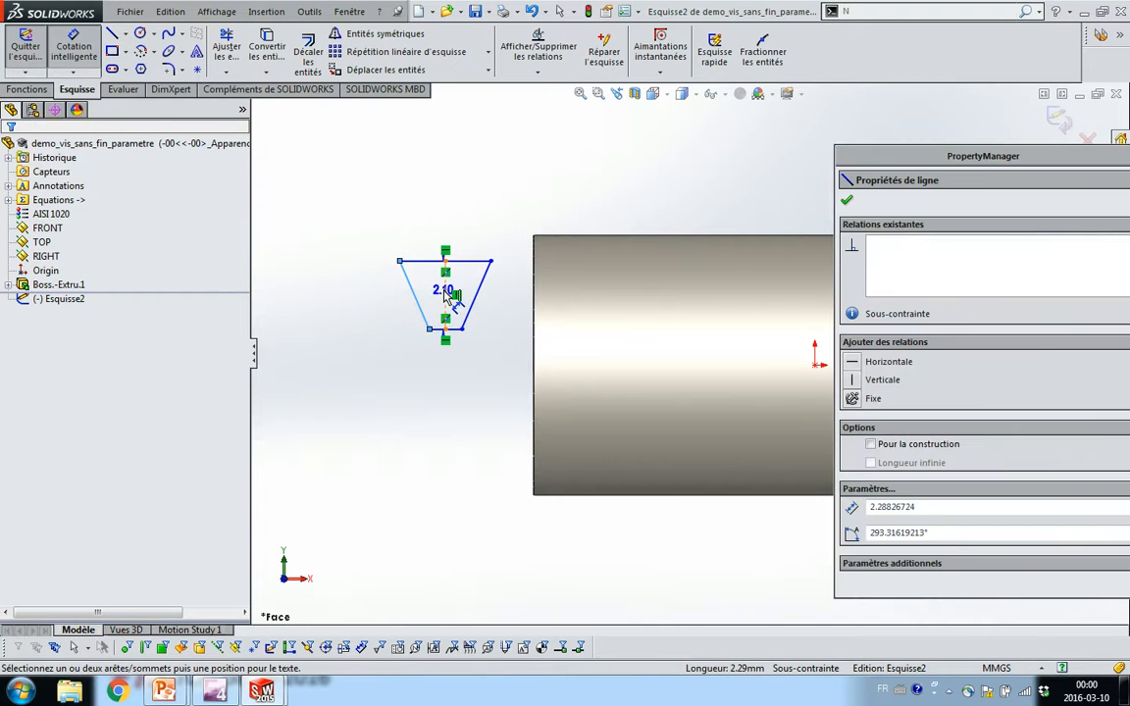
click(446, 295)
click(412, 183)
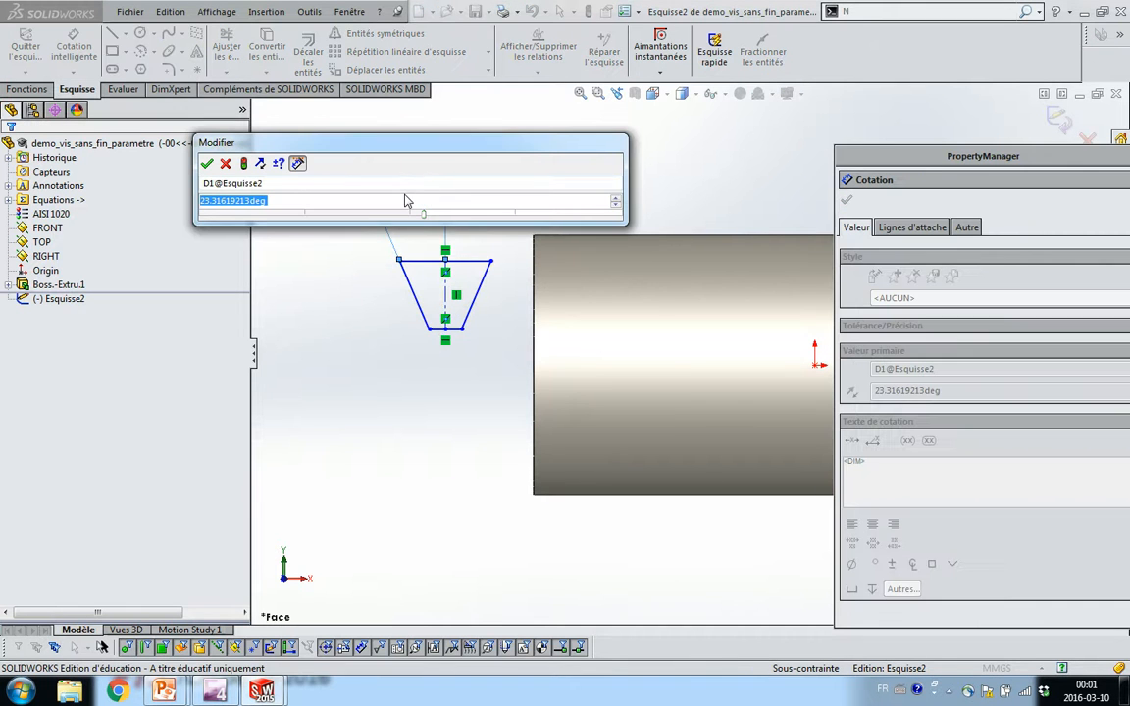
text(=a)
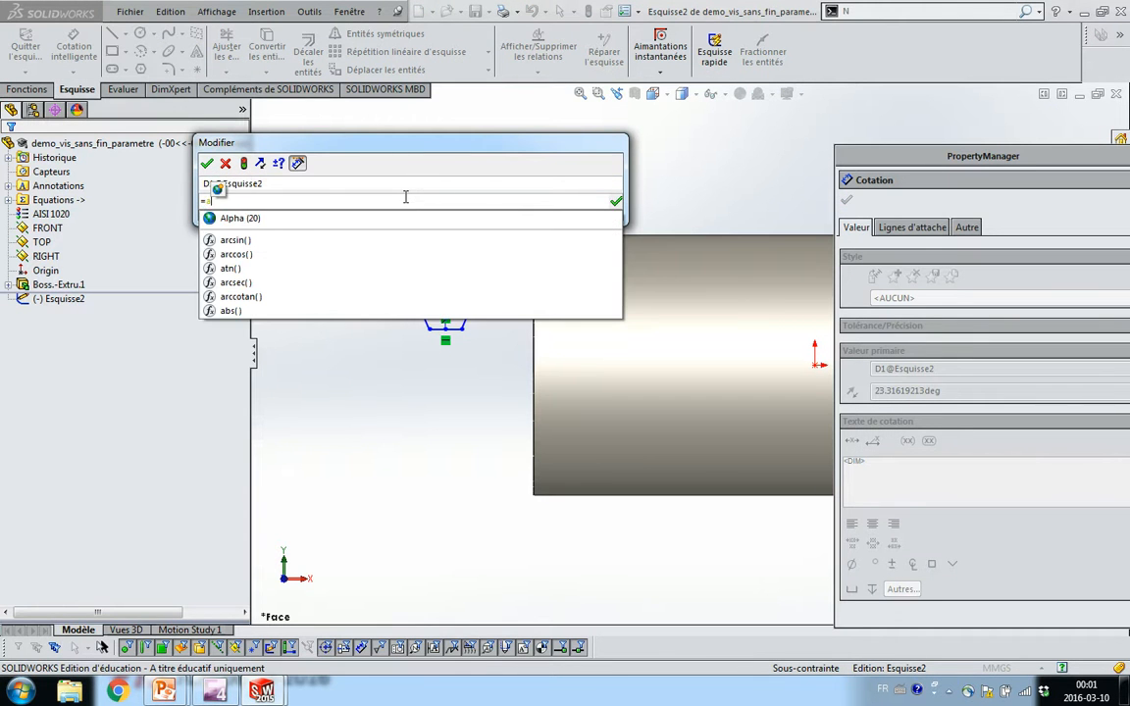
click(257, 217)
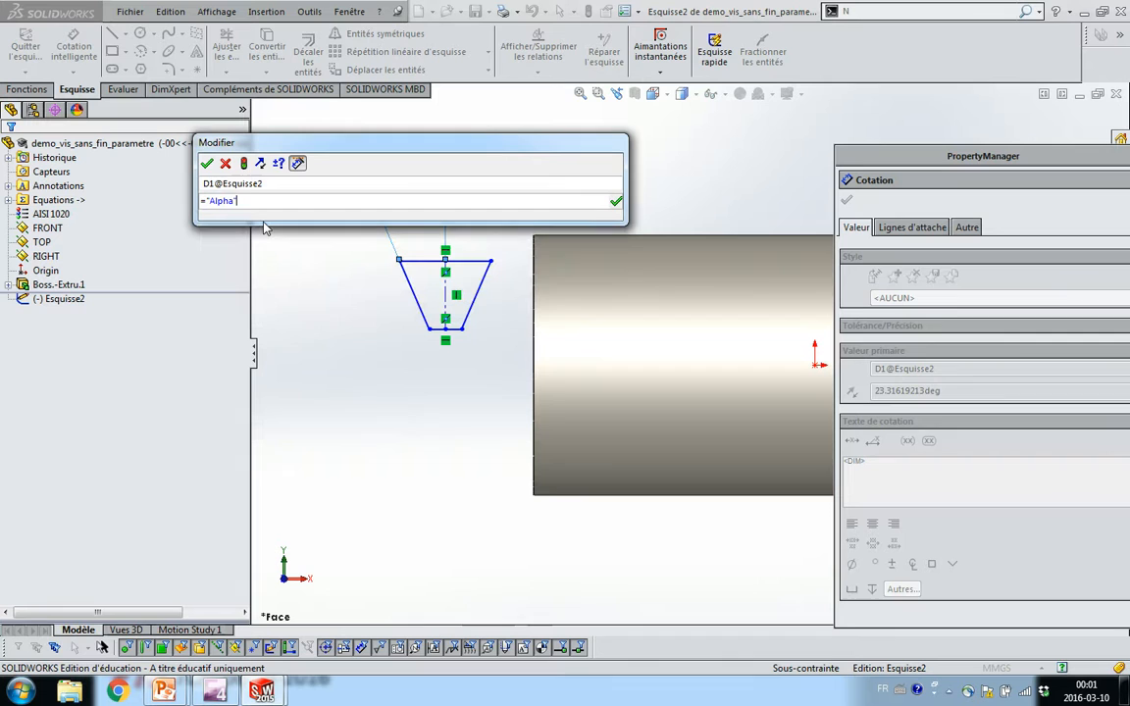
click(206, 163)
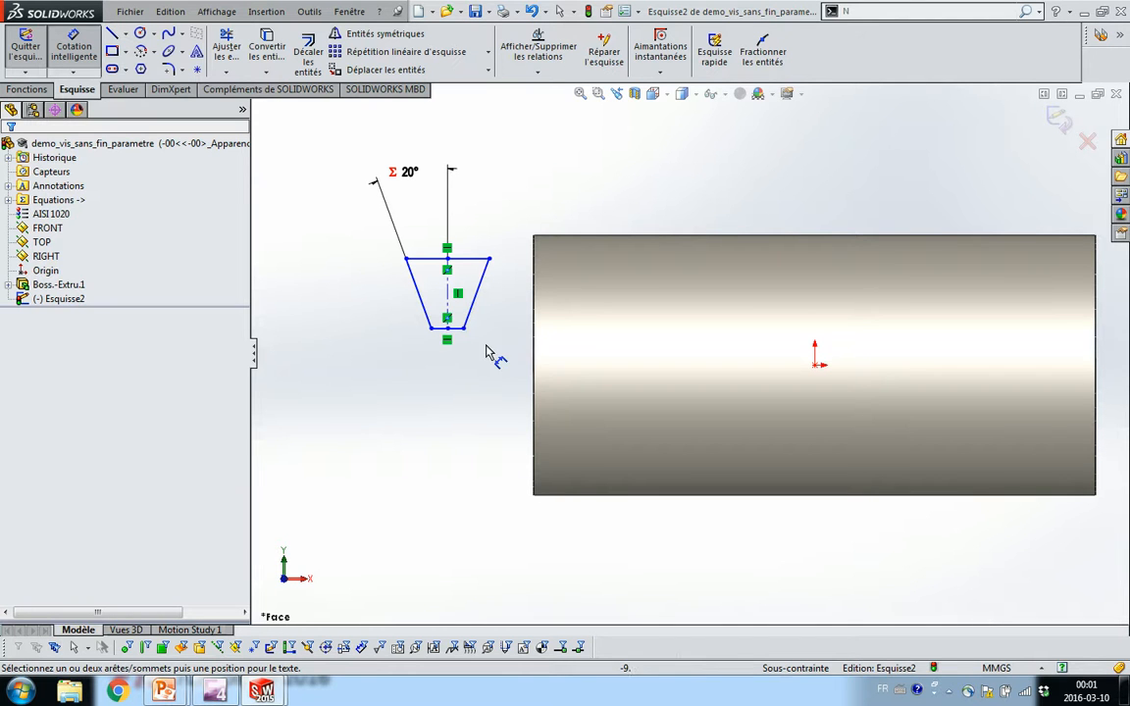
- Dimension the trapezoid's height between its lower and upper edges and enter "ht" as its value
click(453, 329)
click(422, 258)
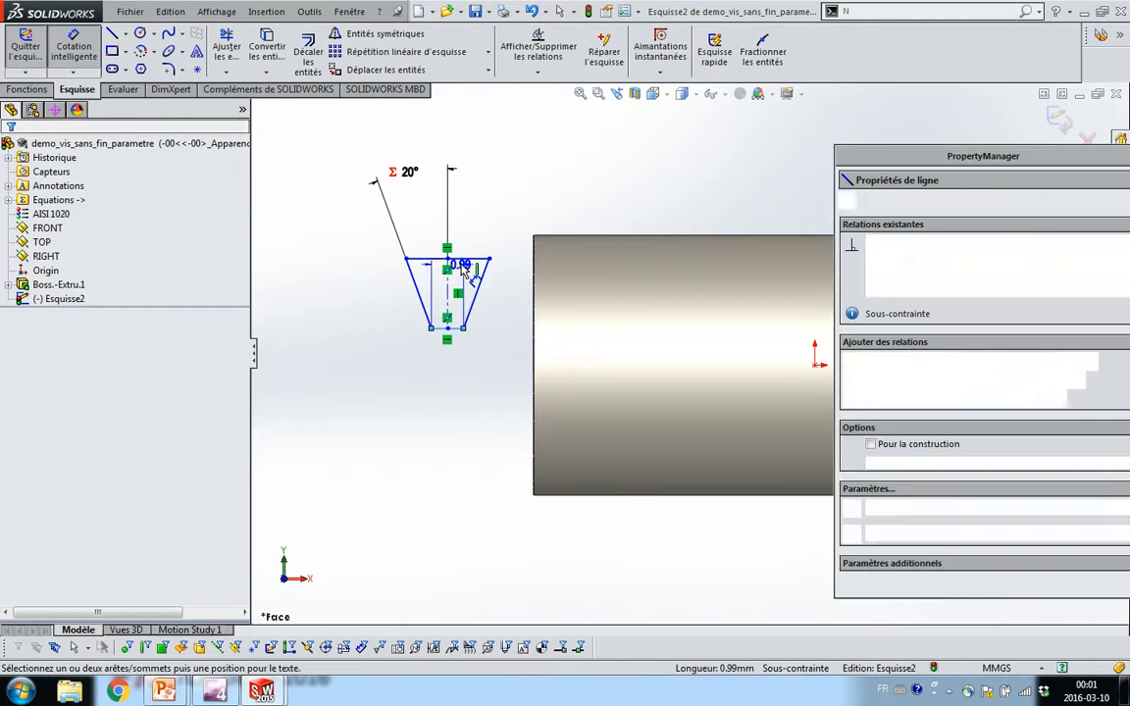
click(317, 291)
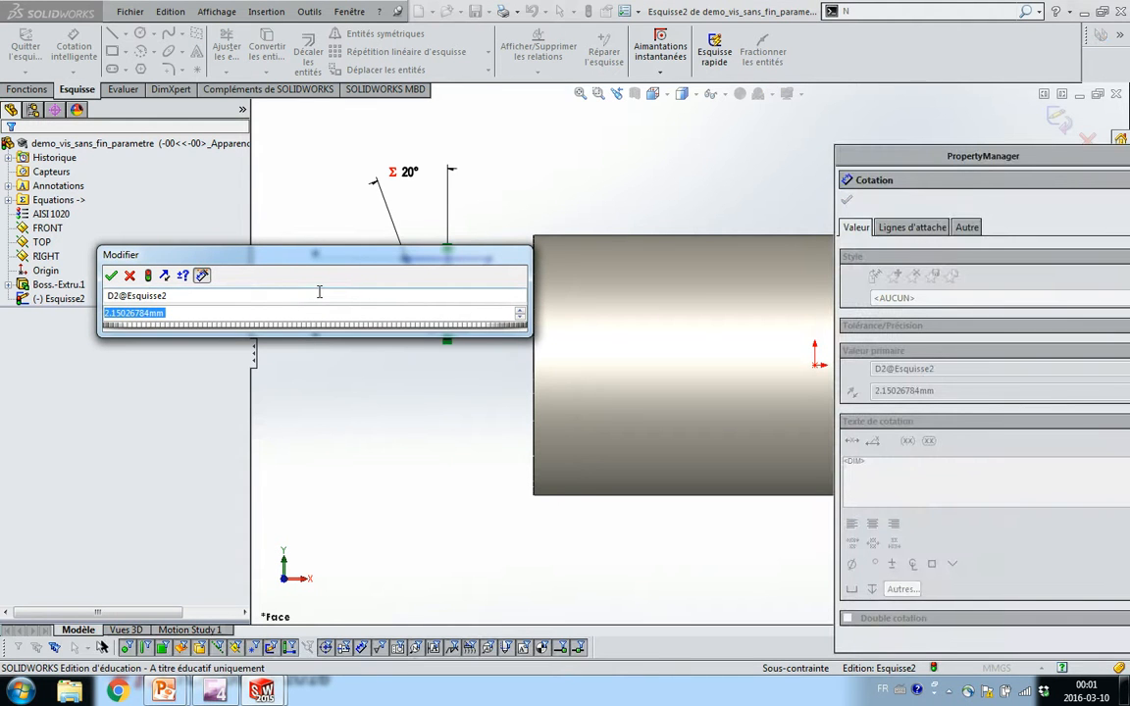
text(=)
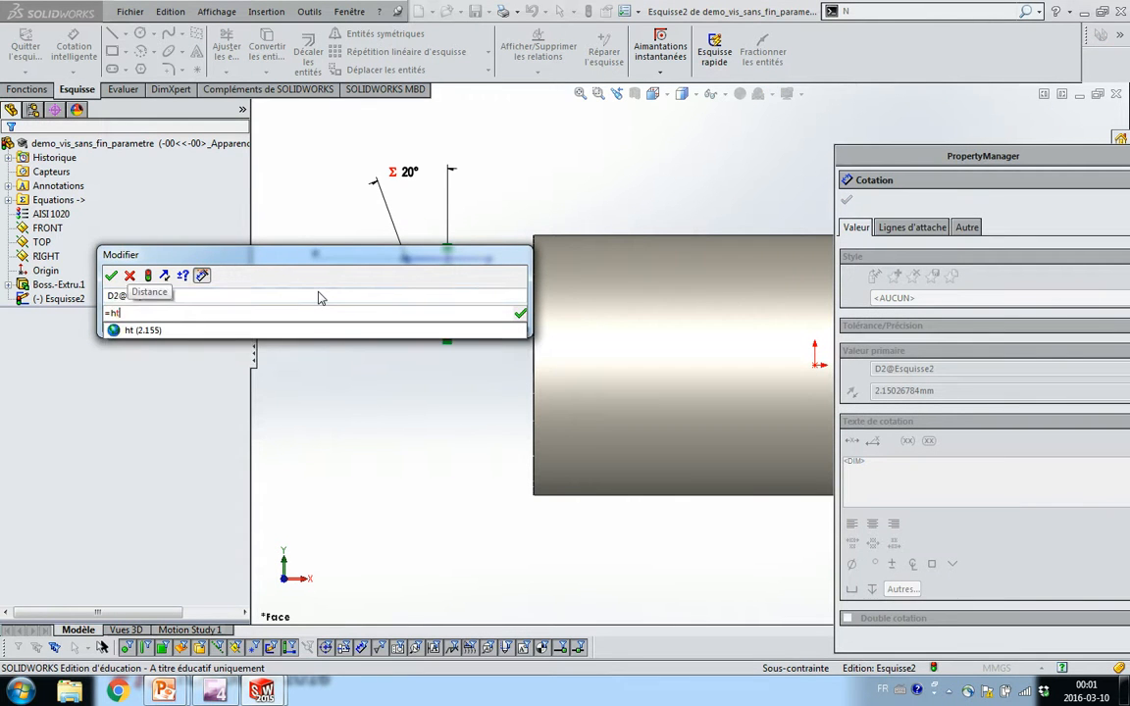
key(BackSpace)
text(ht)
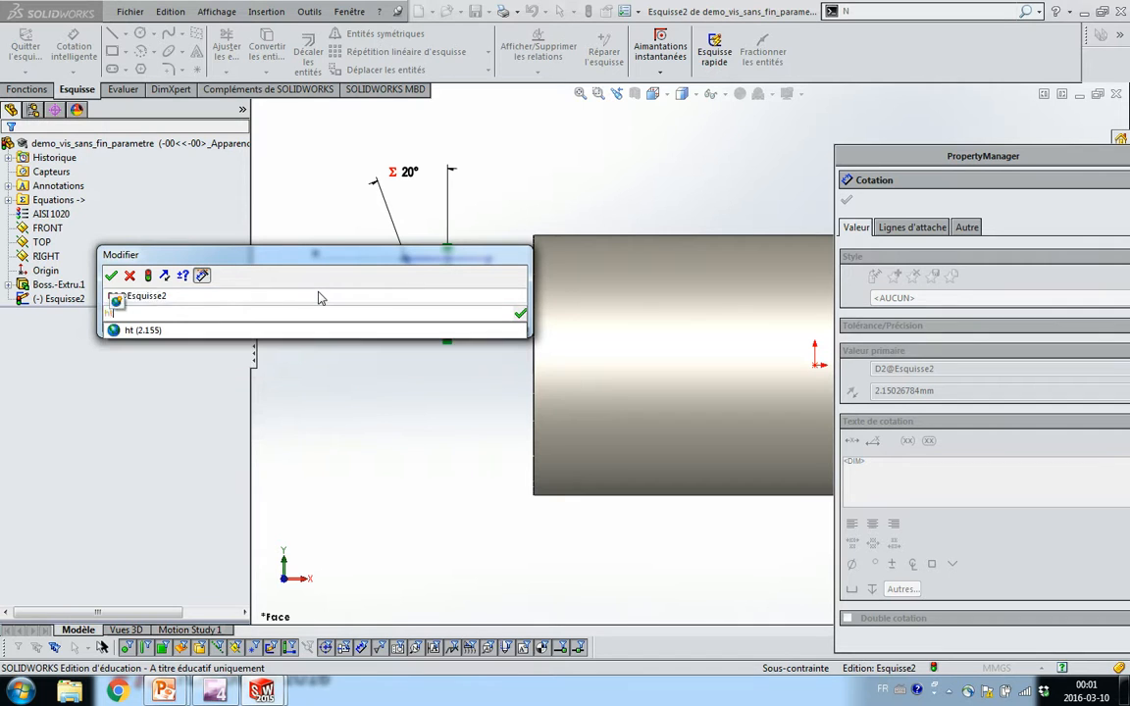
click(291, 330)
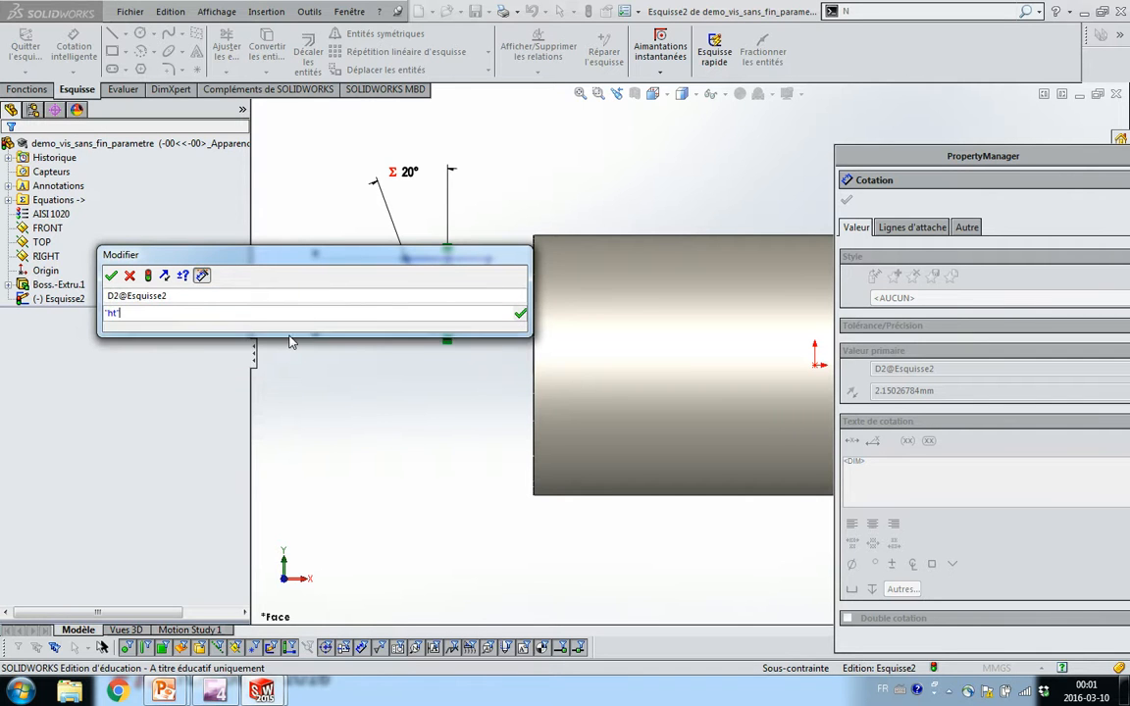
click(111, 276)
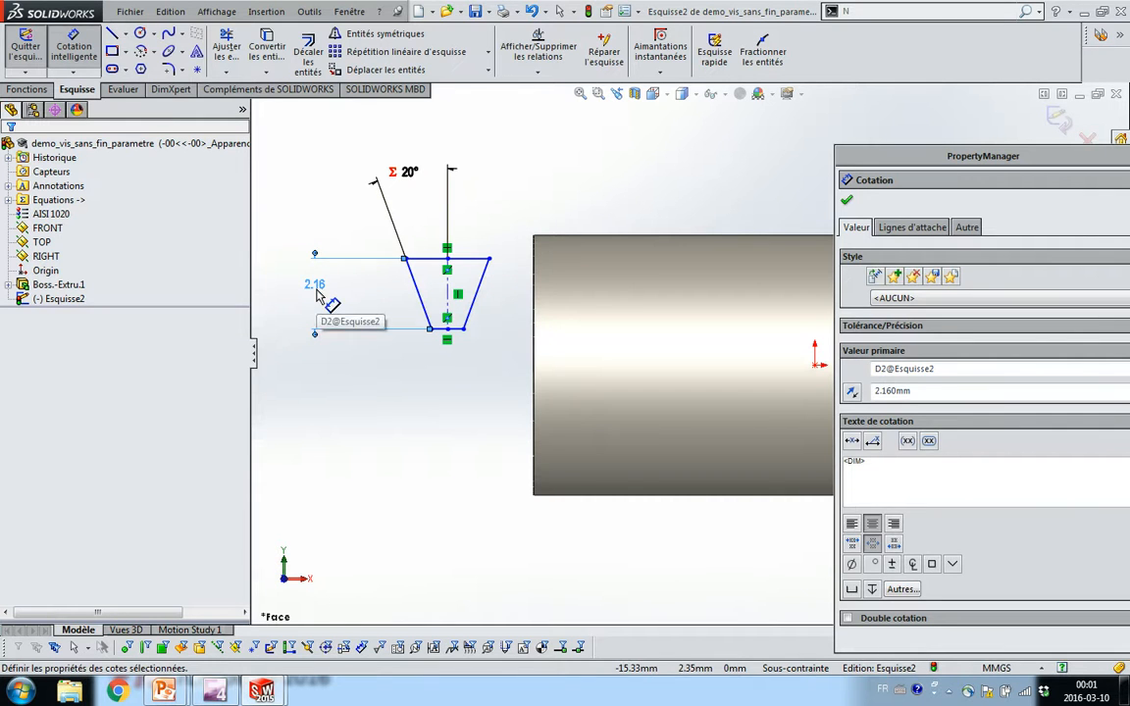
- Link the trapezoid's height dimension to the global variable with the equation ="ht"
double_click(316, 287)
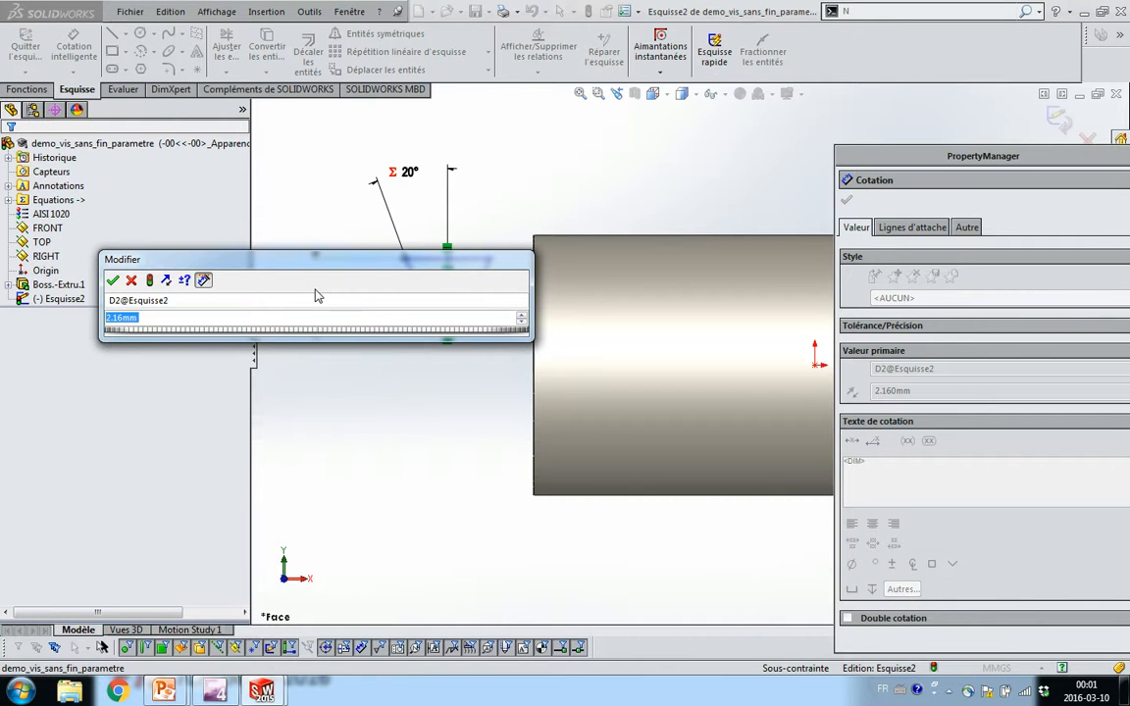
text(=ht)
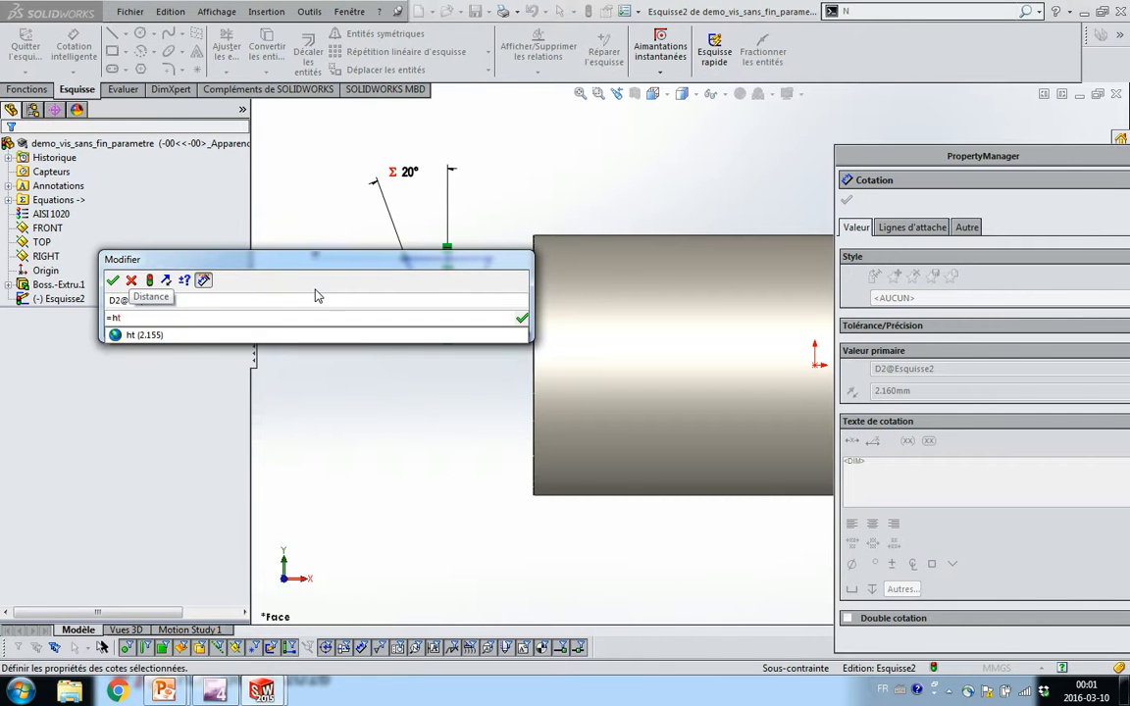
click(344, 335)
click(115, 281)
click(340, 376)
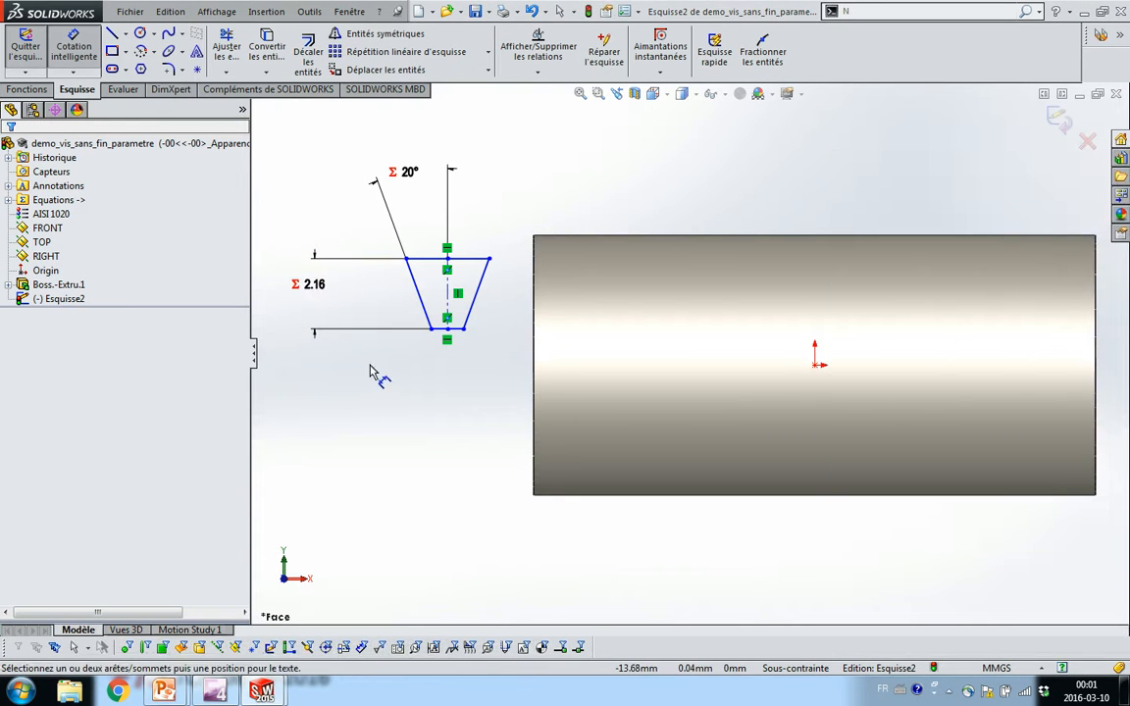
key(Escape)
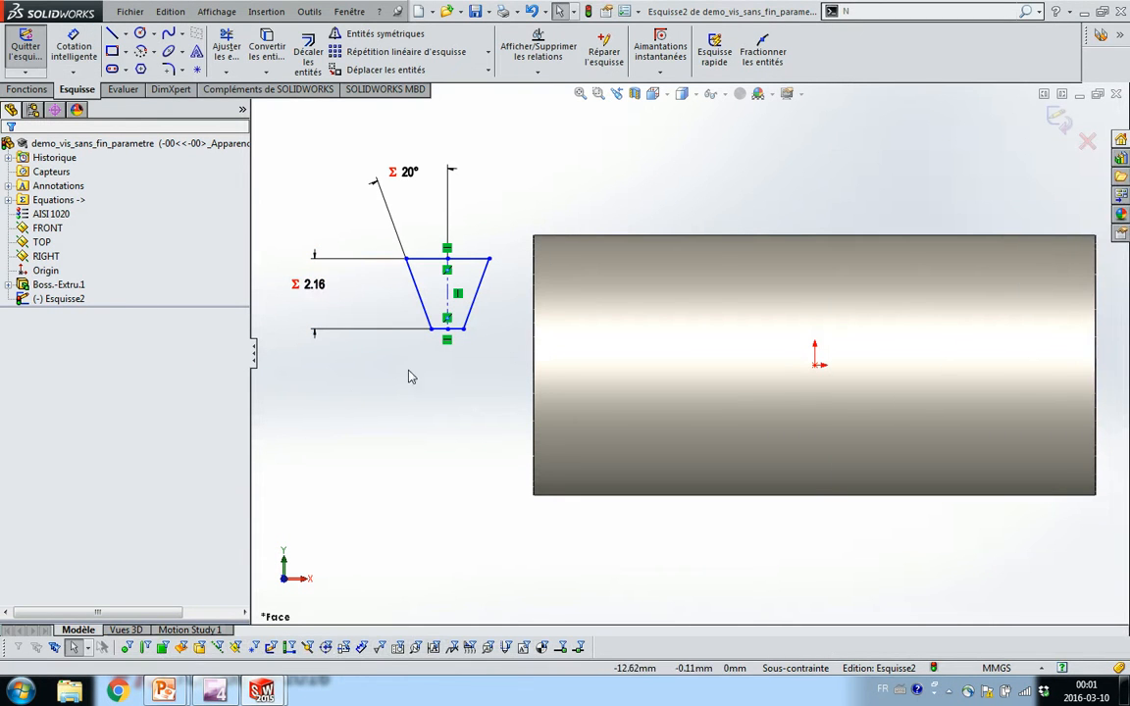
- Add a horizontal centerline about 1.96 mm long across the trapezoid, joining its two slanted sides
click(125, 33)
click(147, 66)
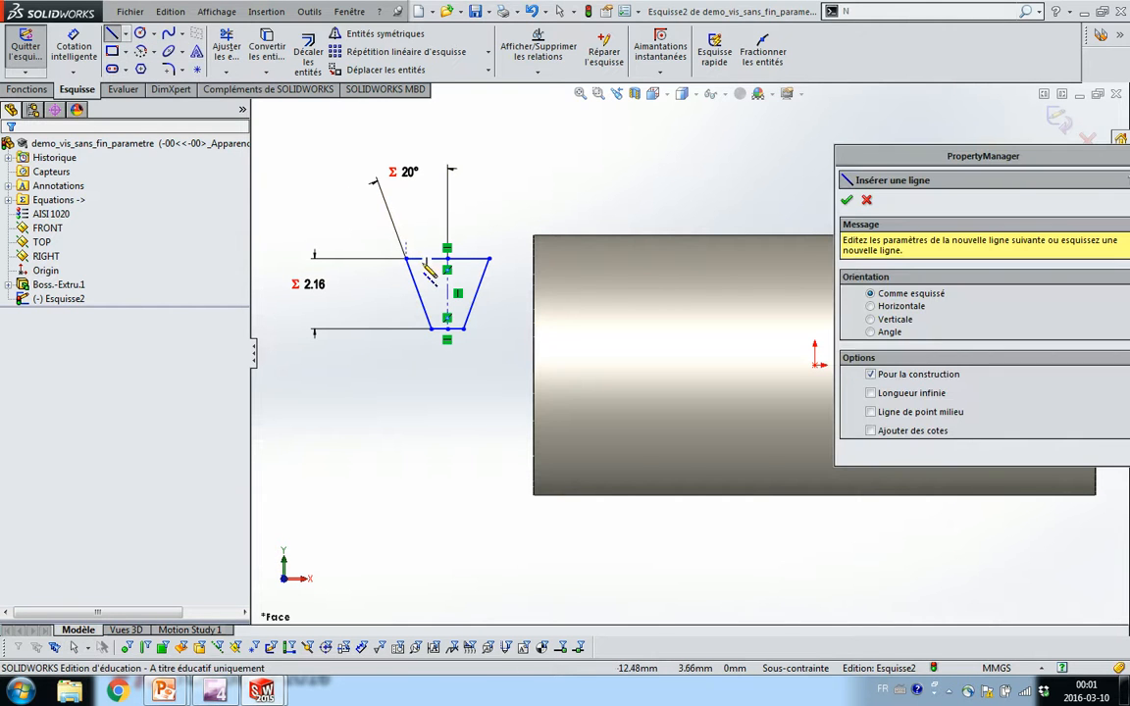
click(426, 284)
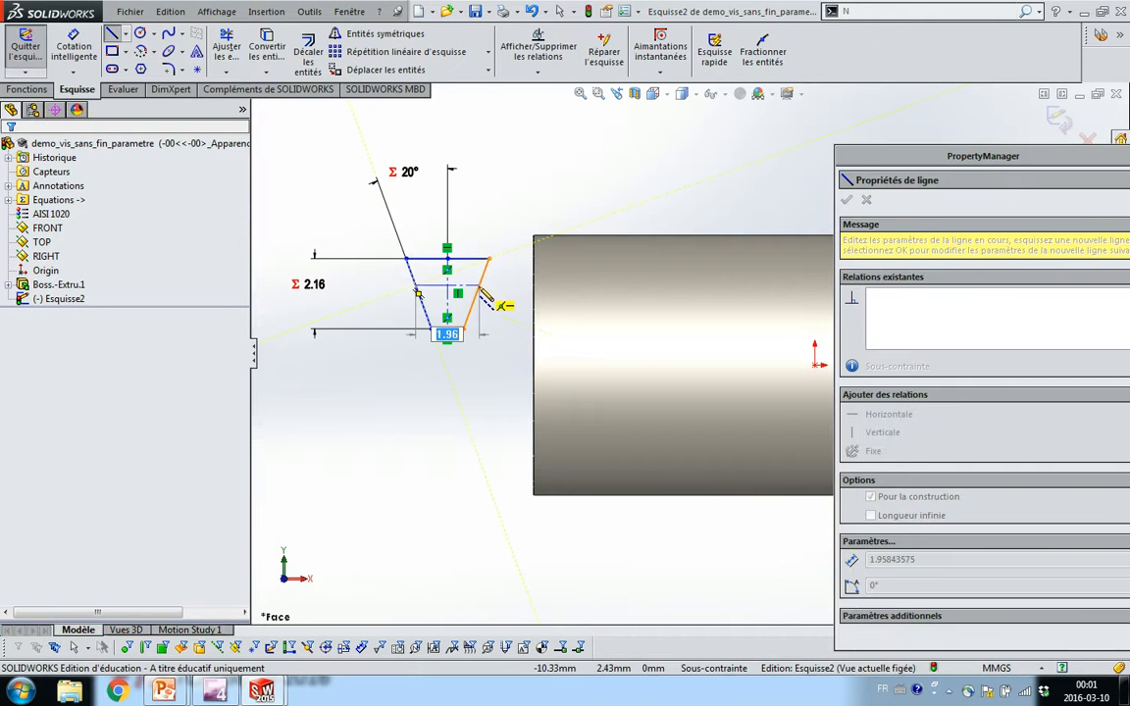
click(490, 285)
key(Escape)
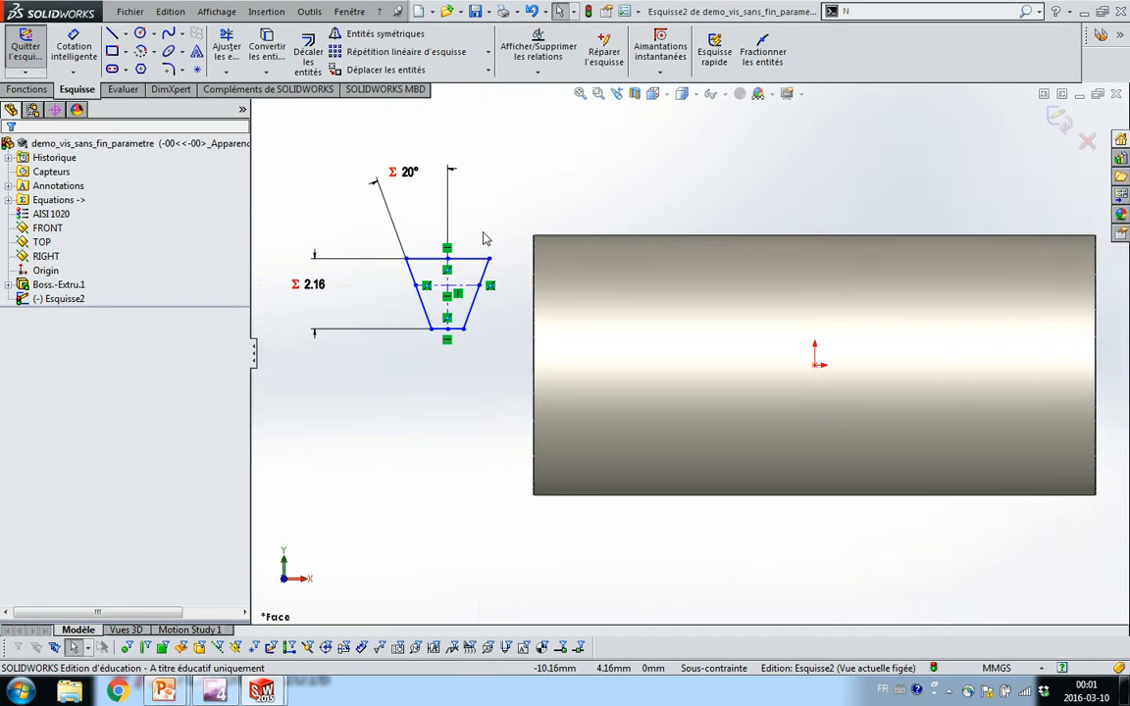
- Dimension the distance between the trapezoid's upper edge and the horizontal centerline across it, and link it to the global variable "m"
key(s)
click(525, 246)
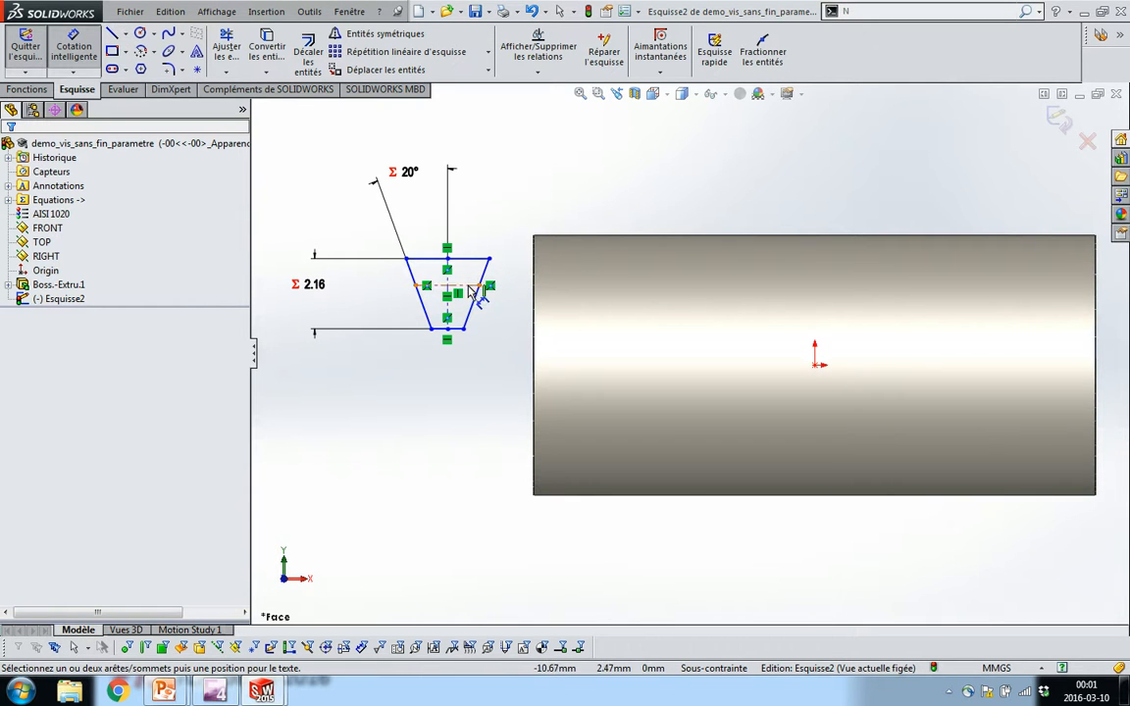
click(466, 284)
click(476, 259)
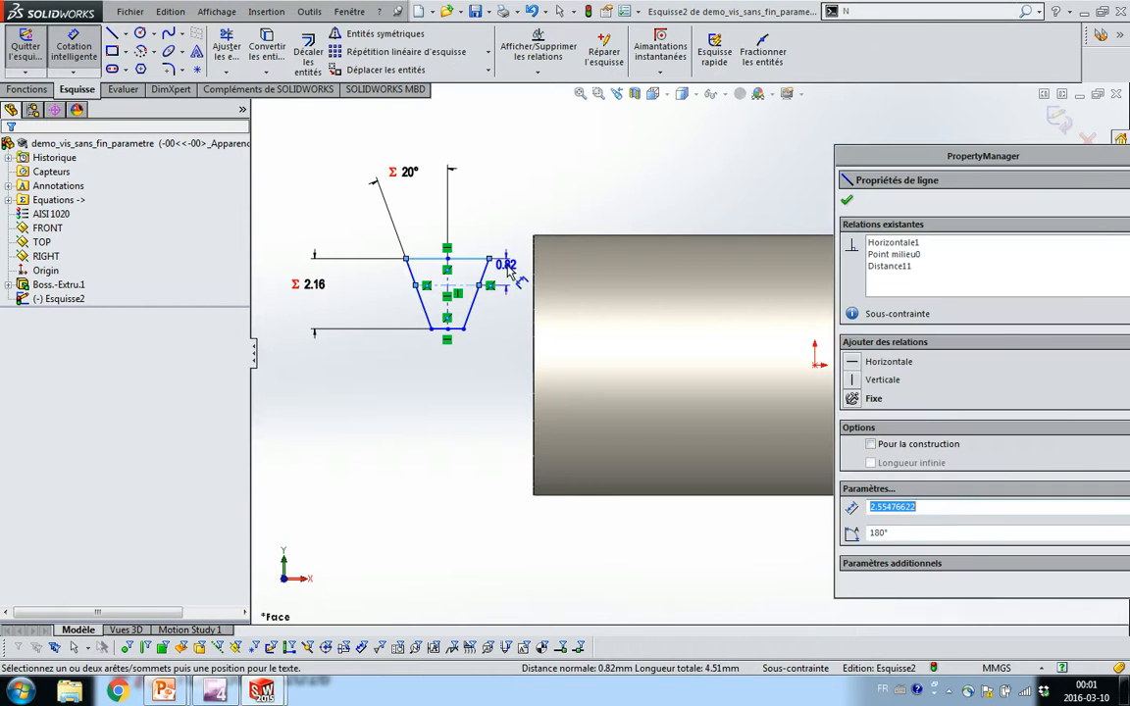
click(511, 271)
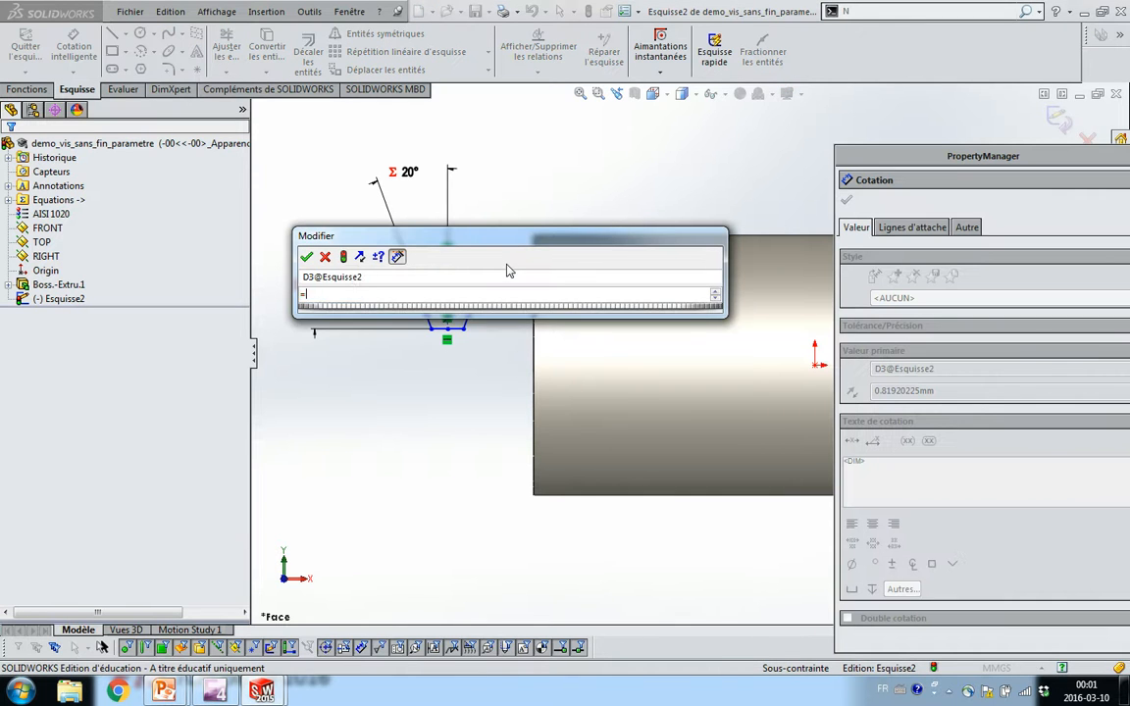
text(=)
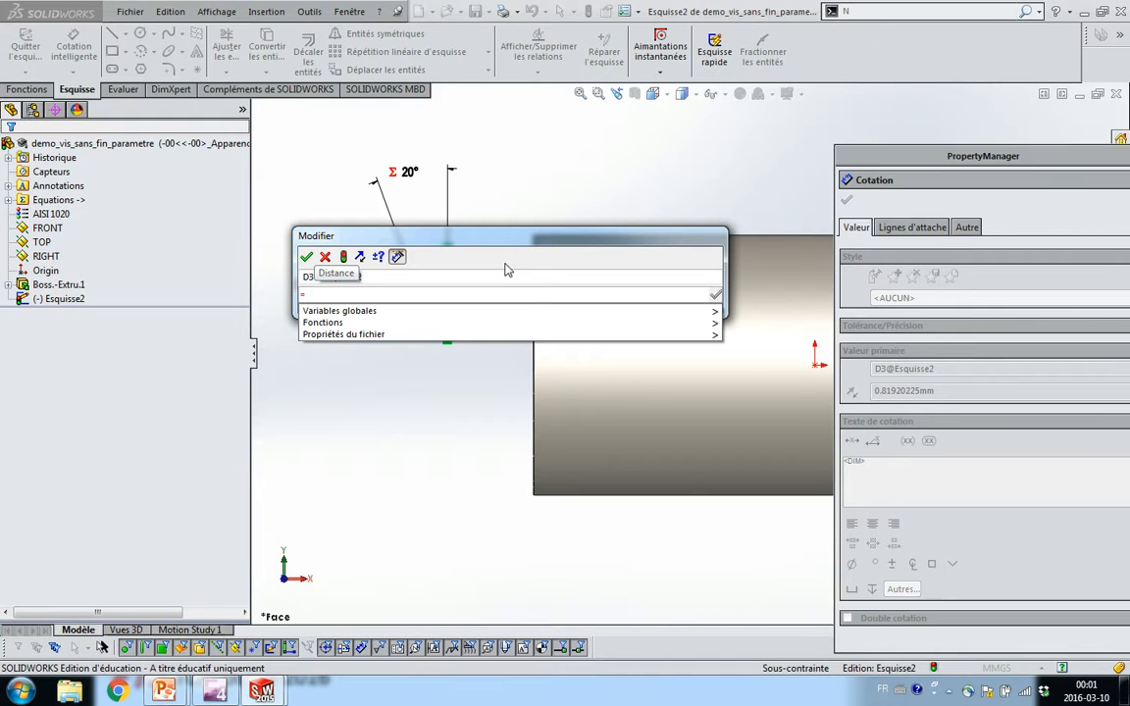
text(m)
click(503, 312)
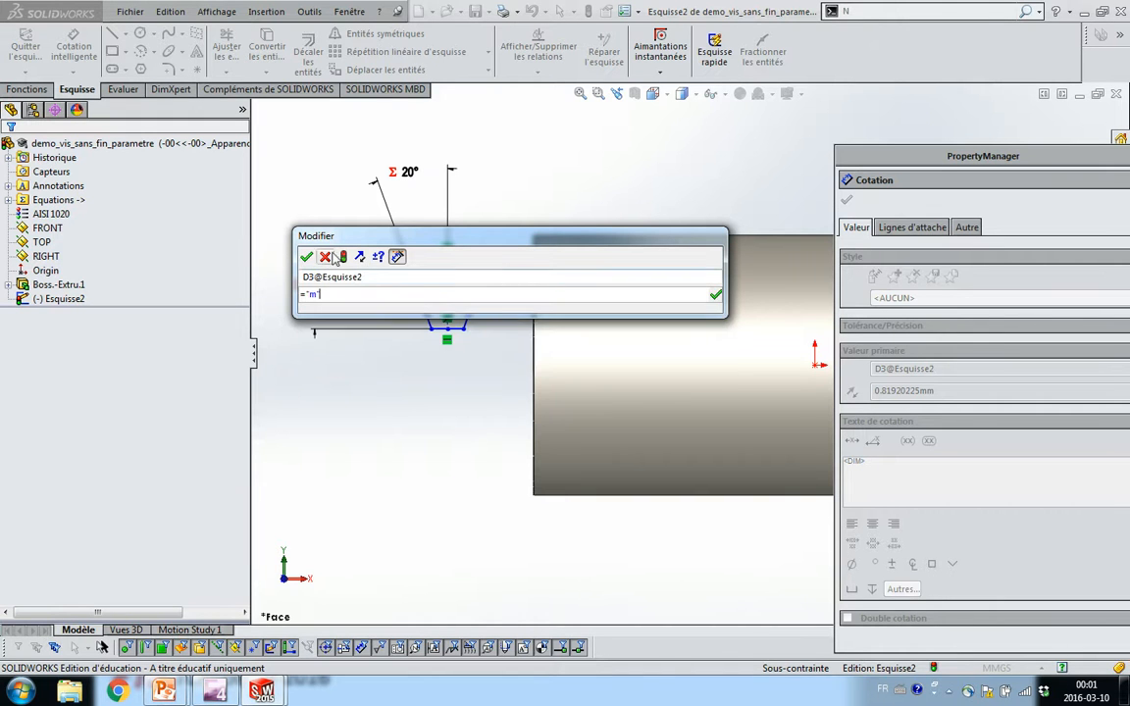
click(306, 256)
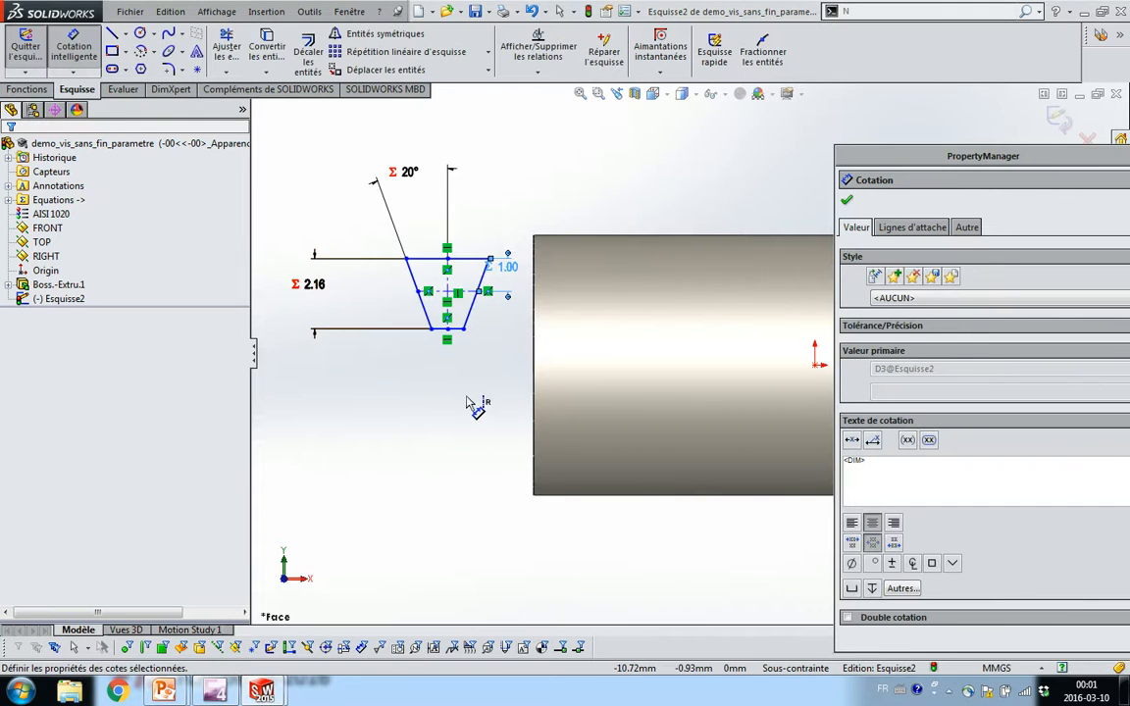
- Draw a horizontal centerline about 15.5 mm long from the origin along the cylinder's axis, extending left past the trapezoid
click(124, 33)
click(134, 67)
click(817, 365)
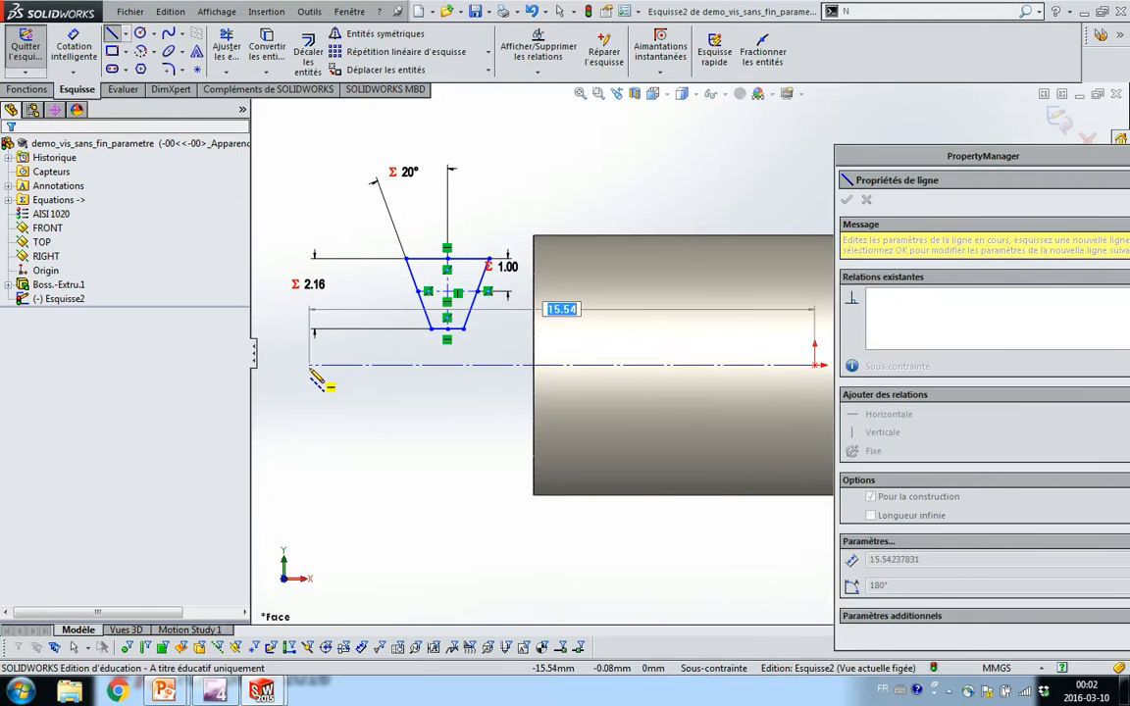
click(310, 366)
key(Escape)
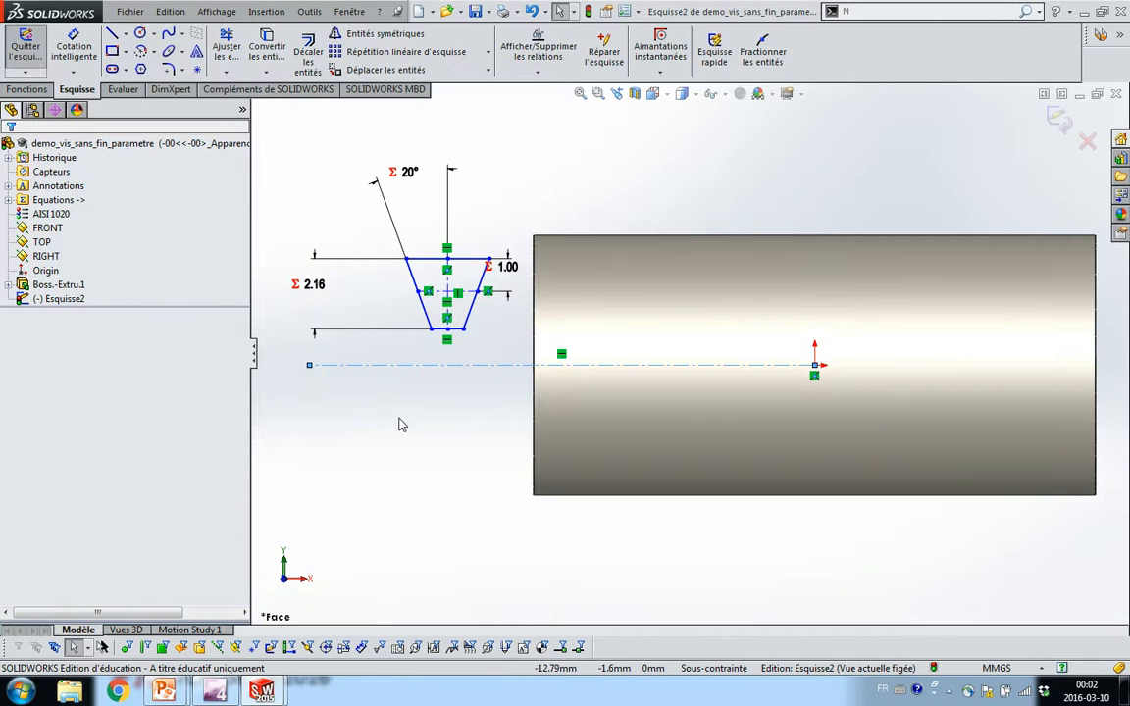
- Add a diameter dimension from the left end of the trapezoid's horizontal centerline about the cylinder axis, linked to the global variable "DW"
key(s)
click(474, 433)
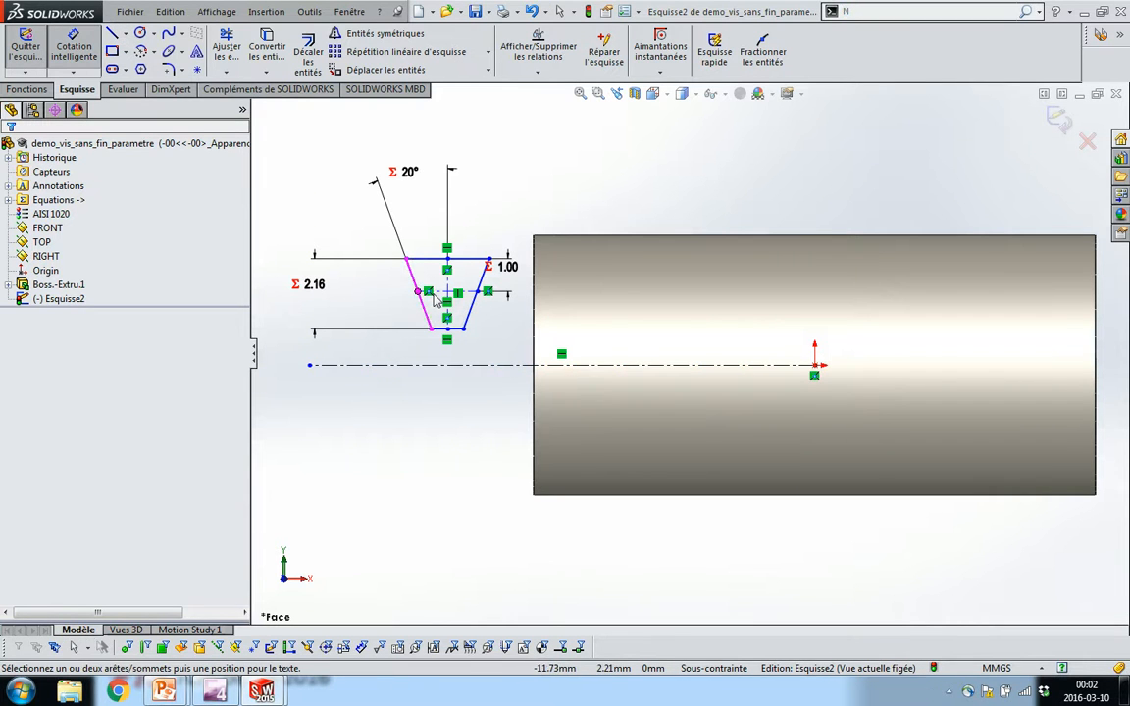
click(418, 293)
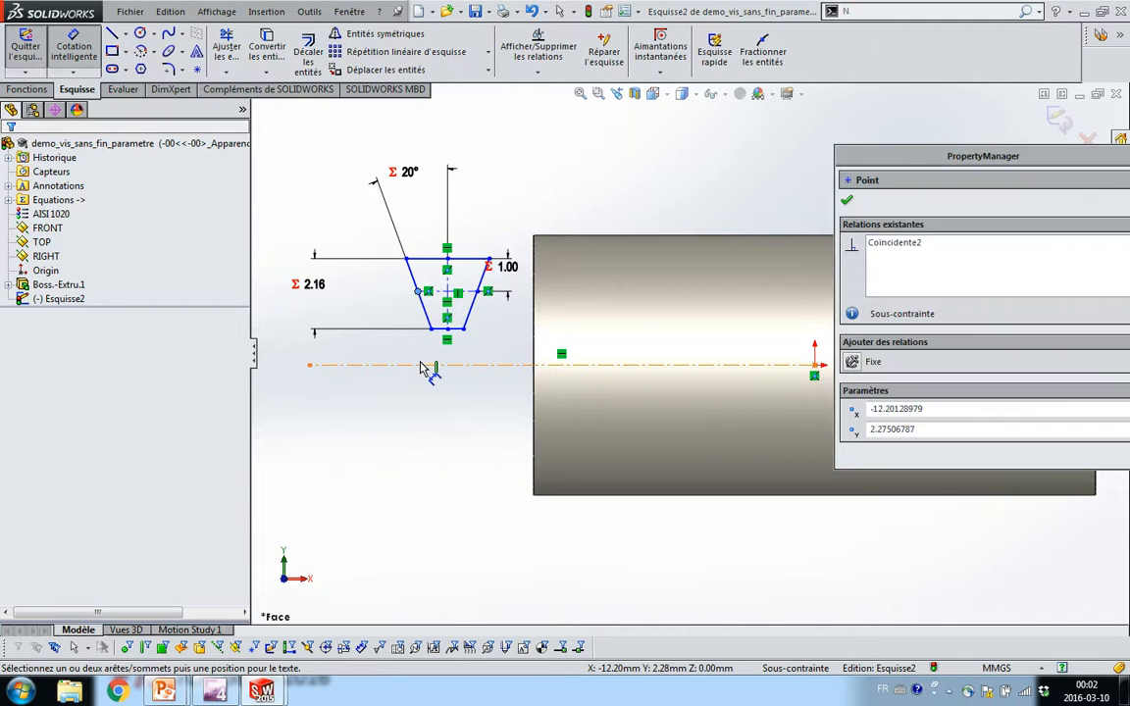
click(424, 365)
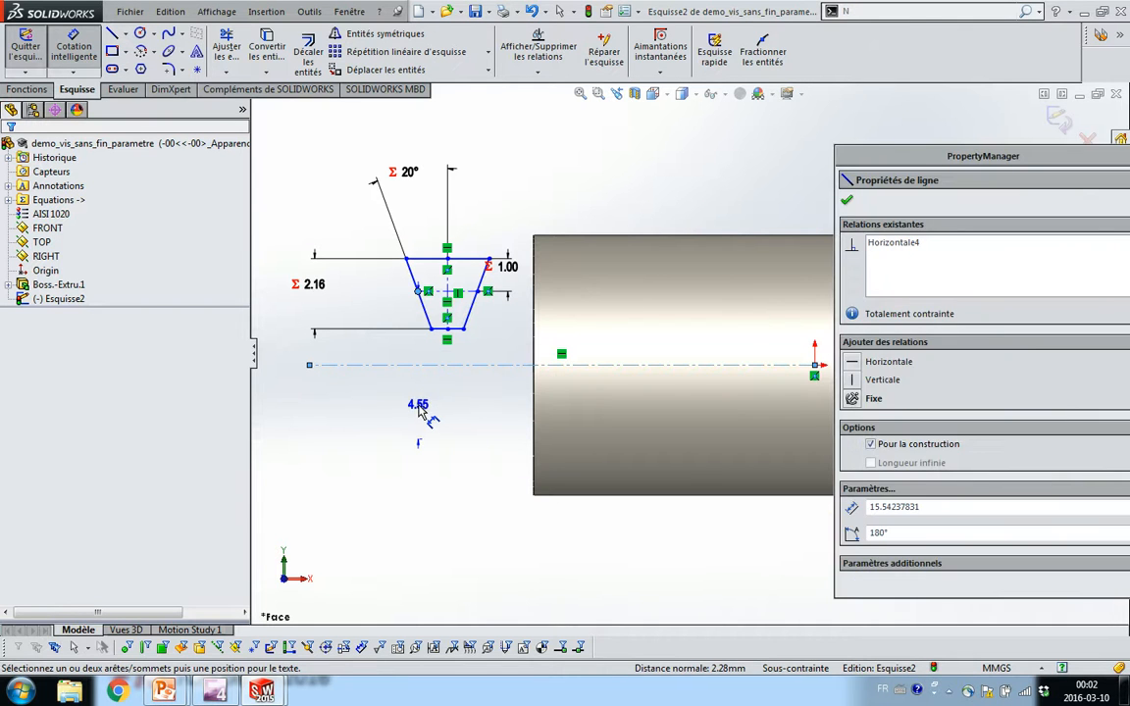
click(420, 410)
text(=dw)
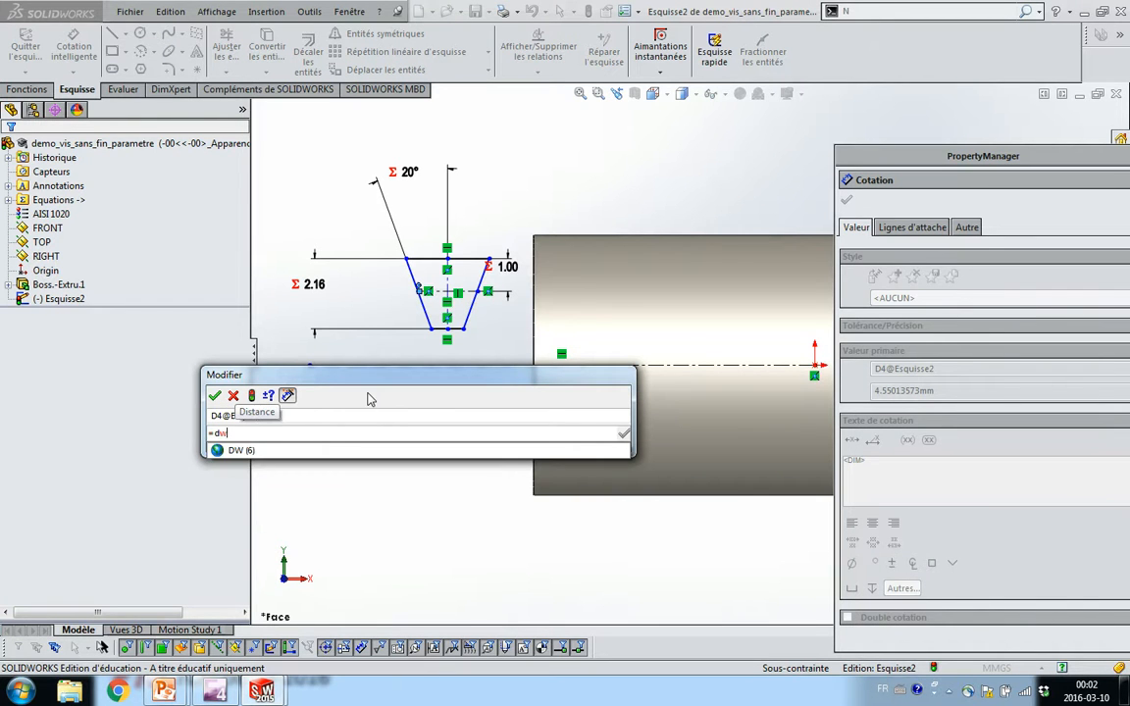
click(366, 450)
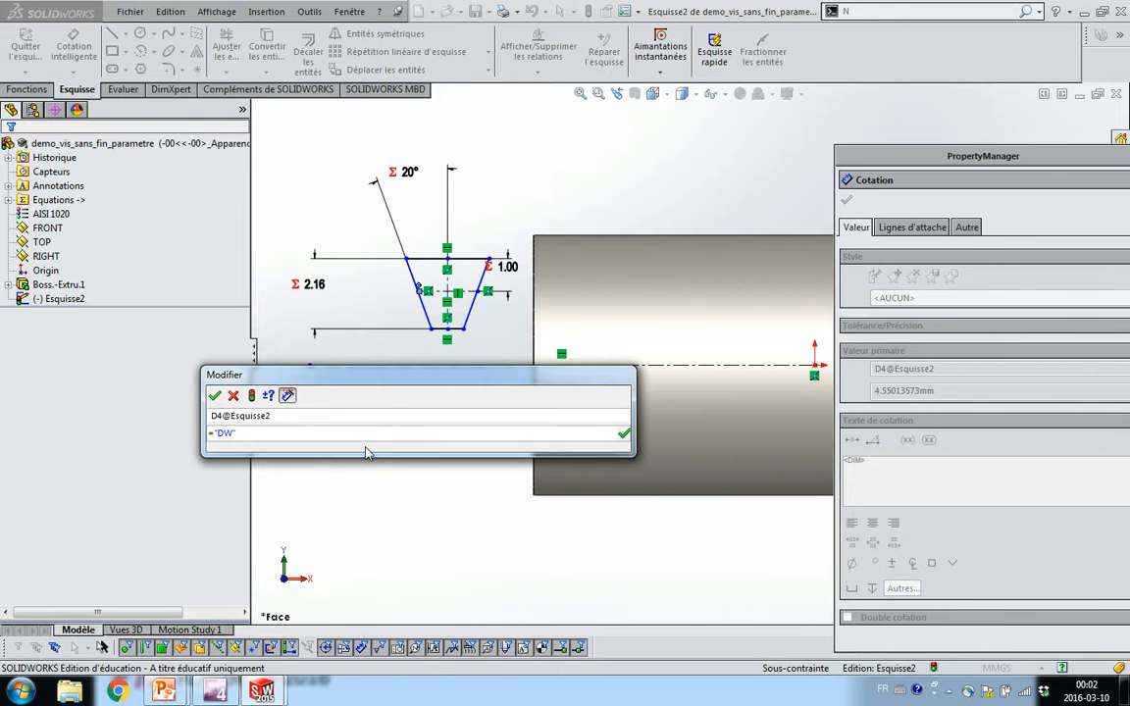
click(214, 395)
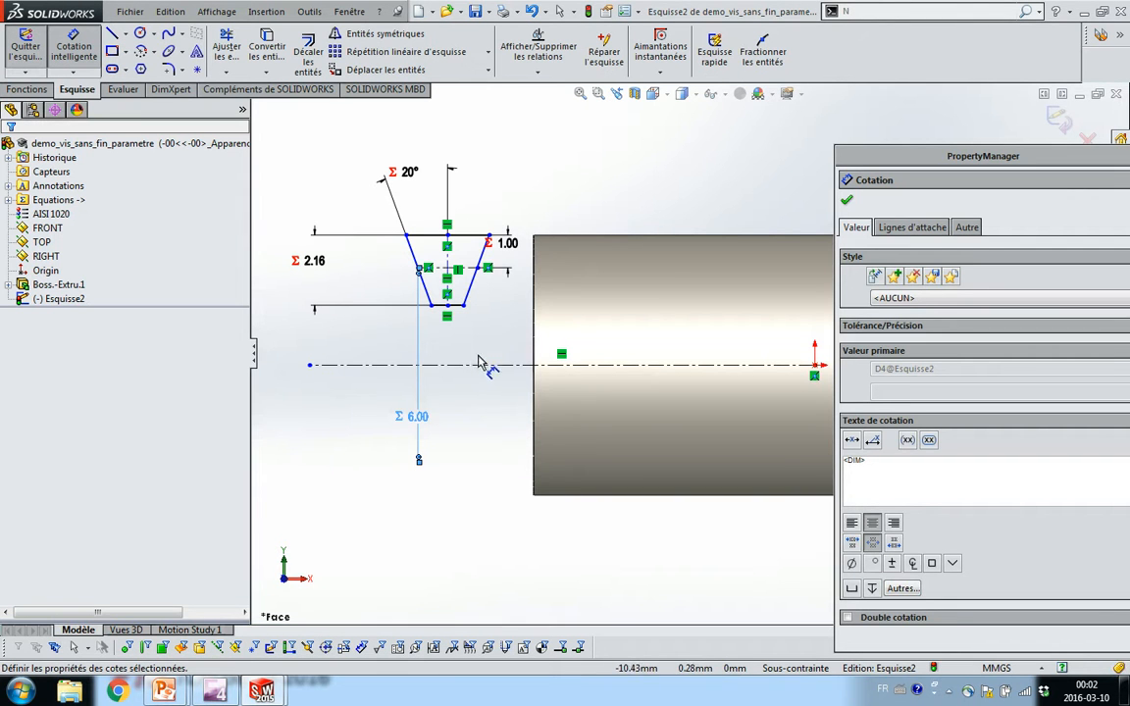
- Dimension the length of the trapezoid's horizontal centerline with the equation ="px"/2*1.1
click(437, 268)
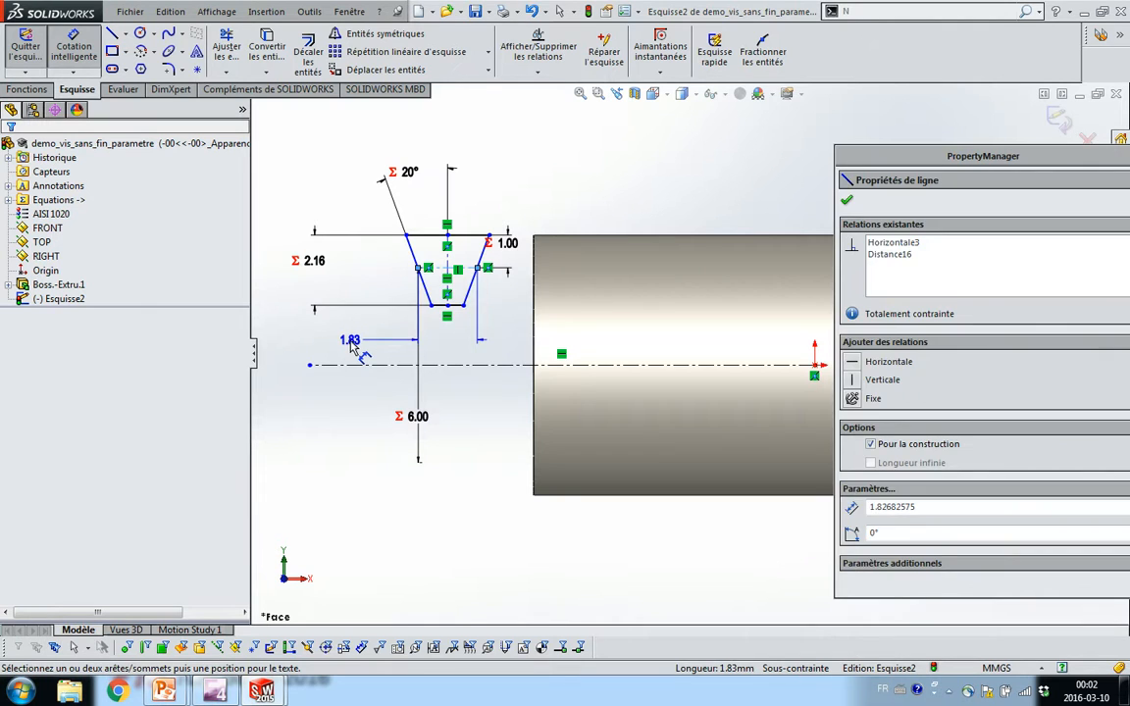
click(352, 341)
drag(355, 315, 369, 428)
text(=)
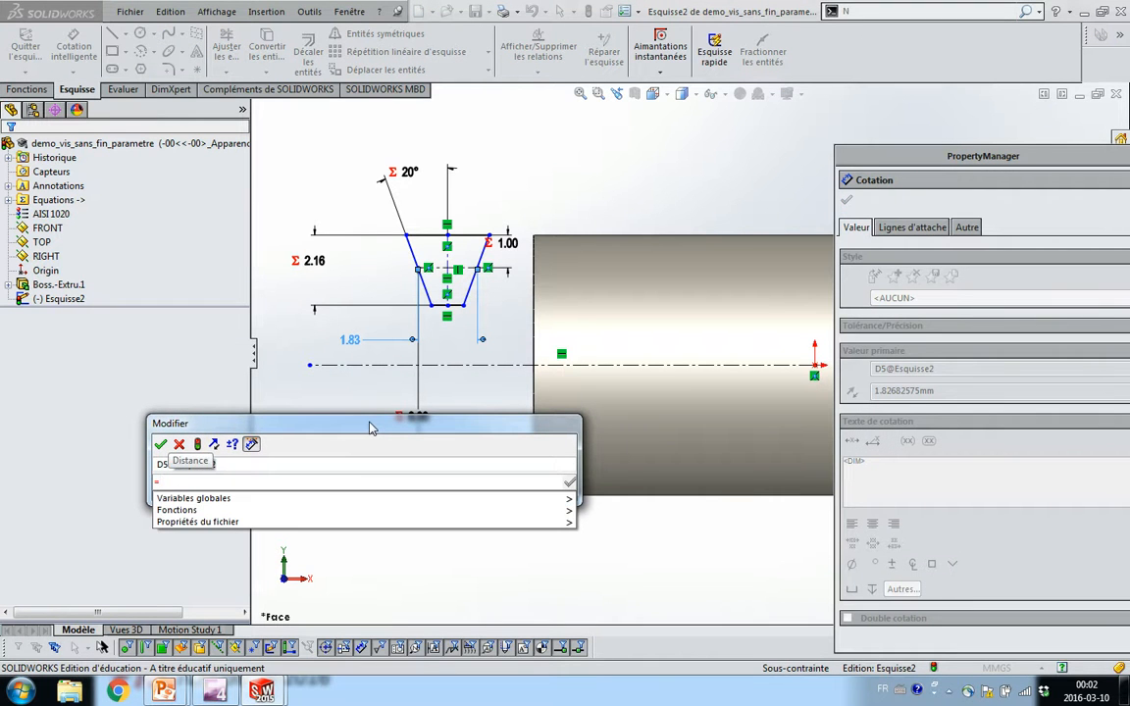
text(p)
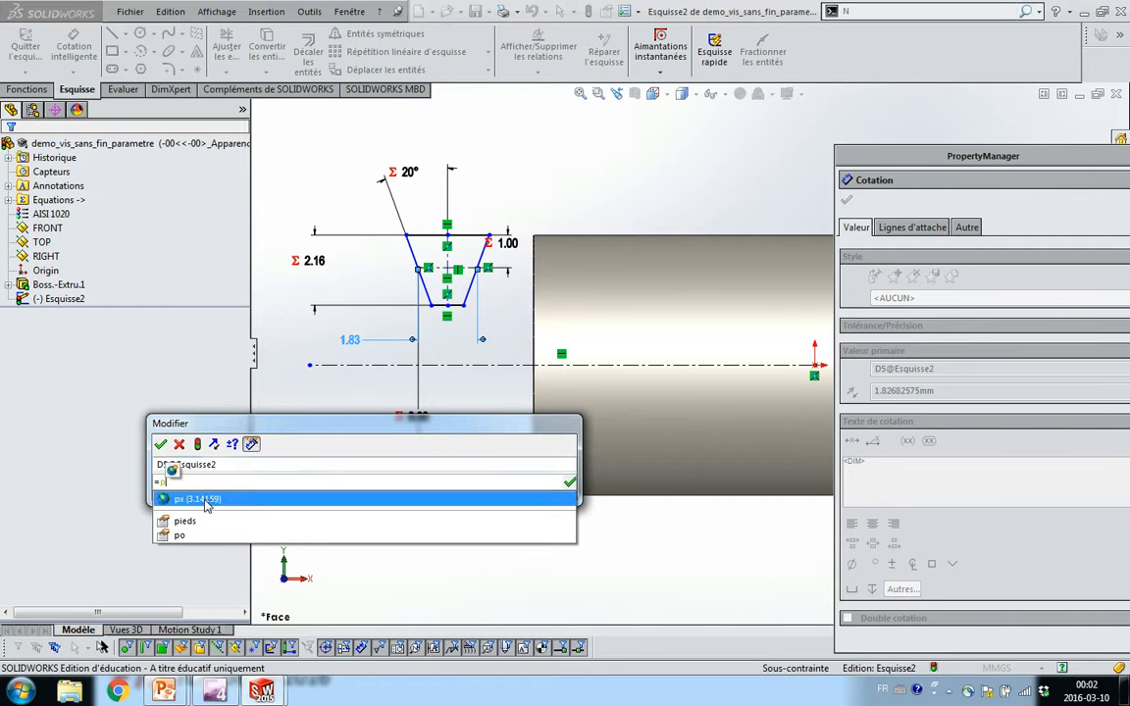
click(204, 501)
text(/2)
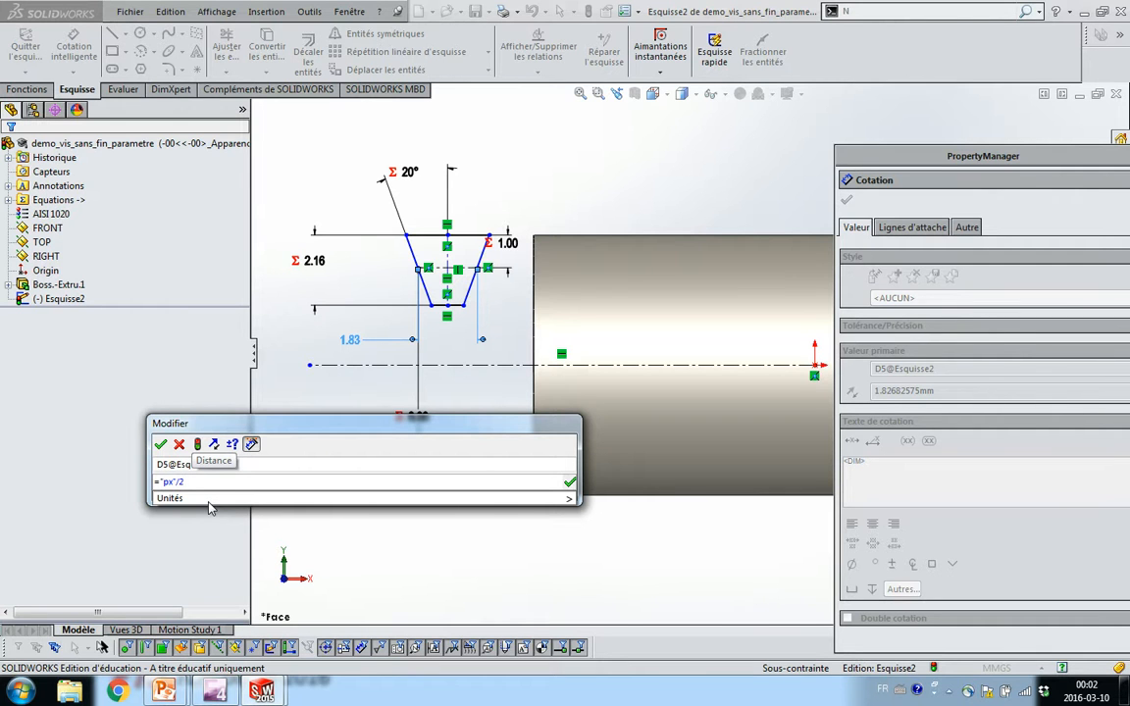
text(*1.1)
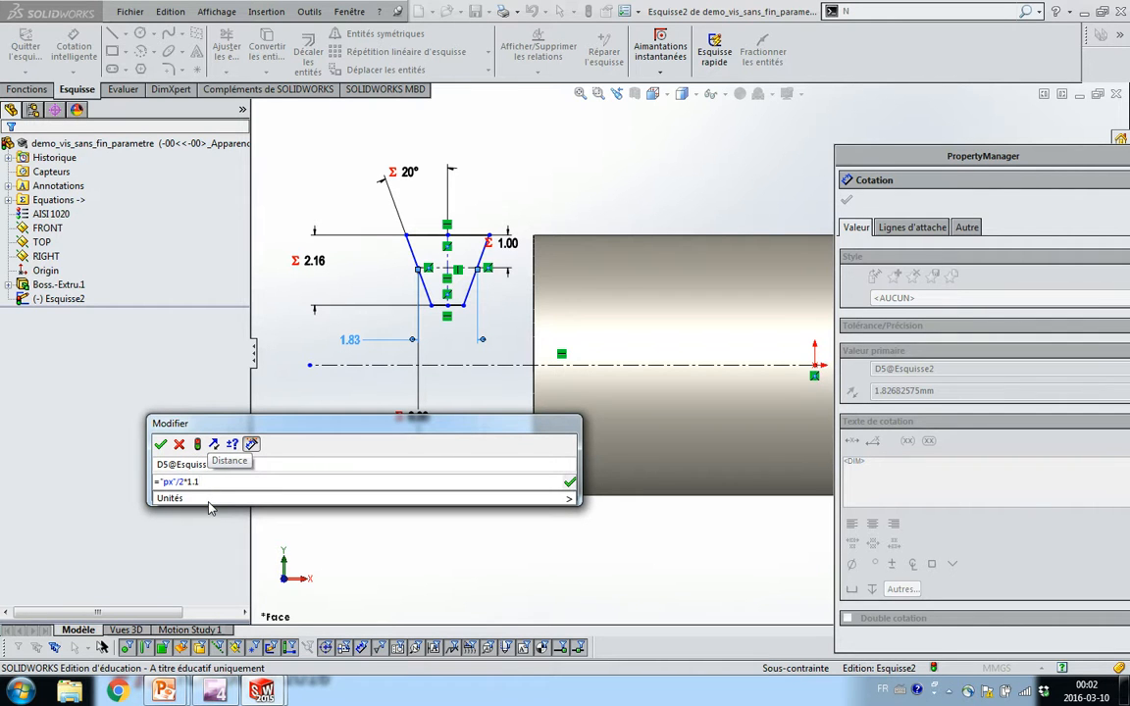
key(Return)
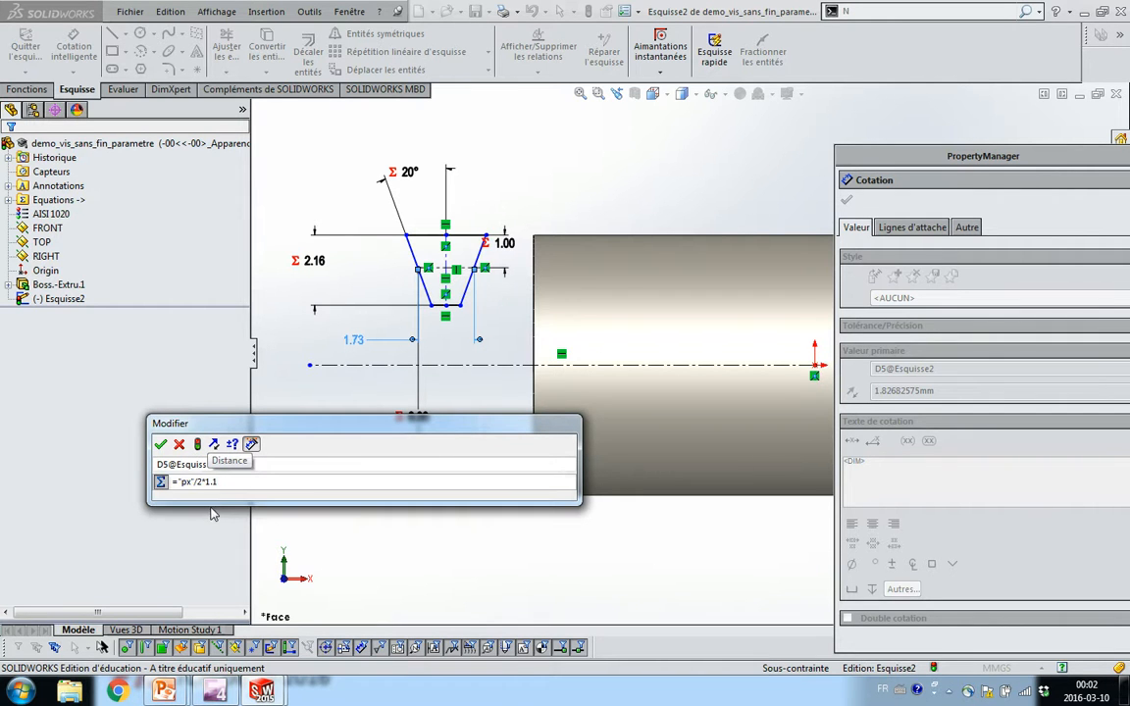
click(161, 444)
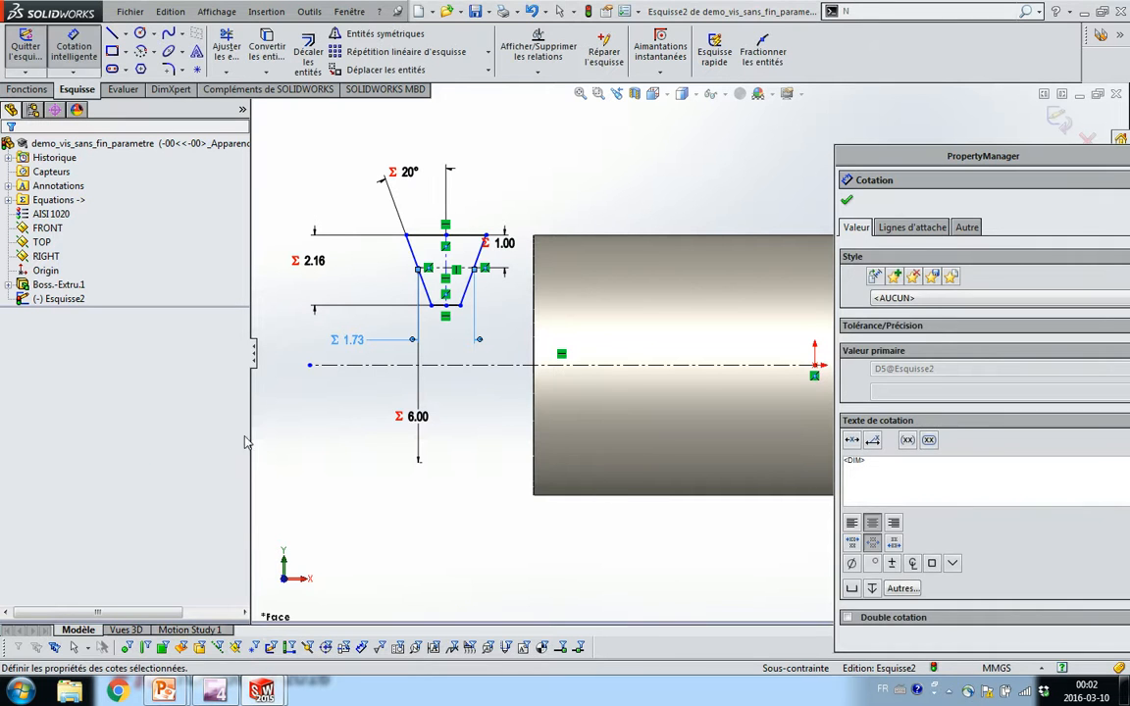
key(Escape)
- Make the trapezoid's upper corner nearest the cylinder coincident with the cylinder's end edge, reposition the "m" dimension above it, and exit the sketch
click(486, 238)
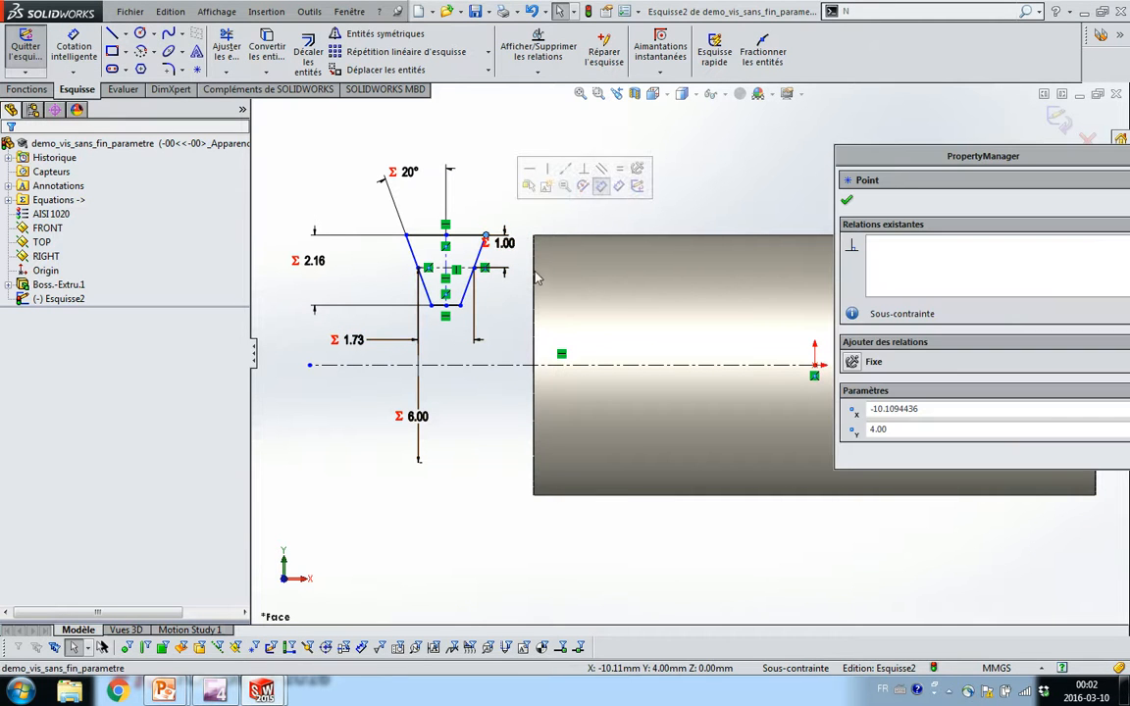
ctrl+click(535, 255)
click(668, 224)
key(Escape)
drag(552, 244, 535, 196)
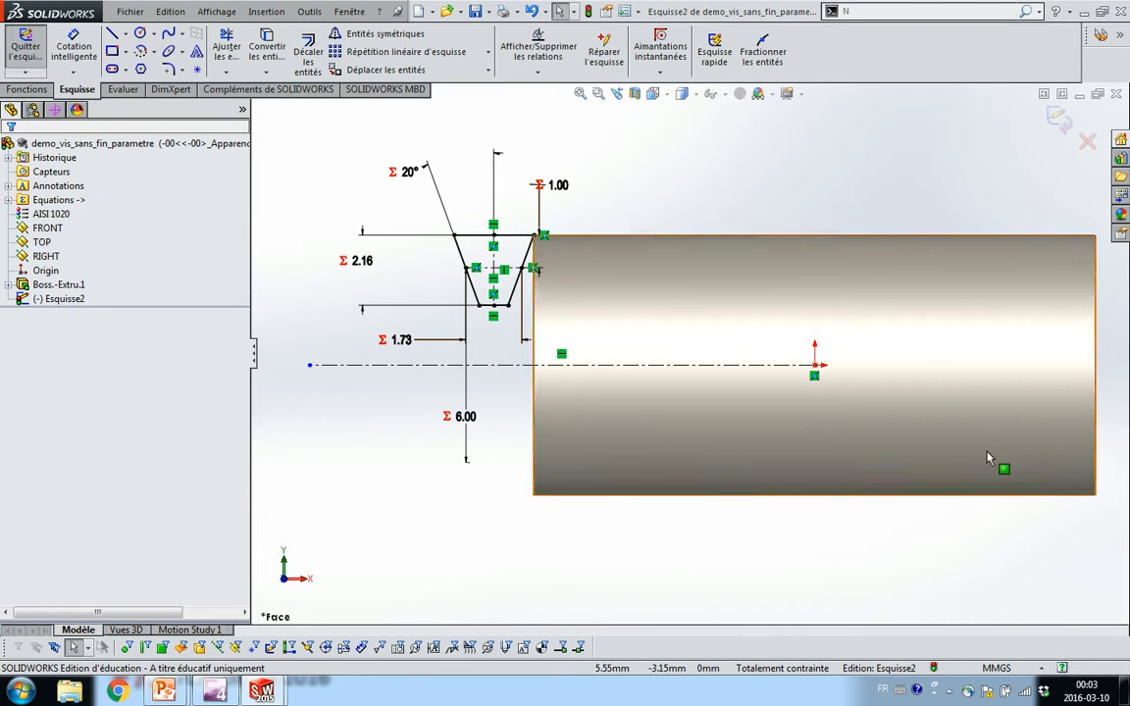
click(27, 49)
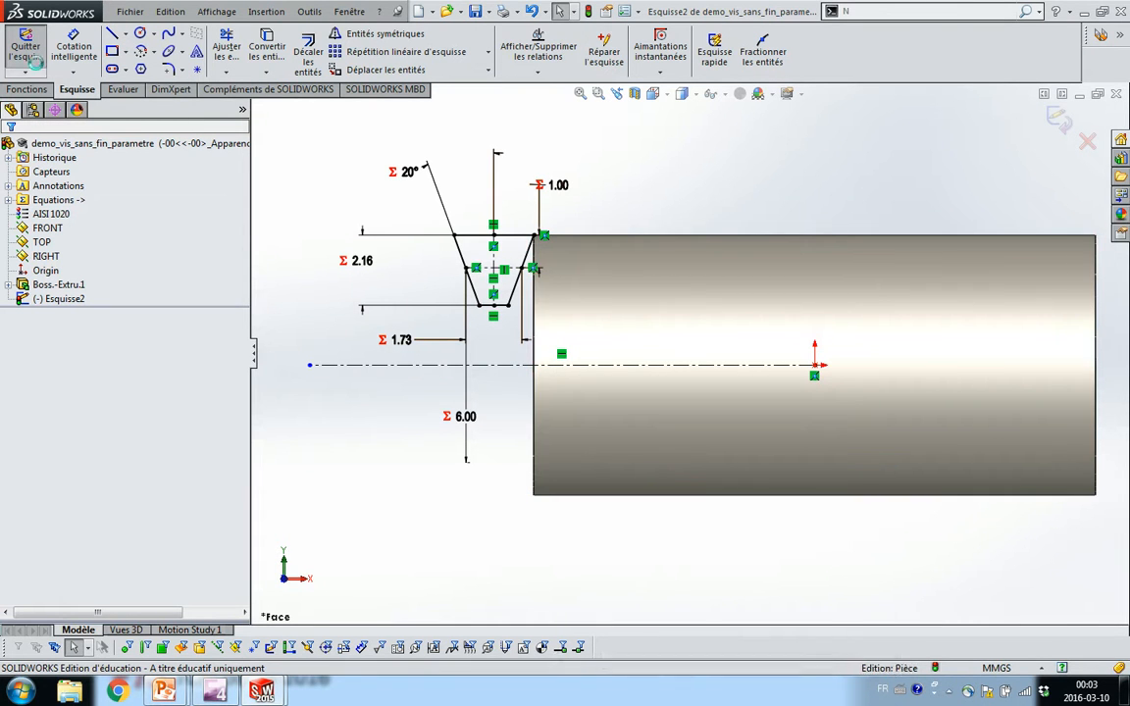
- Create a sketch on the cylinder's end face beside the trapezoid, convert its circular edge into a sketch circle, and exit the sketch
middle_drag(449, 436, 480, 435)
click(555, 441)
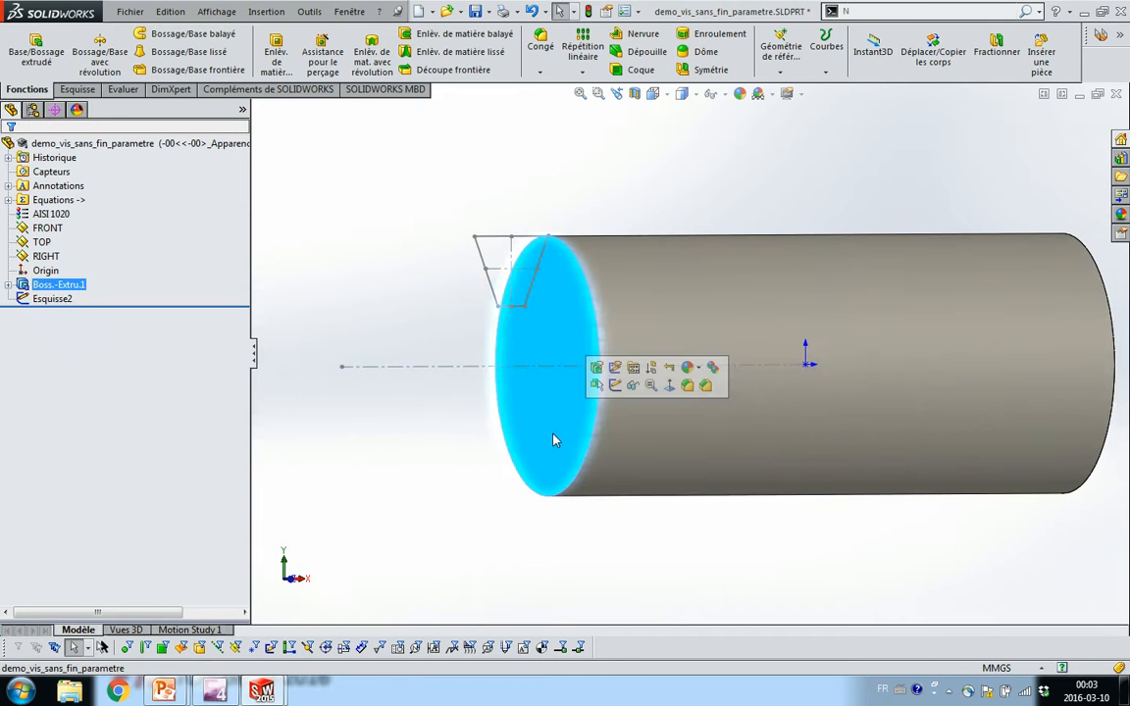
click(616, 381)
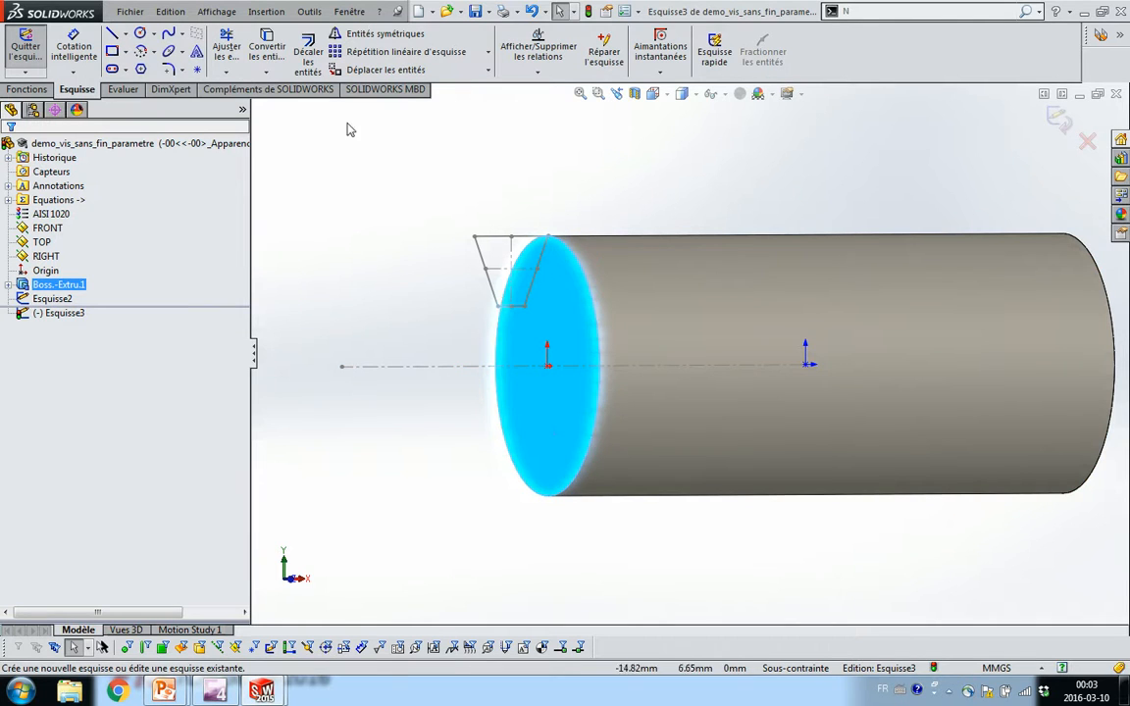
click(437, 220)
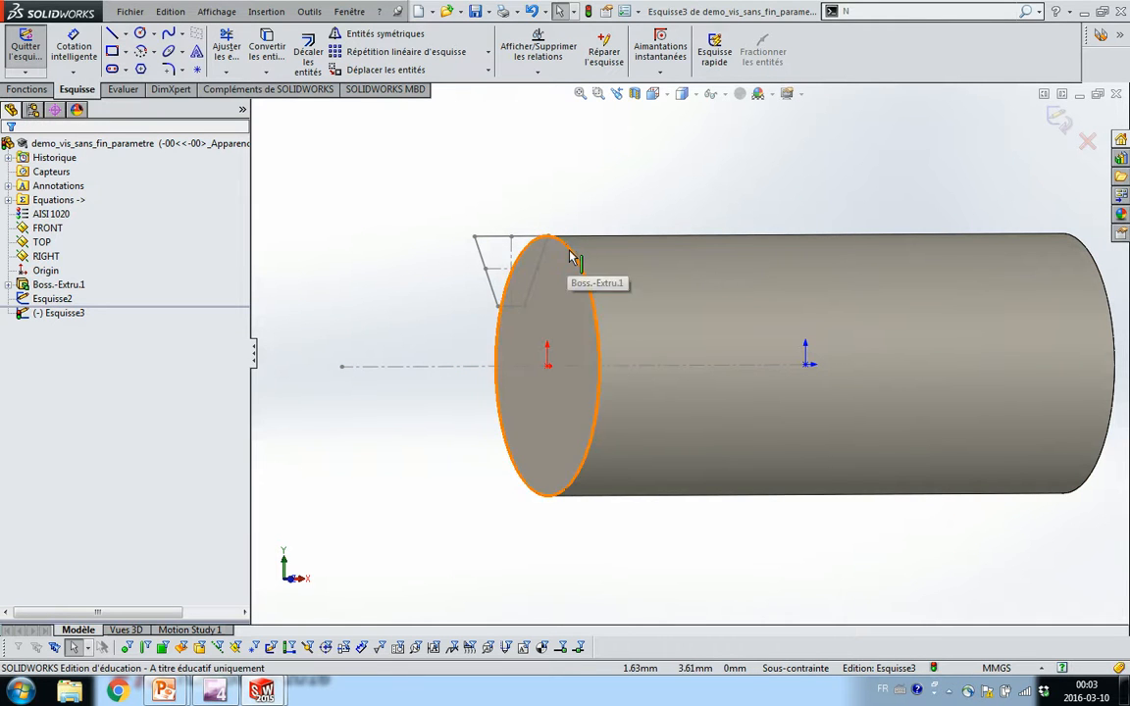
click(567, 257)
click(271, 47)
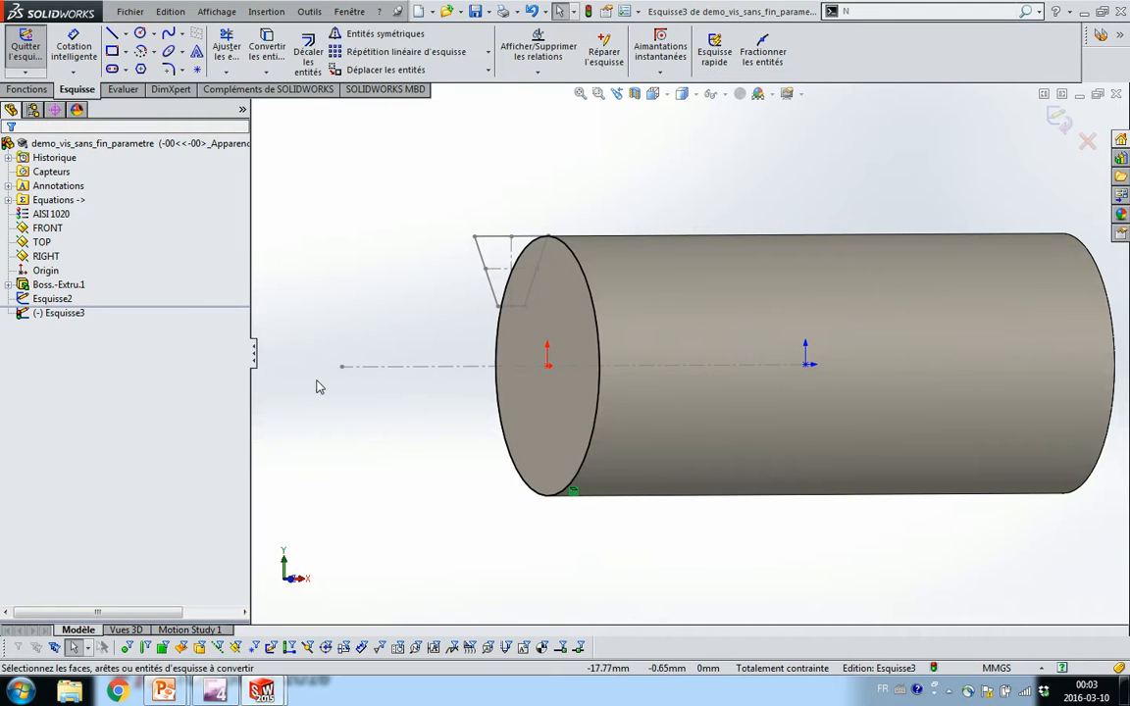
click(27, 49)
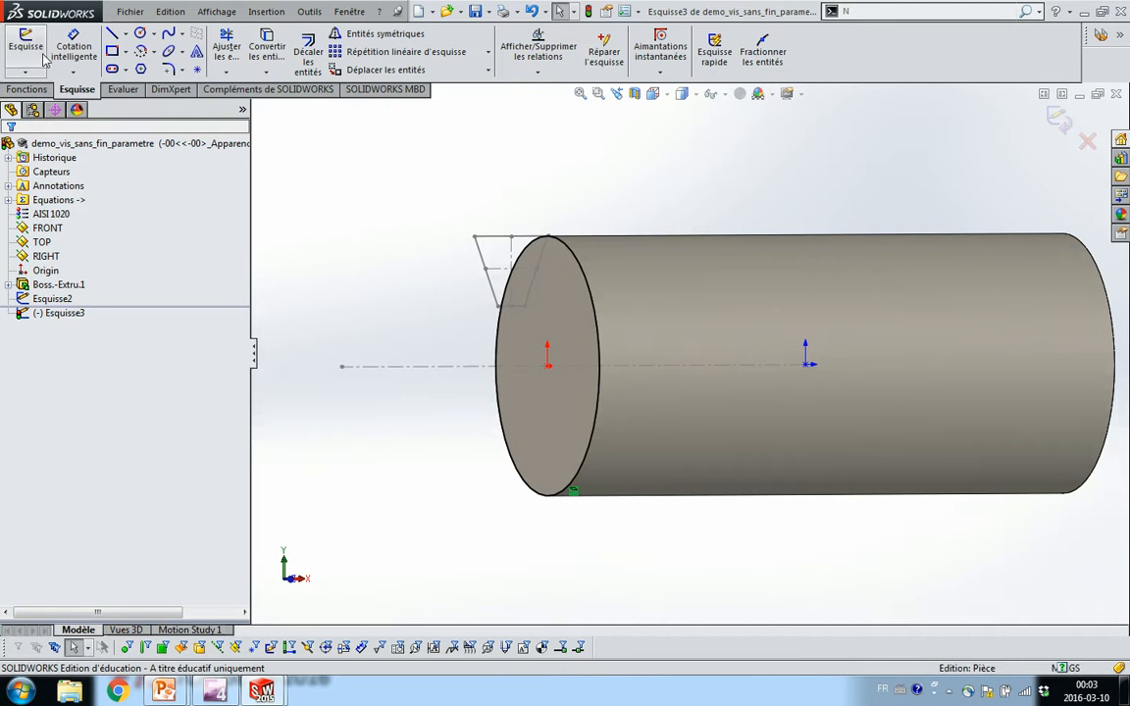
- Start a Helix/Spiral from the end-face circle sketch and move its settings clear of the cylinder preview
click(266, 11)
mouse_move(321, 168)
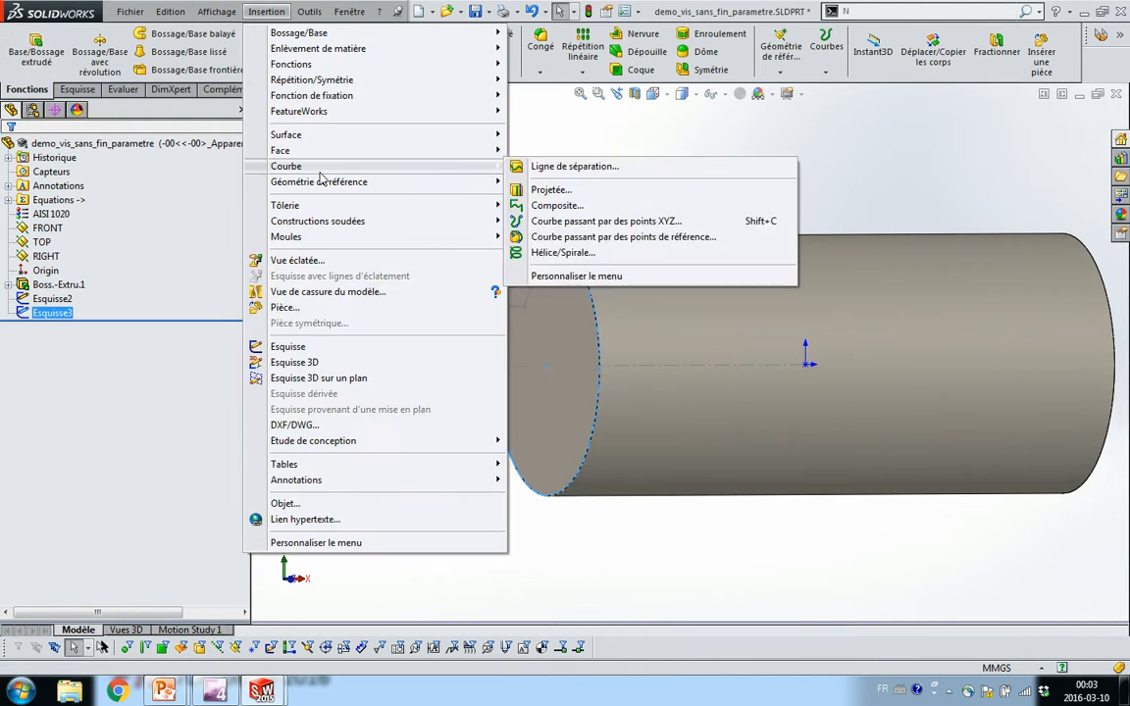
click(579, 250)
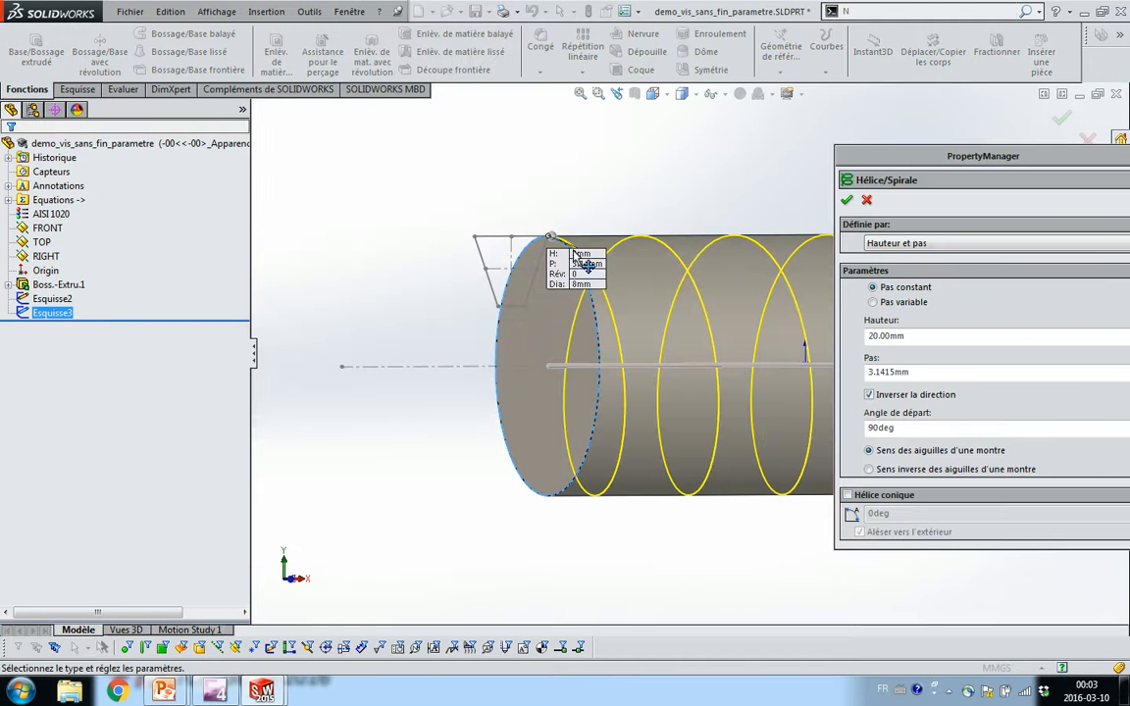
drag(883, 153, 318, 175)
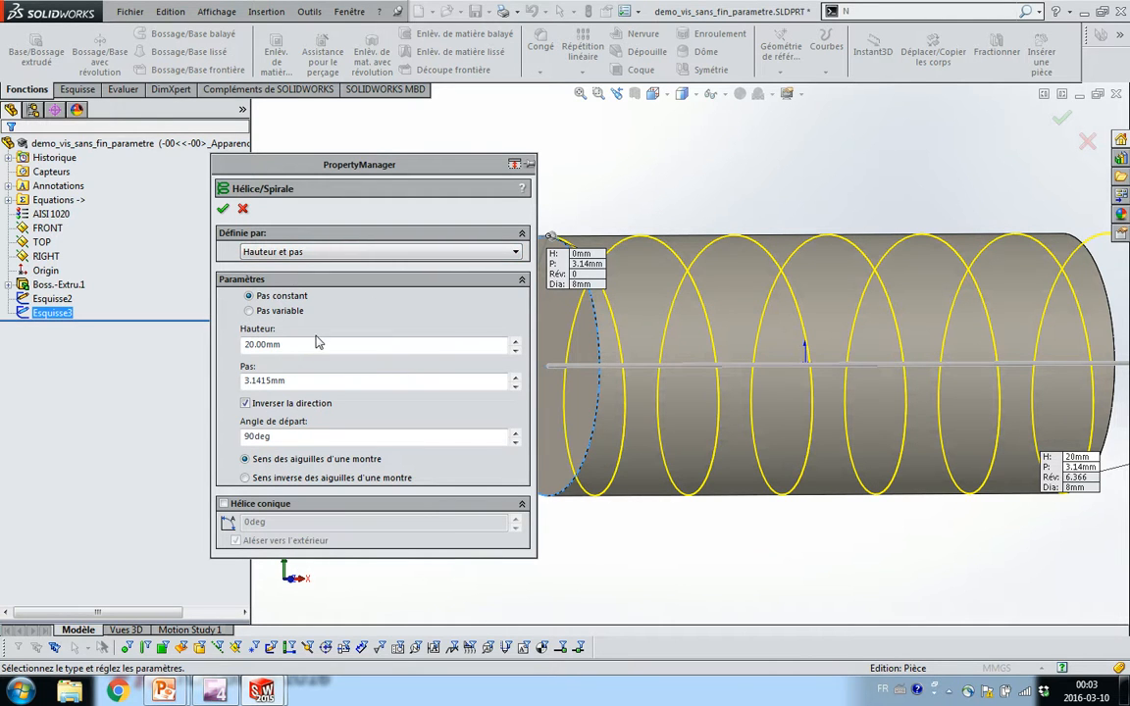
middle_drag(686, 480, 741, 518)
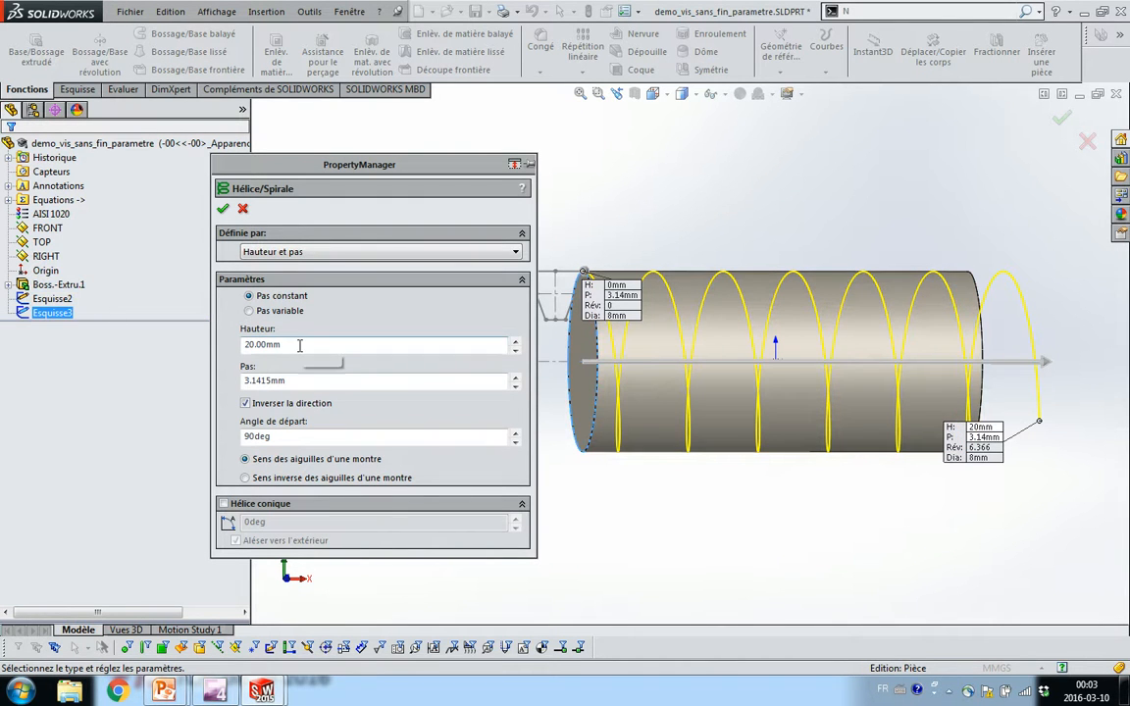
- Try to link the helix pitch to the global variable "px"
key(Tab)
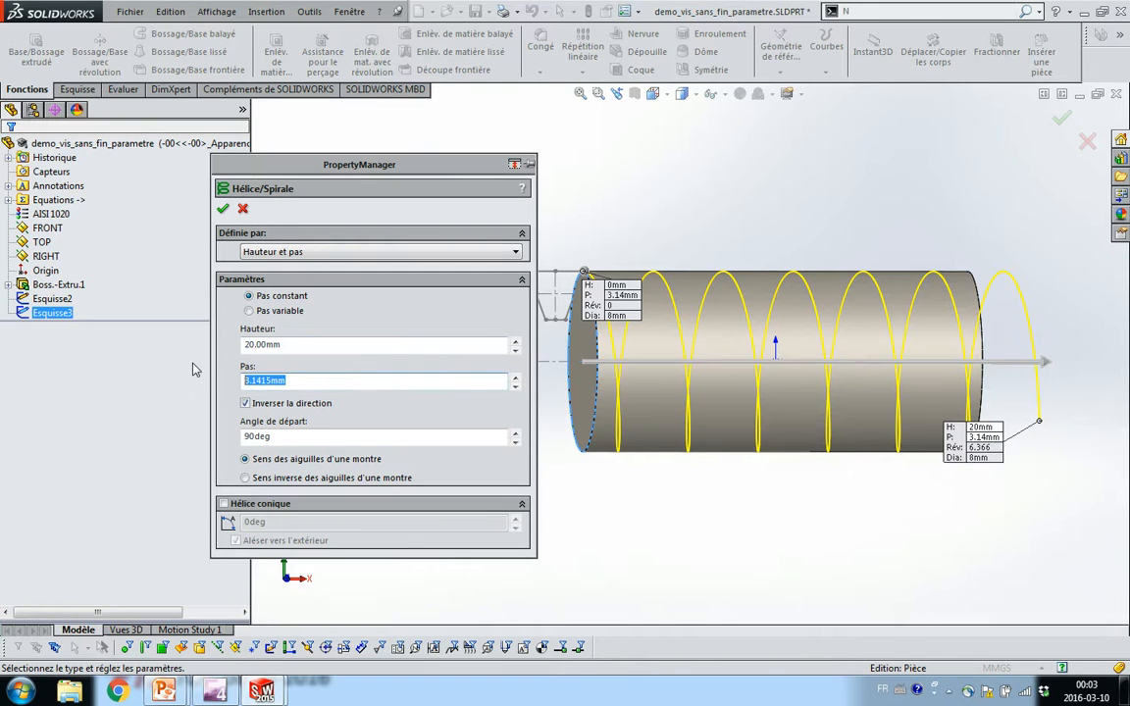
text(="px)
key(Return)
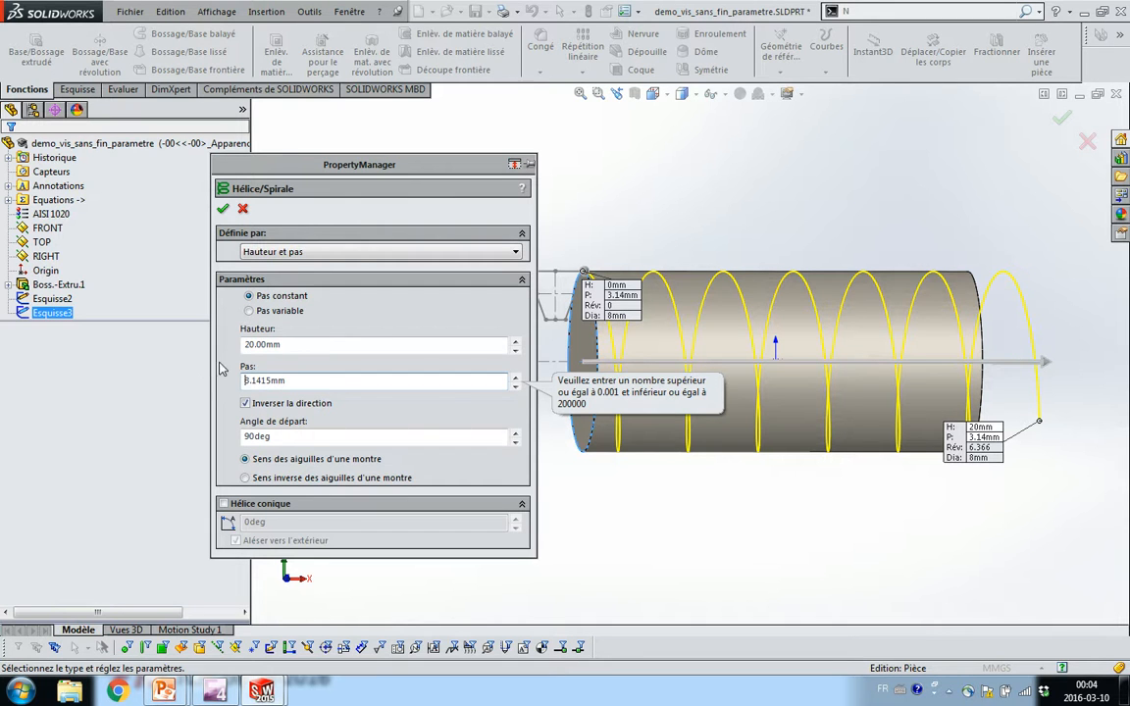
click(303, 346)
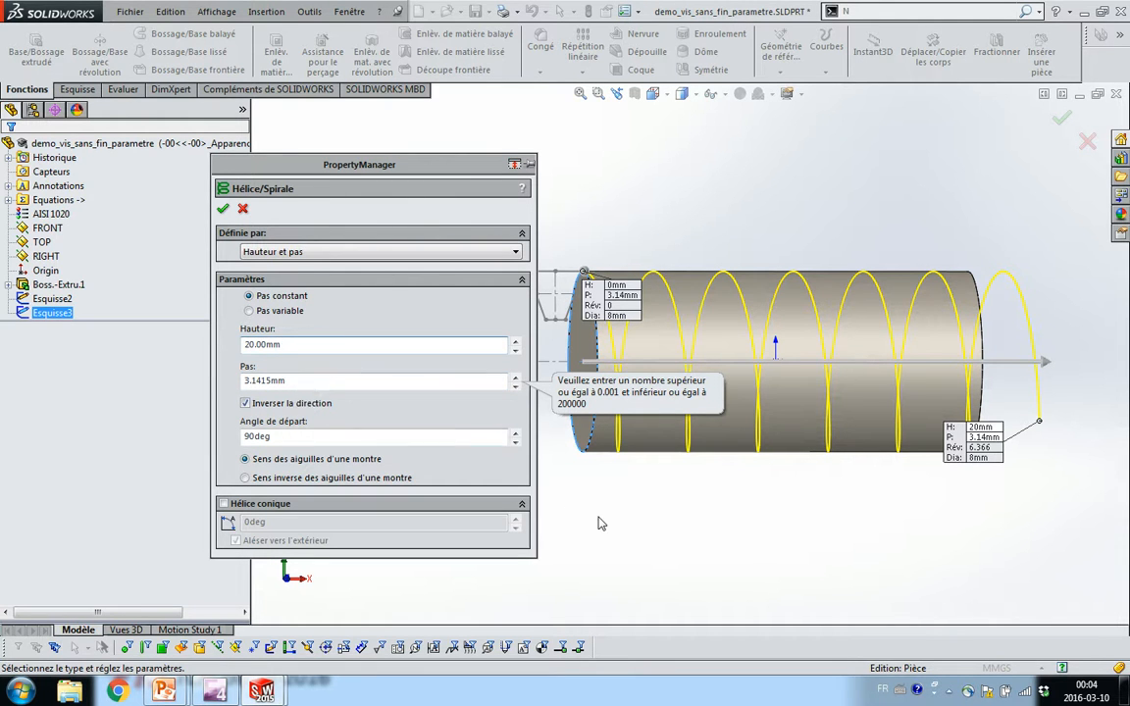
- Create the constant-pitch clockwise helix with 20 mm height, 3.1415 mm pitch, reversed direction and a 90° start angle
middle_drag(621, 526, 601, 512)
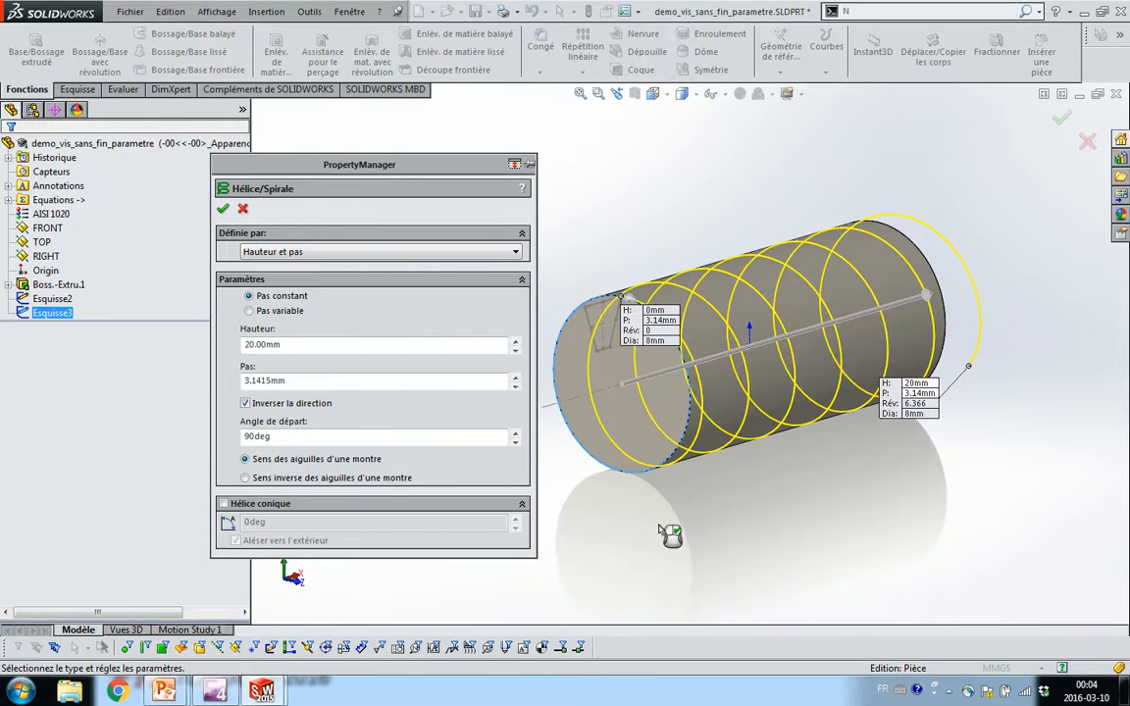
scroll(618, 304, down, 2)
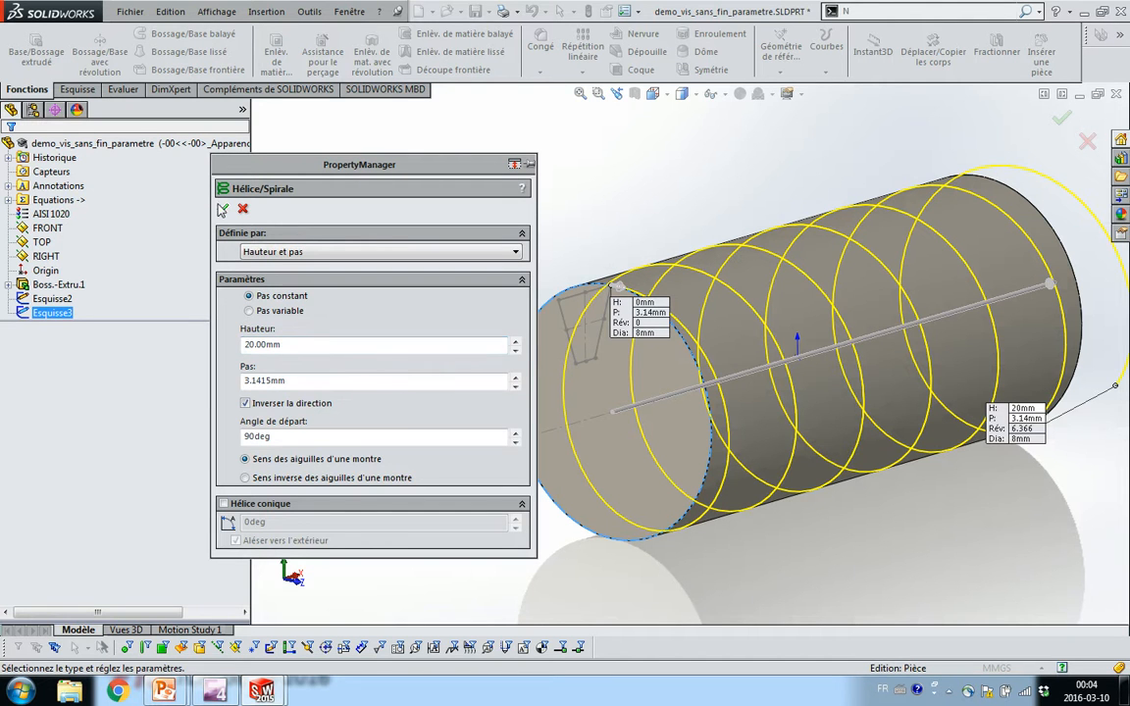
click(223, 210)
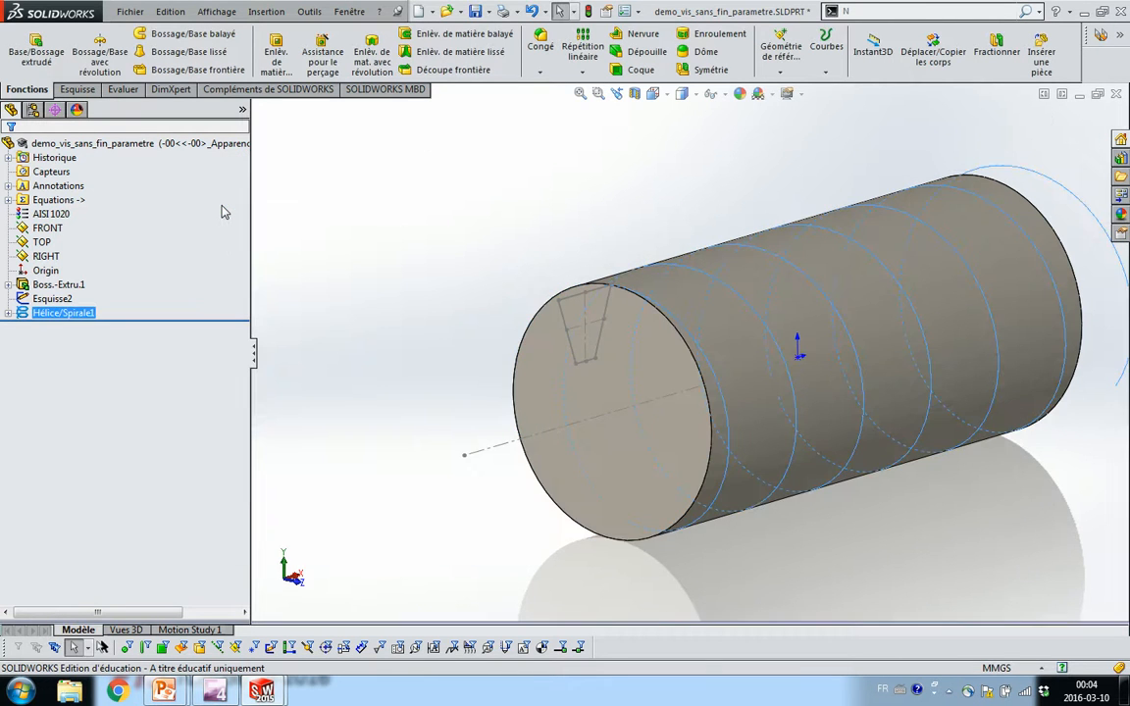
- Display the helix's dimensions and move its 20 mm height dimension above the cylinder
scroll(370, 315, up, 2)
middle_drag(398, 299, 377, 290)
ctrl+middle_drag(701, 235, 552, 255)
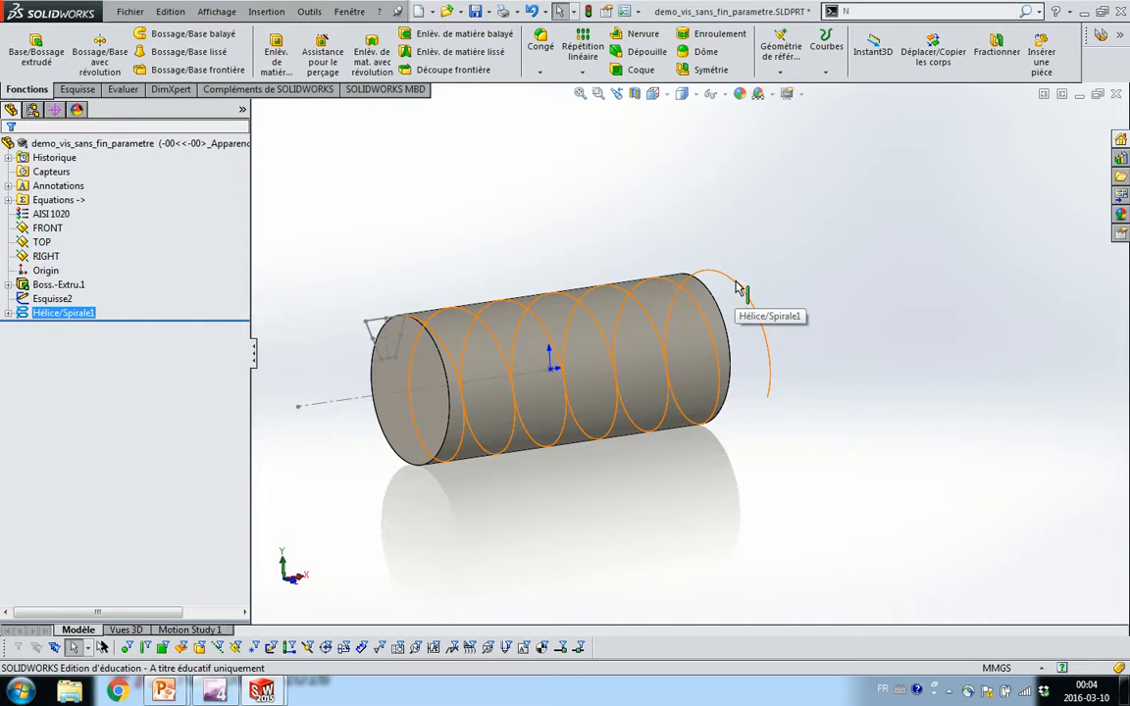
ctrl+middle_drag(739, 300, 829, 281)
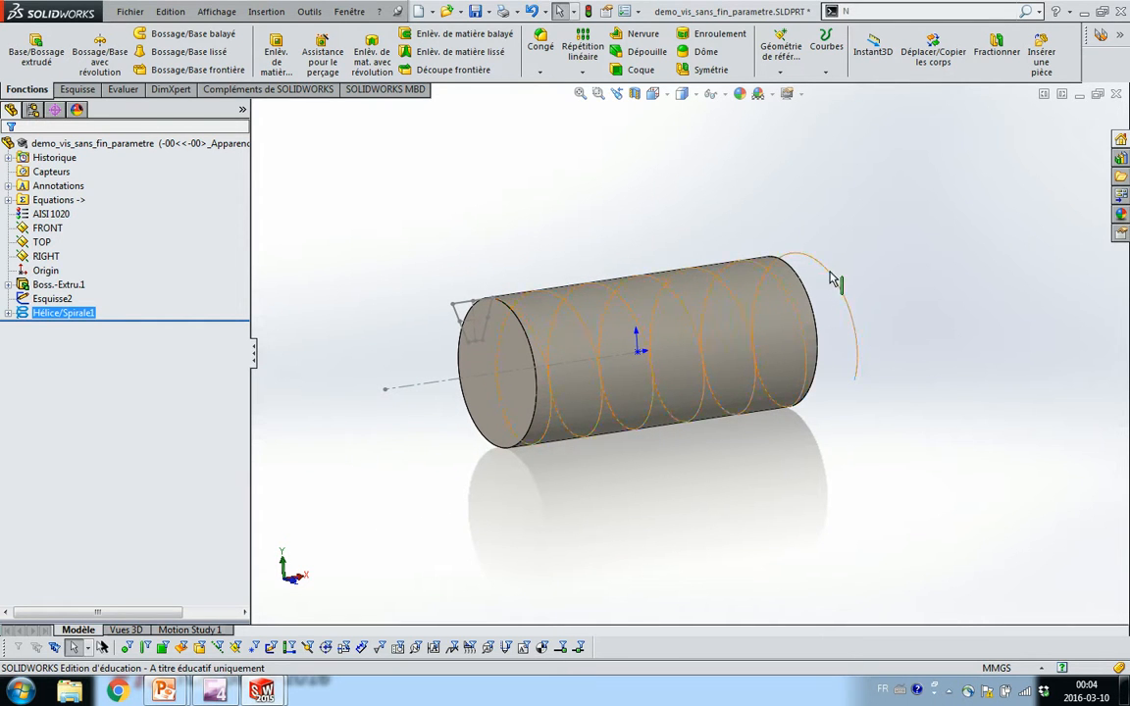
click(829, 277)
double_click(829, 277)
drag(647, 320, 619, 210)
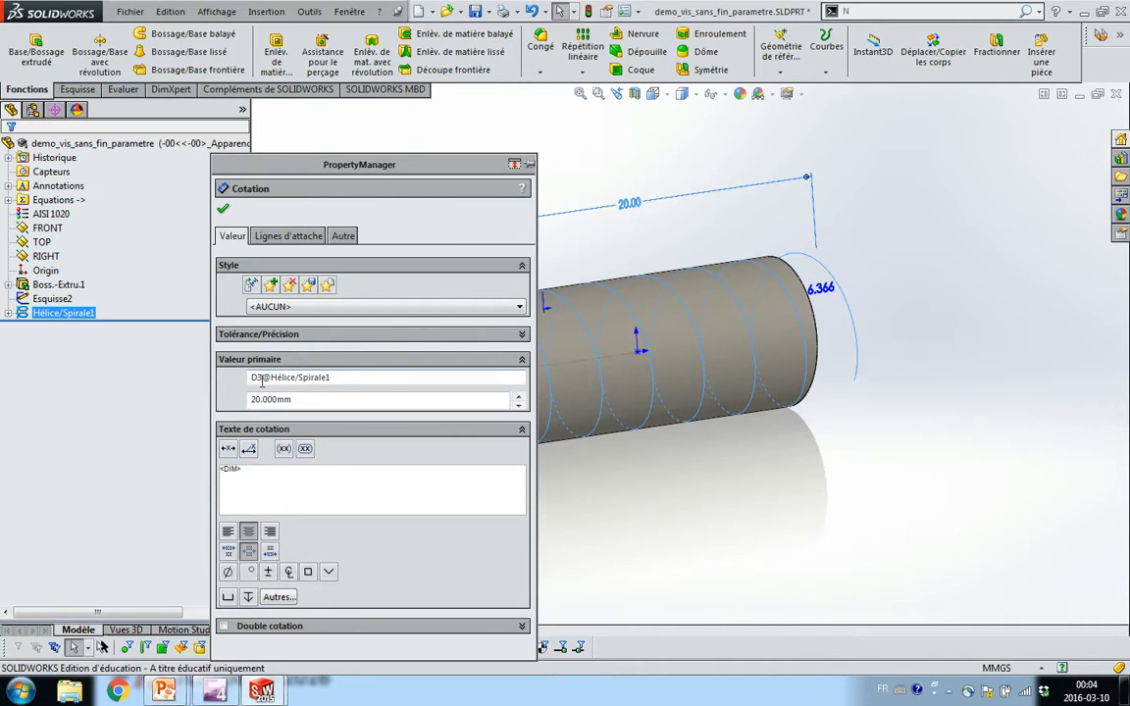
drag(261, 381, 245, 378)
text(lon)
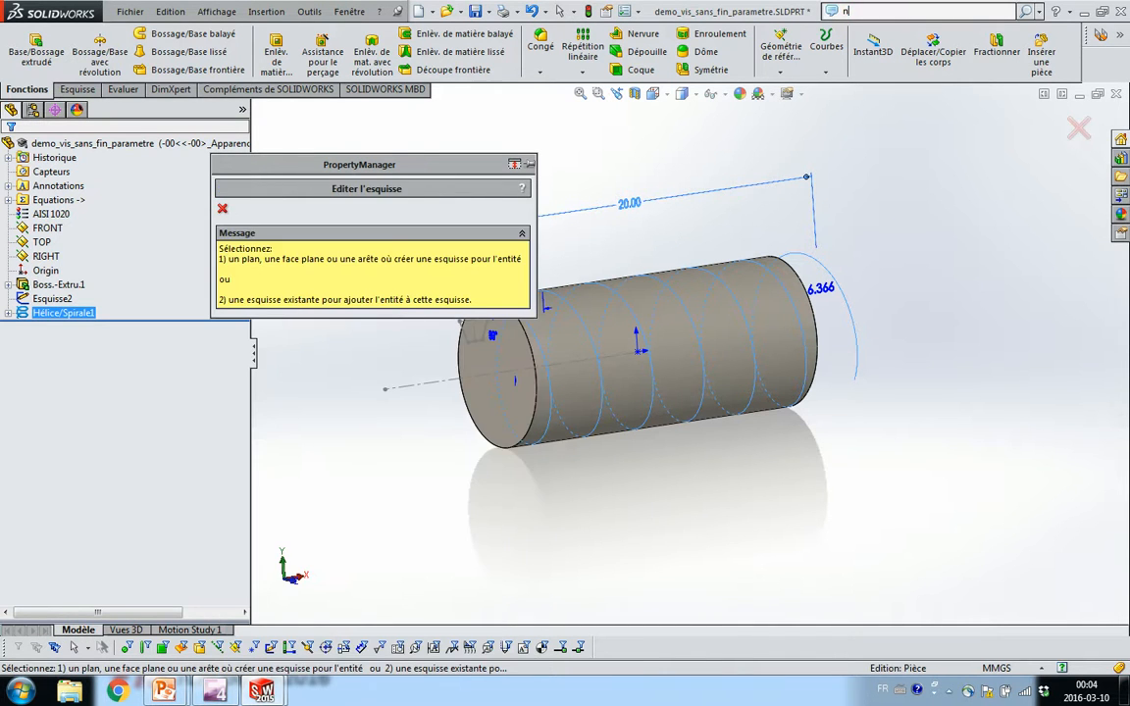
click(222, 209)
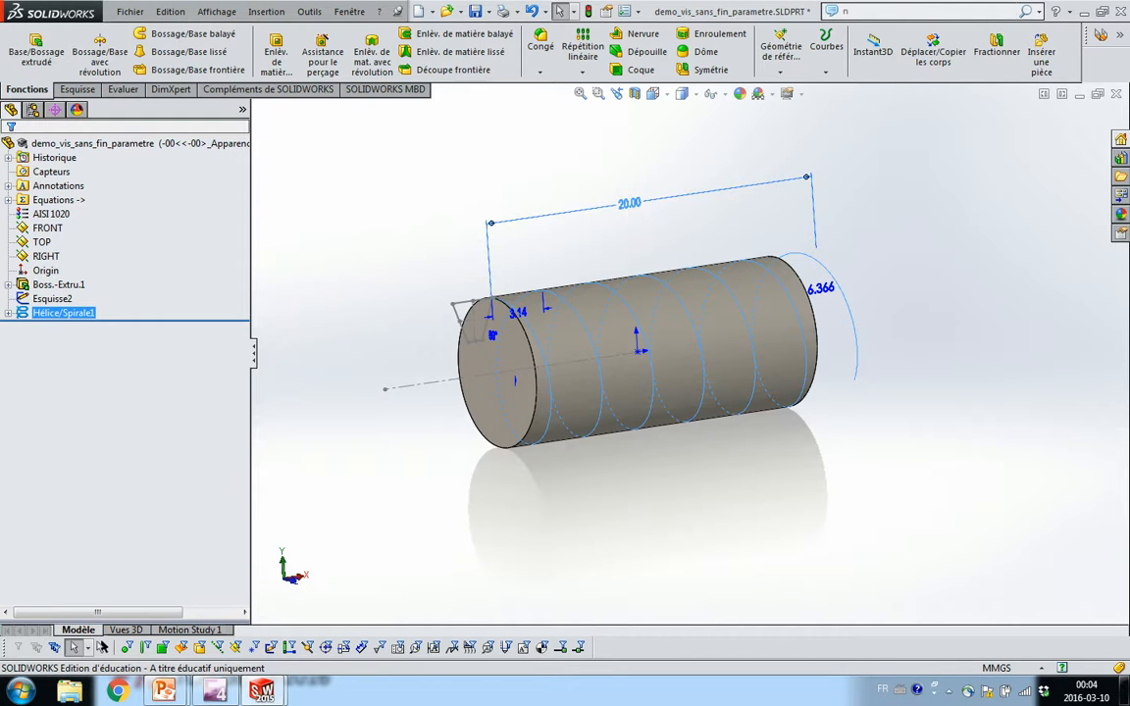
- Rename the helix's 20 mm height dimension as longueurhelice
double_click(630, 206)
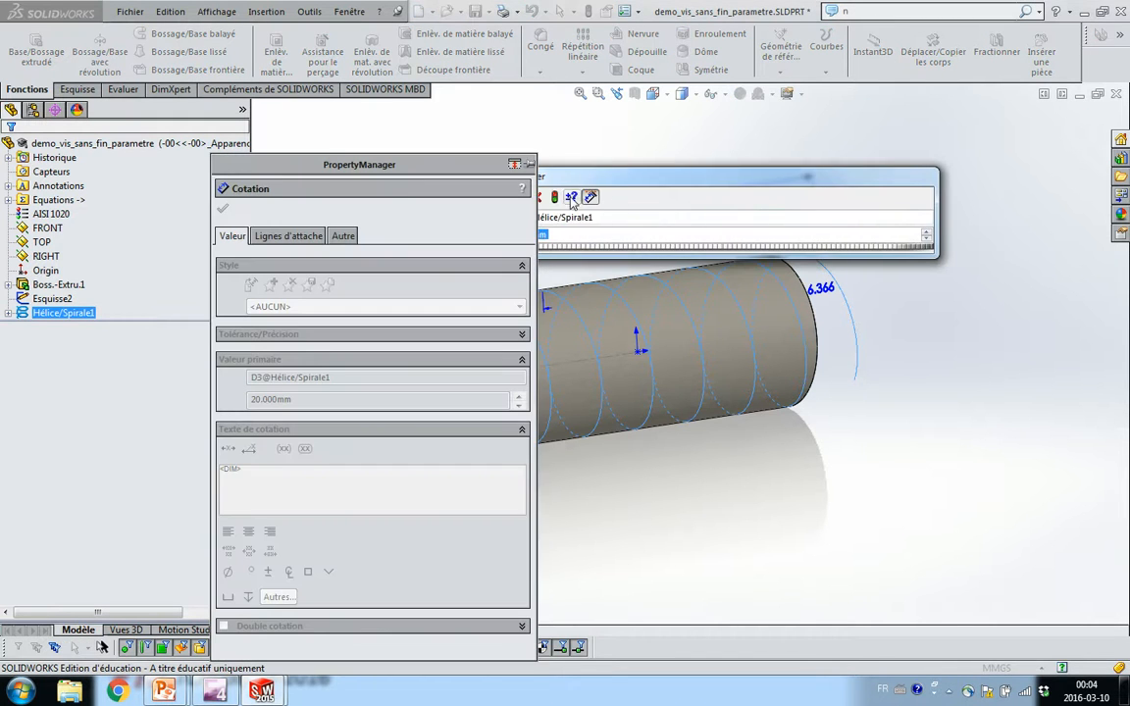
click(559, 197)
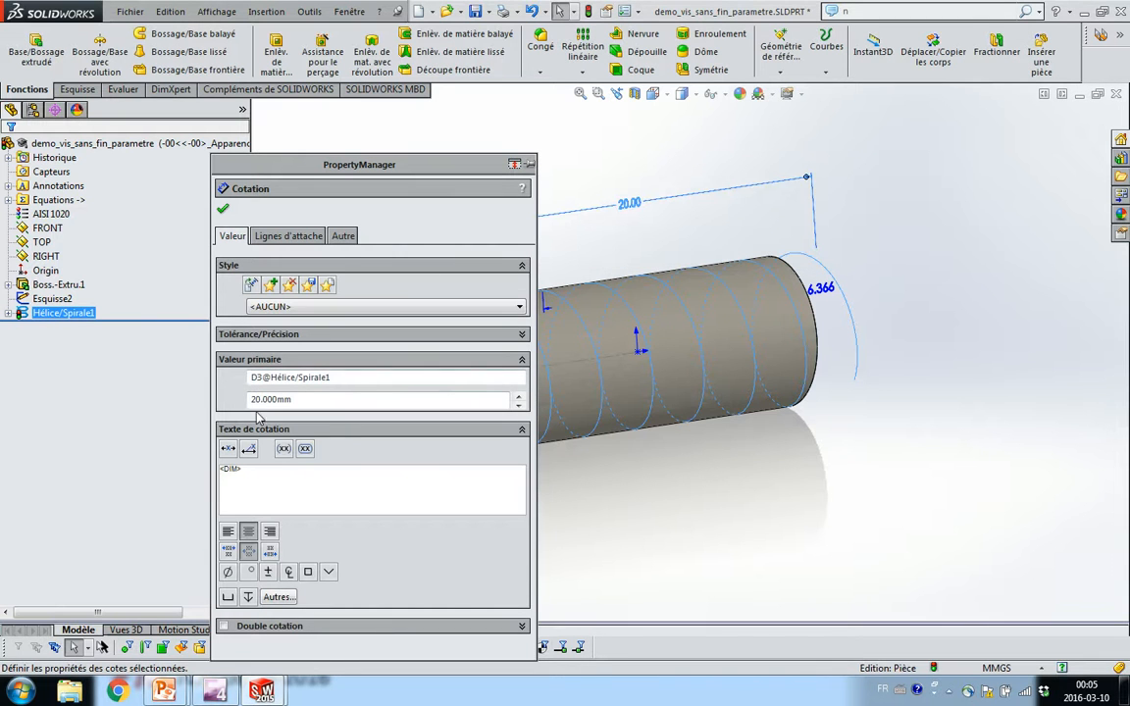
click(265, 377)
key(BackSpace)
key(BackSpace)
text(longueur)
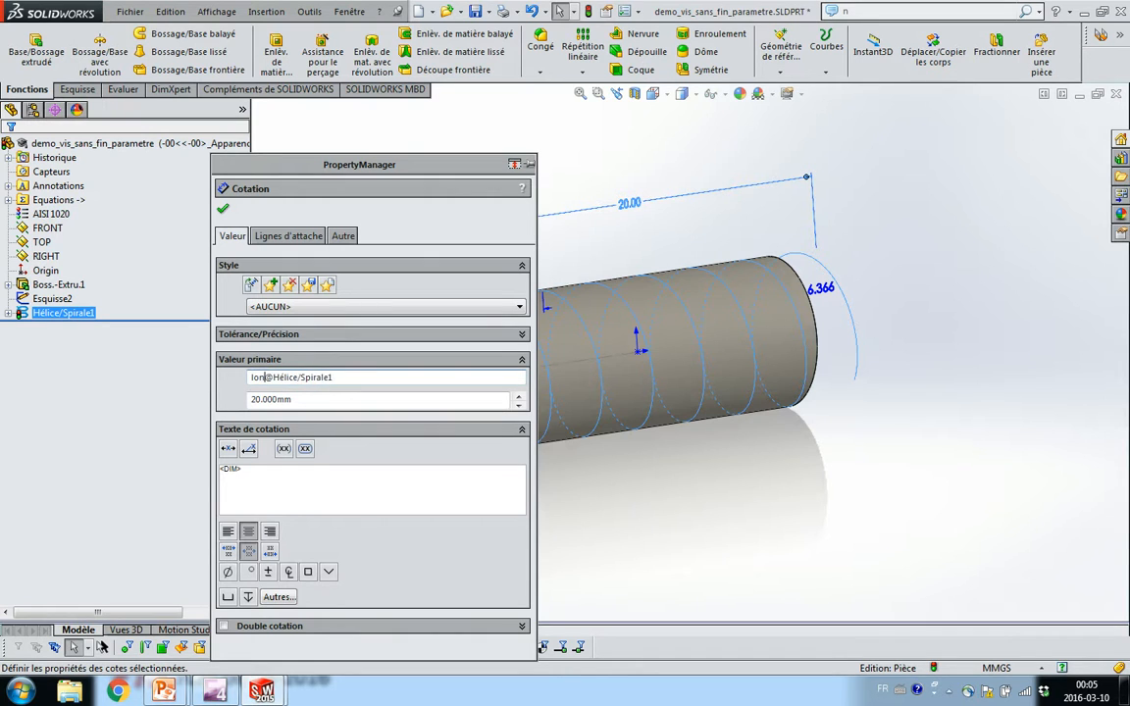
text(helice)
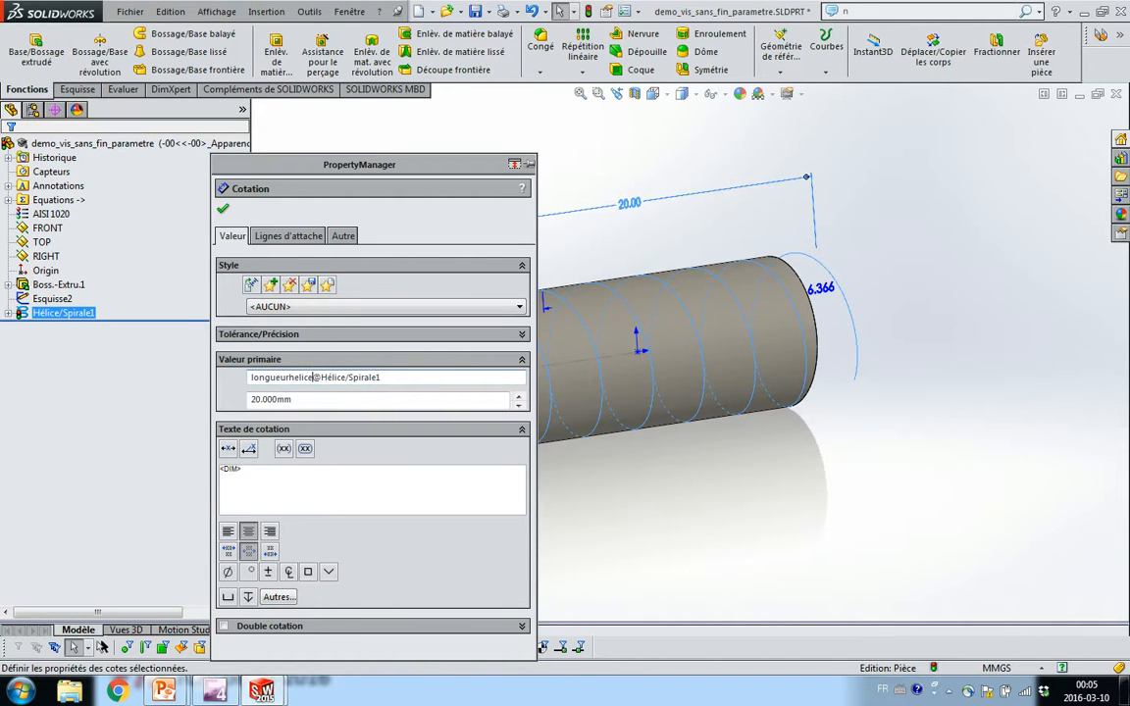
click(222, 208)
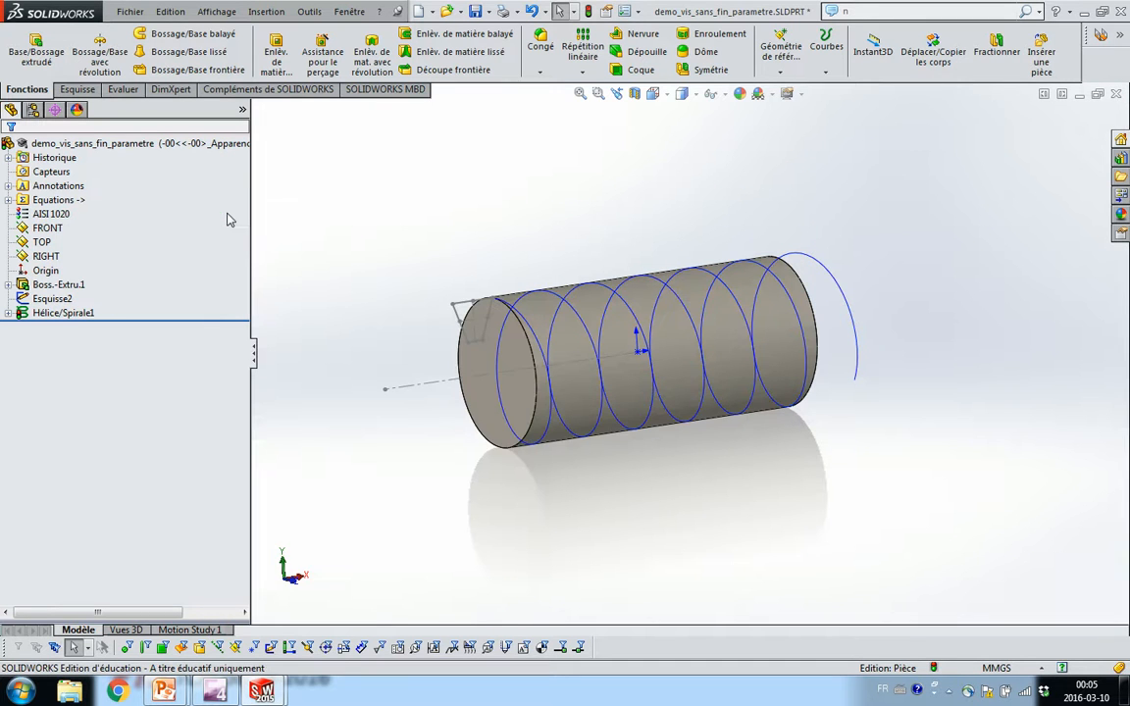
- Display the helix's dimensions again and move its pitch dimension above the cylinder
click(851, 324)
double_click(851, 325)
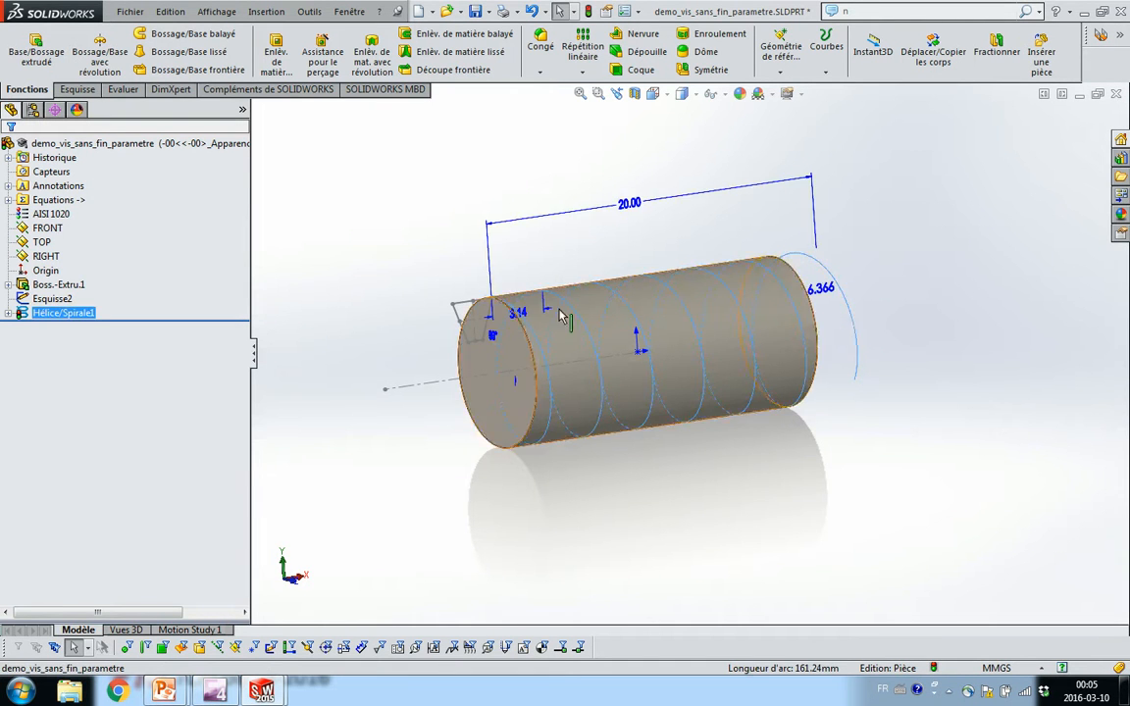
click(525, 253)
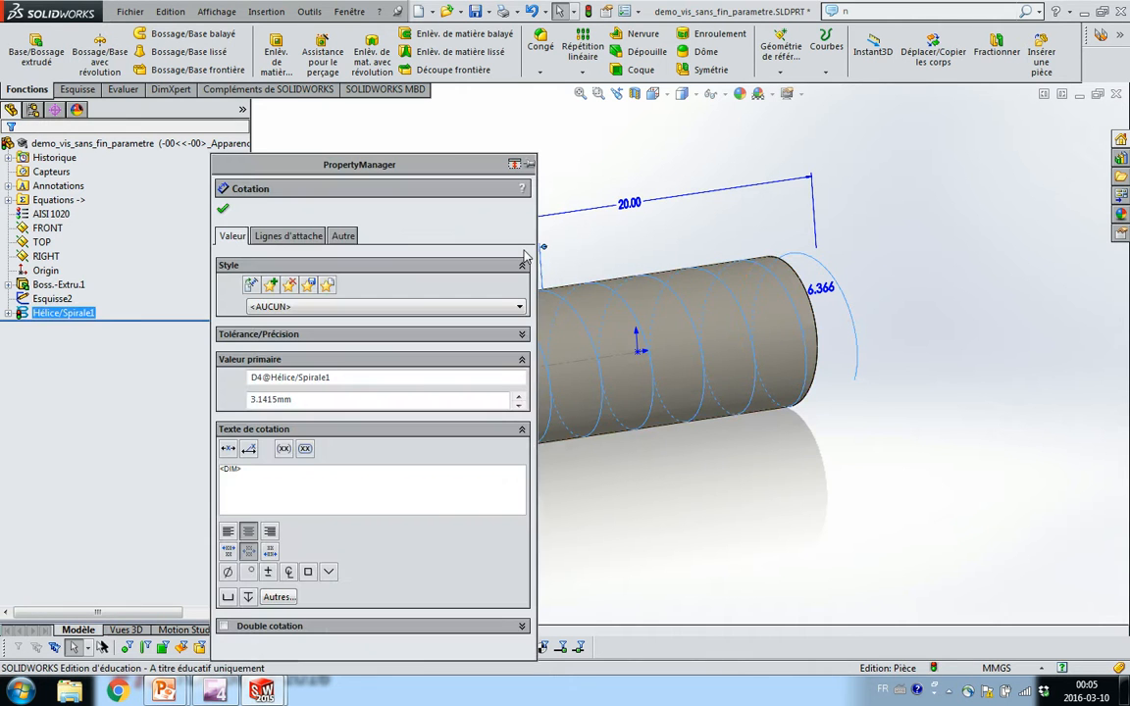
drag(433, 164, 305, 158)
- Rename the helix's pitch dimension as pashelice
double_click(512, 249)
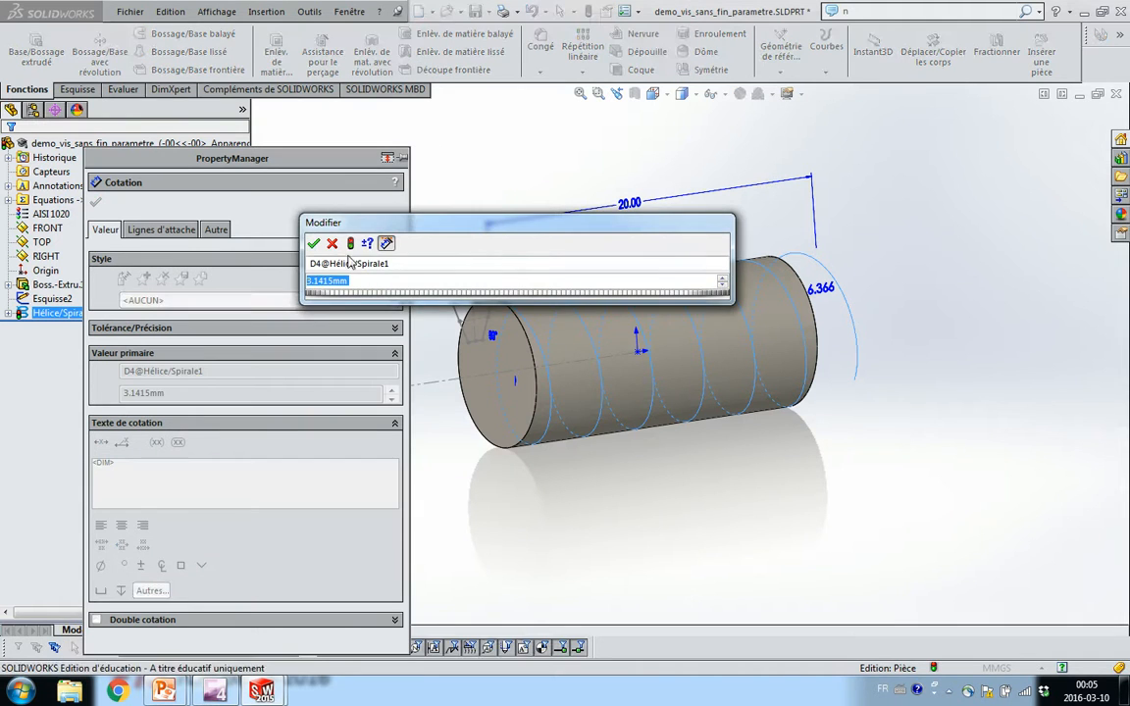
click(316, 244)
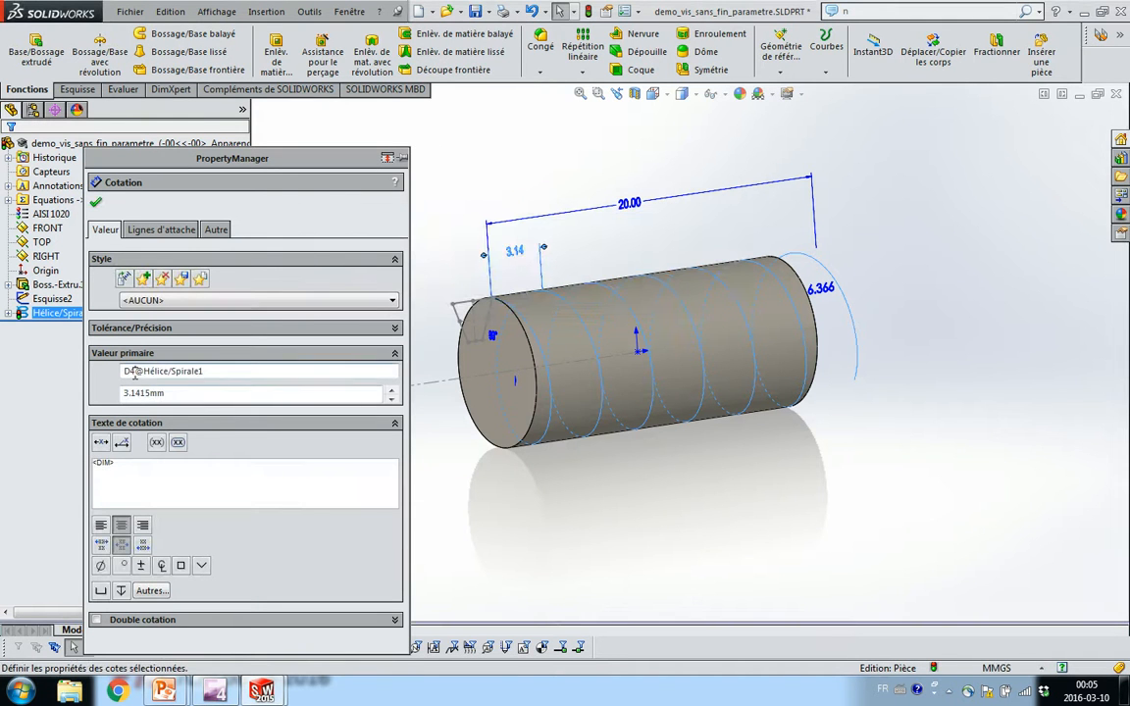
key(BackSpace)
key(BackSpace)
text(pashelcie)
key(BackSpace)
key(BackSpace)
key(BackSpace)
key(BackSpace)
text(lice)
click(95, 202)
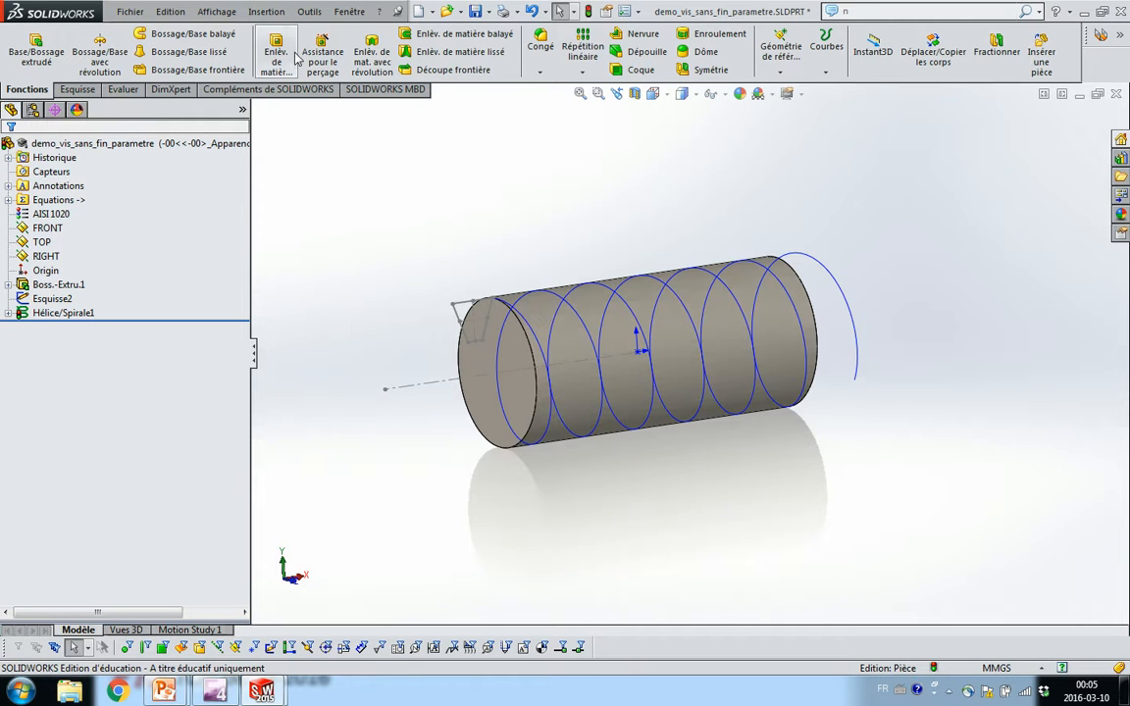
- Insert an automatically created design table (Famille de pièces) with the options for adding new parameters and new configurations turned off
click(266, 13)
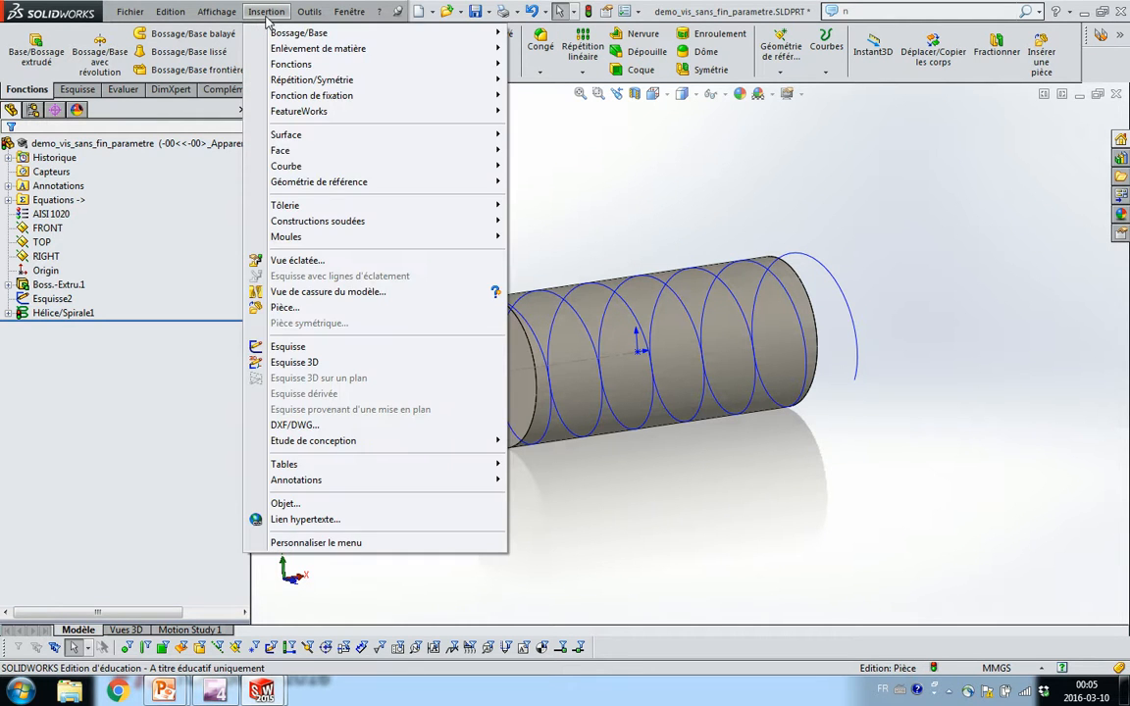
mouse_move(362, 467)
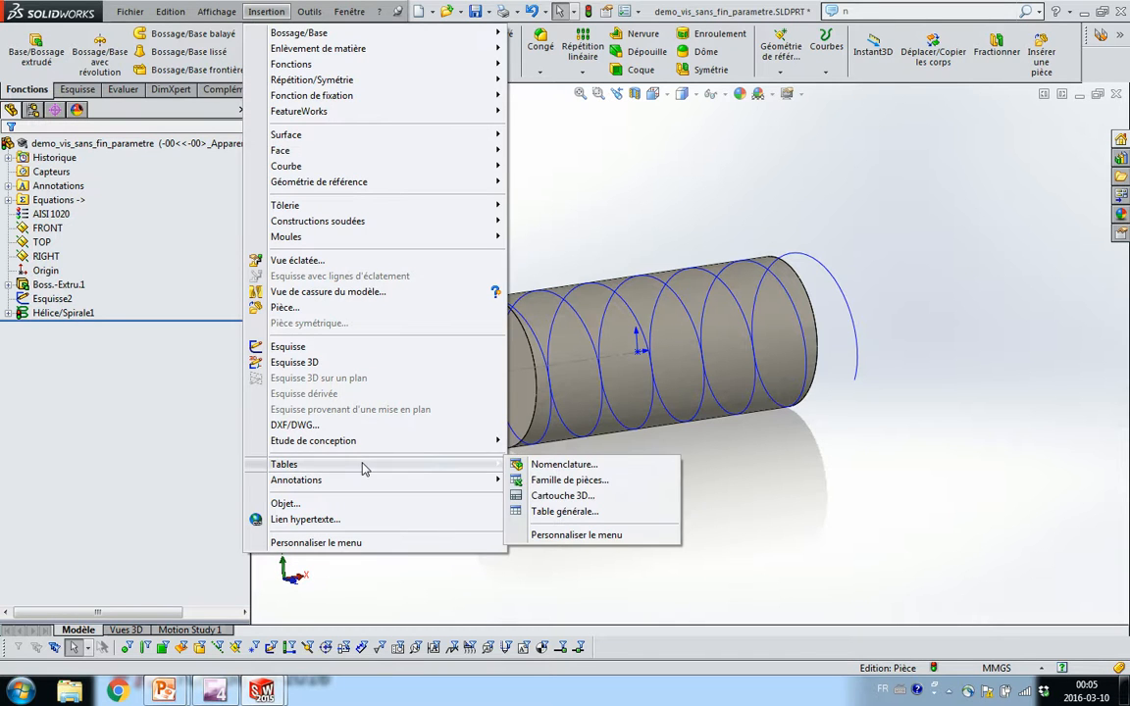
click(568, 479)
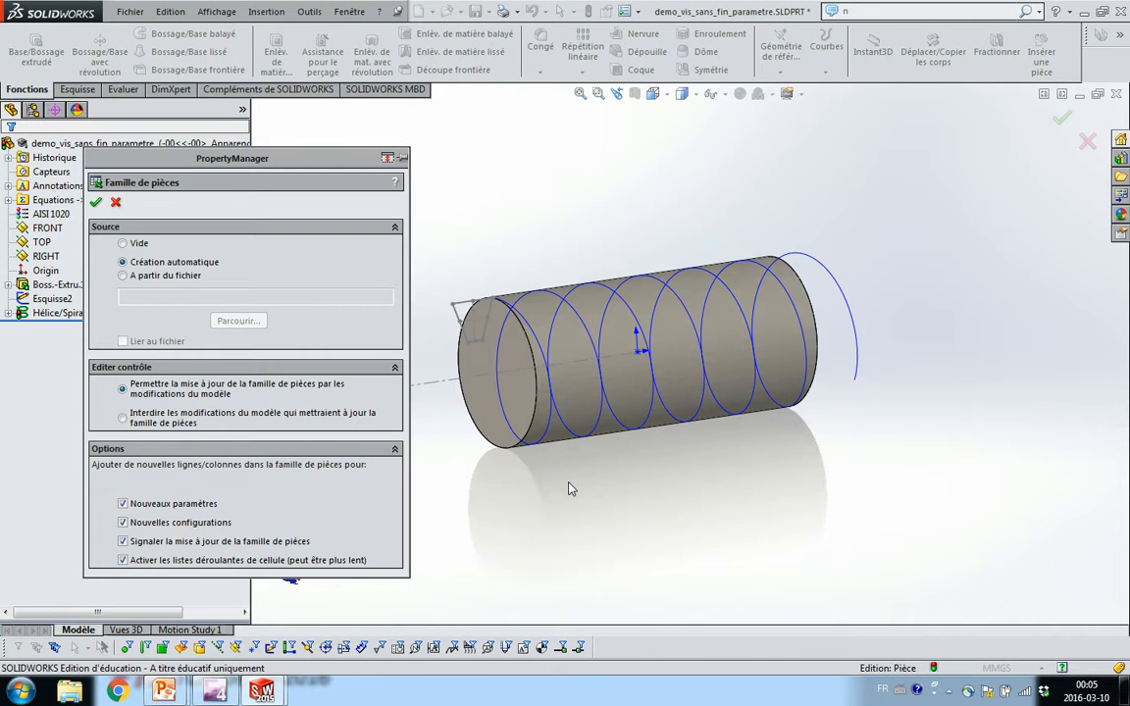
click(122, 521)
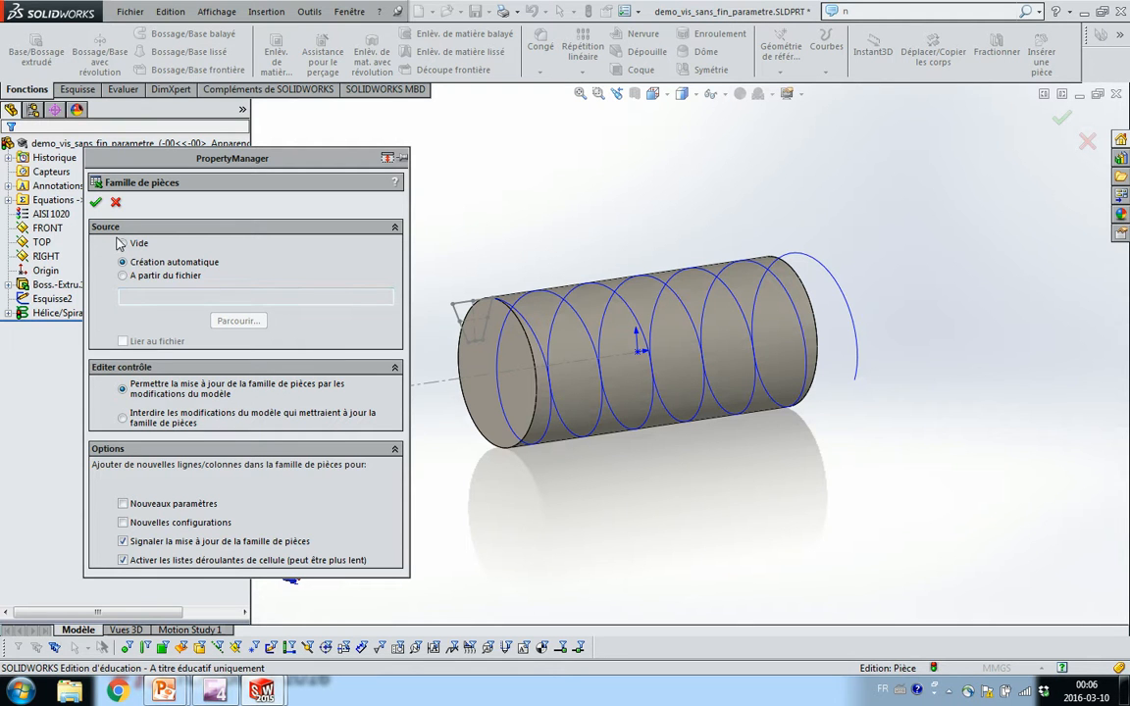
mouse_move(201, 158)
mouse_down()
mouse_move(384, 144)
mouse_move(204, 149)
mouse_move(217, 145)
mouse_up()
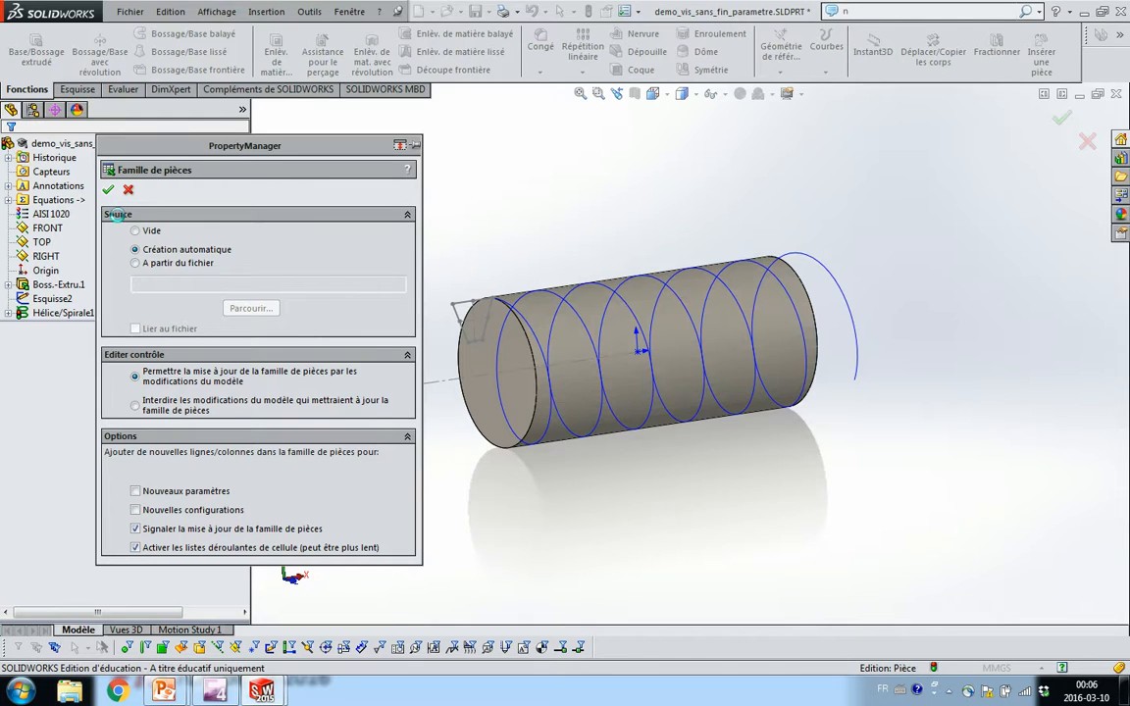
click(108, 189)
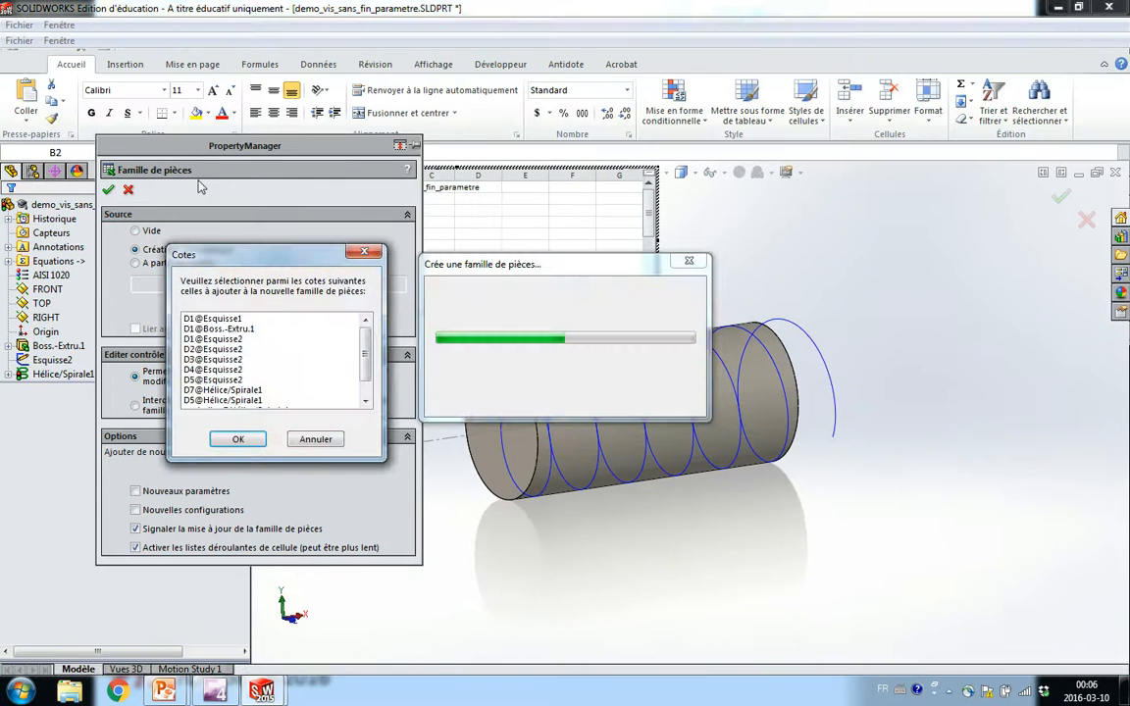
- Include the helix dimensions pashelice@Hélice/Spirale1 and longueurhelice@Hélice/Spirale1 as columns of the new design table
drag(366, 363, 366, 385)
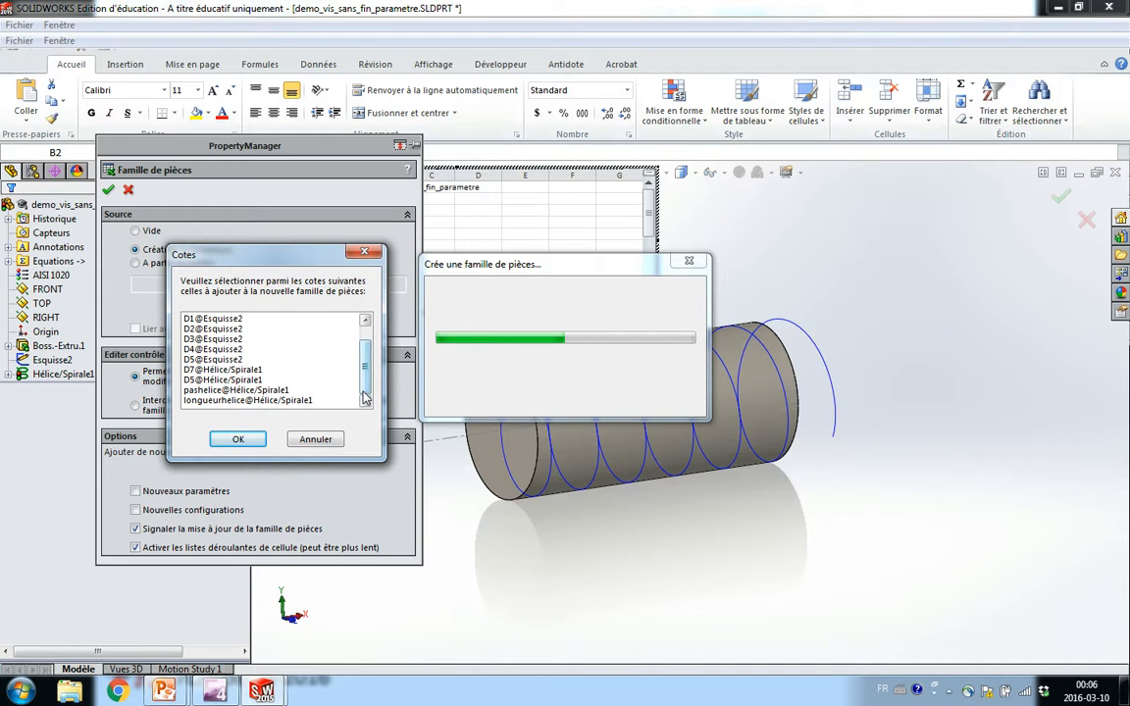
click(220, 390)
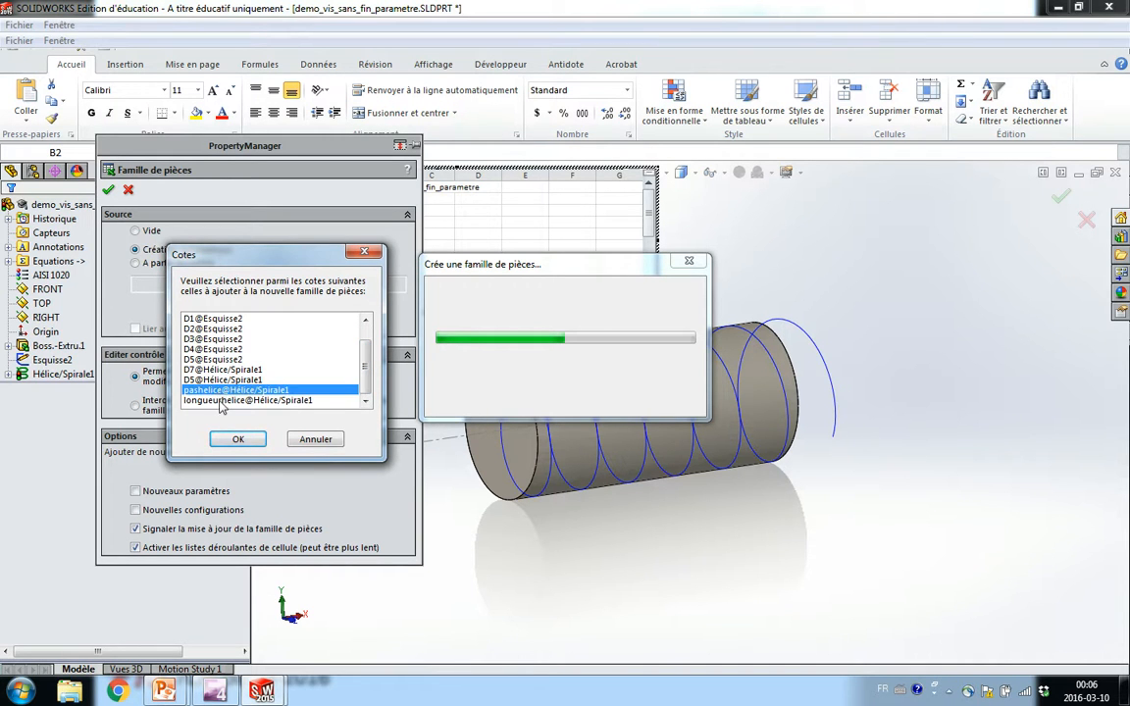
ctrl+click(220, 402)
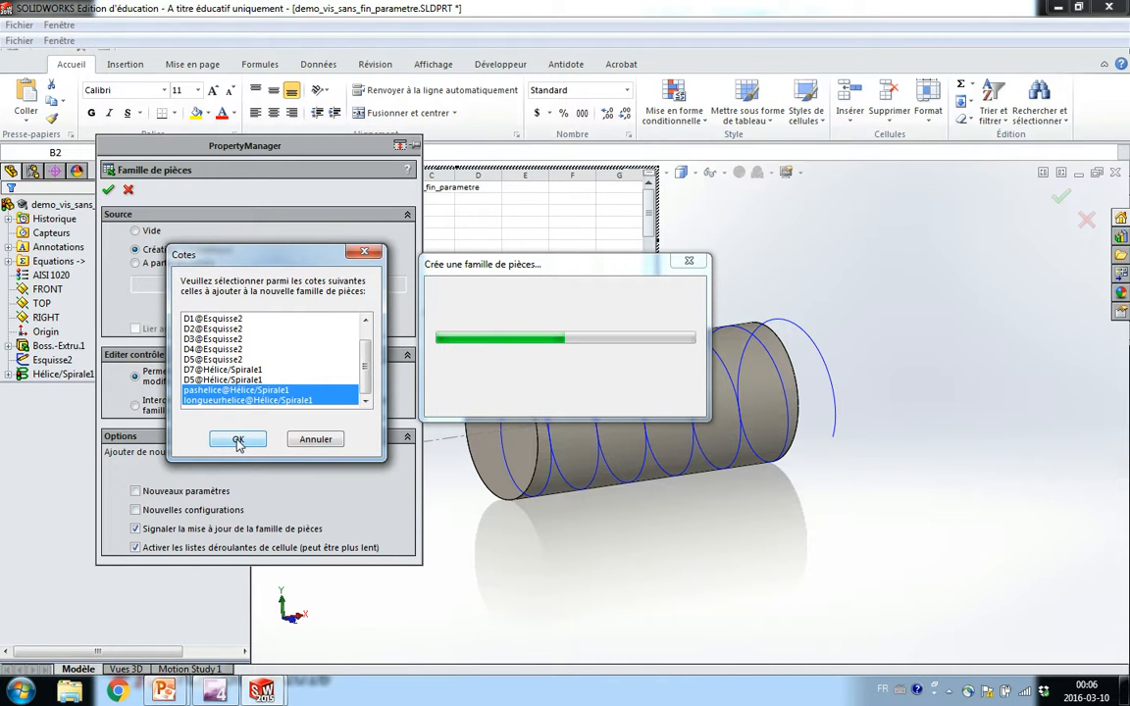
click(238, 440)
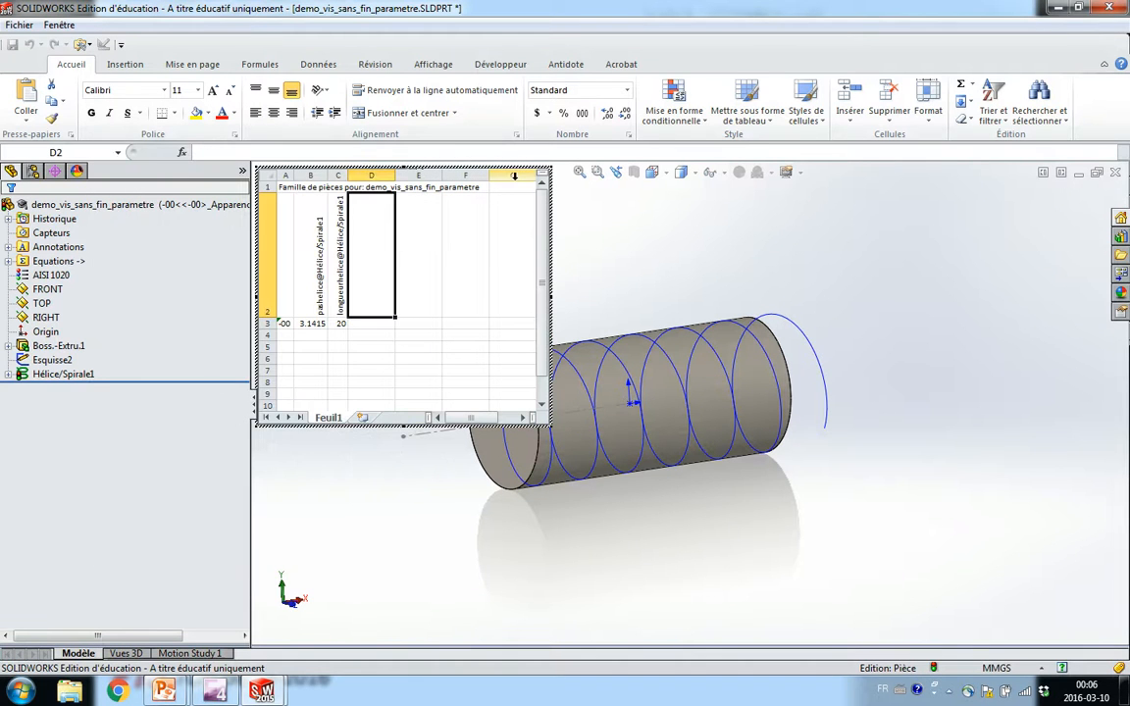
- Set the pashelice value in cell B3 of the design table to the text formula '="px"
click(312, 324)
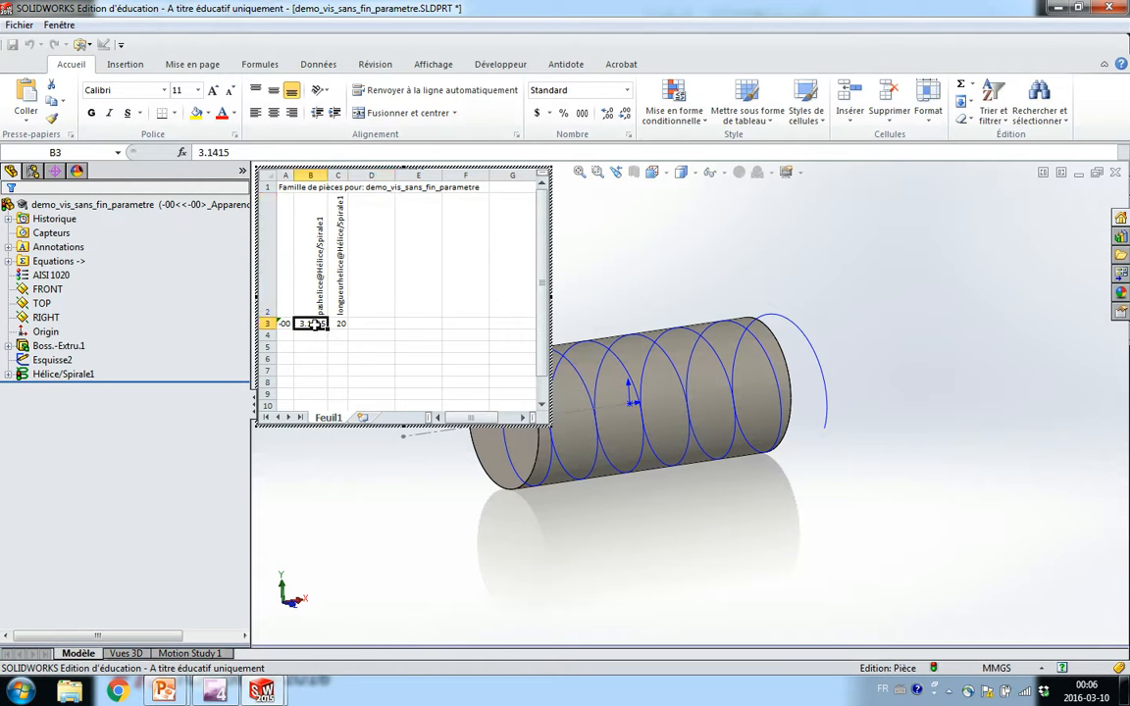
drag(241, 154, 189, 152)
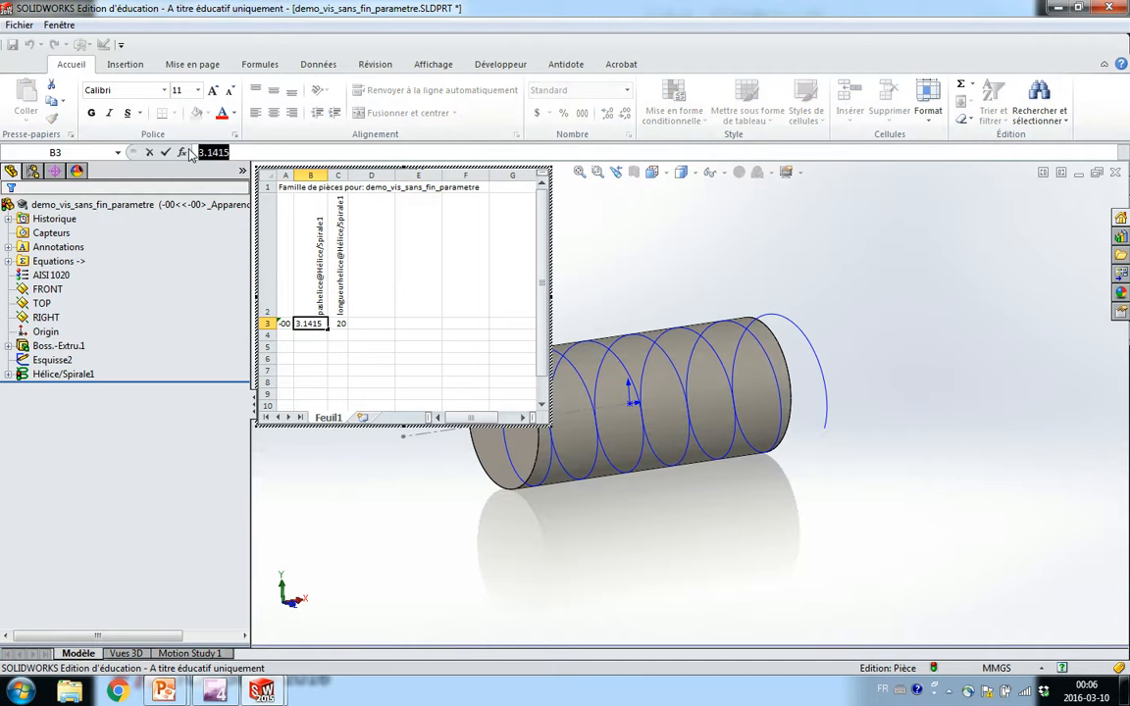
text(')
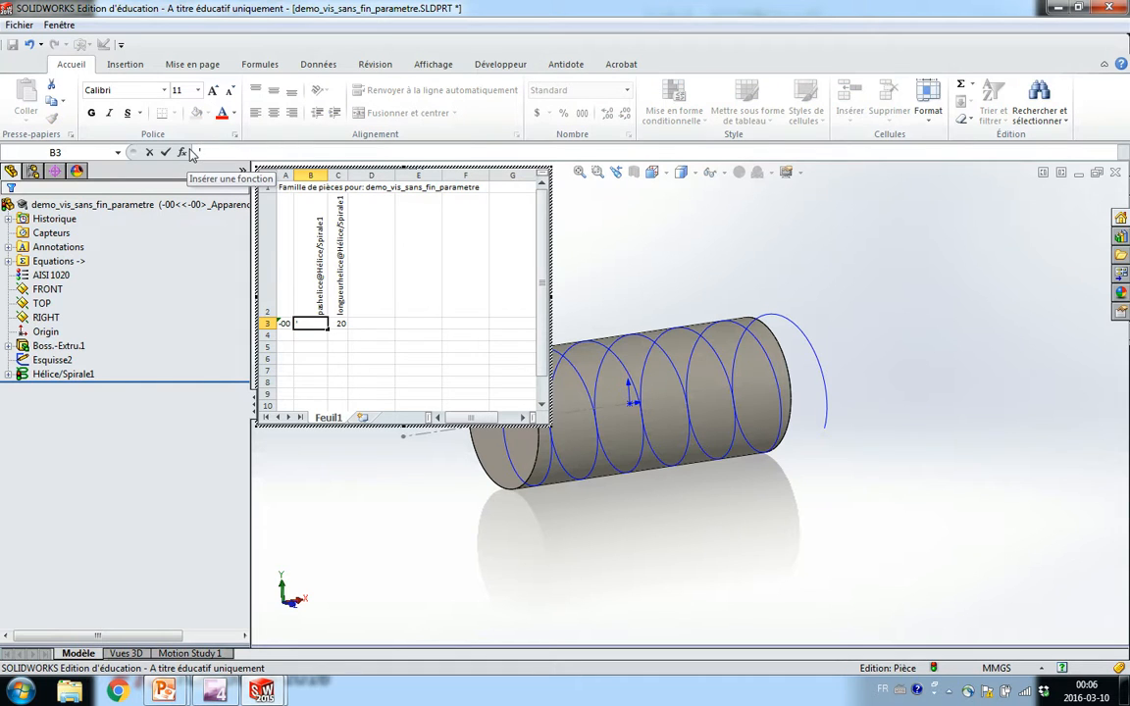
text(=)
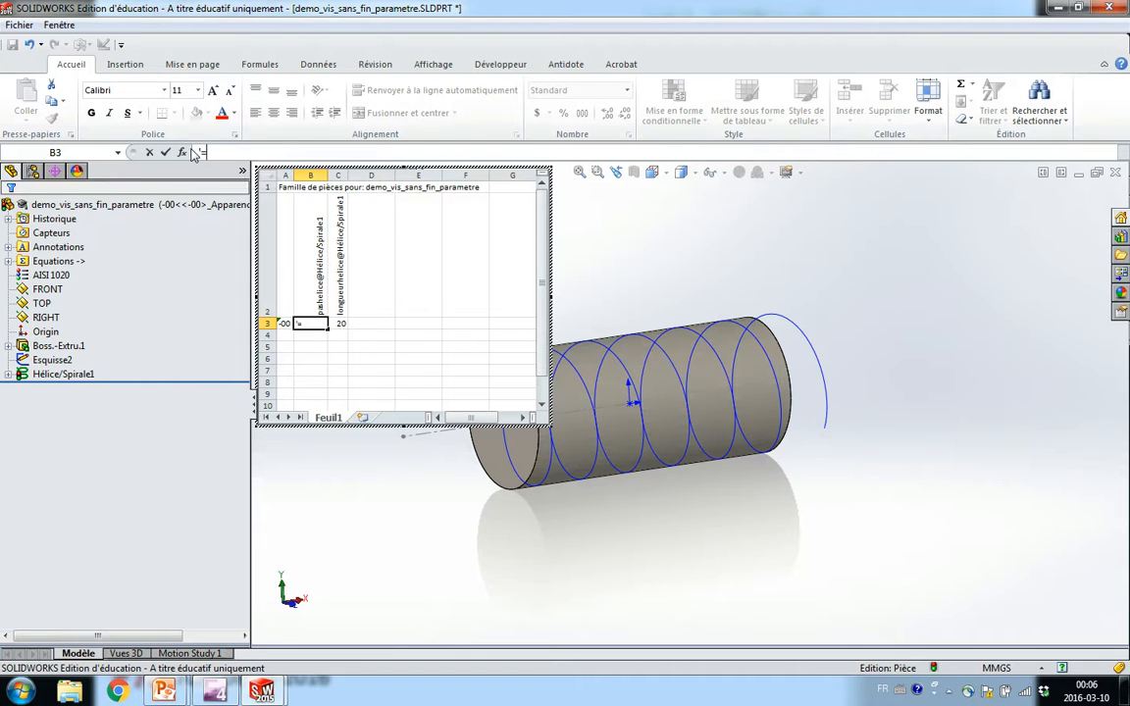
text("px)
key(Tab)
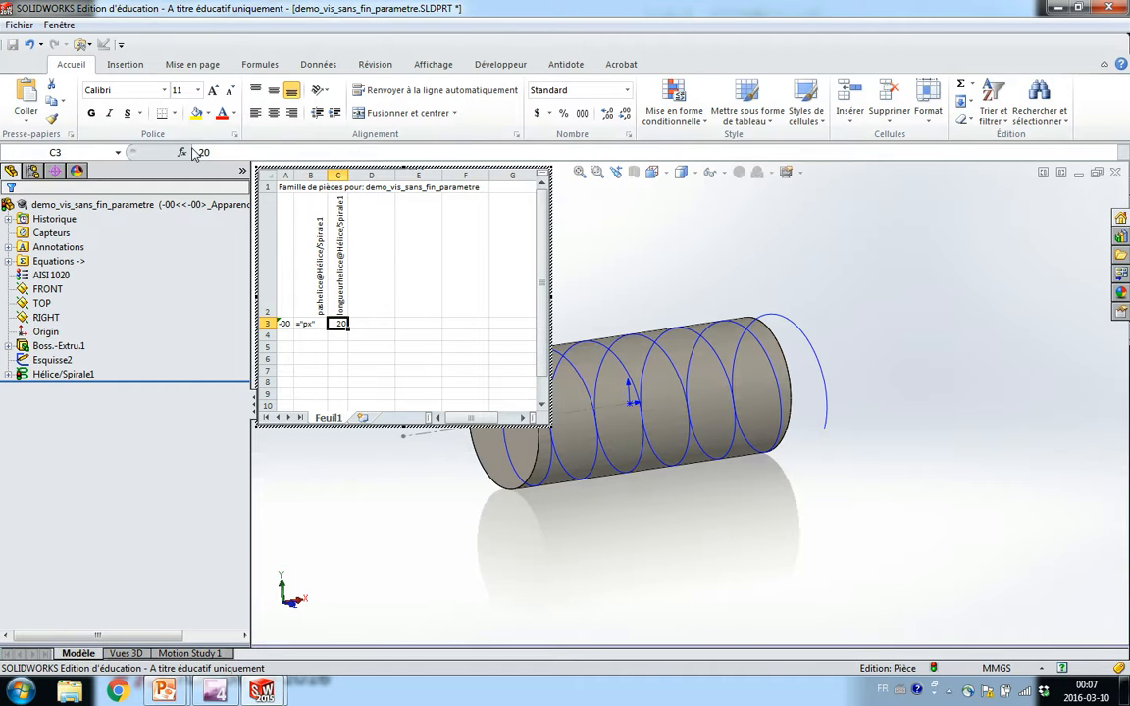
- Set the longueurhelice value in cell C3 to the text formula '="F"*1.2 and close the design table
text(=)
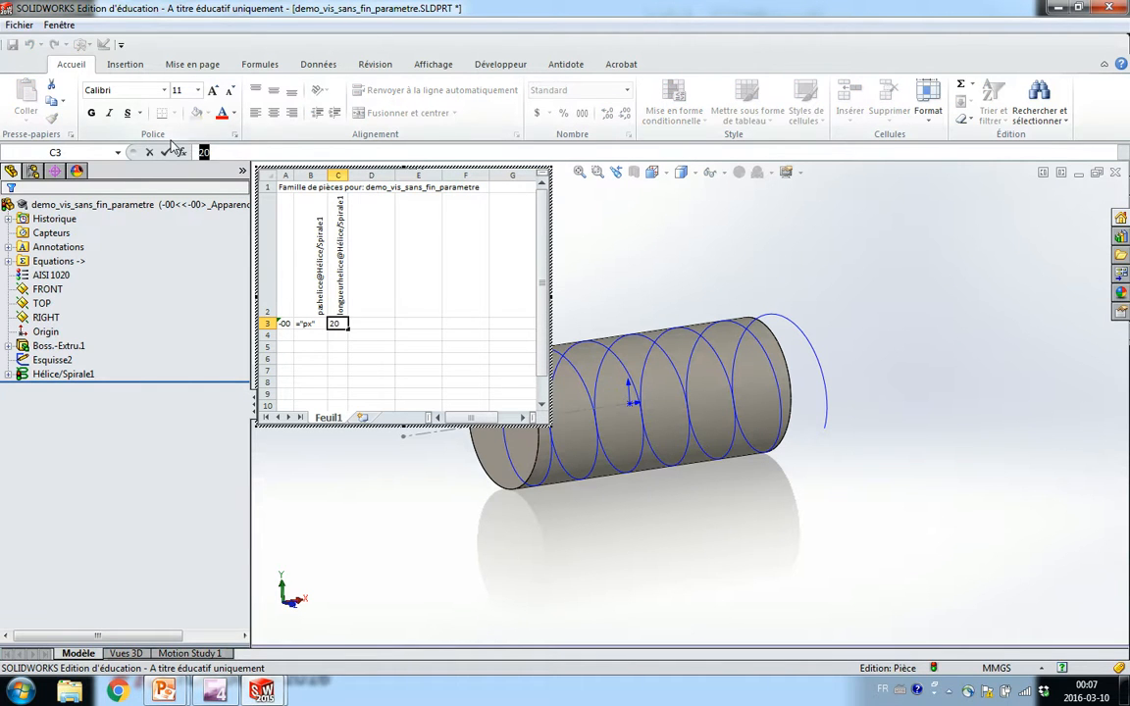
key(BackSpace)
text('=)
text("F)
text("&1.2)
key(Return)
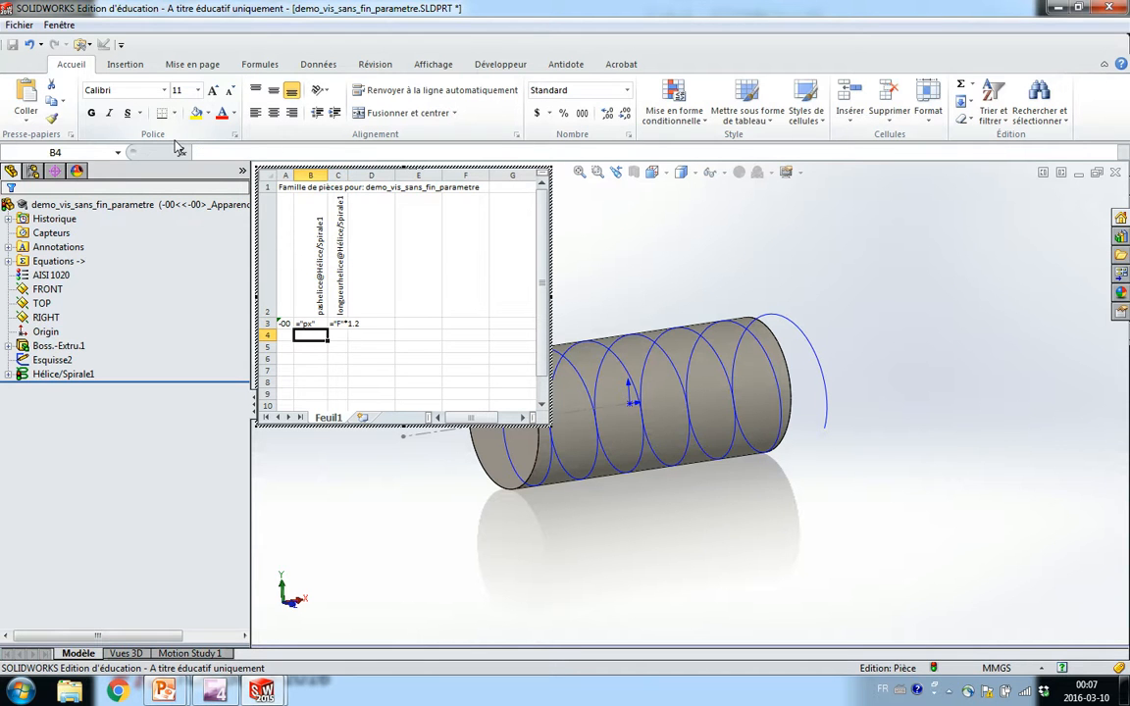
click(385, 512)
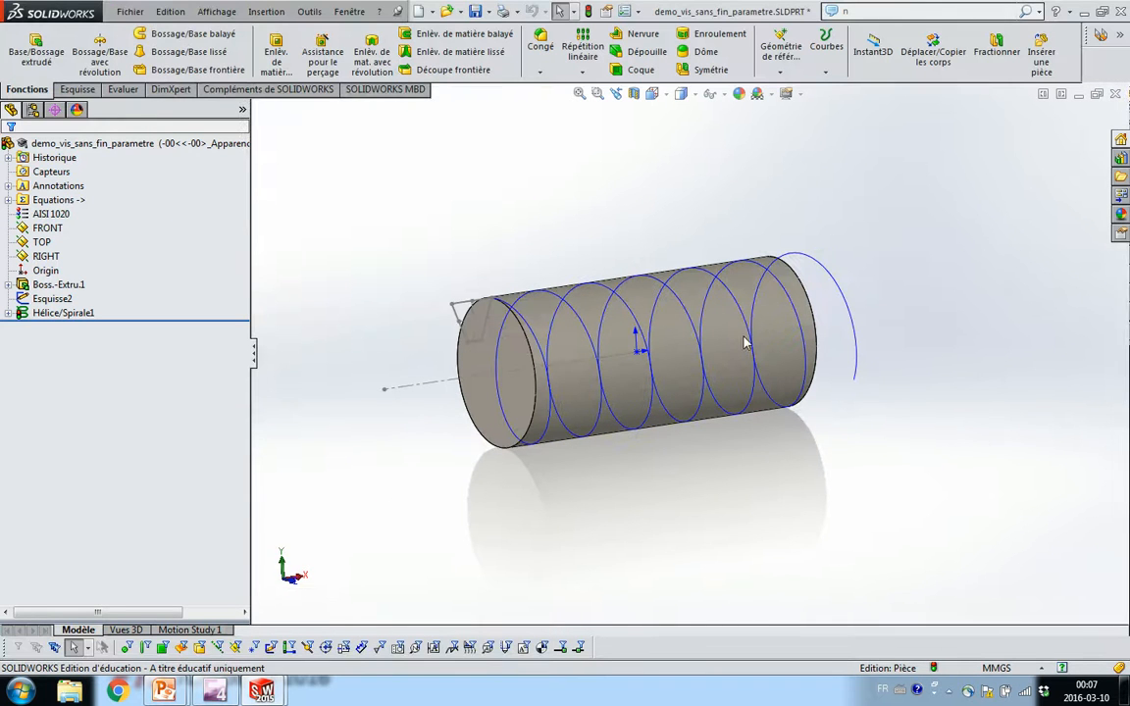
- Display the helix's dimensions to check its updated length and pitch, and review the global variables in the Equations folder
click(839, 297)
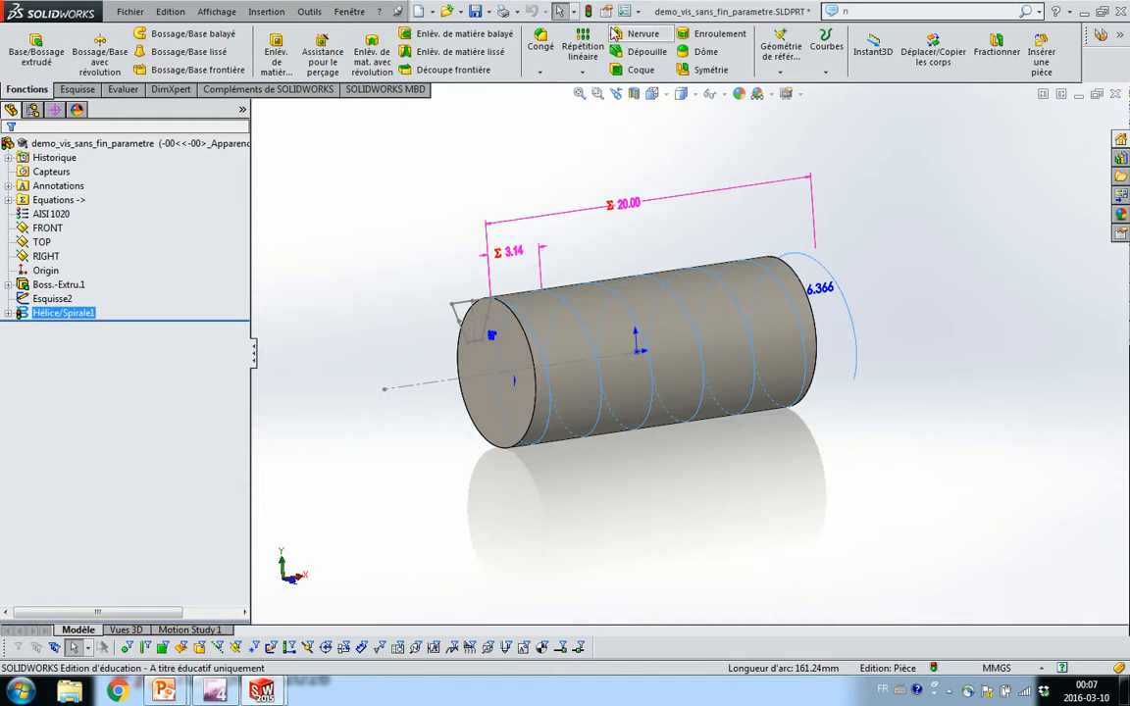
click(757, 219)
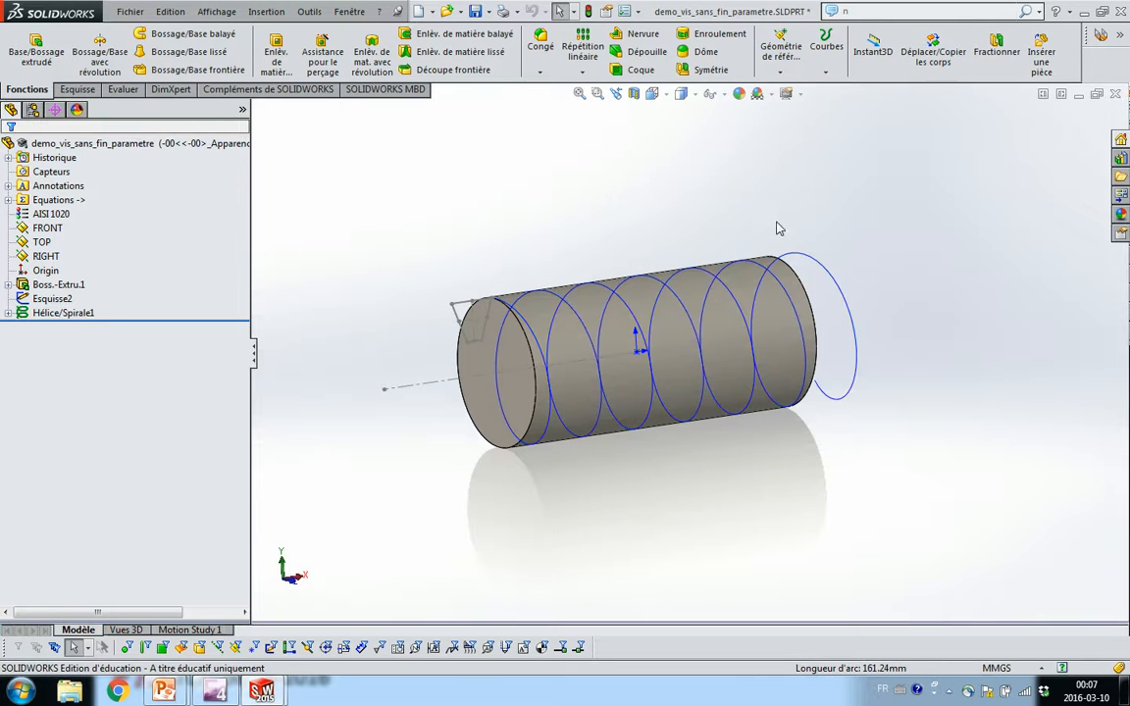
click(738, 349)
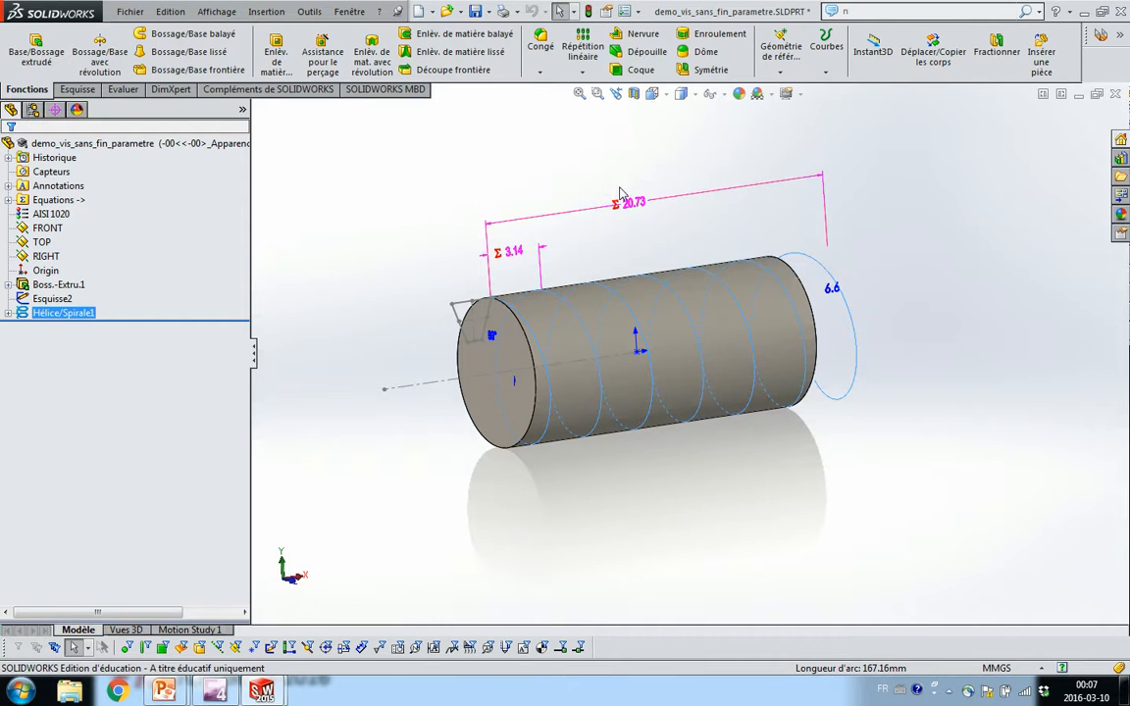
middle_drag(605, 217, 483, 260)
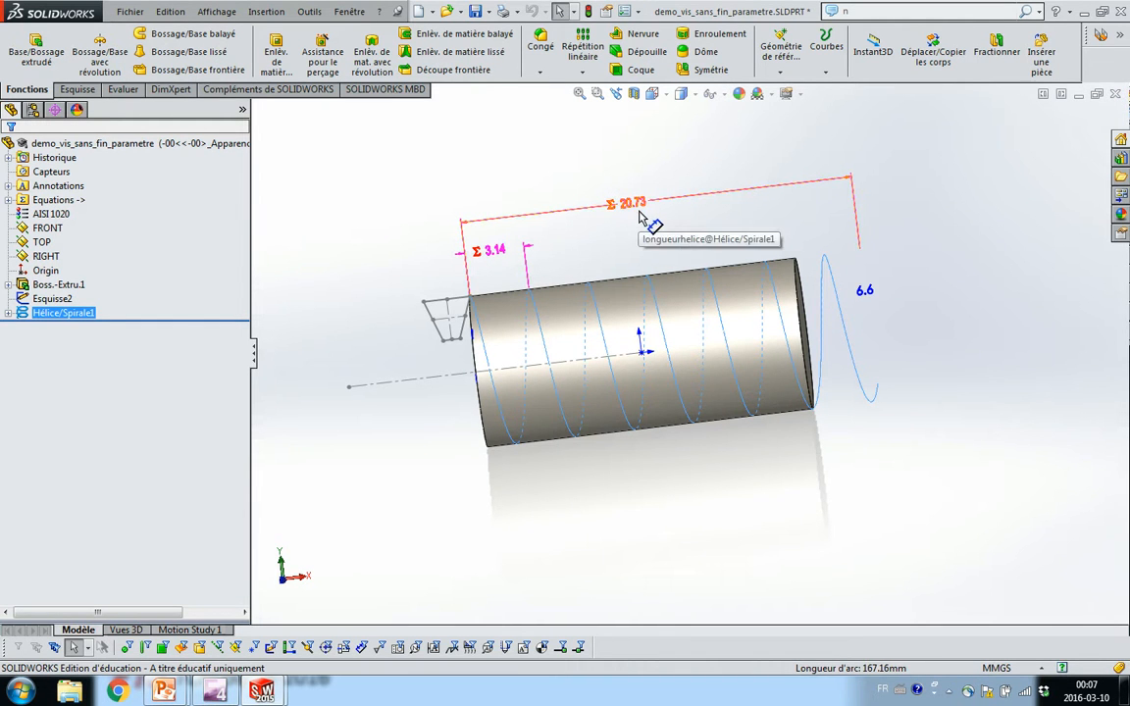
click(956, 315)
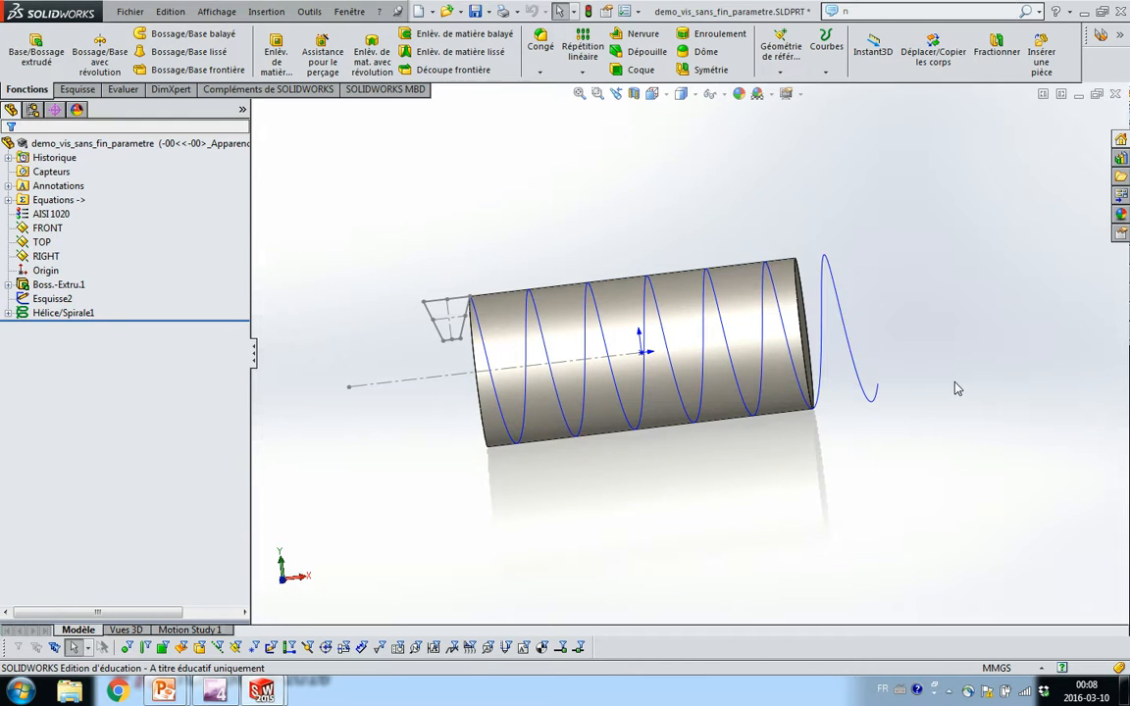
click(7, 200)
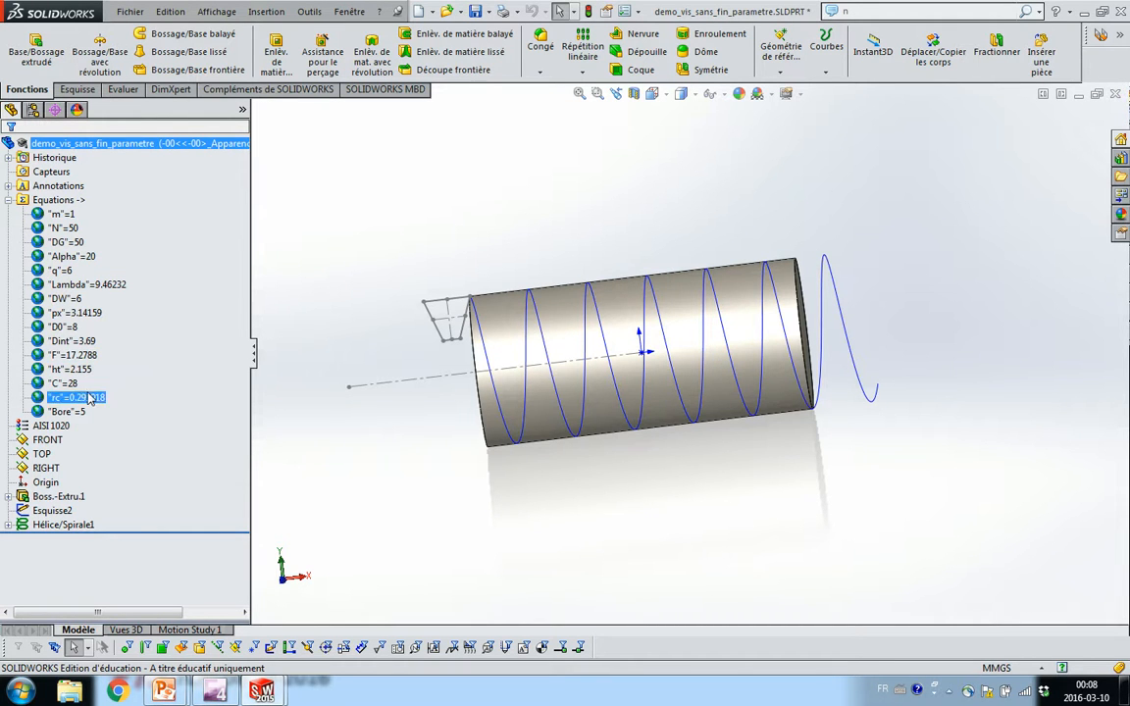
click(7, 200)
- Start a distance-angle chamfer and link its distance to the global variable "ht"
middle_drag(298, 222, 337, 236)
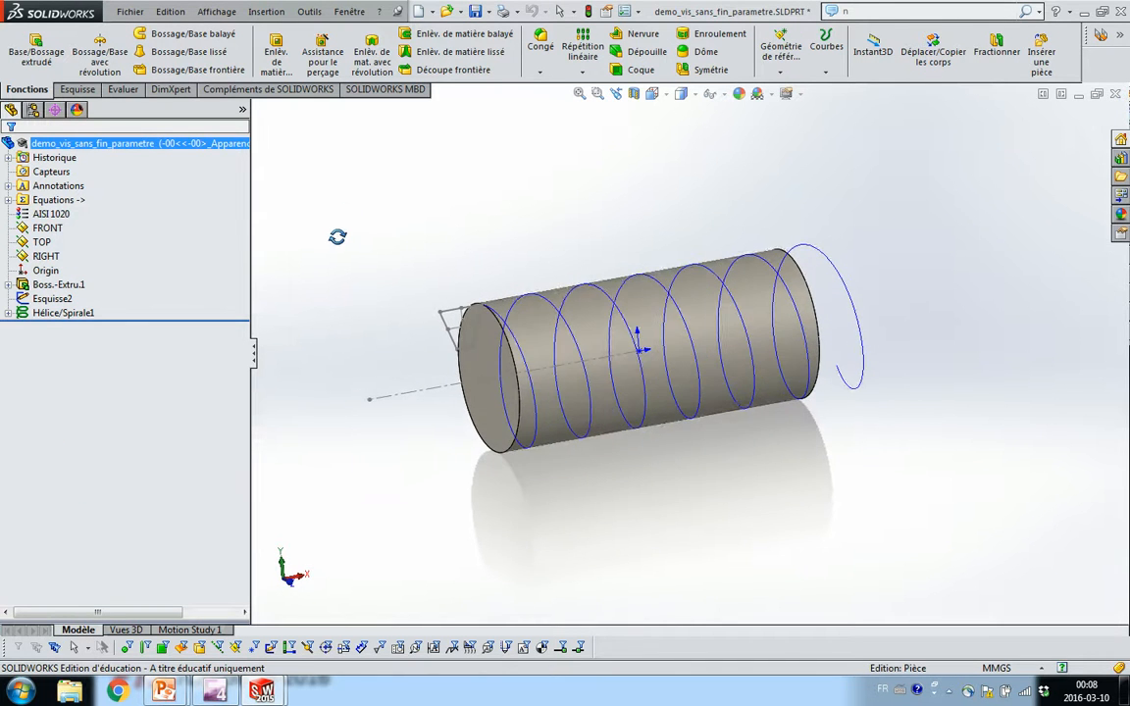
scroll(650, 434, down, 3)
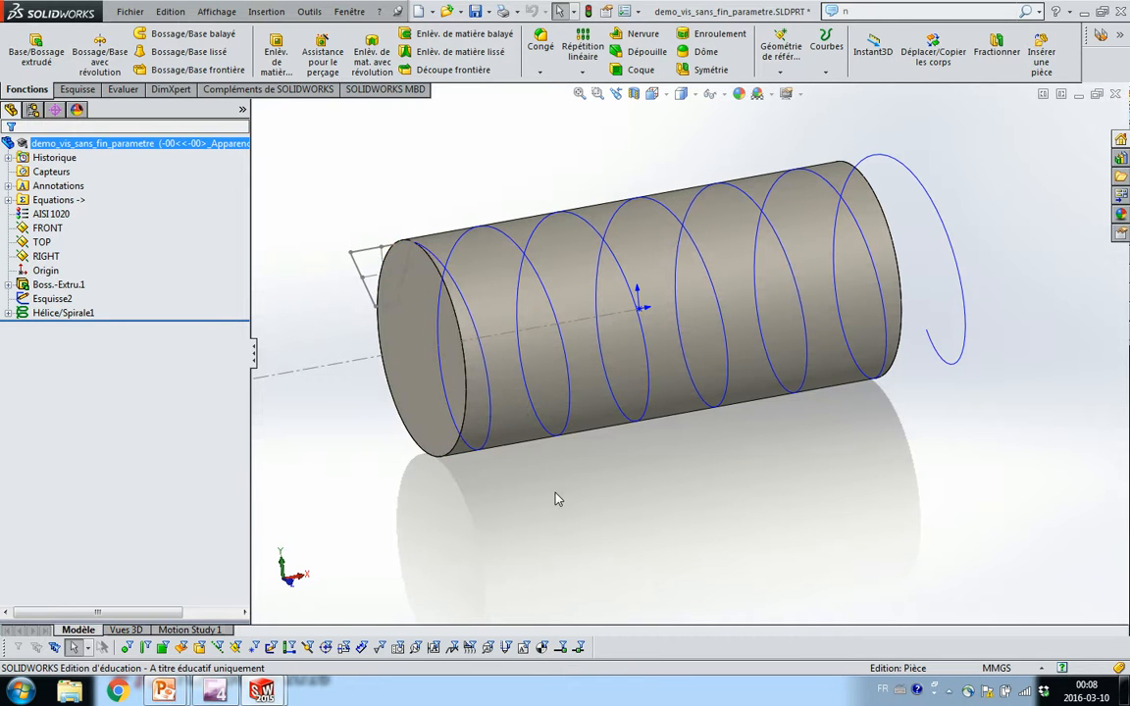
scroll(498, 441, up, 1)
middle_drag(550, 482, 487, 439)
click(540, 73)
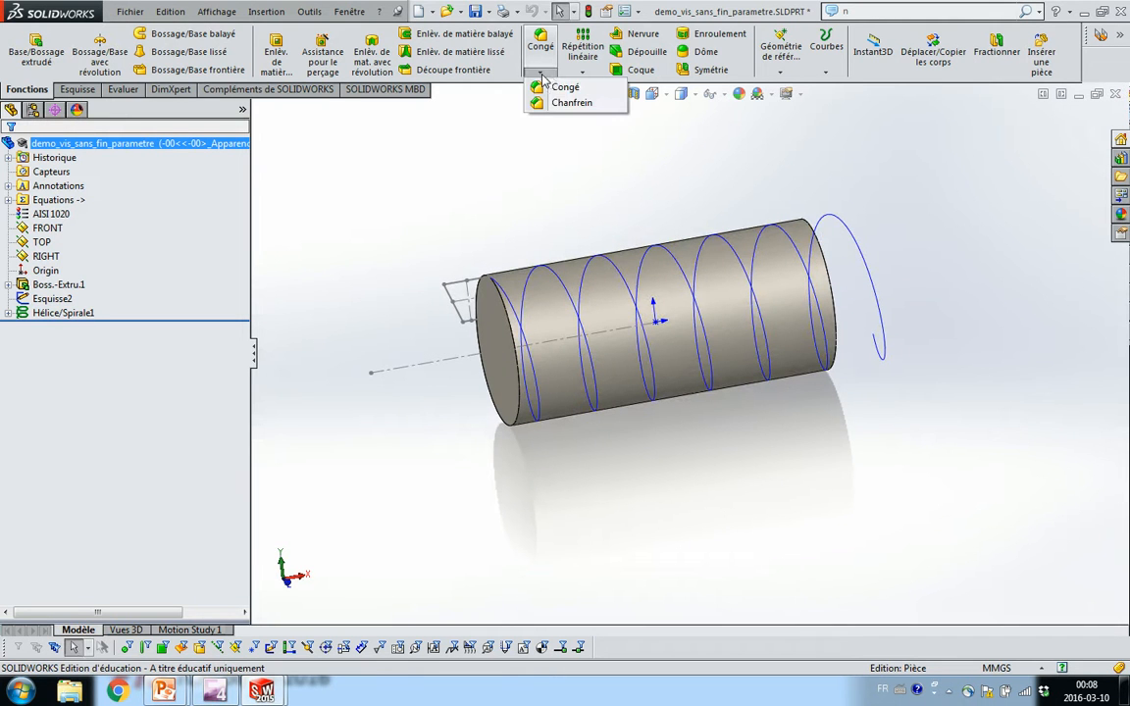
click(578, 103)
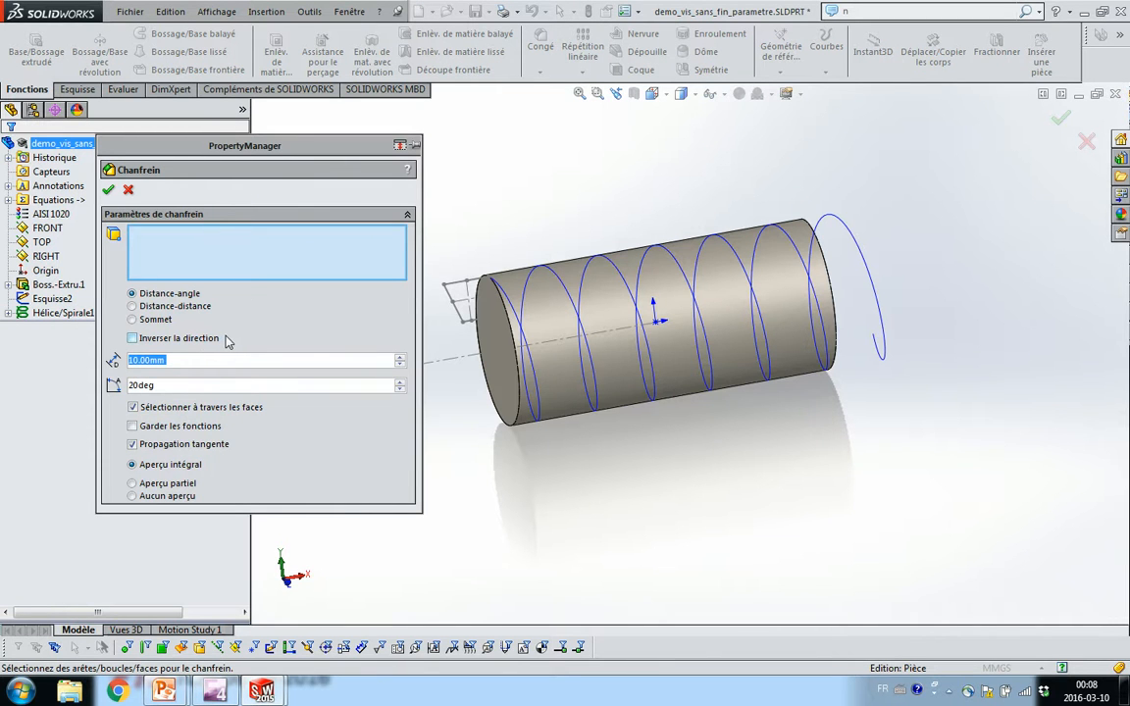
text(=)
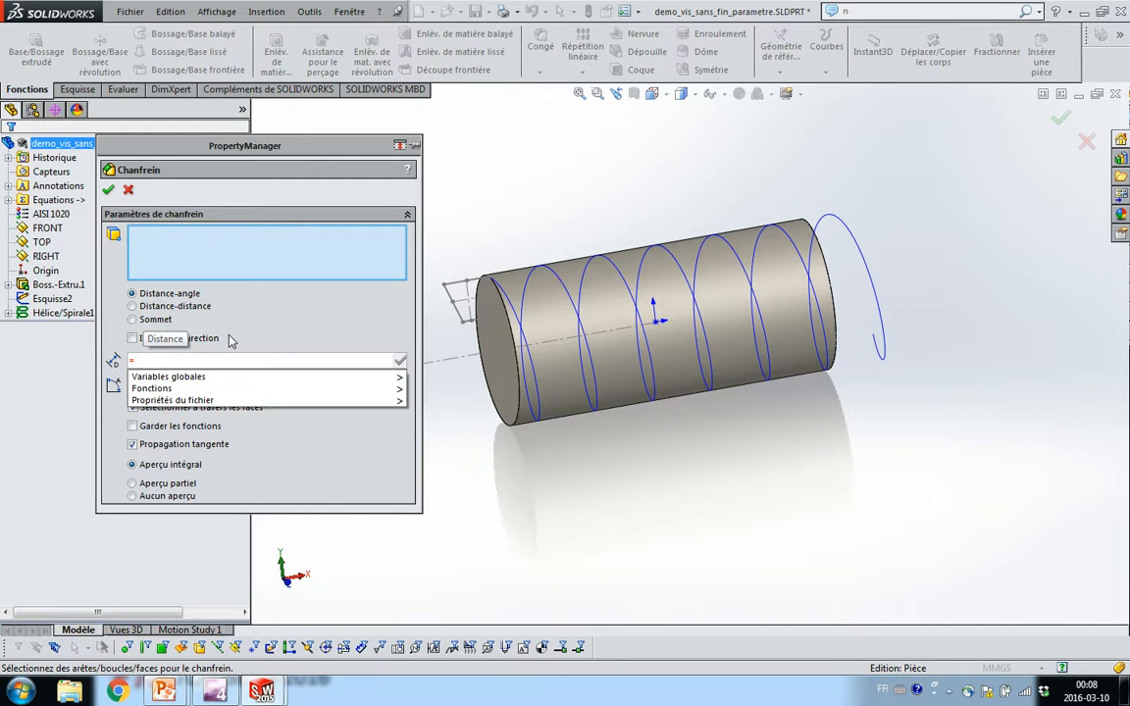
mouse_move(245, 378)
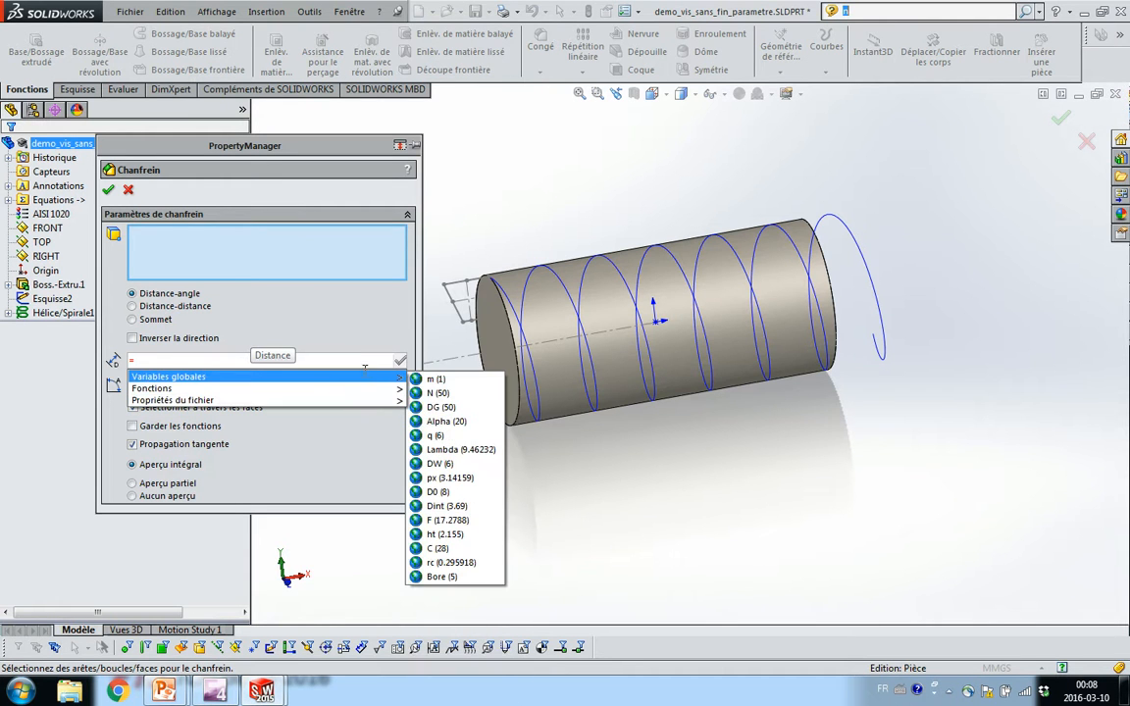
click(453, 535)
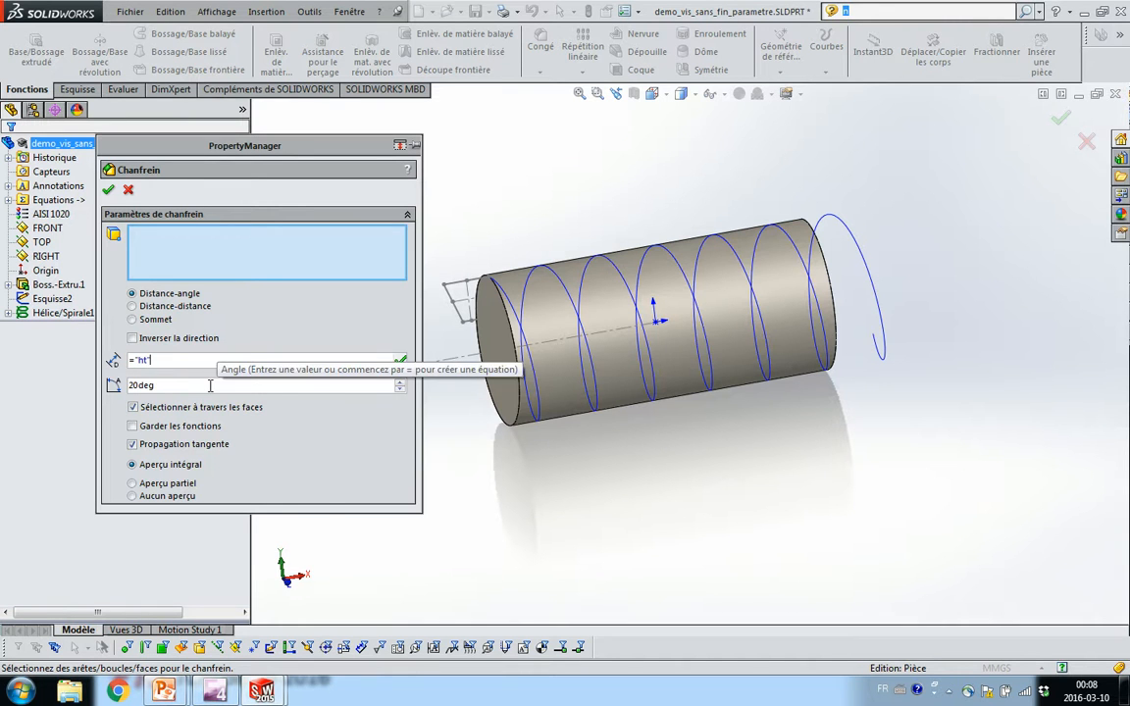
- Link the chamfer's angle to the global variable "alpha"
click(240, 385)
text(=)
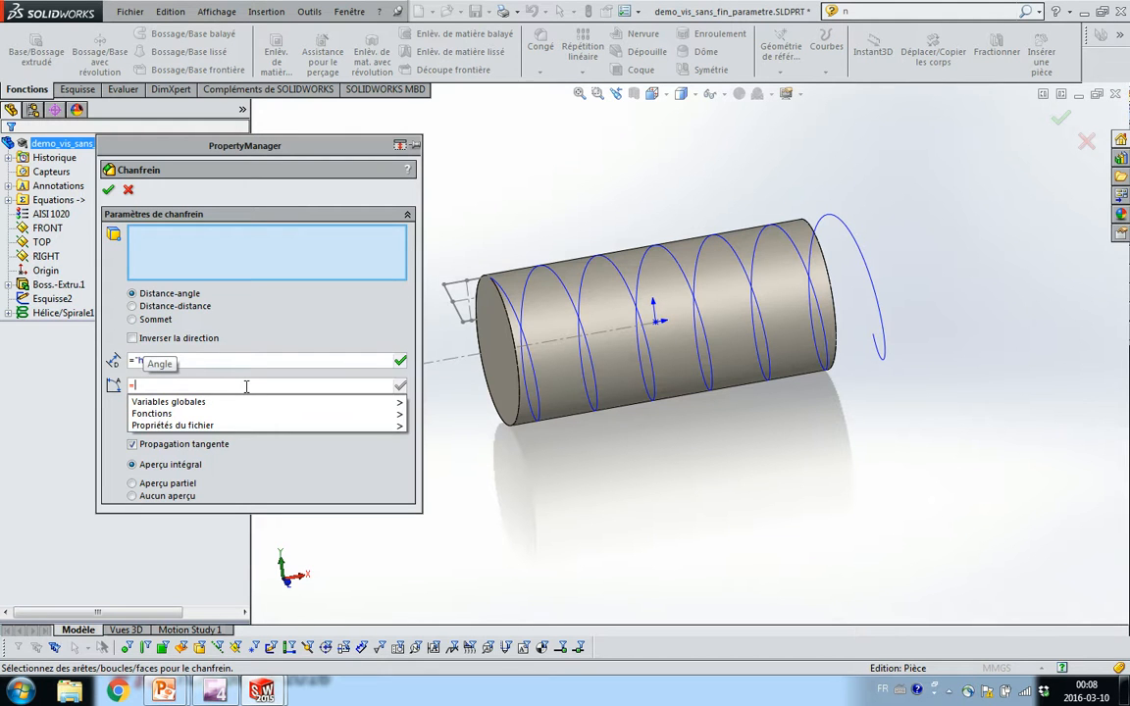
text(")
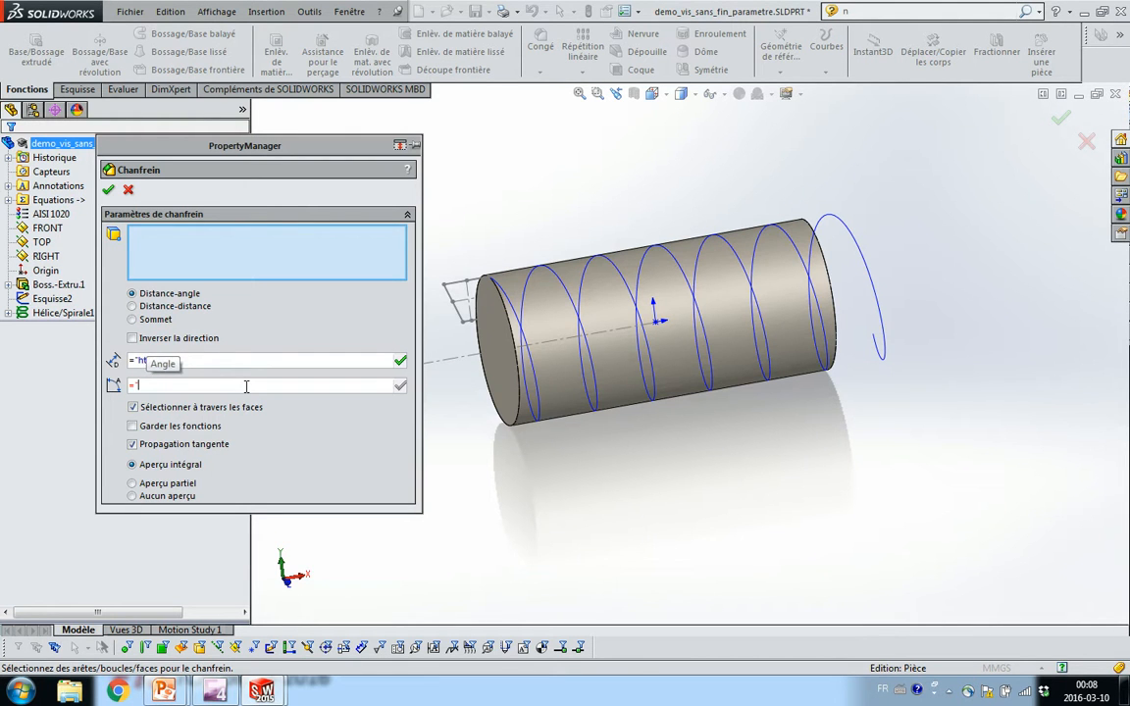
text(alph)
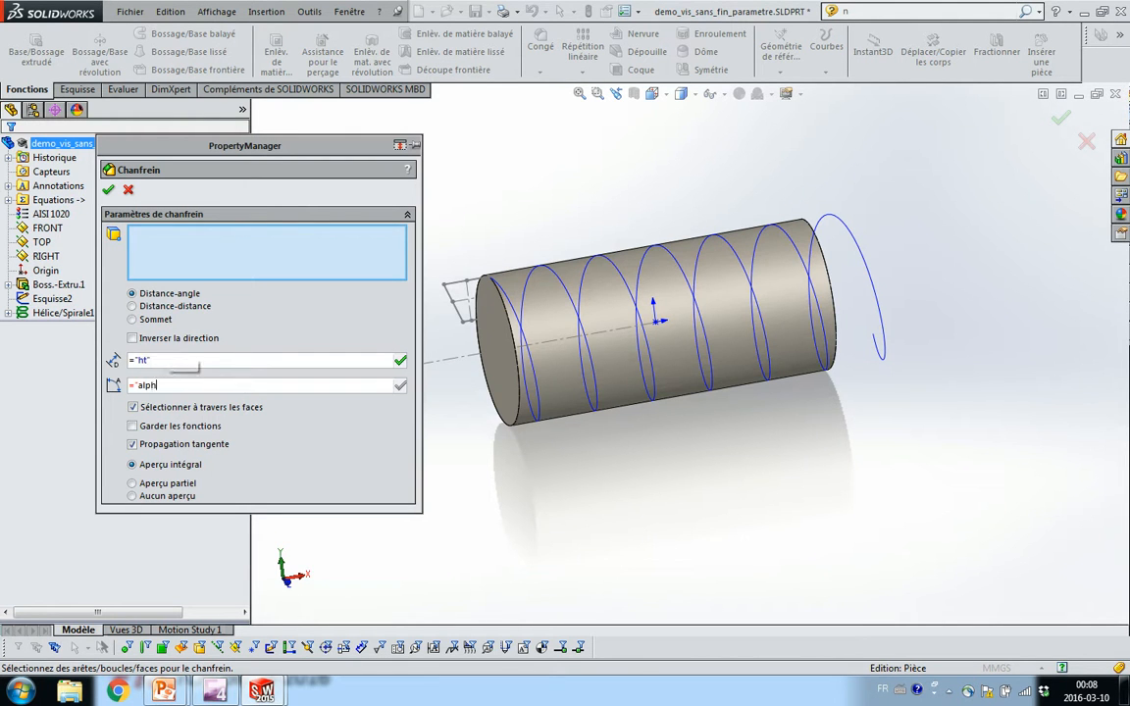
text(a")
key(Return)
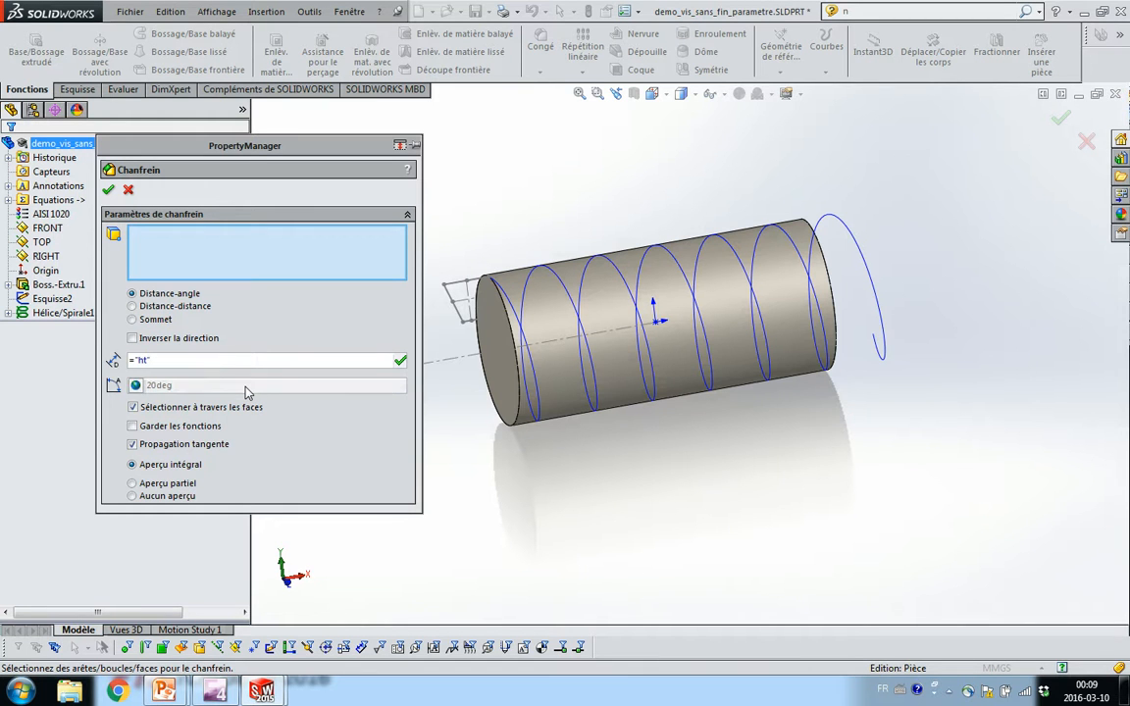
- Check the chamfer's variable-linked distance and angle, and apply it to the cylinder's end edge beside the trapezoidal profile sketch
click(182, 360)
key(Return)
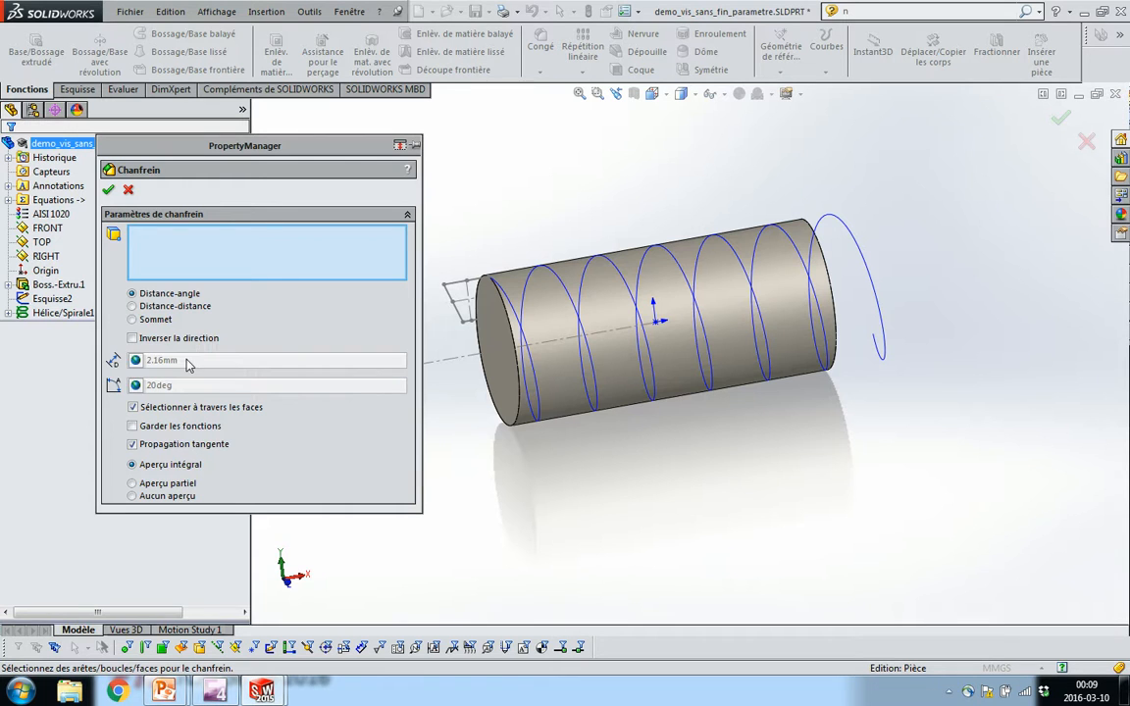
click(136, 360)
click(135, 384)
click(136, 361)
click(136, 386)
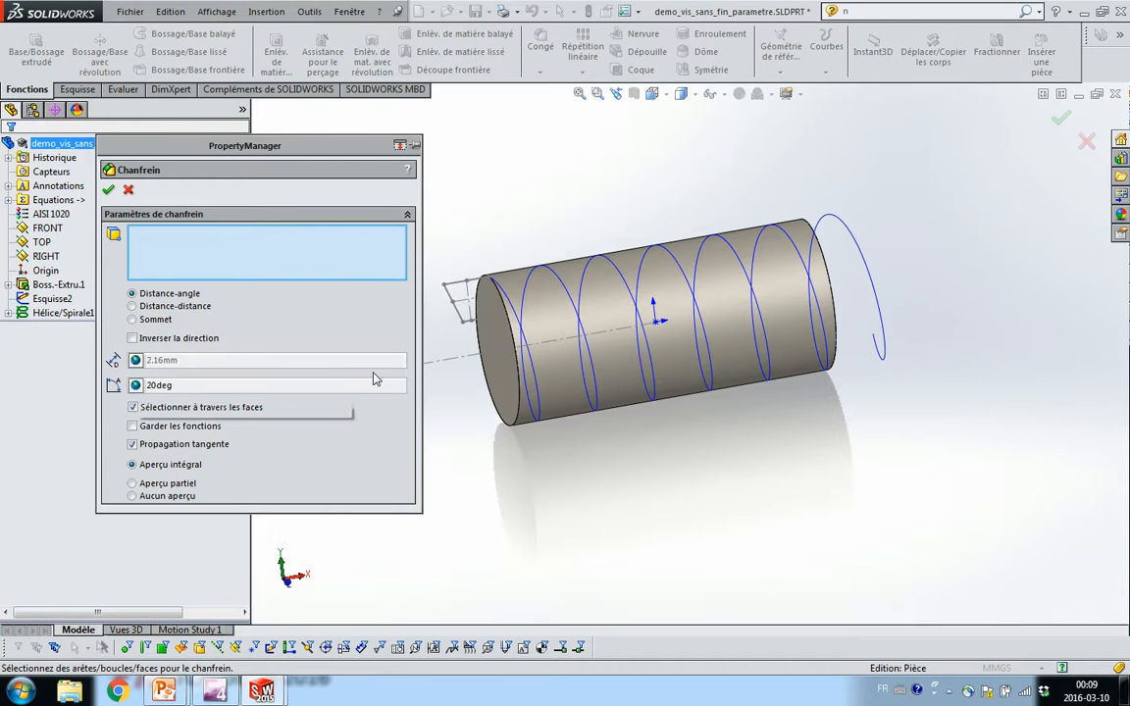
click(108, 191)
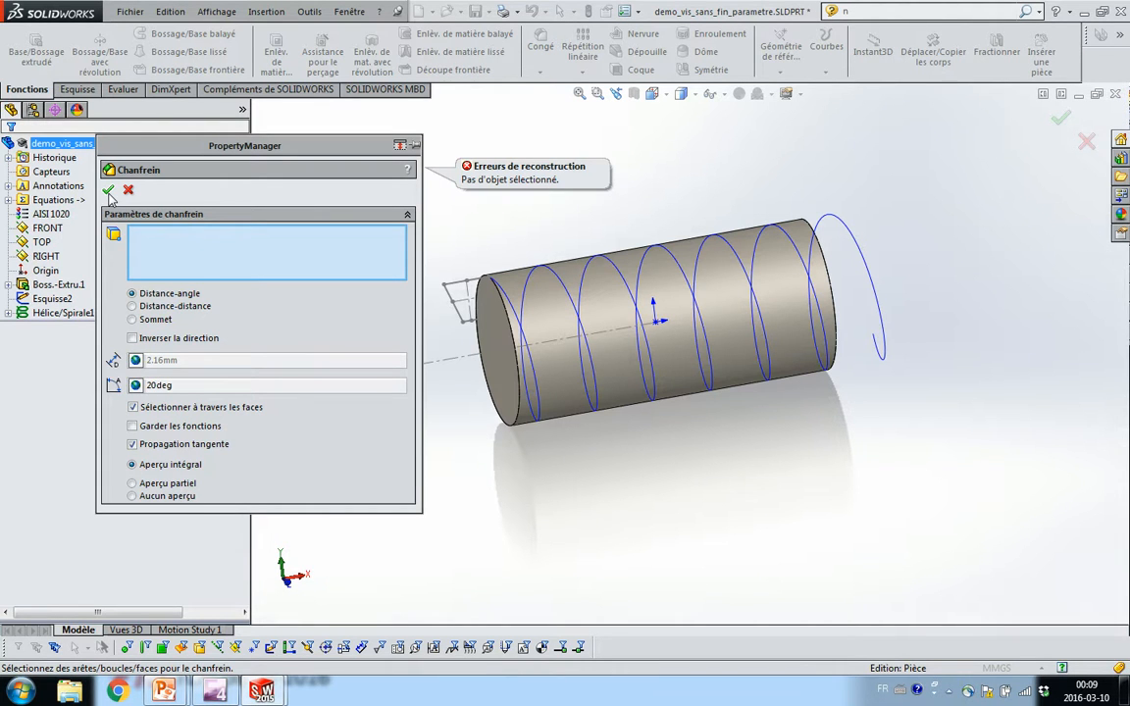
click(514, 331)
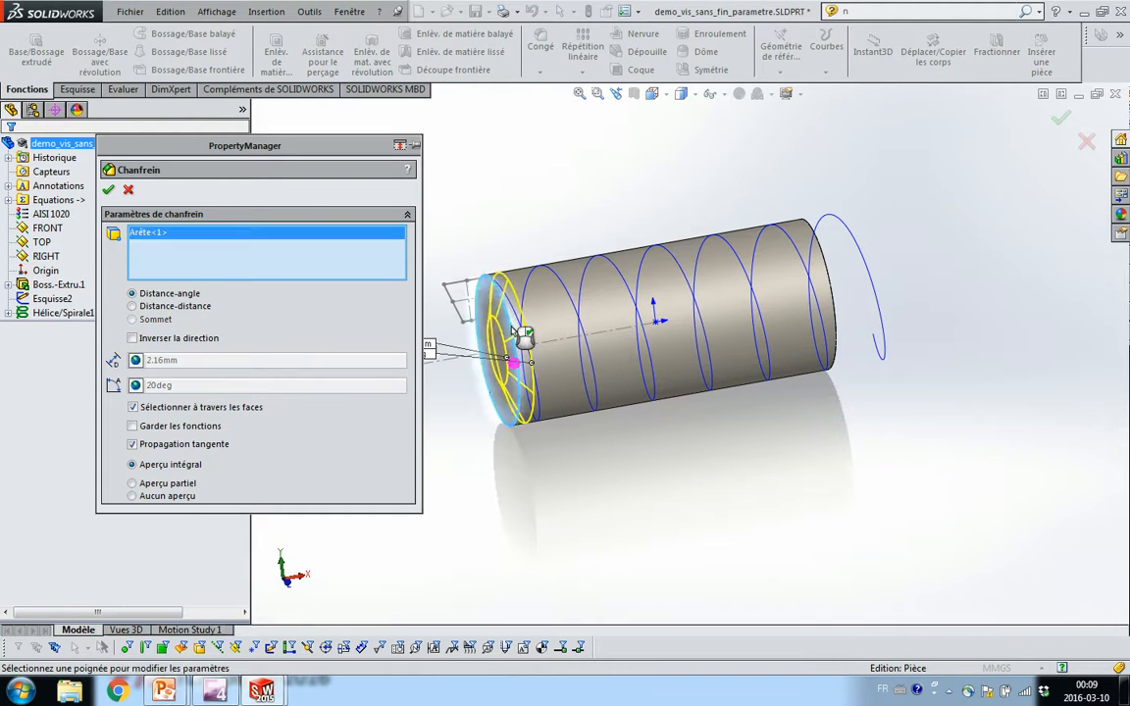
click(106, 190)
middle_drag(429, 409, 676, 424)
click(661, 405)
middle_drag(835, 328, 792, 472)
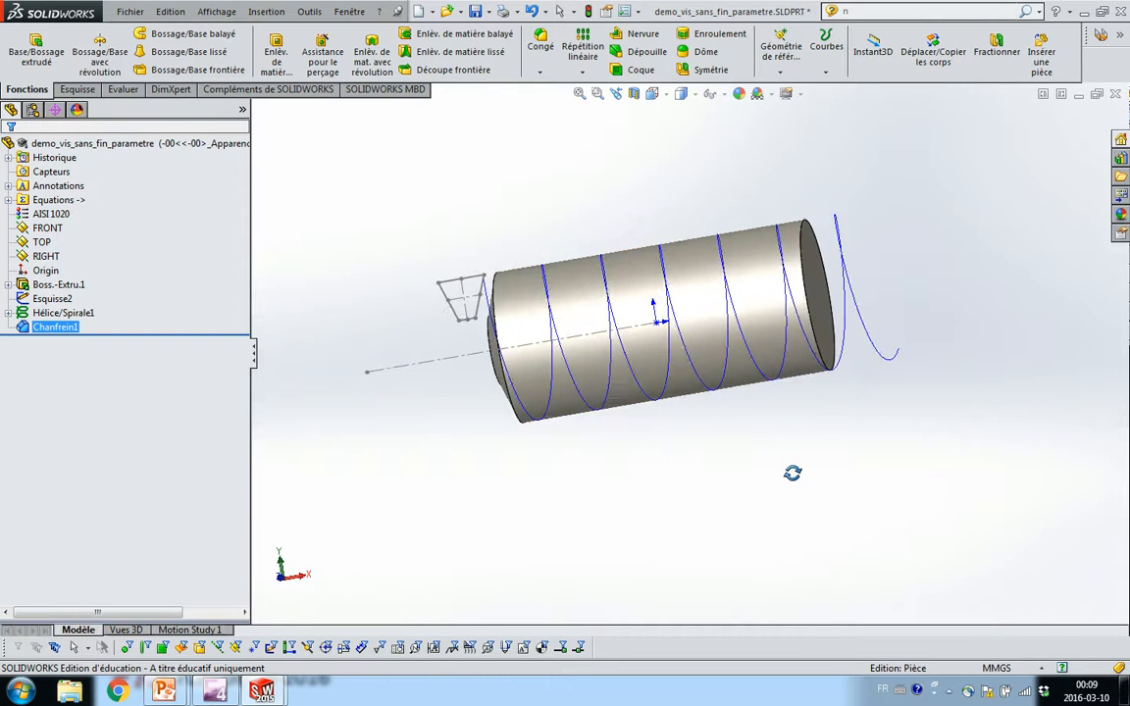
- Start a second distance-angle chamfer and link its distance to the global variable "ht"
click(540, 72)
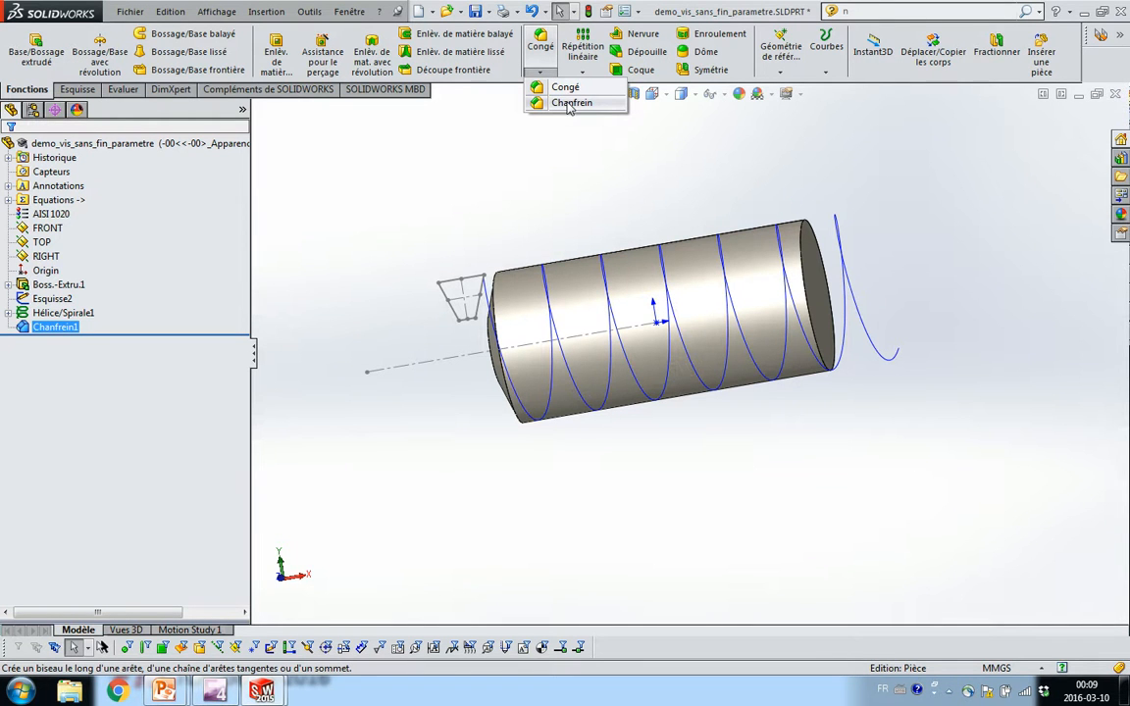
click(568, 104)
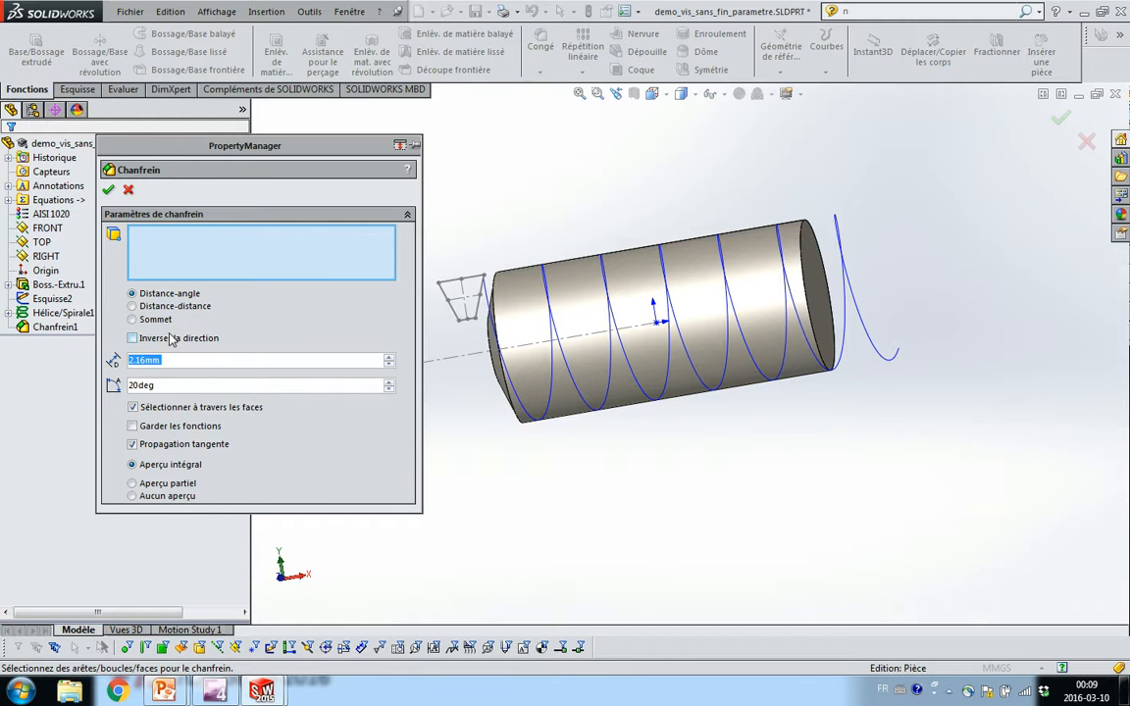
text(=)
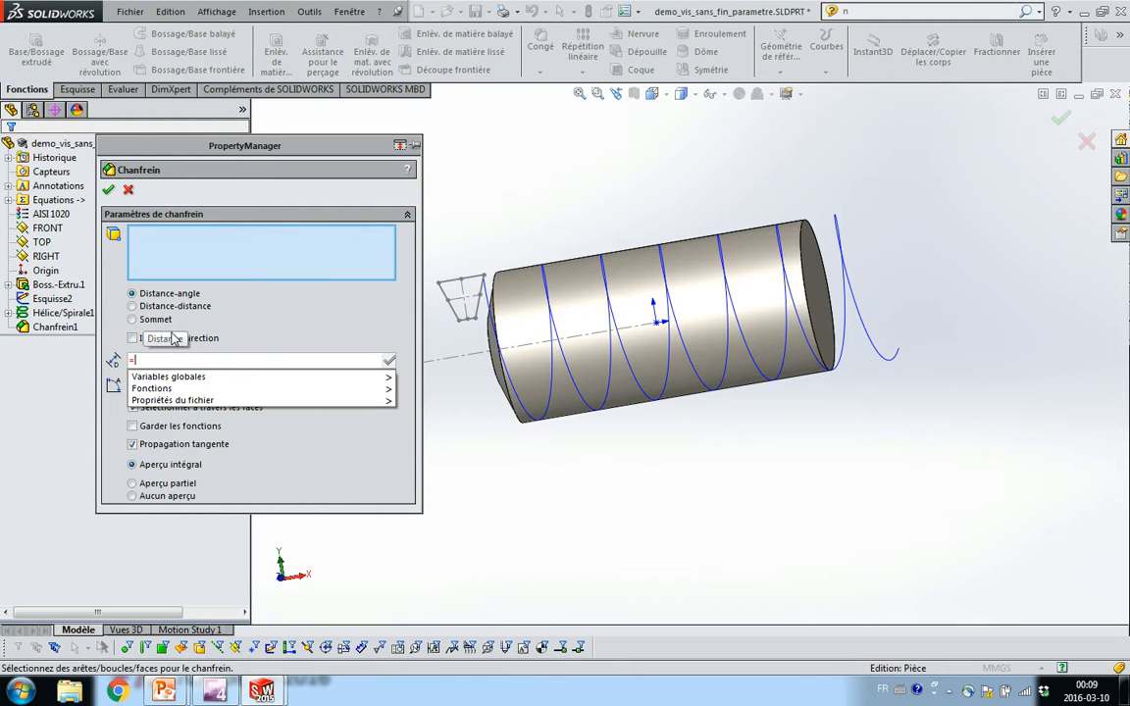
text(1)
text(ht)
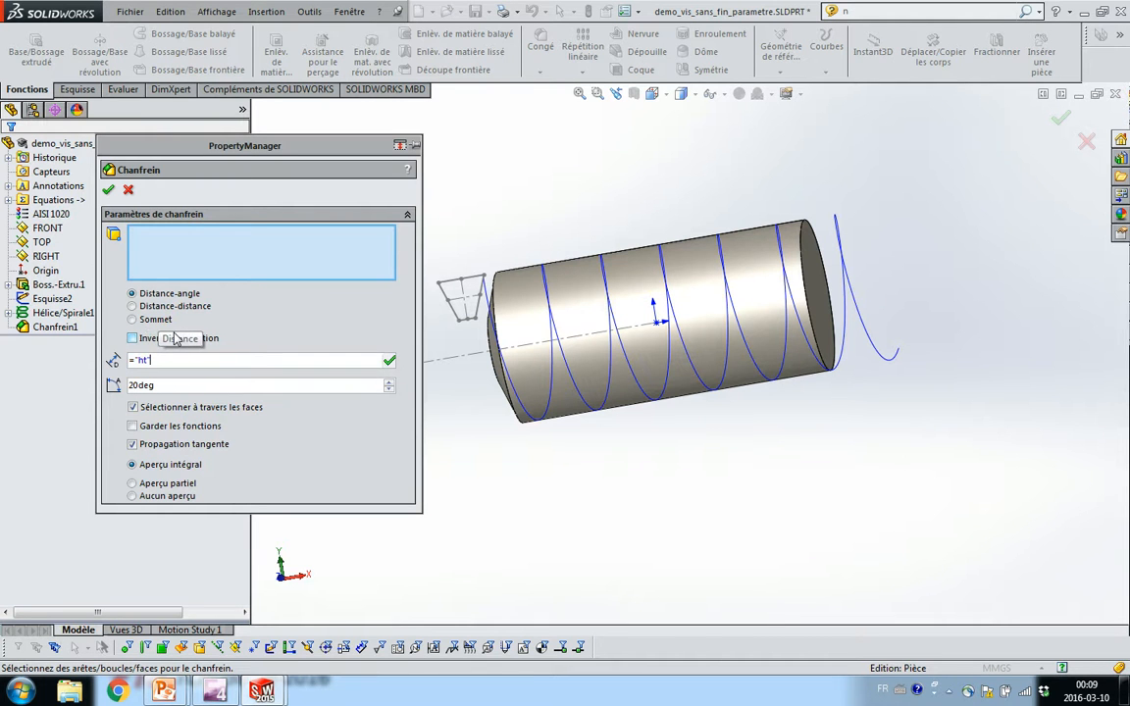
- Link the second chamfer's angle to the global variable "alpha"
click(207, 385)
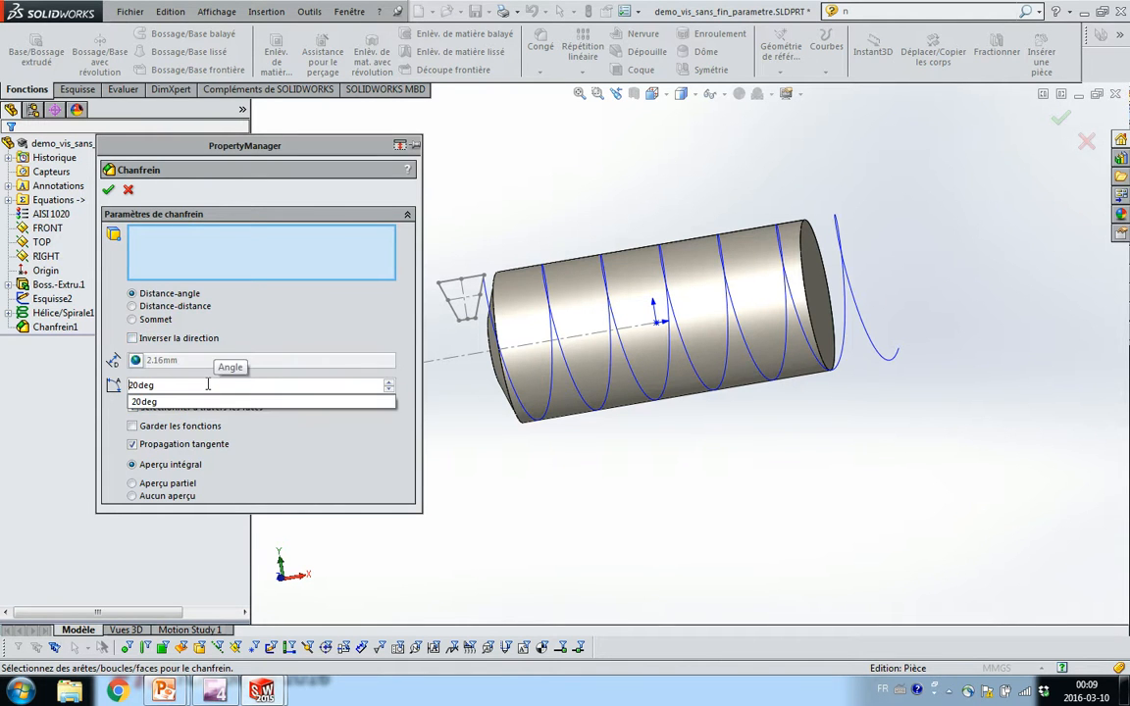
text(=)
key(shift+End)
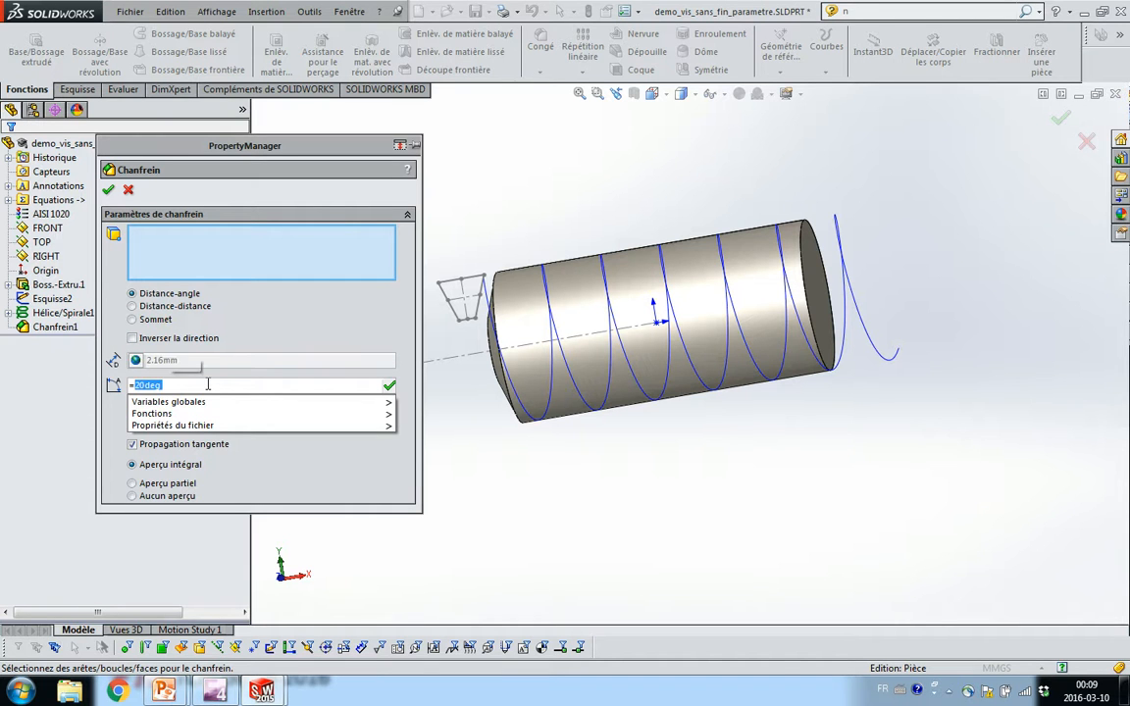
text("alpha)
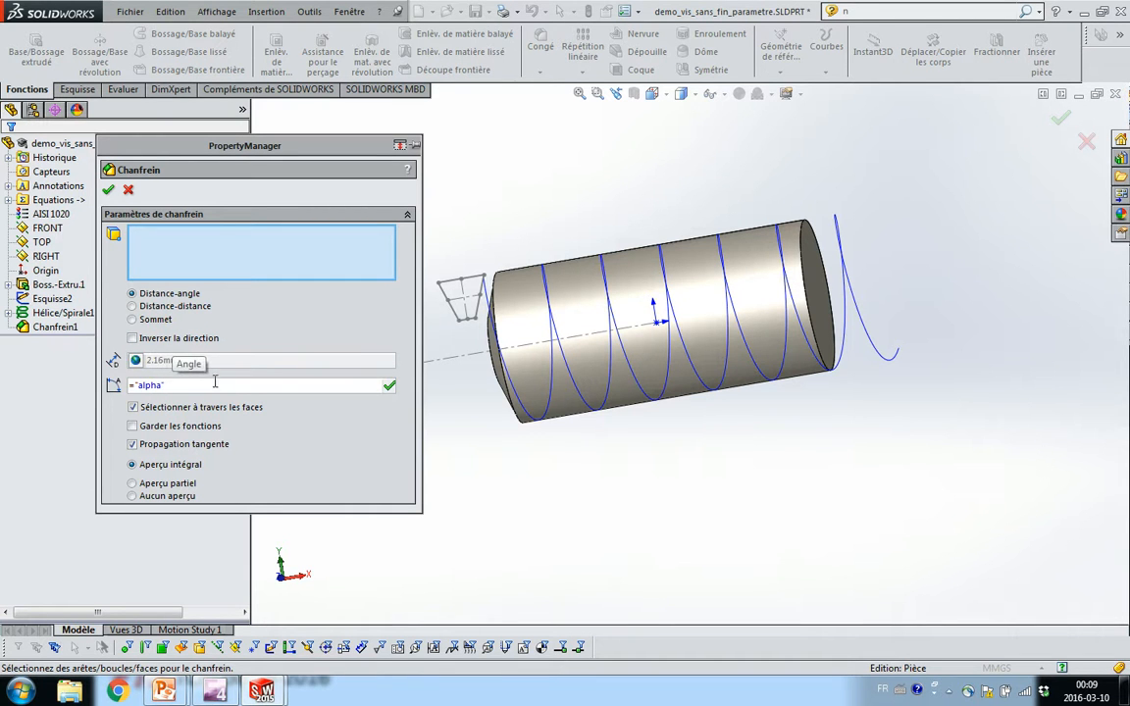
key(Return)
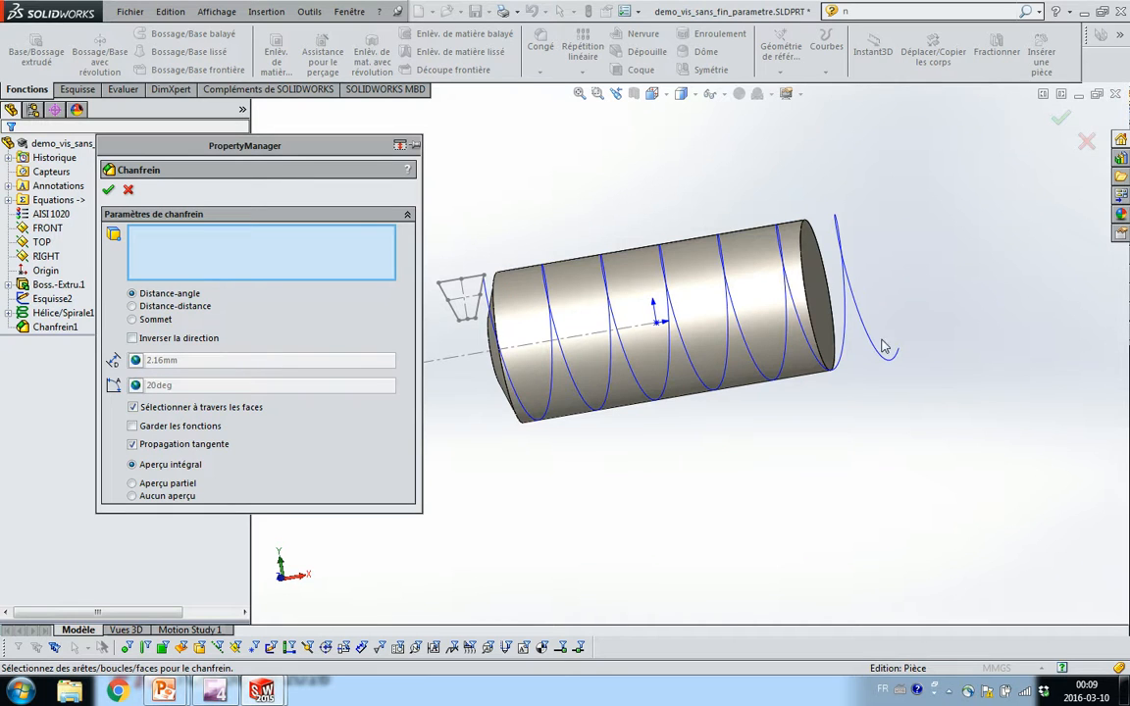
- Apply the second chamfer only to the cylinder's opposite end edge, with its direction reversed
click(811, 305)
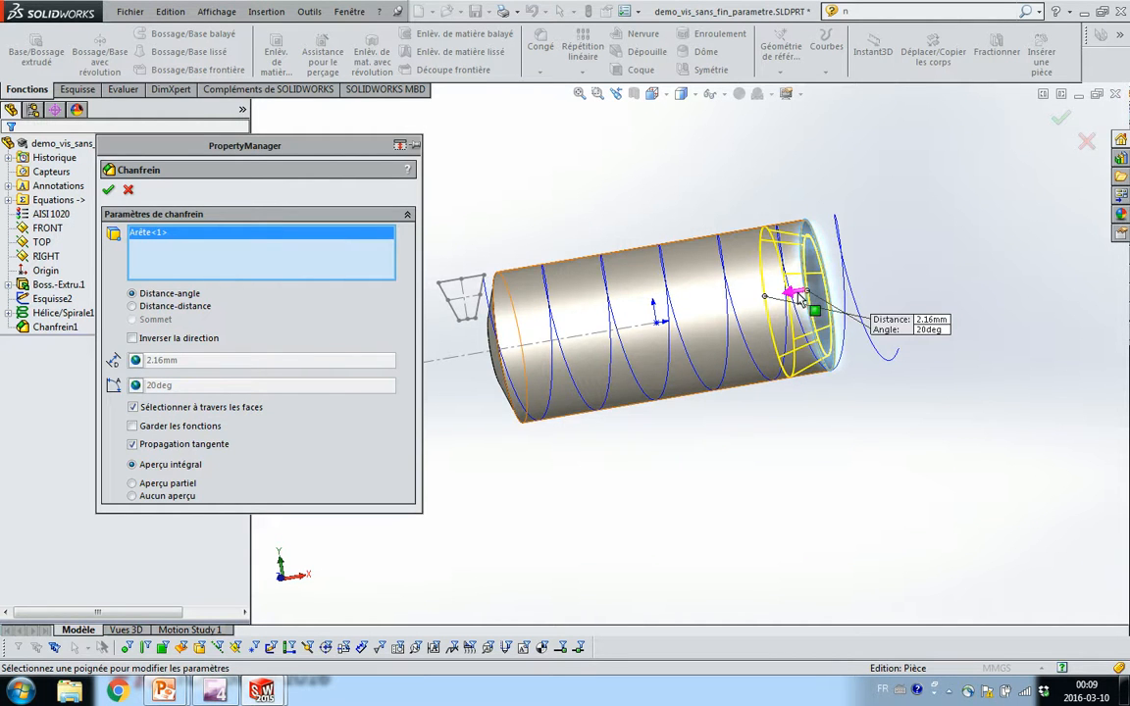
click(811, 300)
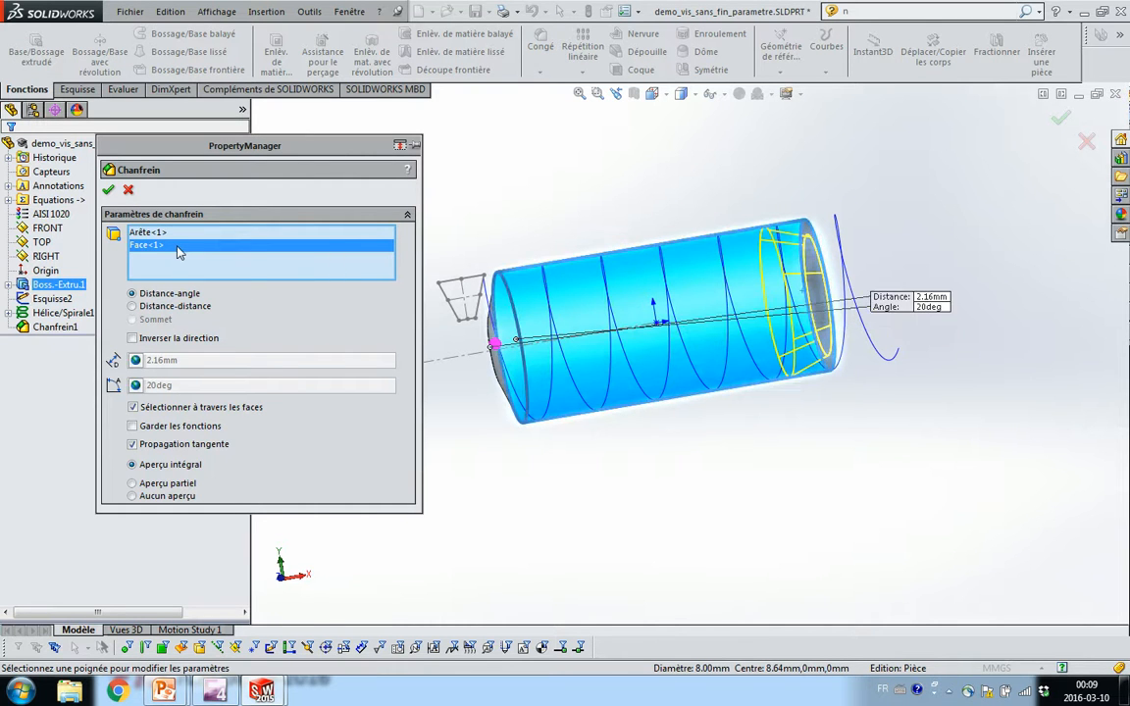
key(Delete)
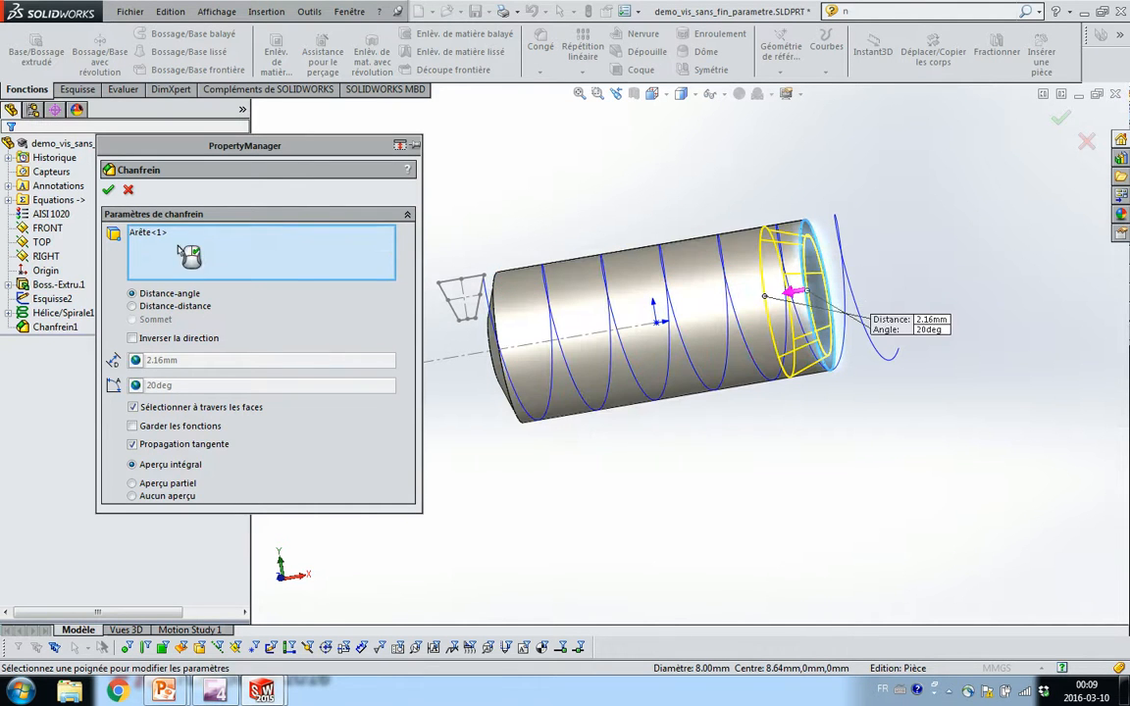
click(133, 339)
click(108, 189)
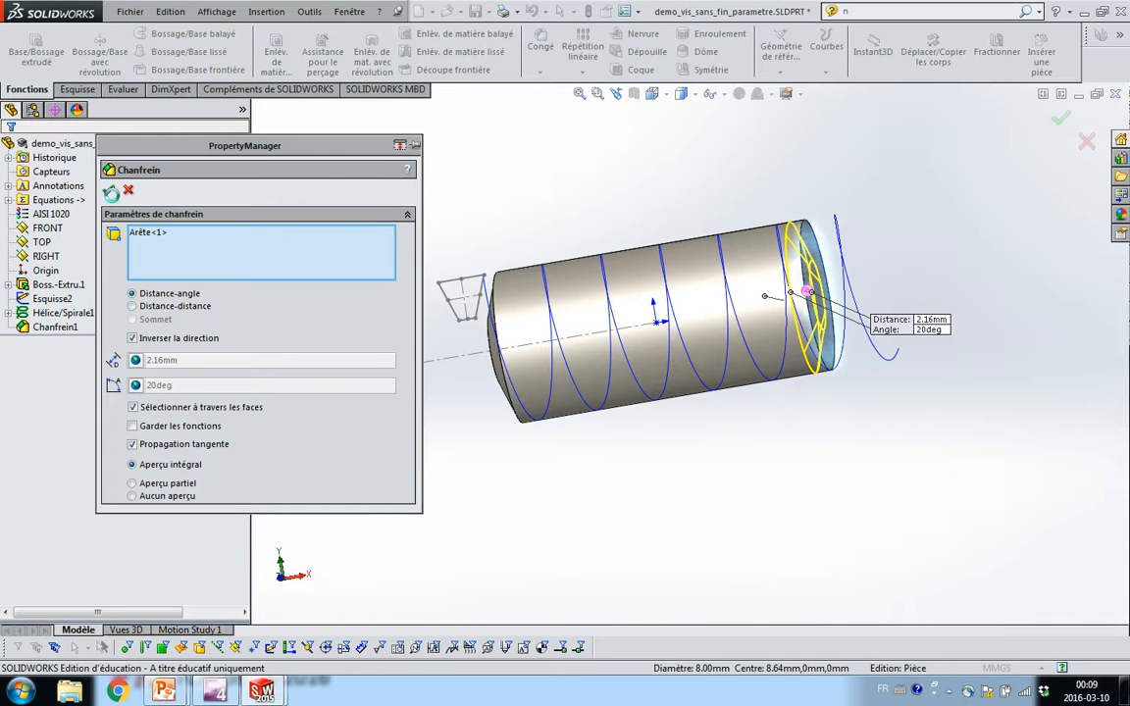
middle_drag(461, 454, 680, 489)
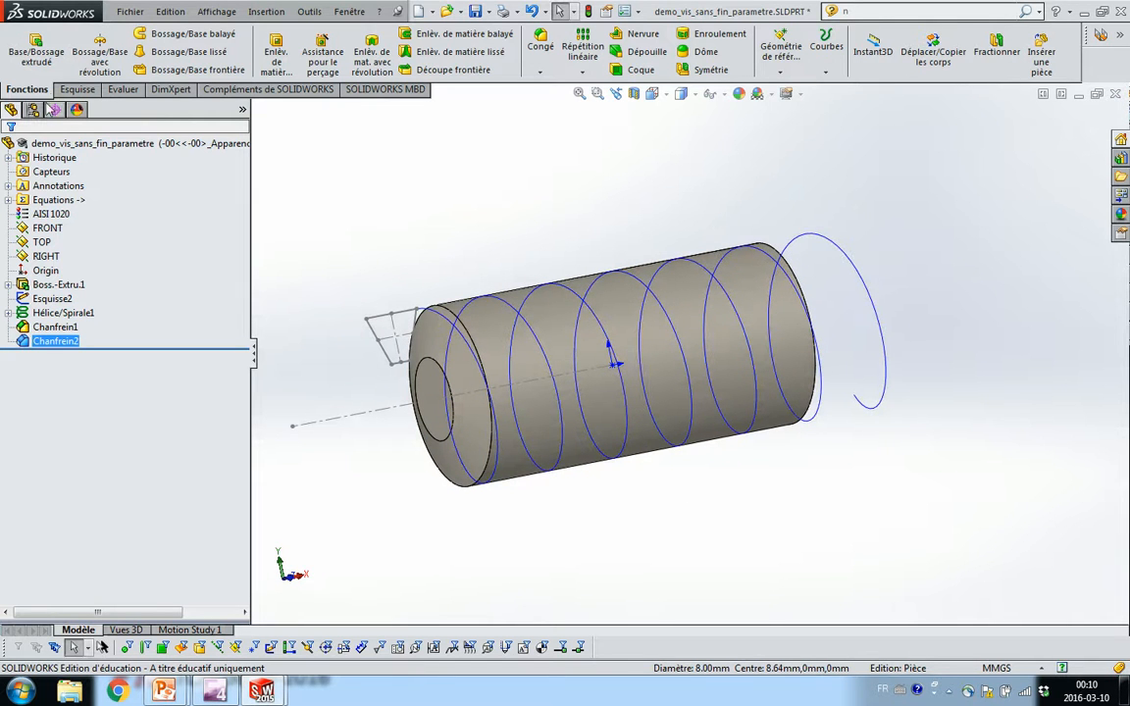
- Cut the worm thread with a swept cut, using Esquisse2 as the profile and Hélice/Spirale1 as the path
click(440, 35)
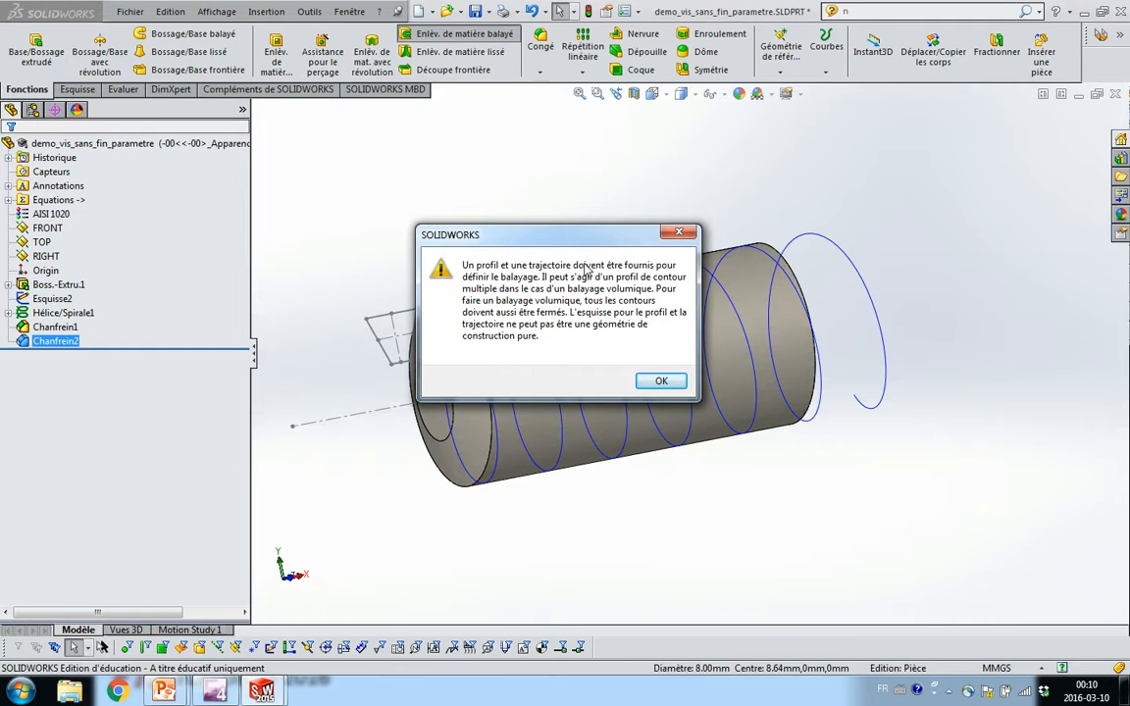
click(660, 381)
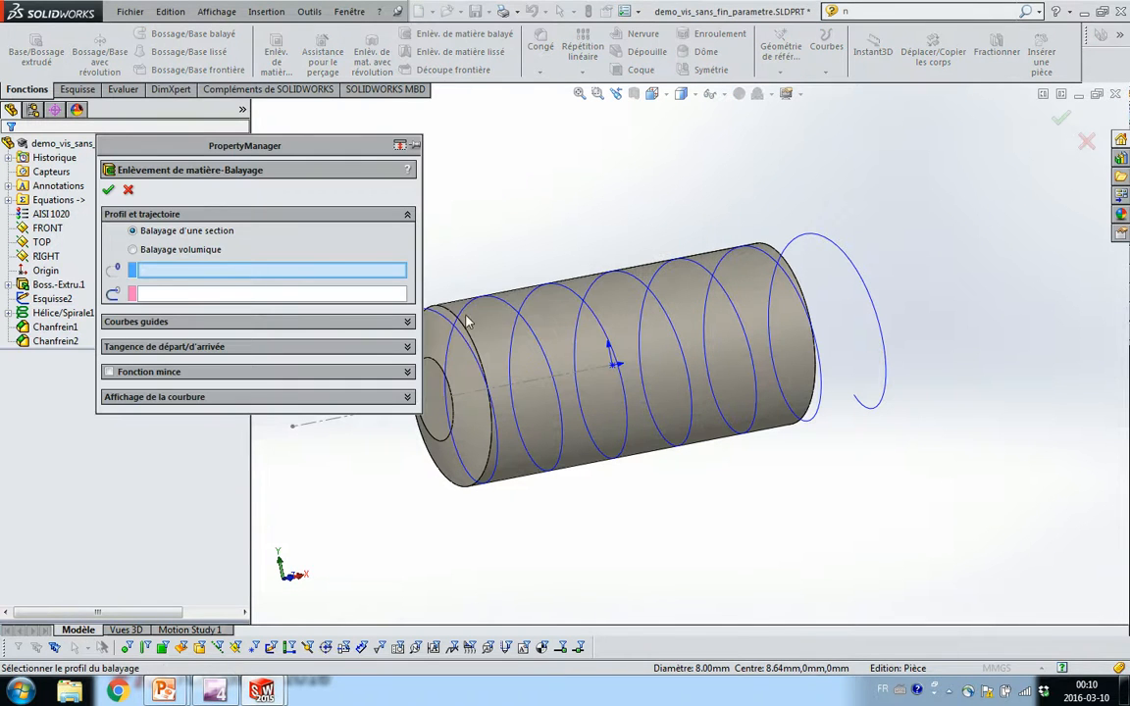
ctrl+middle_drag(484, 302, 666, 275)
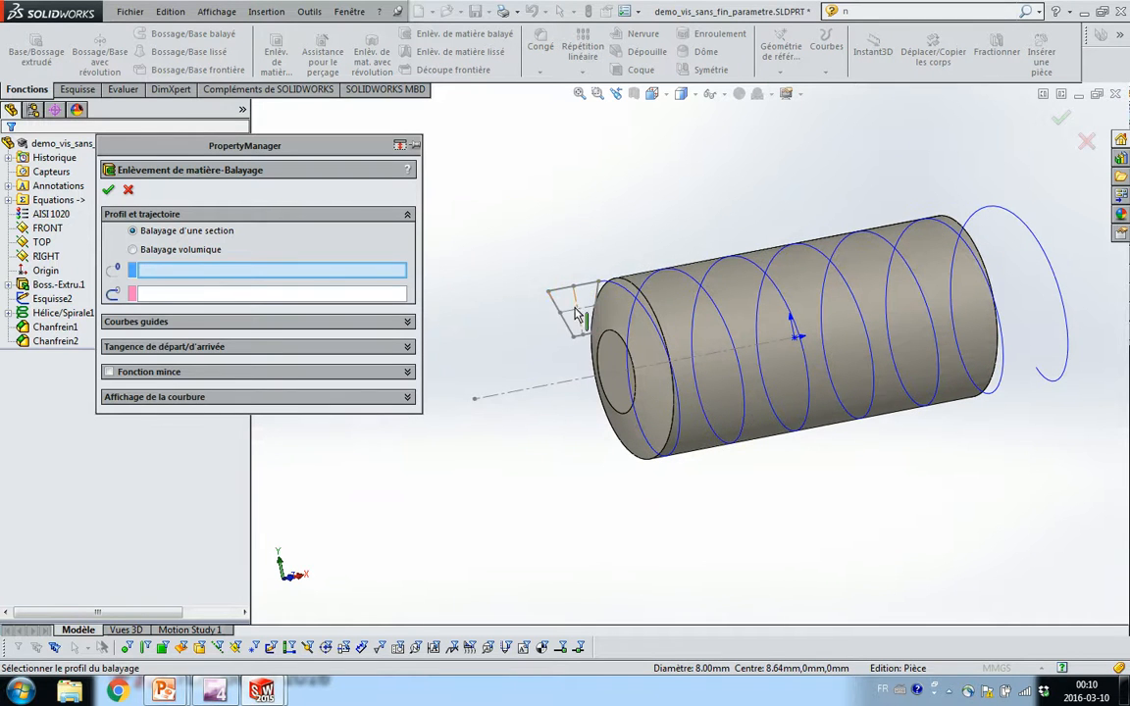
click(558, 307)
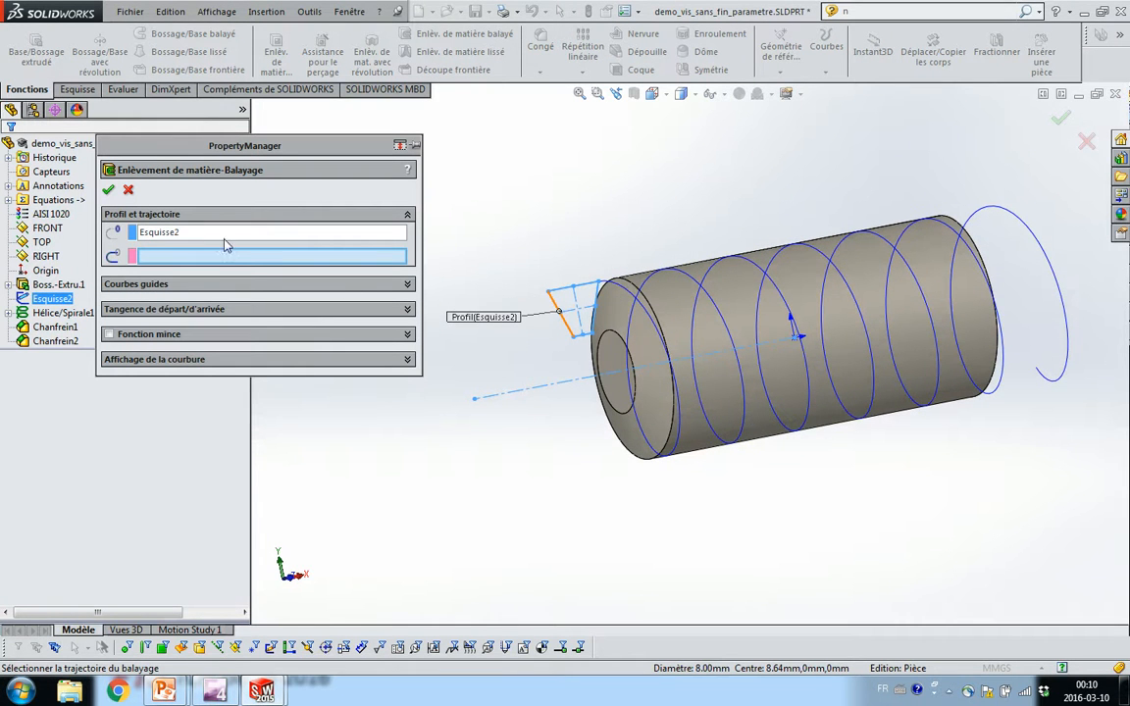
click(613, 285)
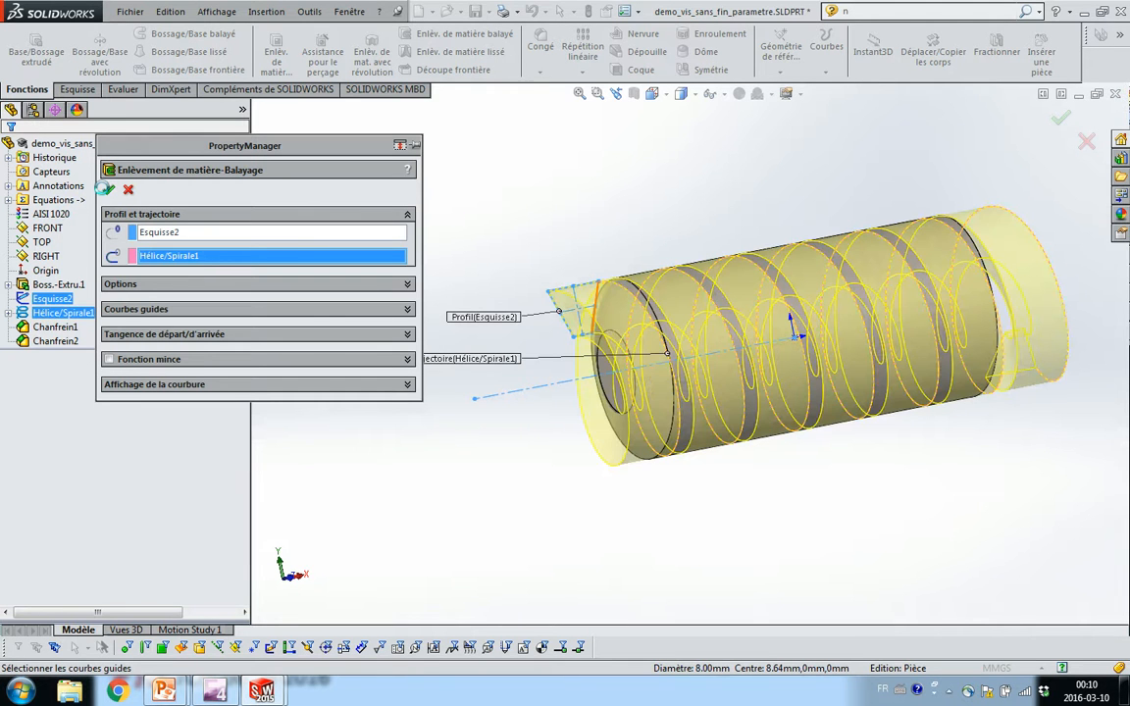
click(108, 190)
- Inspect the cut thread and the chamfered ends from several angles and in the front view
middle_drag(457, 306, 543, 350)
middle_drag(544, 284, 807, 329)
middle_drag(978, 305, 518, 270)
key(ctrl+1)
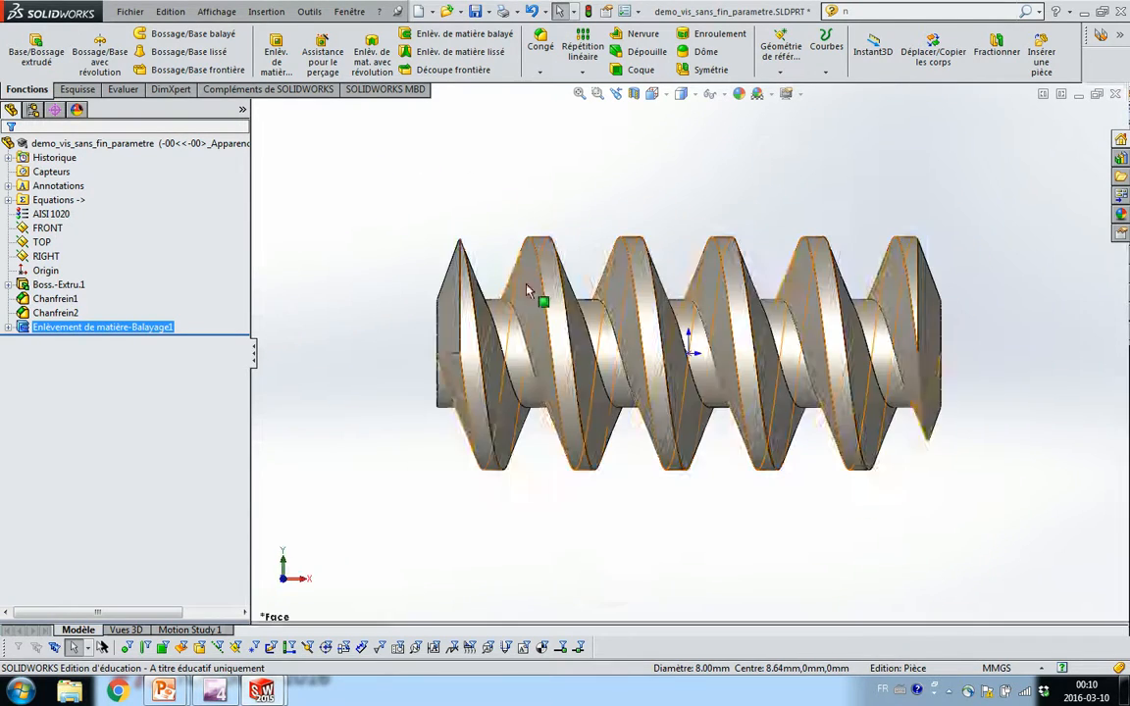
scroll(526, 286, down, 3)
click(323, 290)
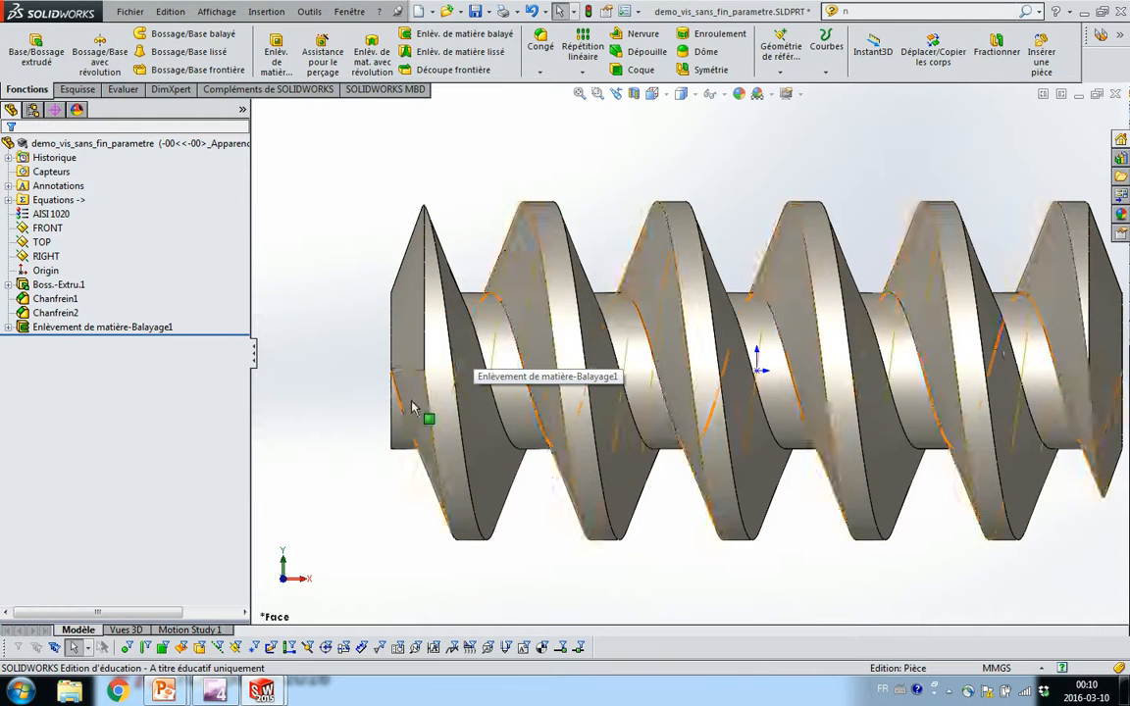
scroll(417, 392, up, 2)
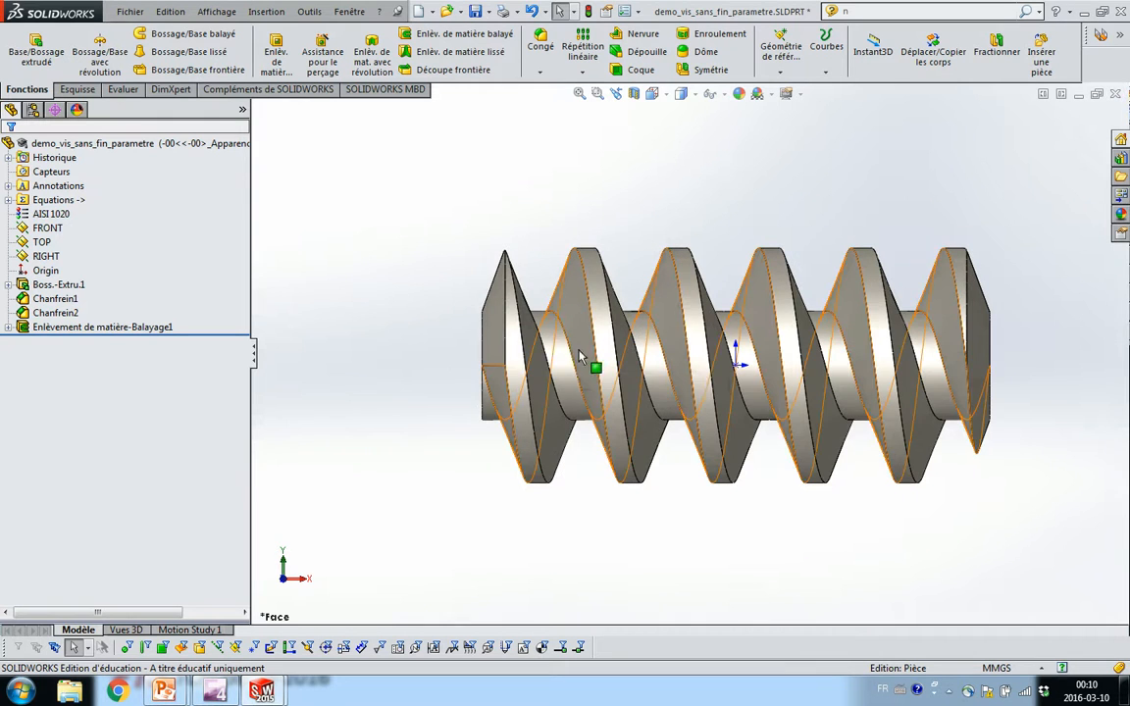
click(541, 46)
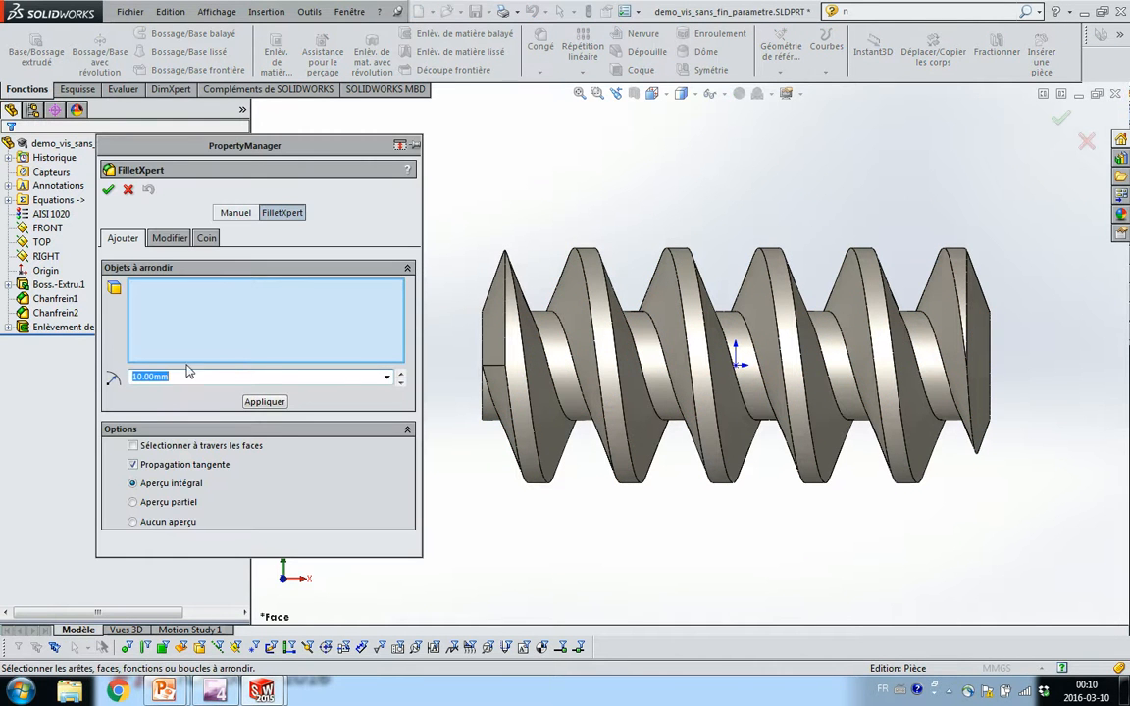
text(=)
key(Escape)
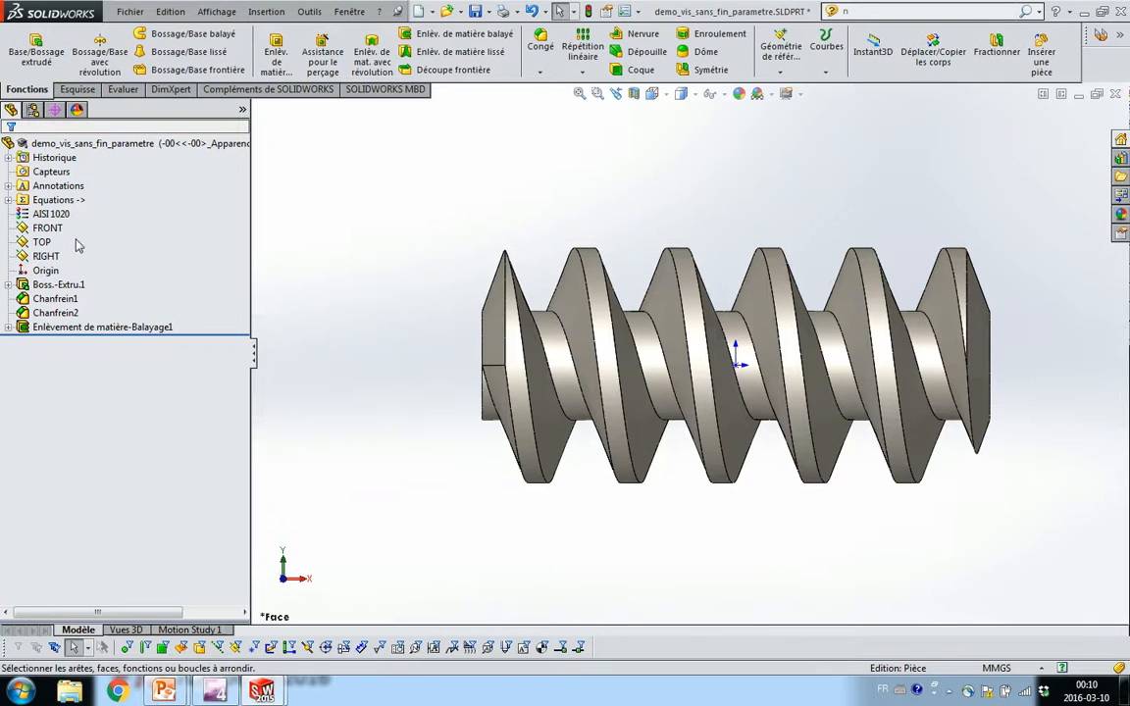
- Look up the variable "rc" in the Equations folder and fillet both helical root edges of the thread with a 0.29 mm radius
click(30, 205)
click(9, 201)
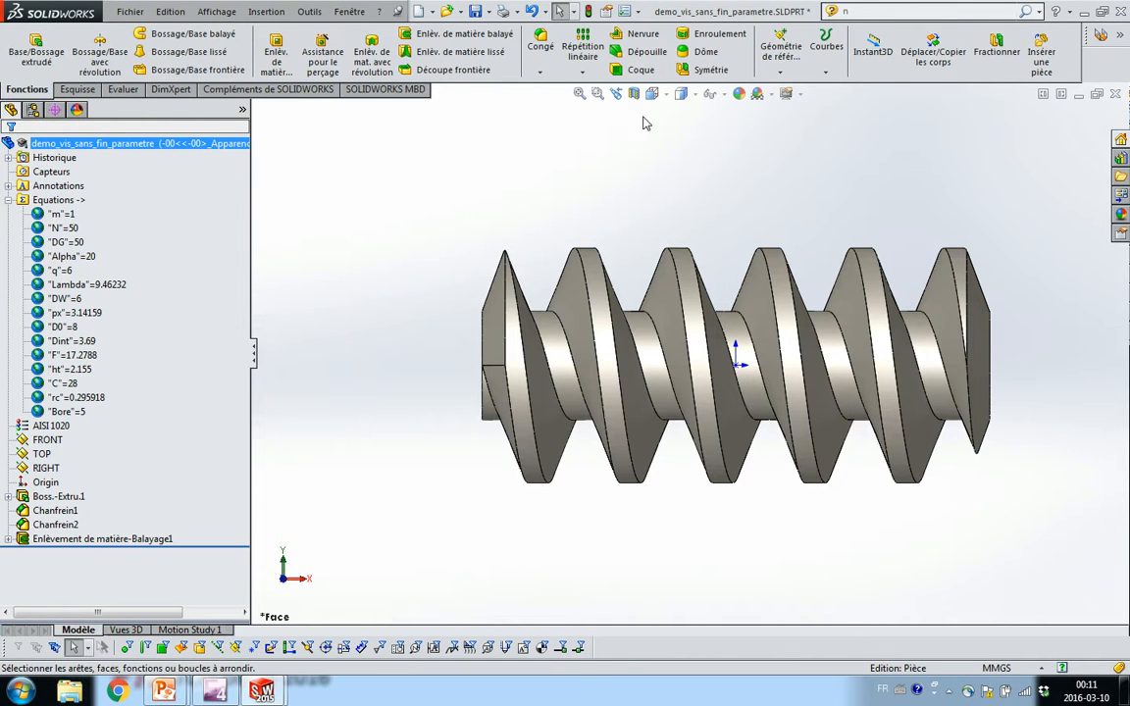
click(541, 74)
click(564, 87)
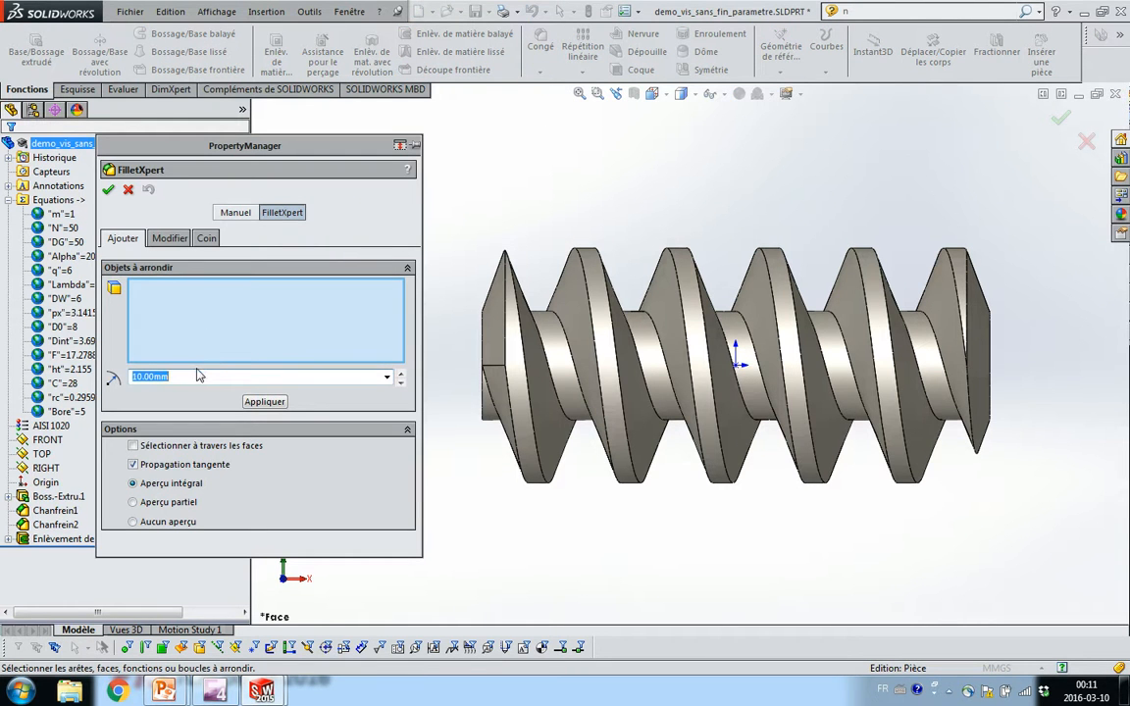
text(0.29)
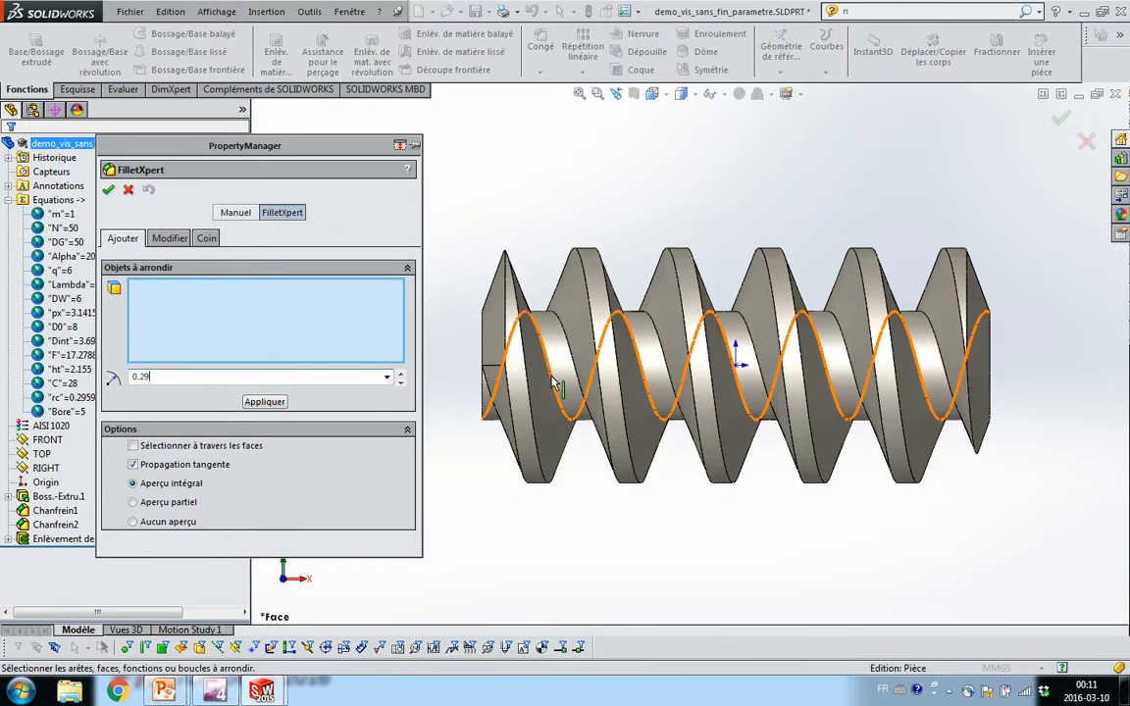
click(300, 351)
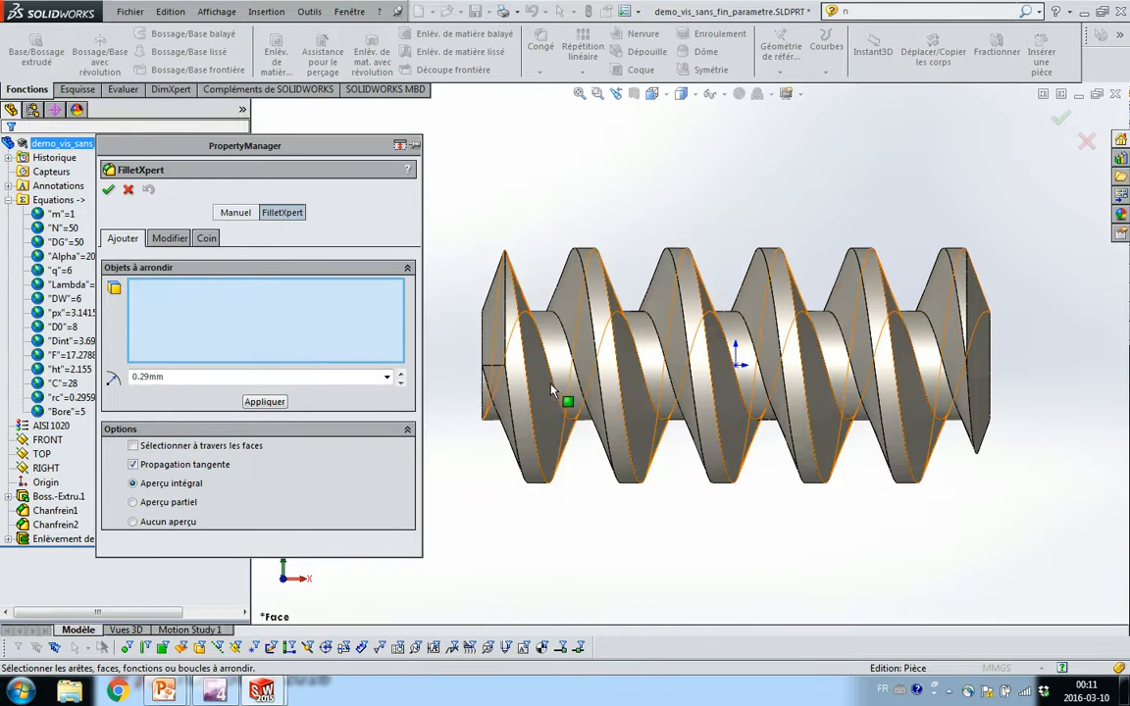
click(581, 378)
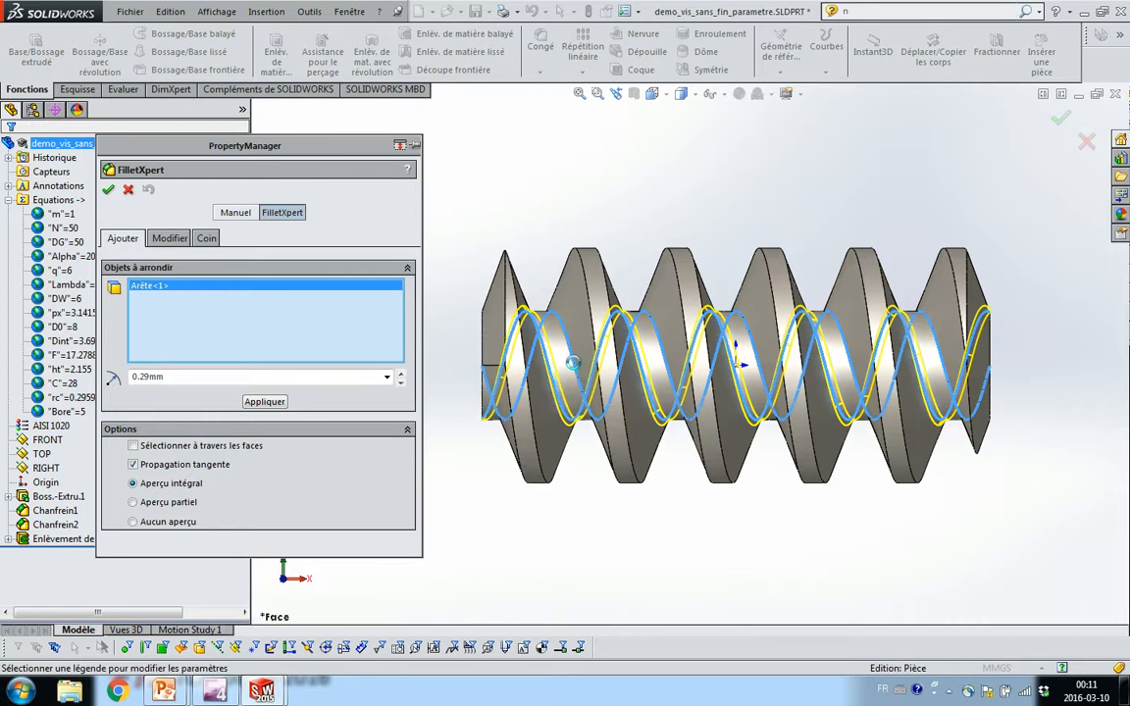
click(586, 372)
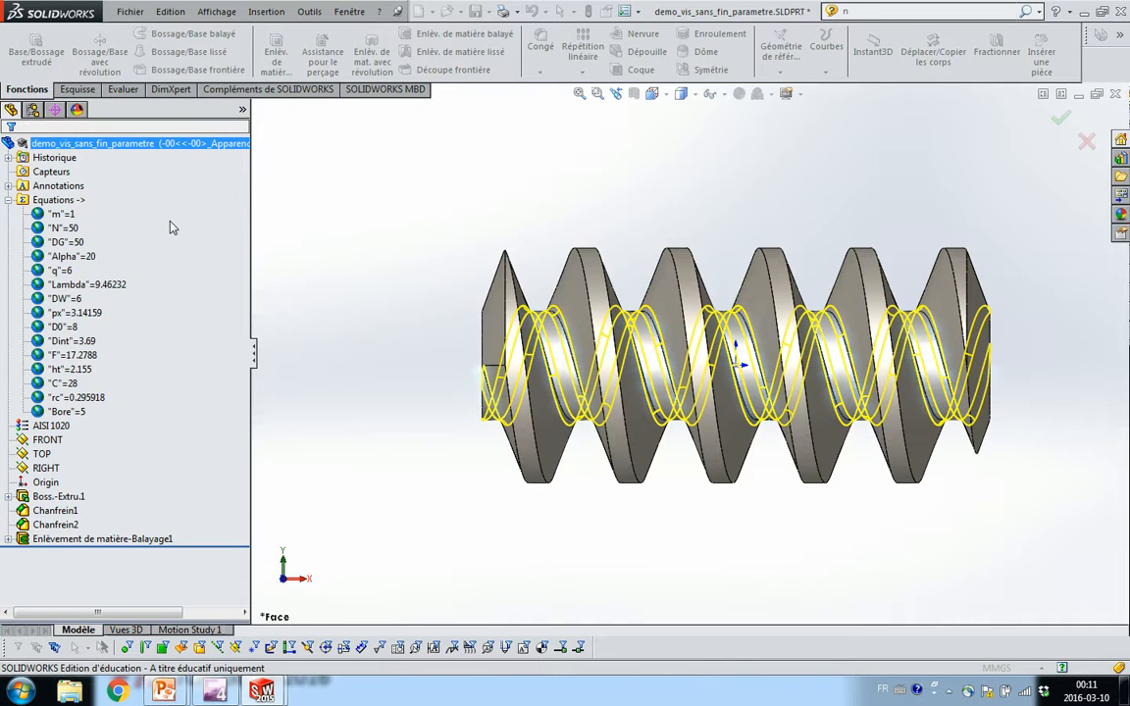
middle_drag(378, 248, 369, 369)
middle_drag(530, 216, 574, 275)
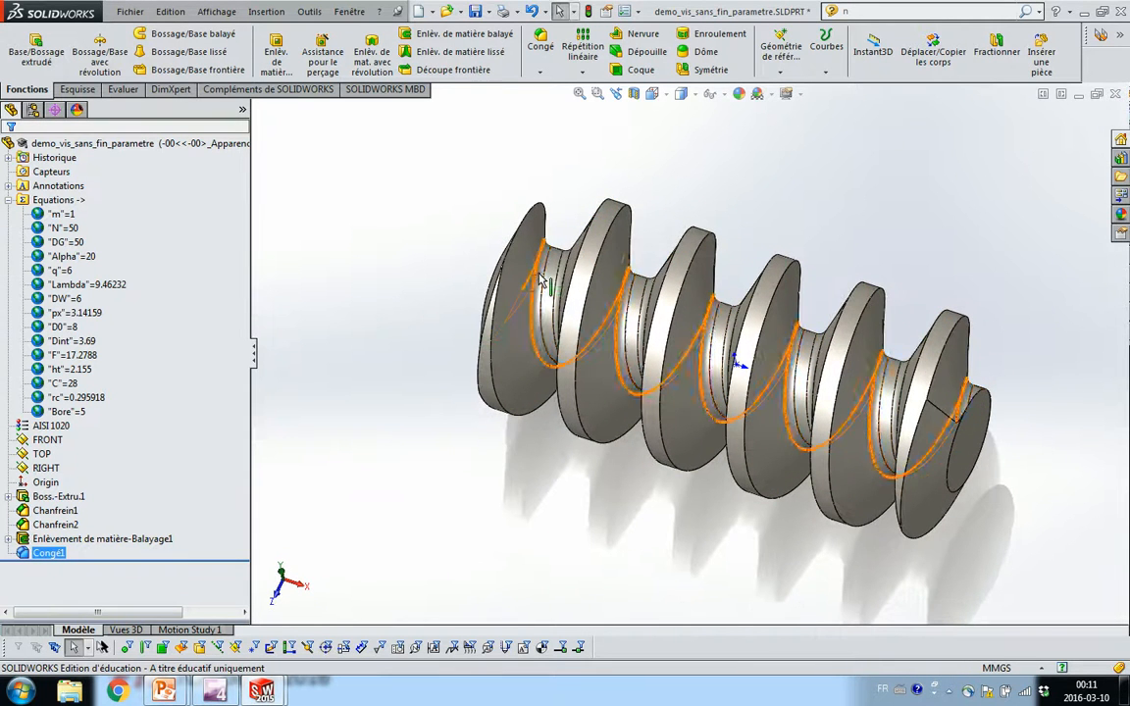
- Rename the thread-root fillet's radius dimension to rc and copy its full name rc@Congé1
click(538, 281)
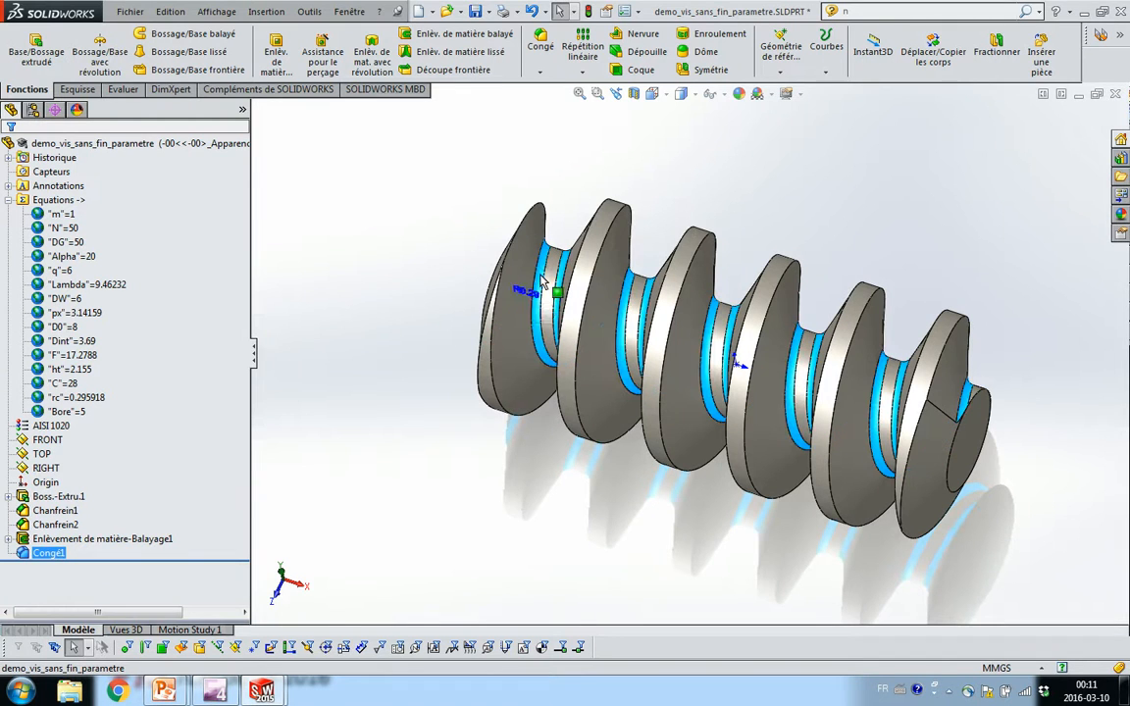
drag(525, 291, 533, 160)
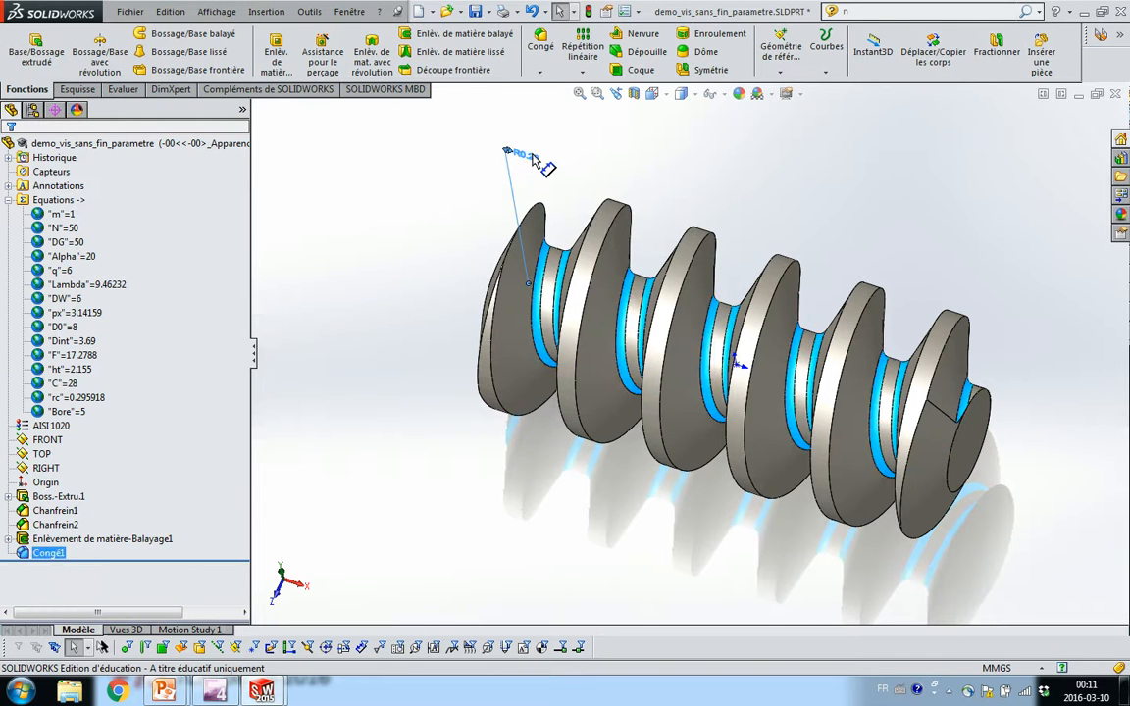
double_click(520, 154)
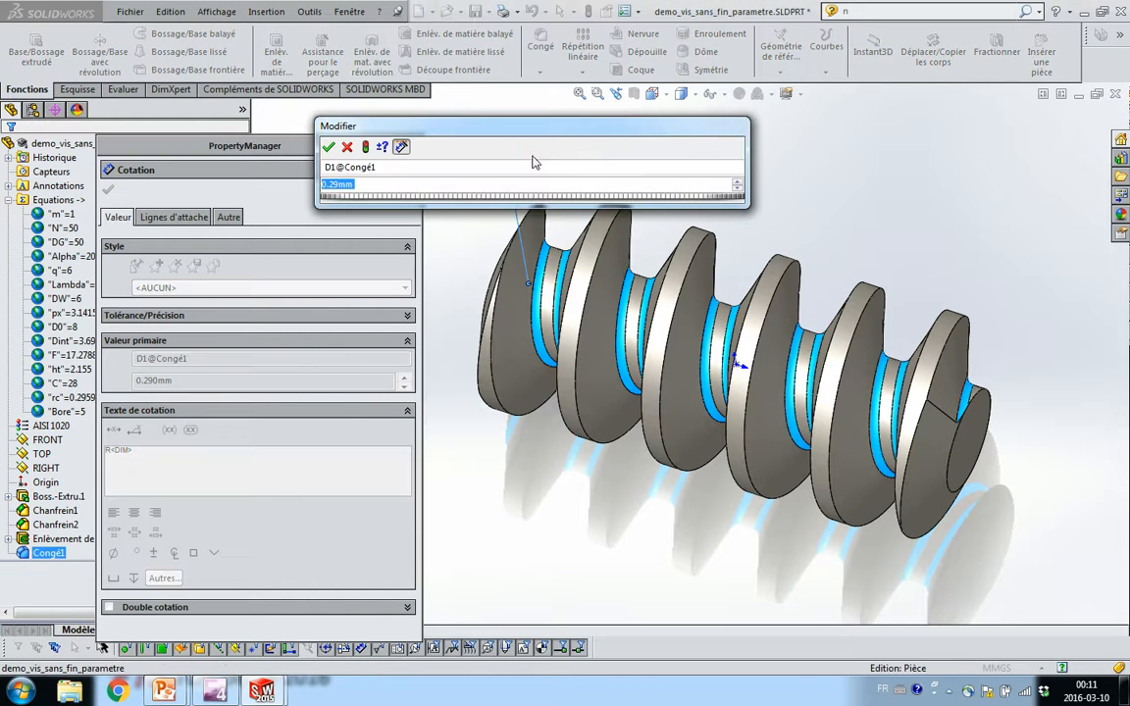
click(328, 146)
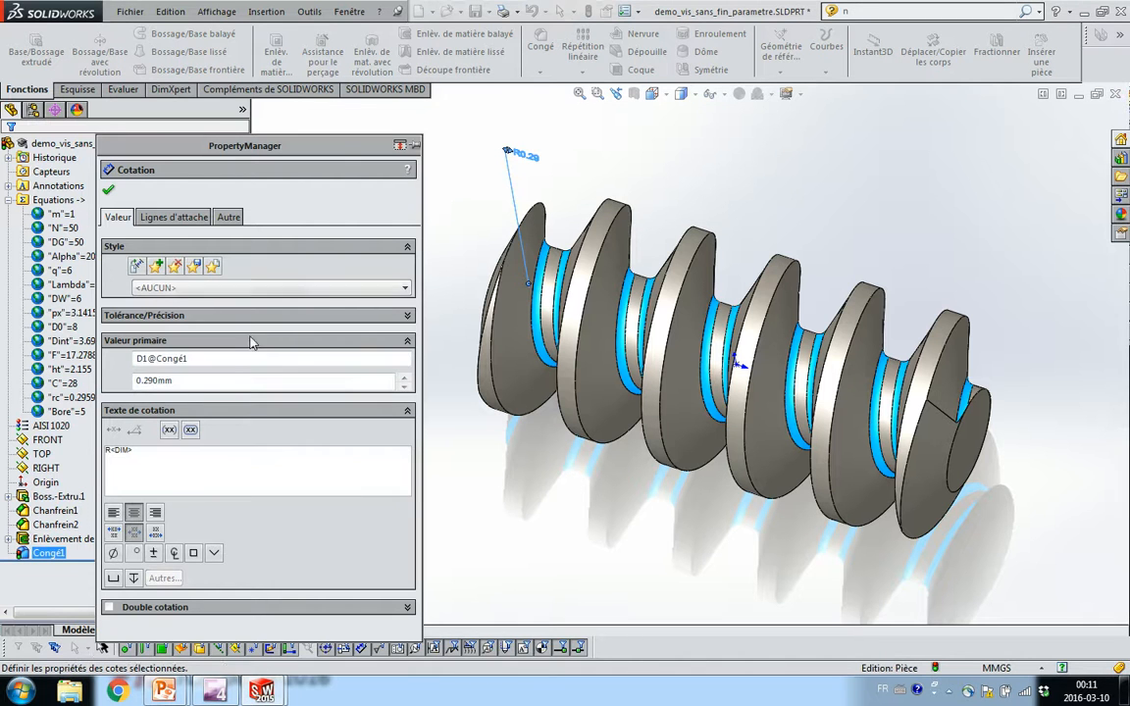
key(BackSpace)
key(BackSpace)
text(rc)
key(ctrl+a)
key(ctrl+c)
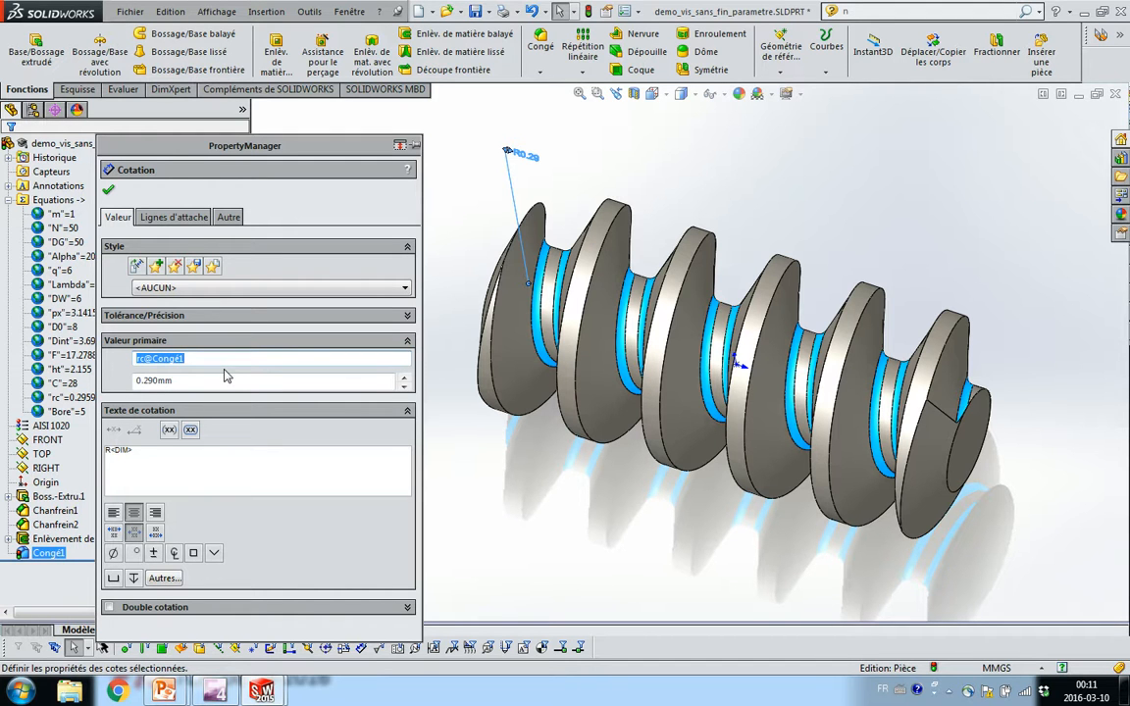
click(109, 194)
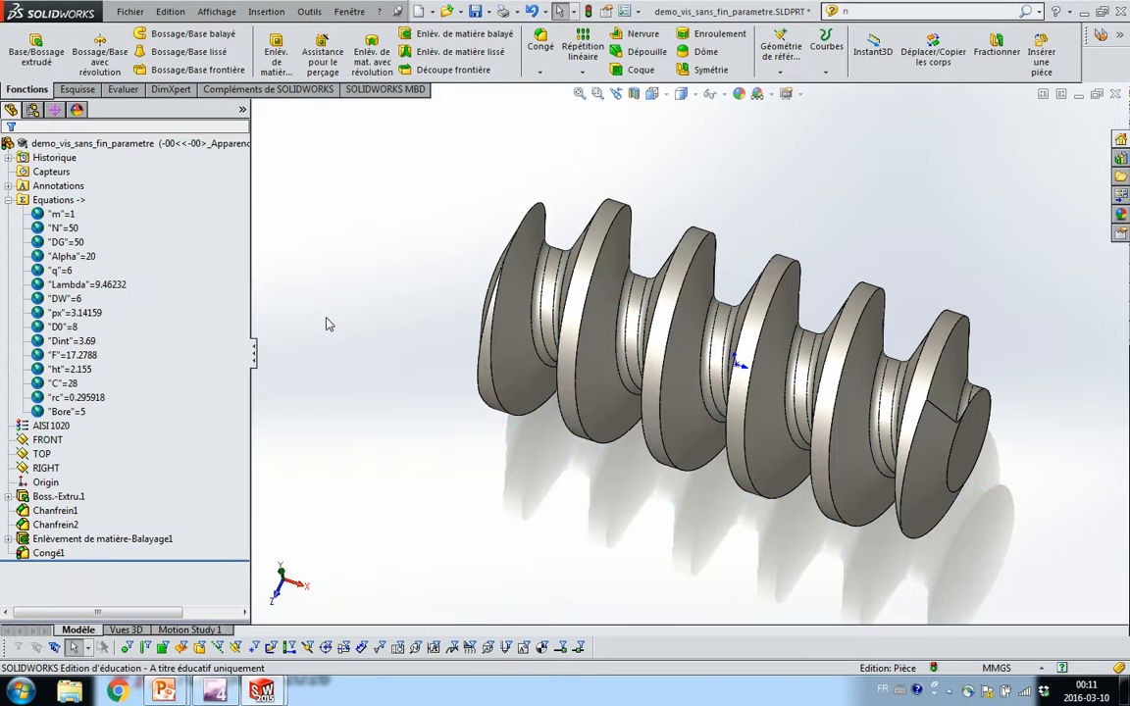
- Add an rc@Congé1 column to the design table and enter ="rc" for configuration -00
click(8, 199)
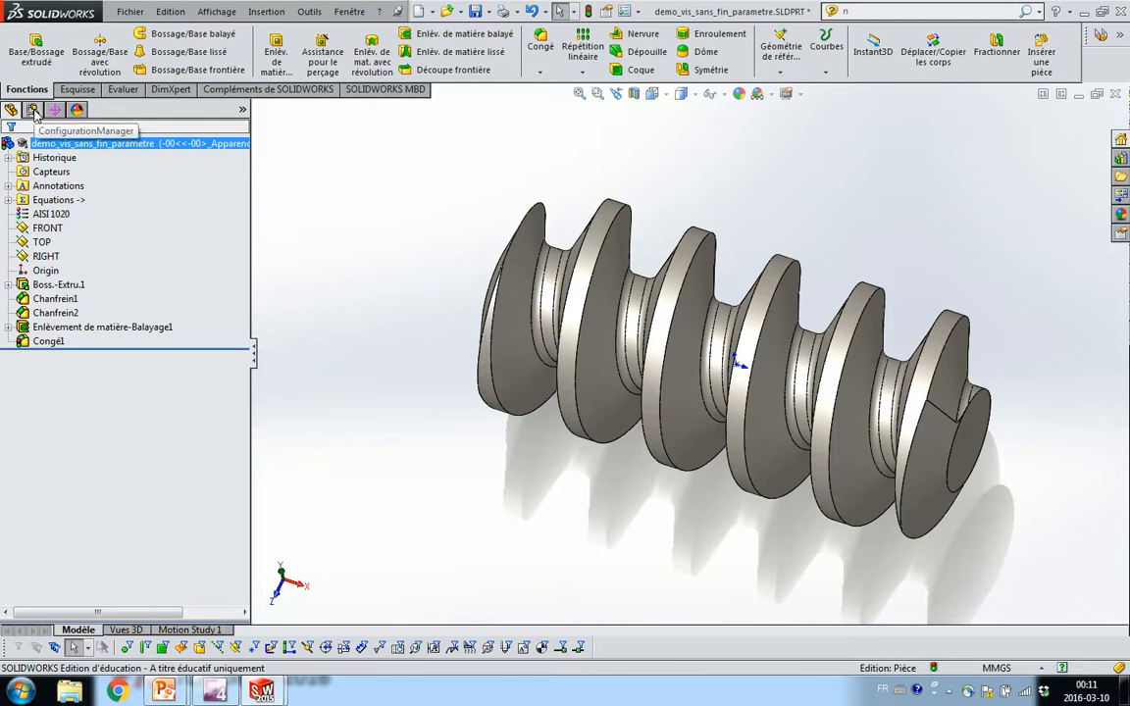
click(33, 110)
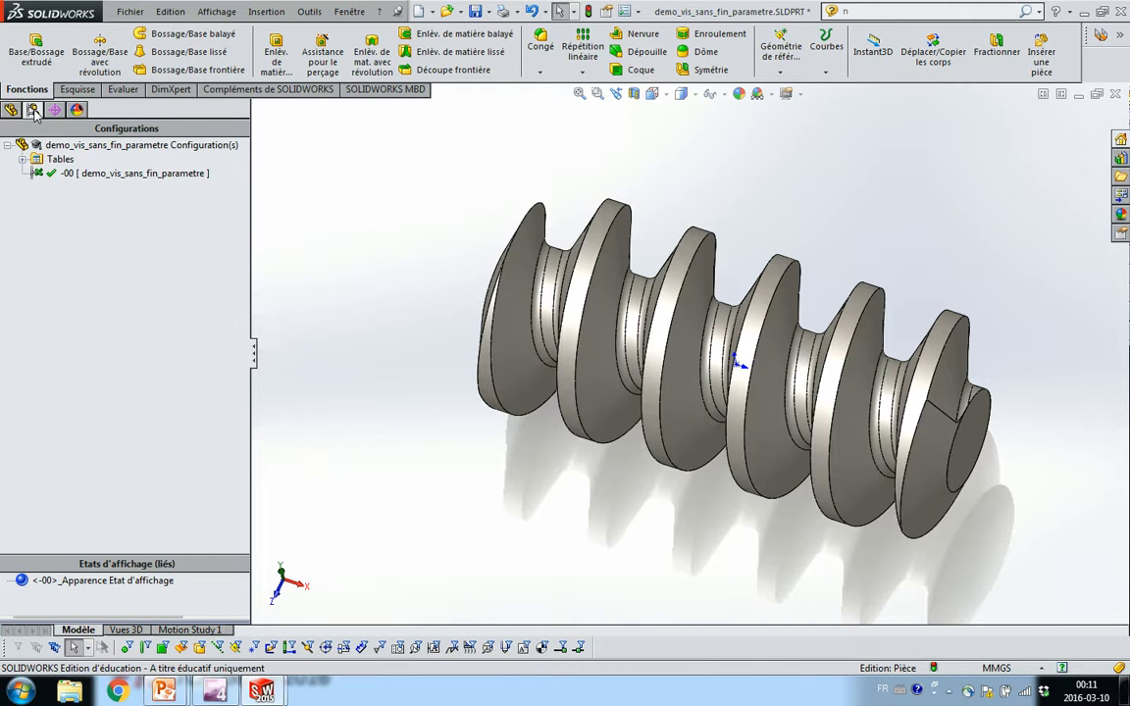
click(22, 159)
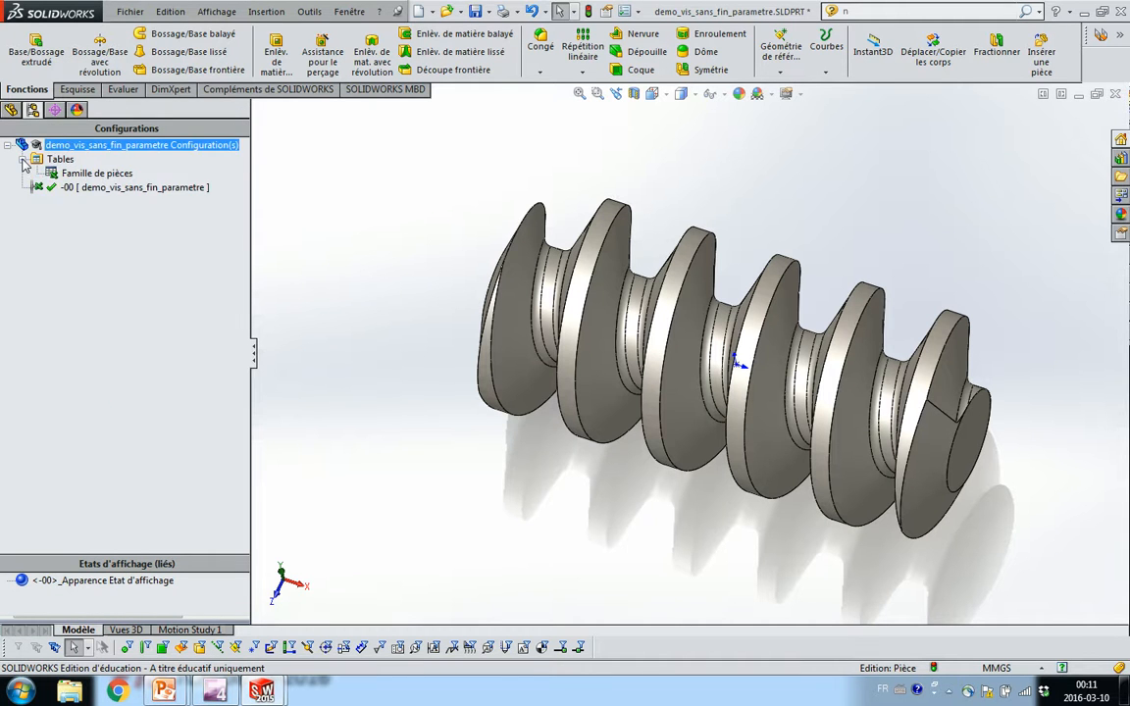
click(73, 172)
right_click(77, 173)
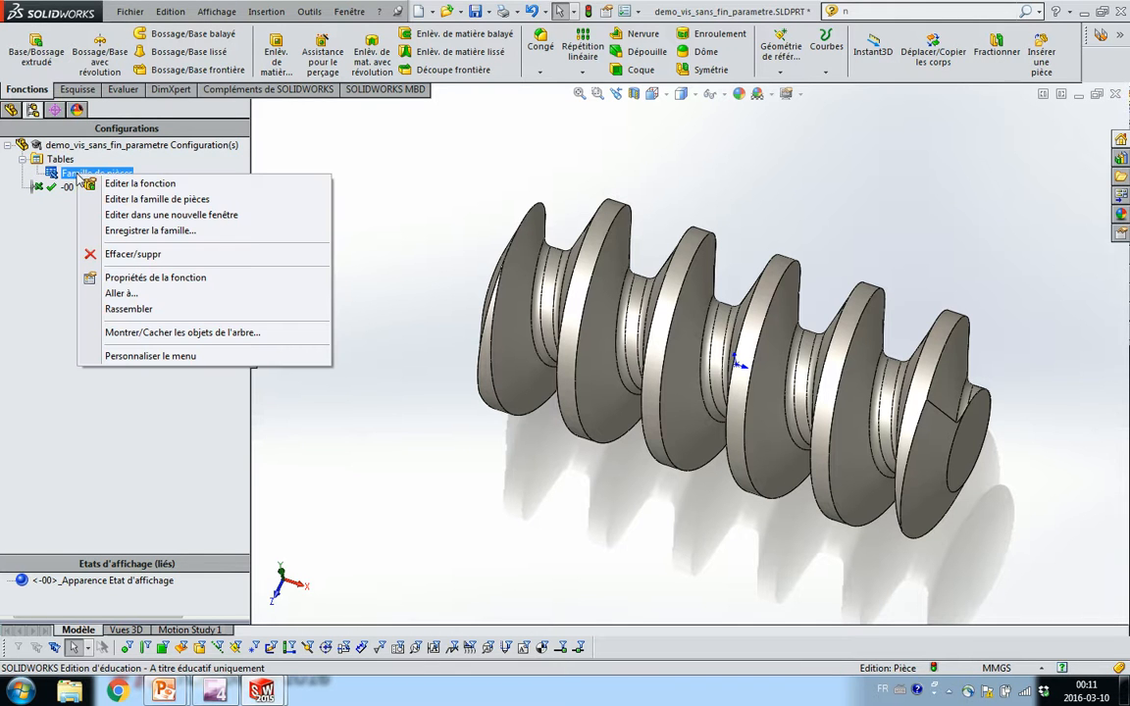
click(127, 201)
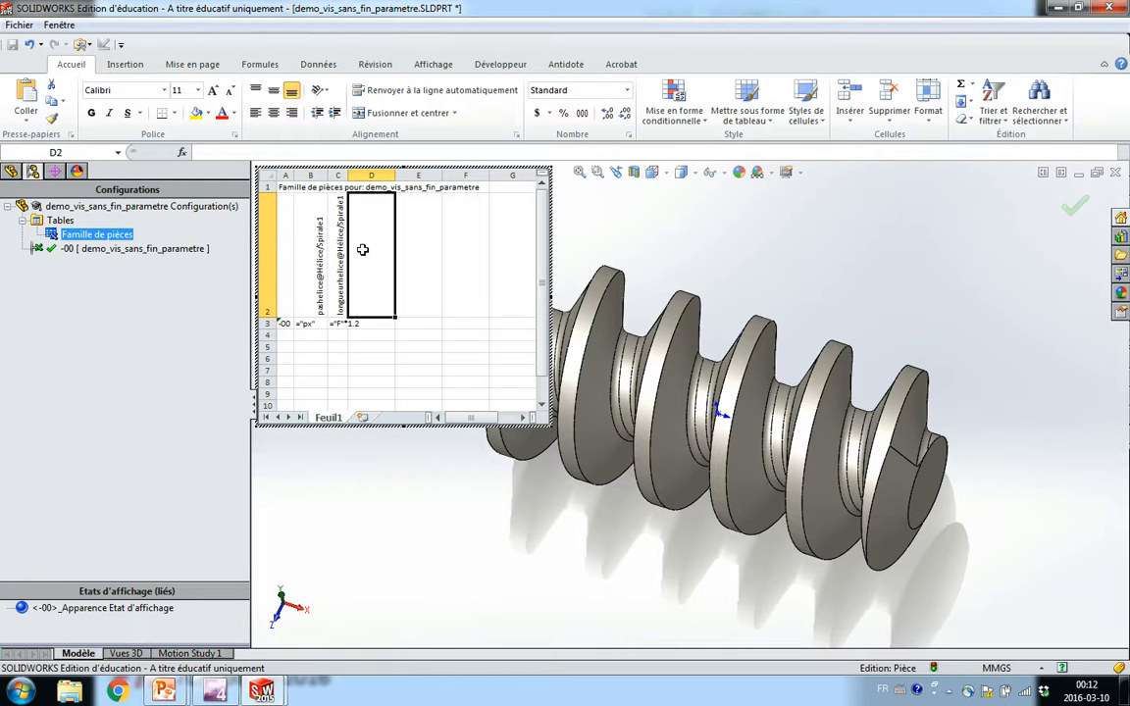
key(ctrl+v)
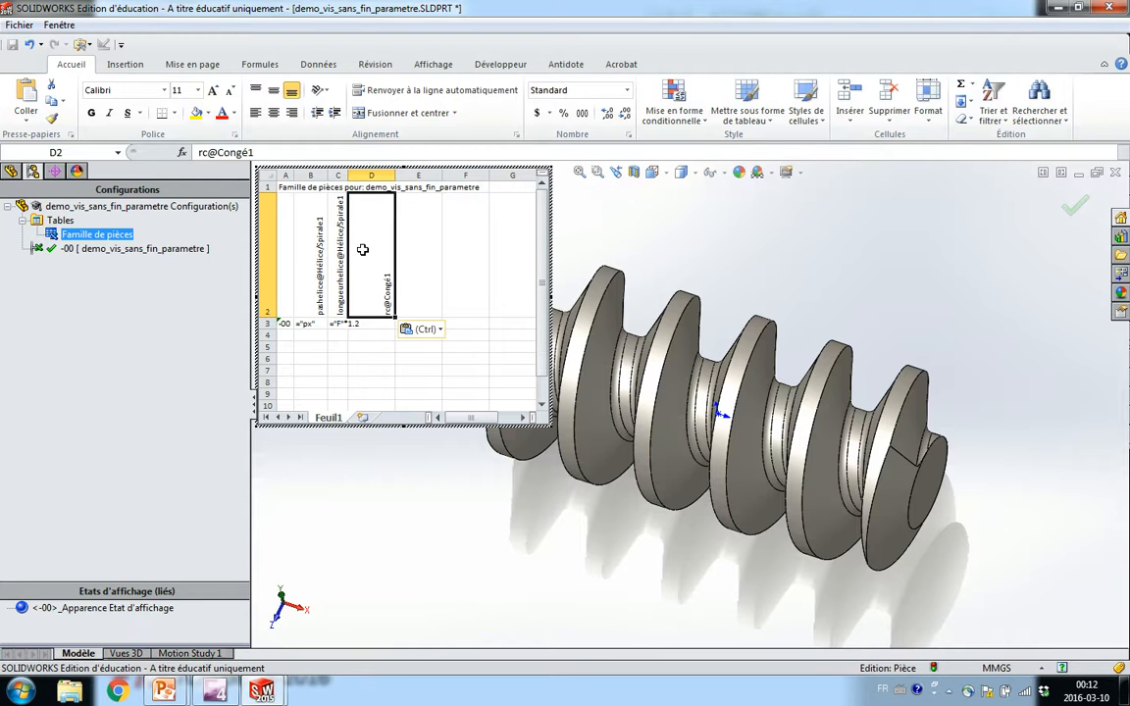
click(389, 324)
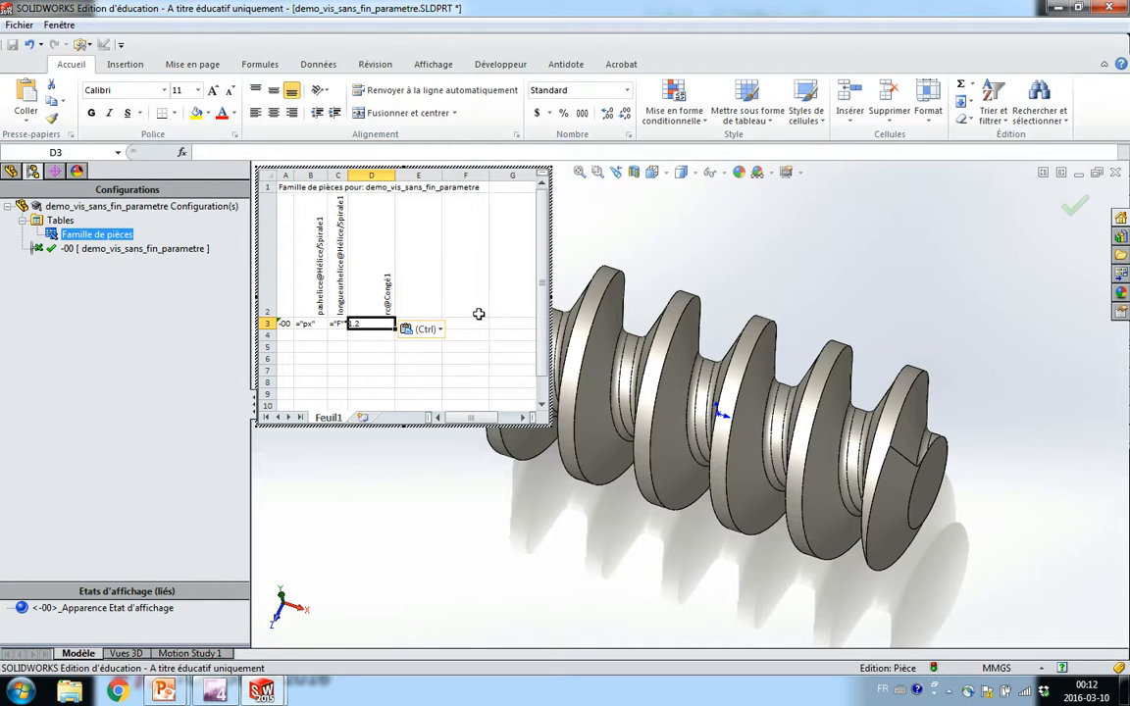
text('="rc)
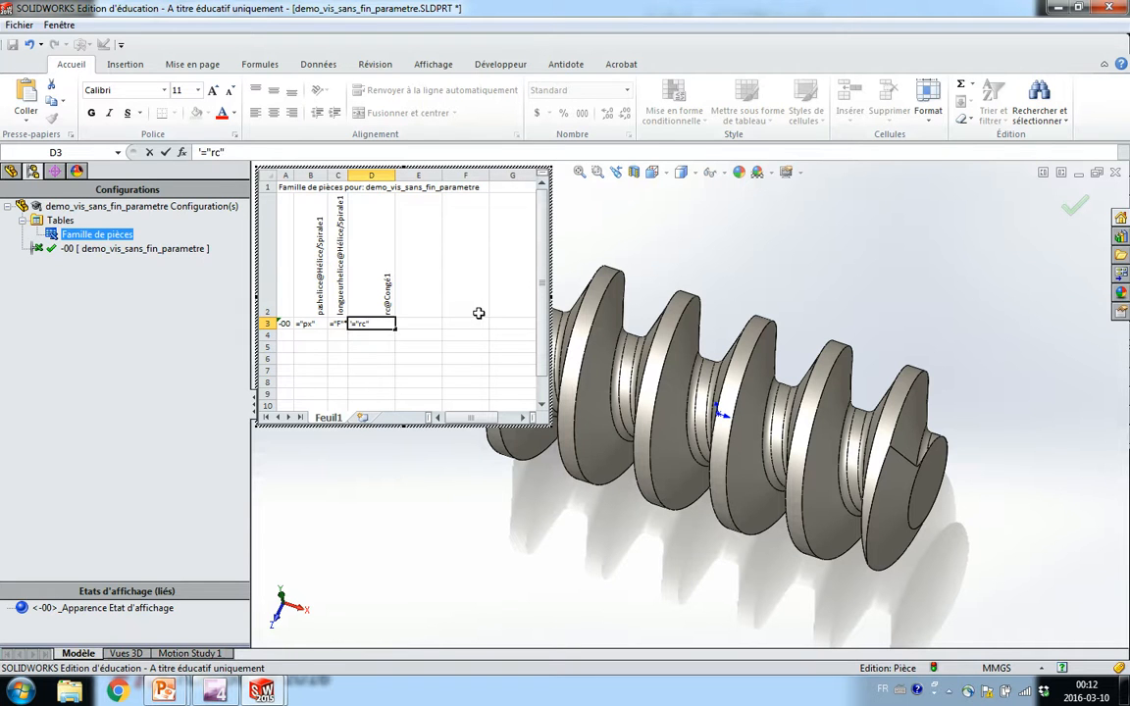
key(Return)
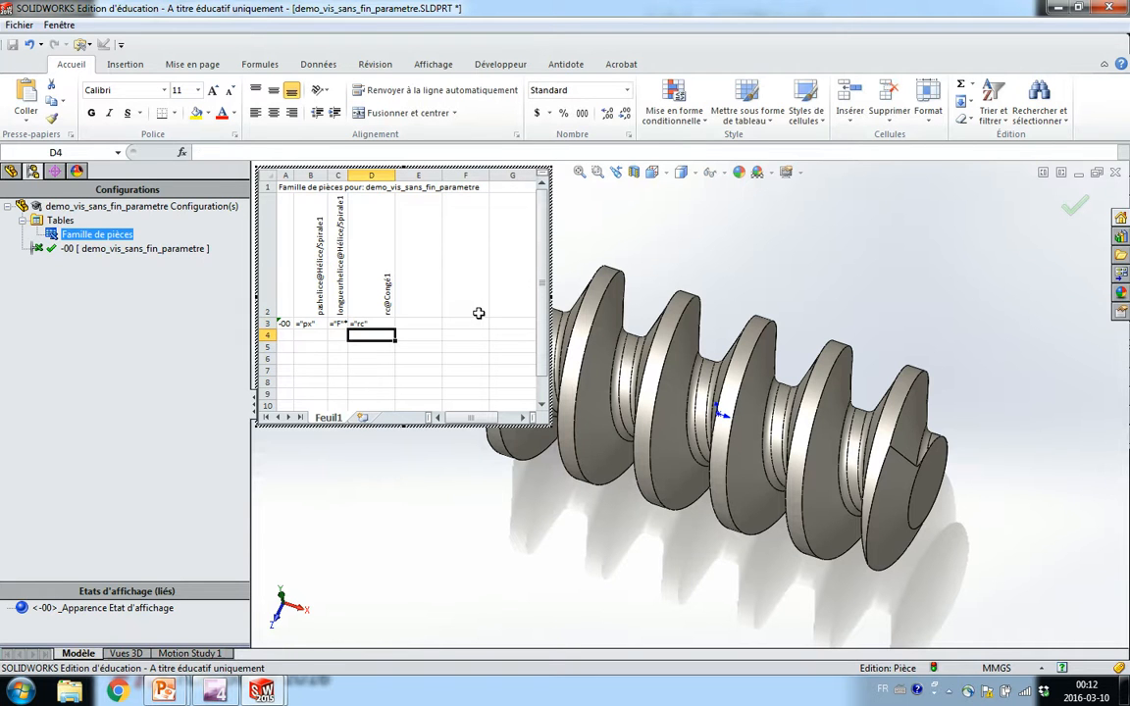
click(416, 477)
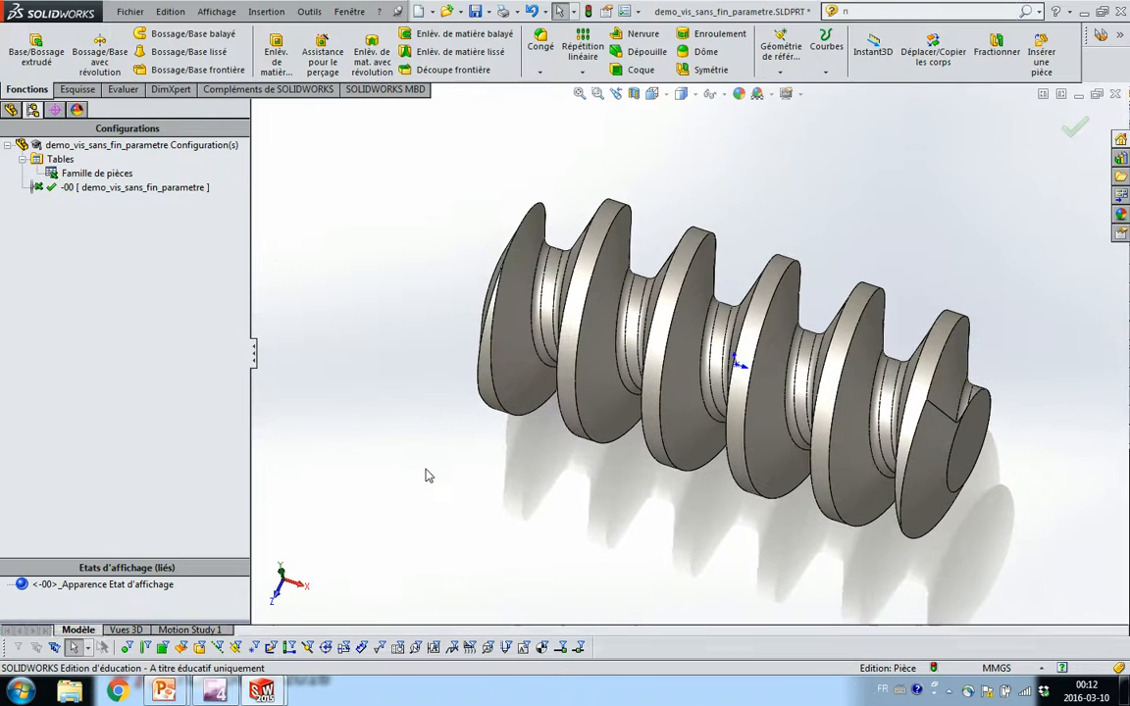
- Check the thread-root fillet's radius dimension on the model and view the worm from its other end
click(538, 290)
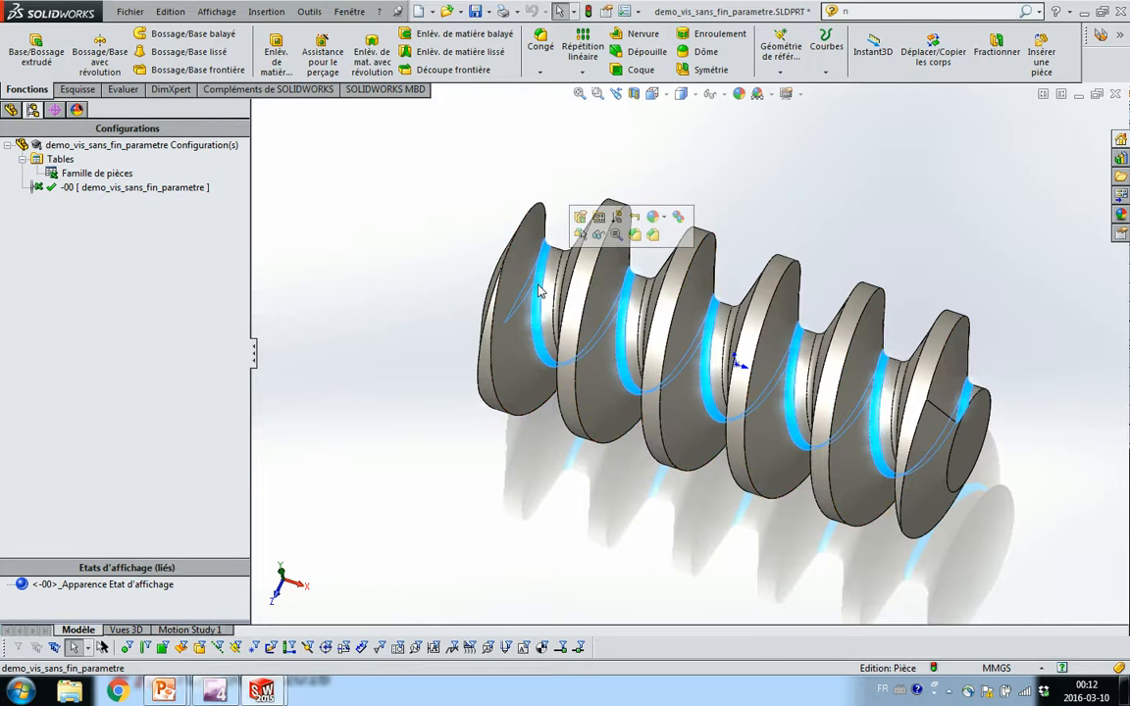
click(538, 291)
drag(537, 290, 503, 157)
middle_drag(456, 144, 517, 171)
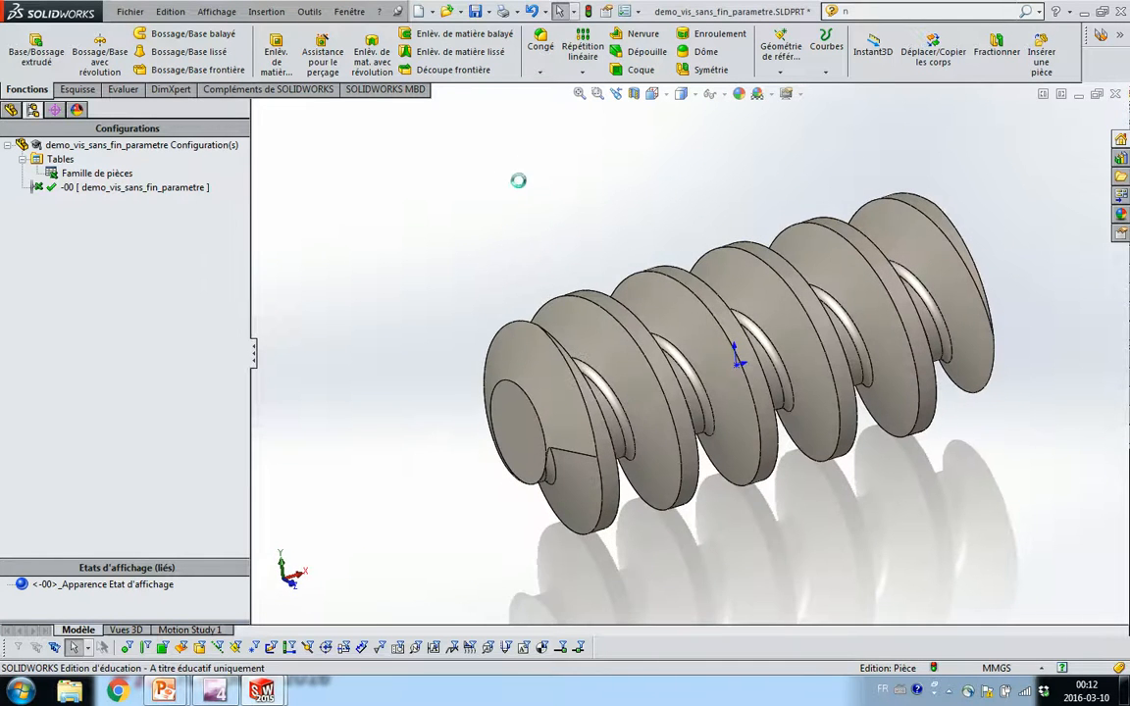
- Sketch a circle about 1.97 mm in diameter on the worm's flat end face, centred on the origin
click(11, 109)
middle_drag(443, 260, 456, 228)
middle_drag(432, 213, 517, 384)
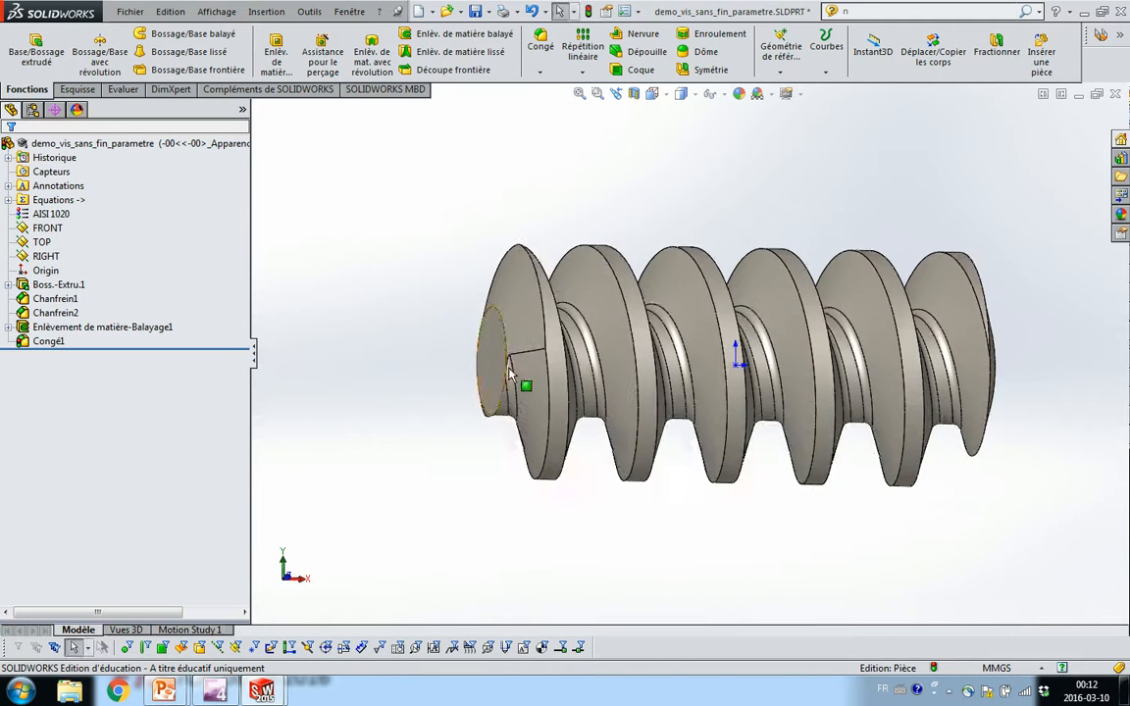
click(503, 369)
click(549, 309)
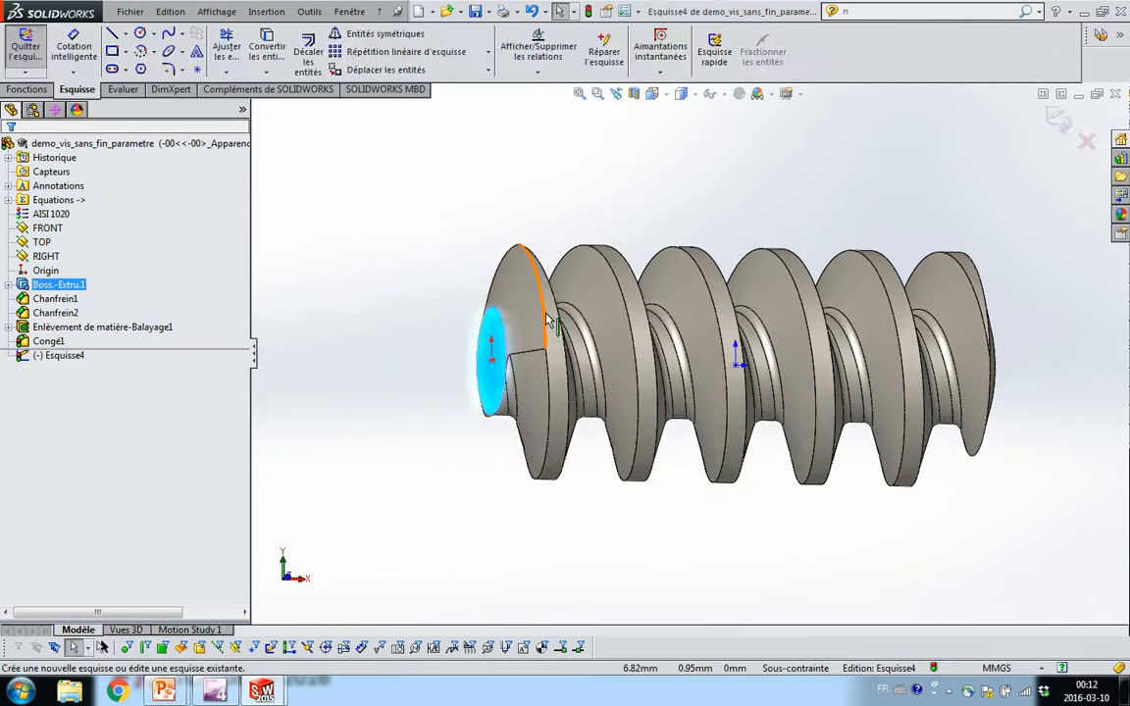
key(ctrl+8)
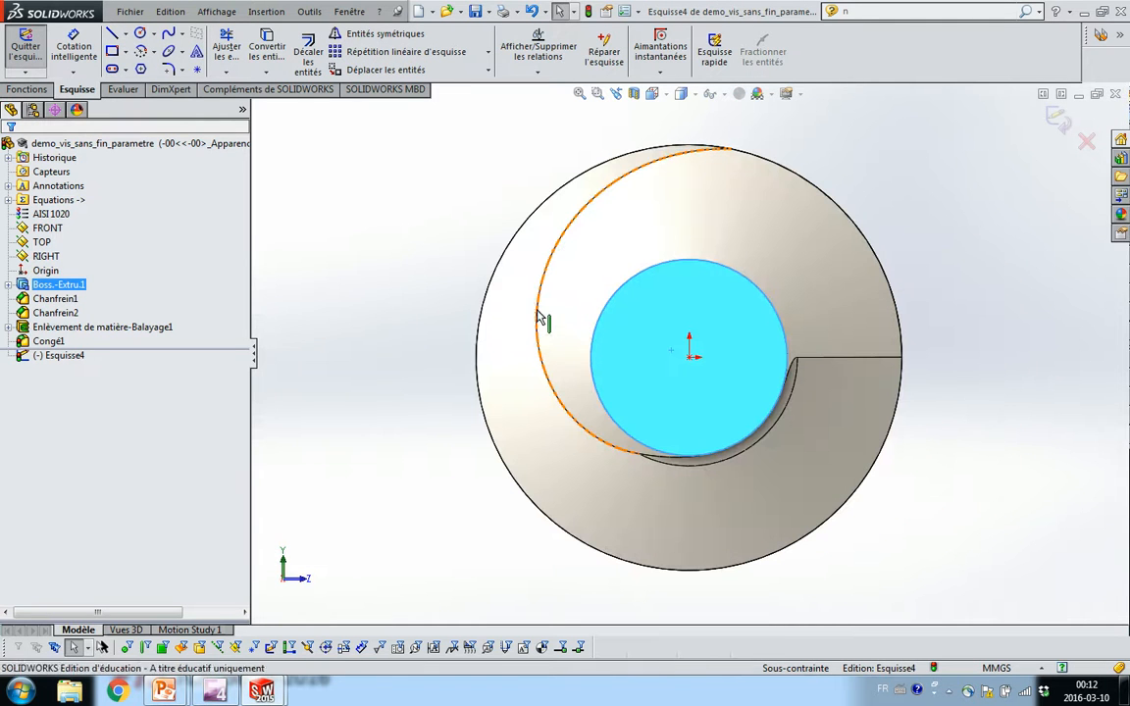
right_drag(537, 314, 560, 313)
click(689, 357)
click(728, 396)
- Dimension the circle's diameter and link it to the global variable "Bore"
click(790, 408)
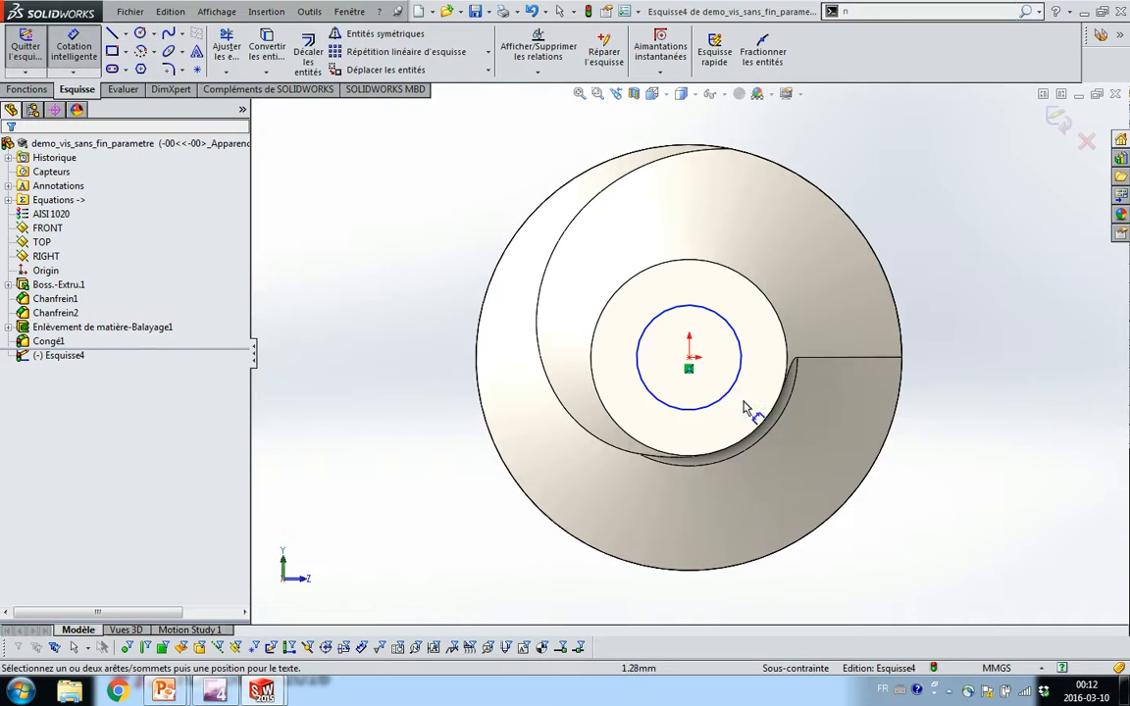
click(735, 394)
click(934, 512)
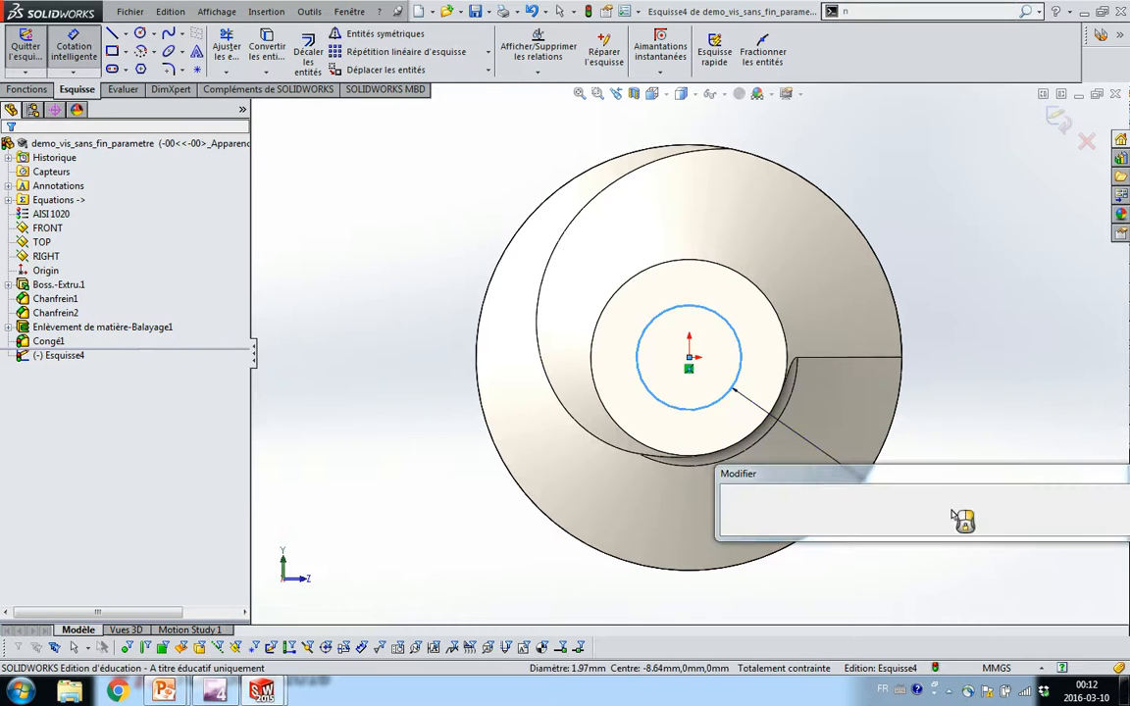
text(=)
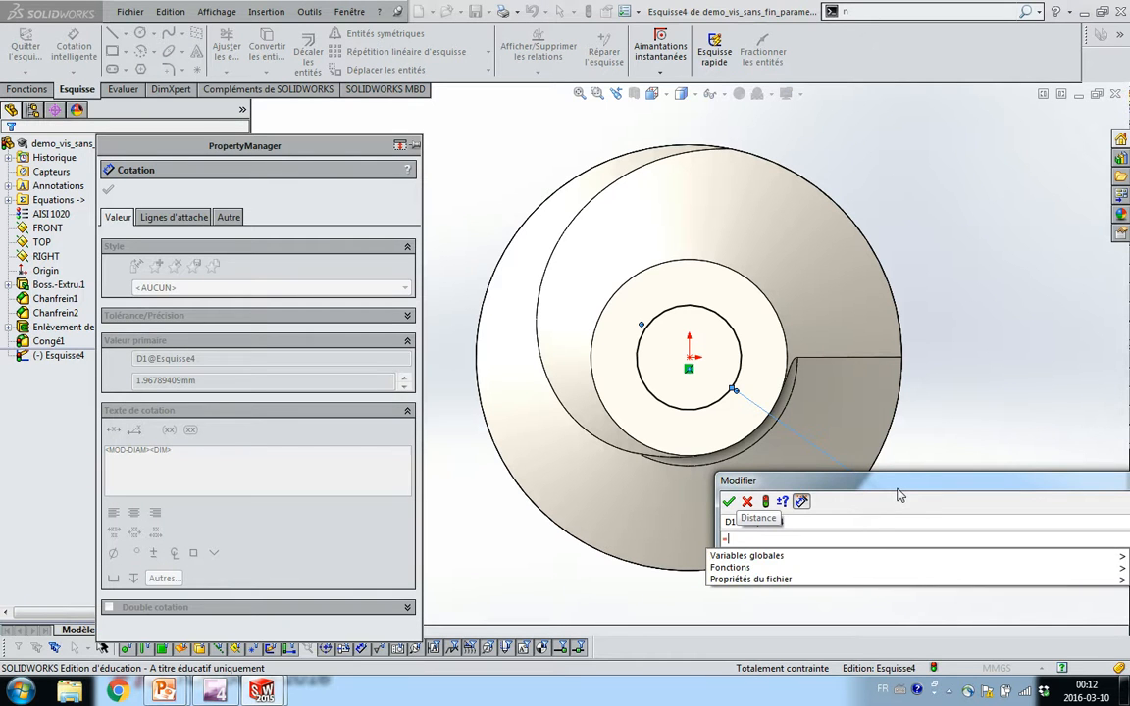
text("bo)
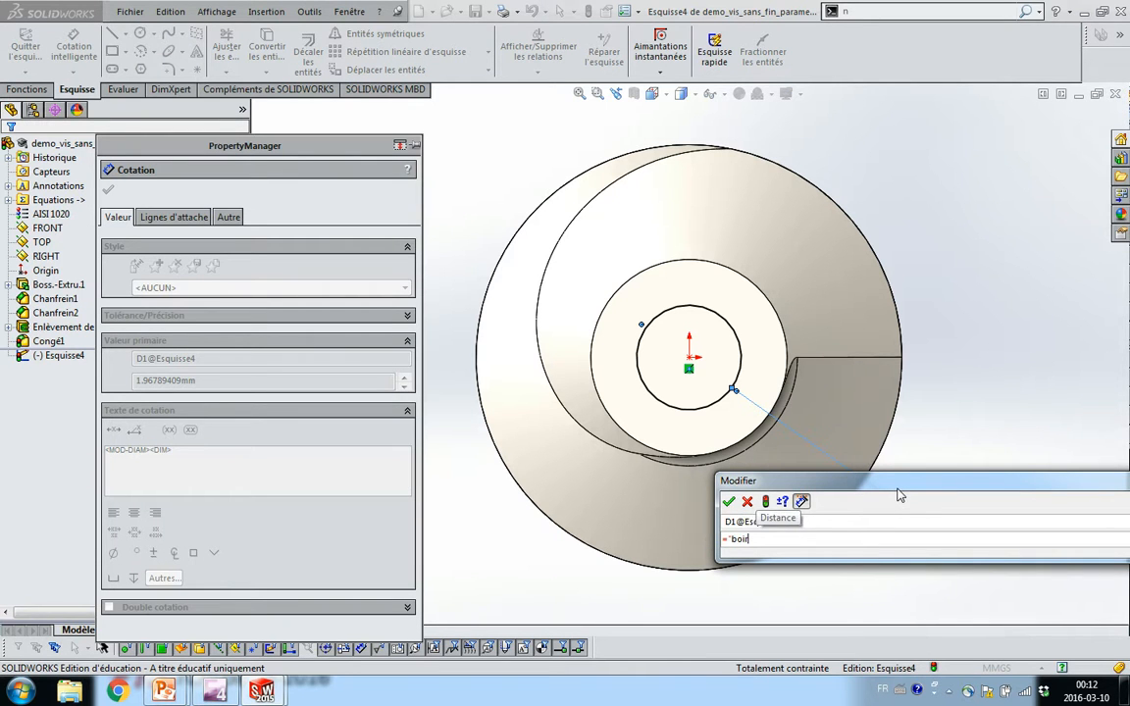
text(re)
key(Return)
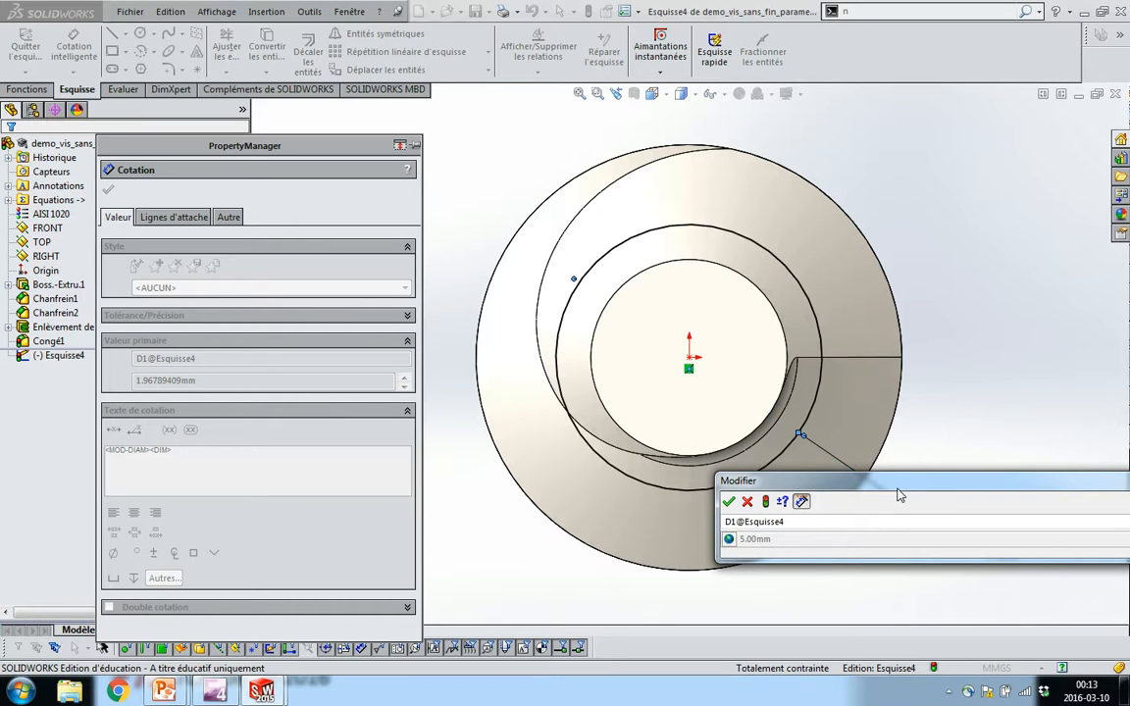
click(729, 502)
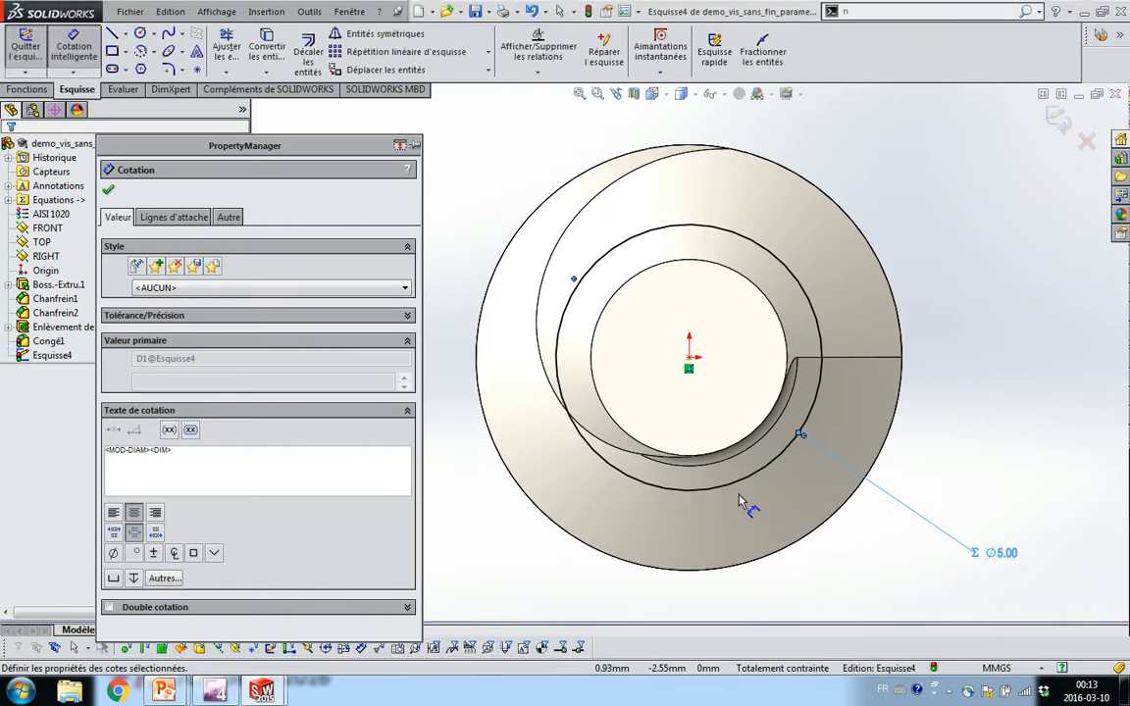
- Extrude-cut the bore circle through the full length of the worm
middle_drag(865, 454, 901, 454)
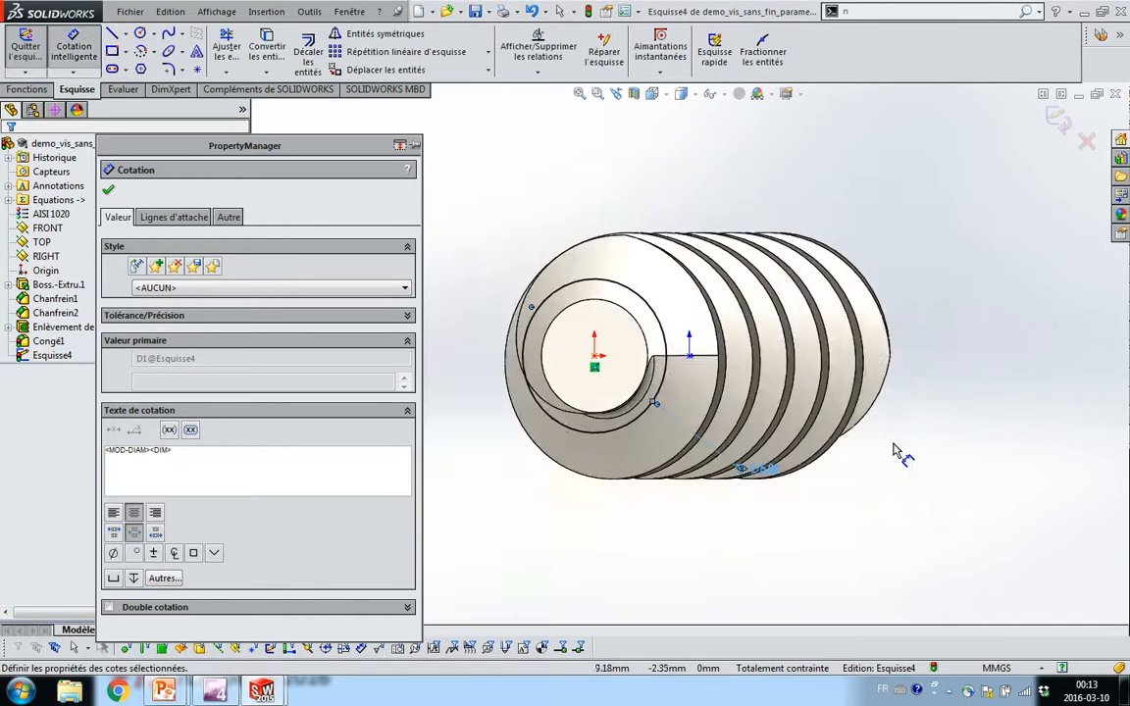
middle_drag(796, 457, 504, 415)
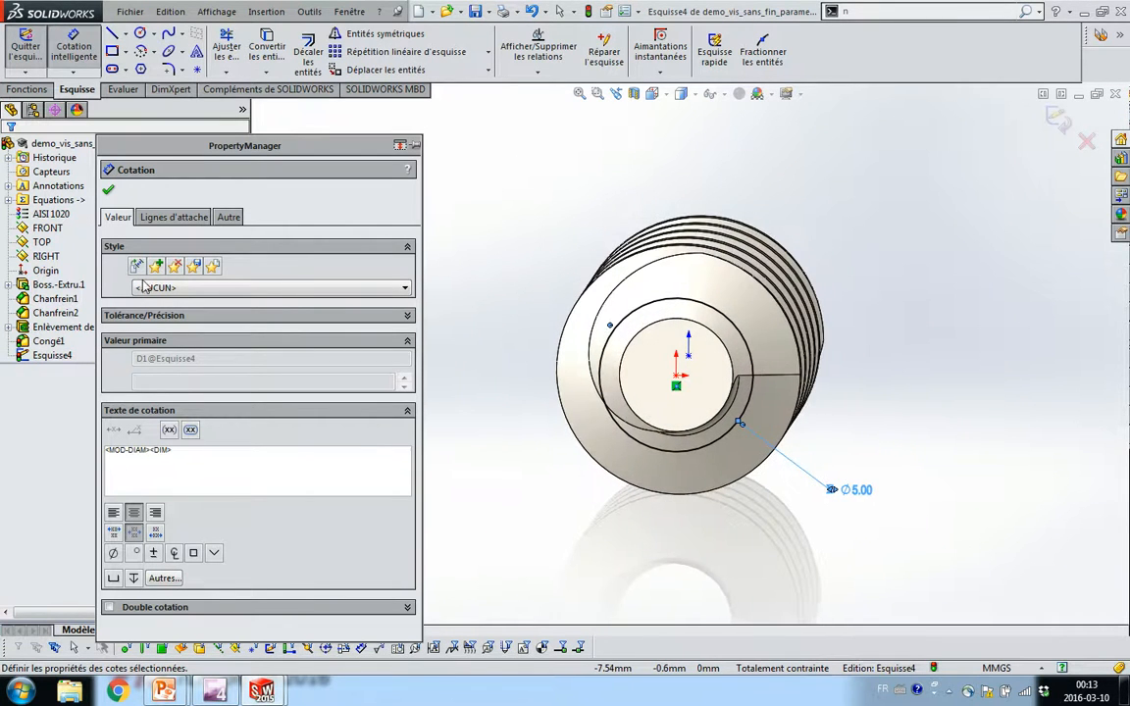
click(108, 190)
click(27, 89)
click(275, 51)
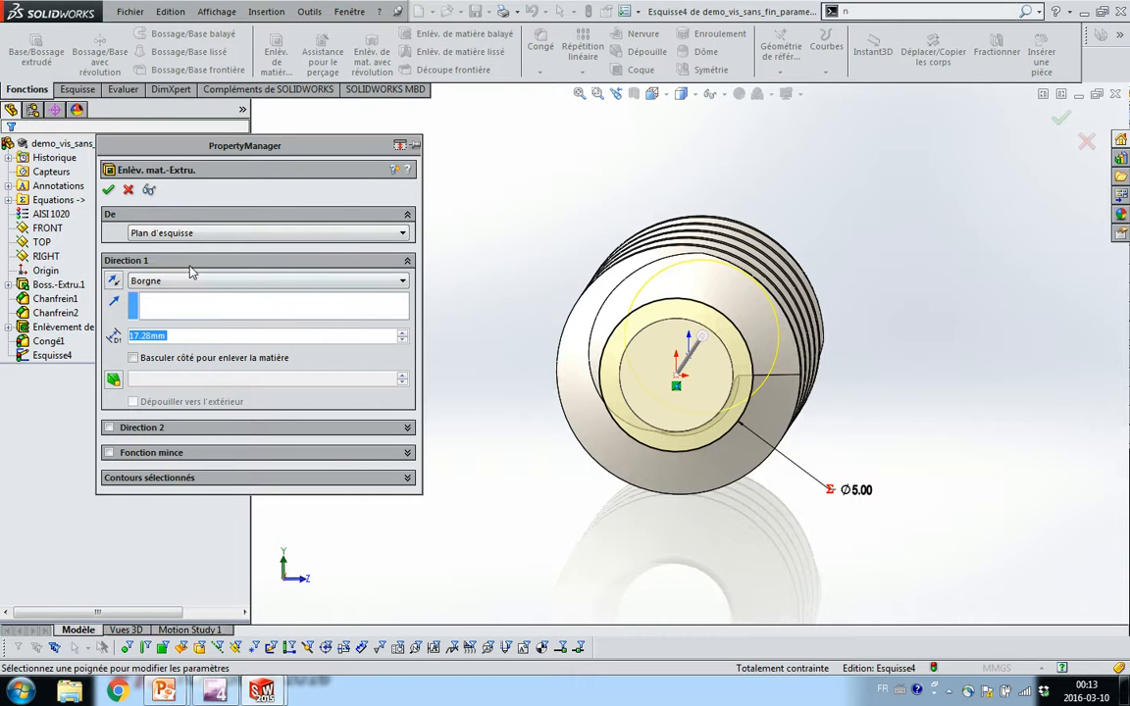
click(186, 280)
click(165, 294)
click(107, 190)
- Set the global variable "q" to 8 in the equations table and rebuild the worm
middle_drag(546, 418, 461, 334)
scroll(533, 379, up, 2)
middle_drag(512, 405, 503, 371)
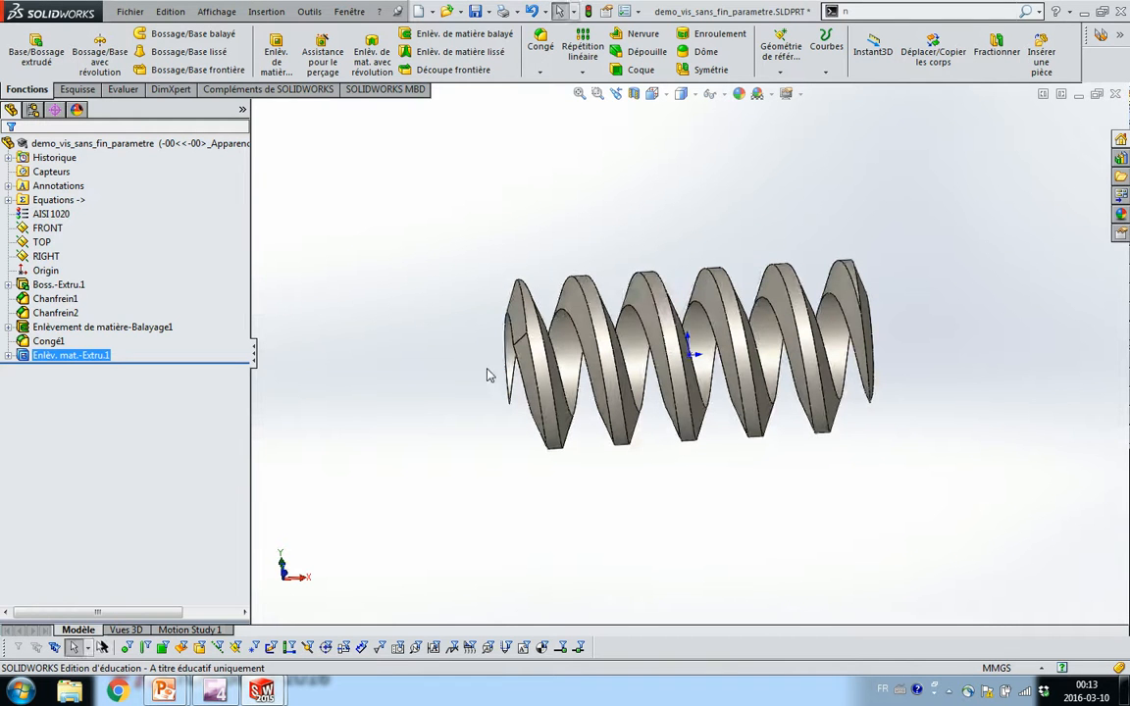
click(8, 200)
right_click(61, 200)
click(110, 208)
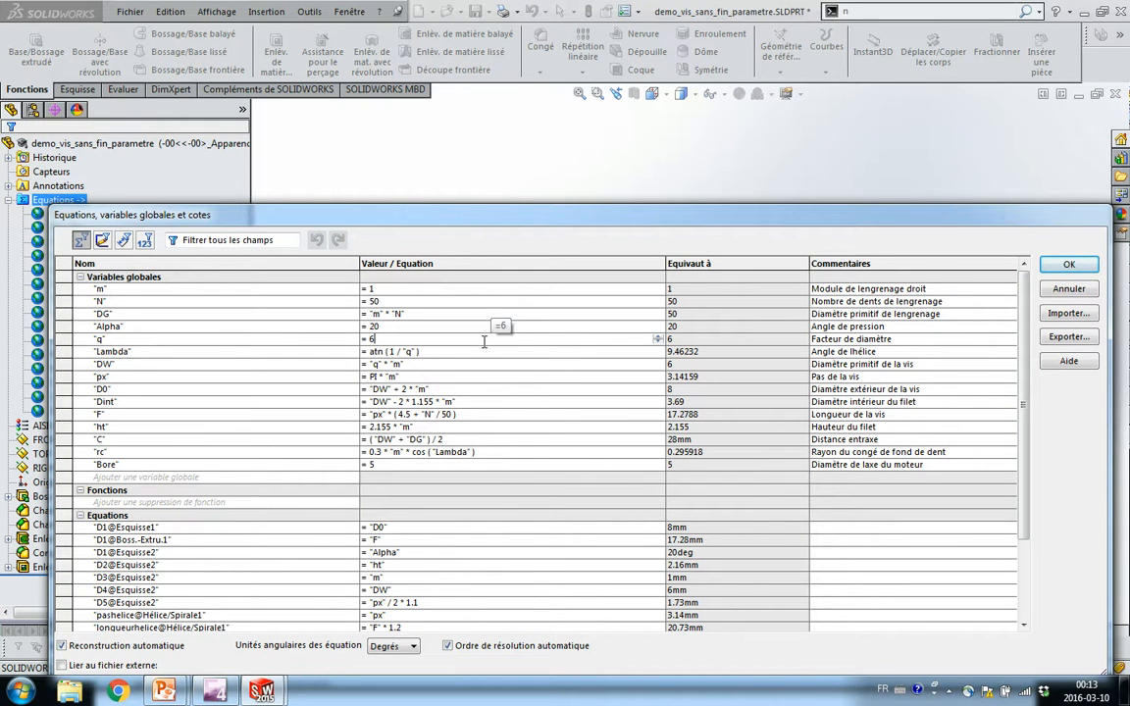
key(BackSpace)
text(8)
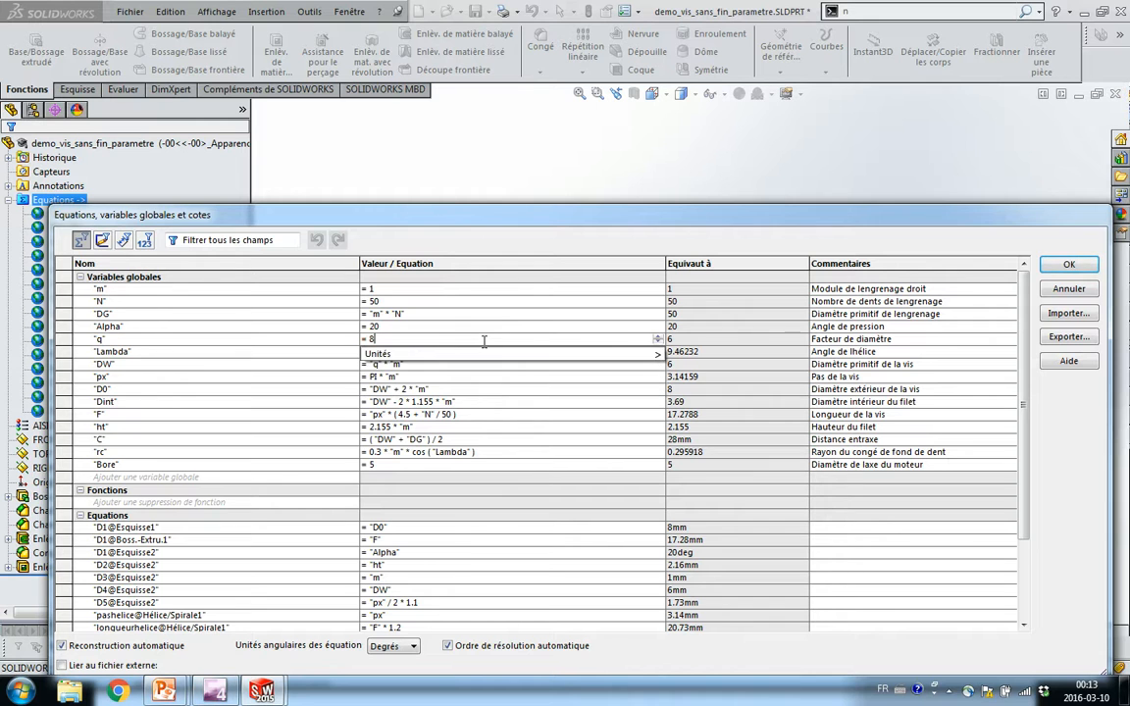
key(Return)
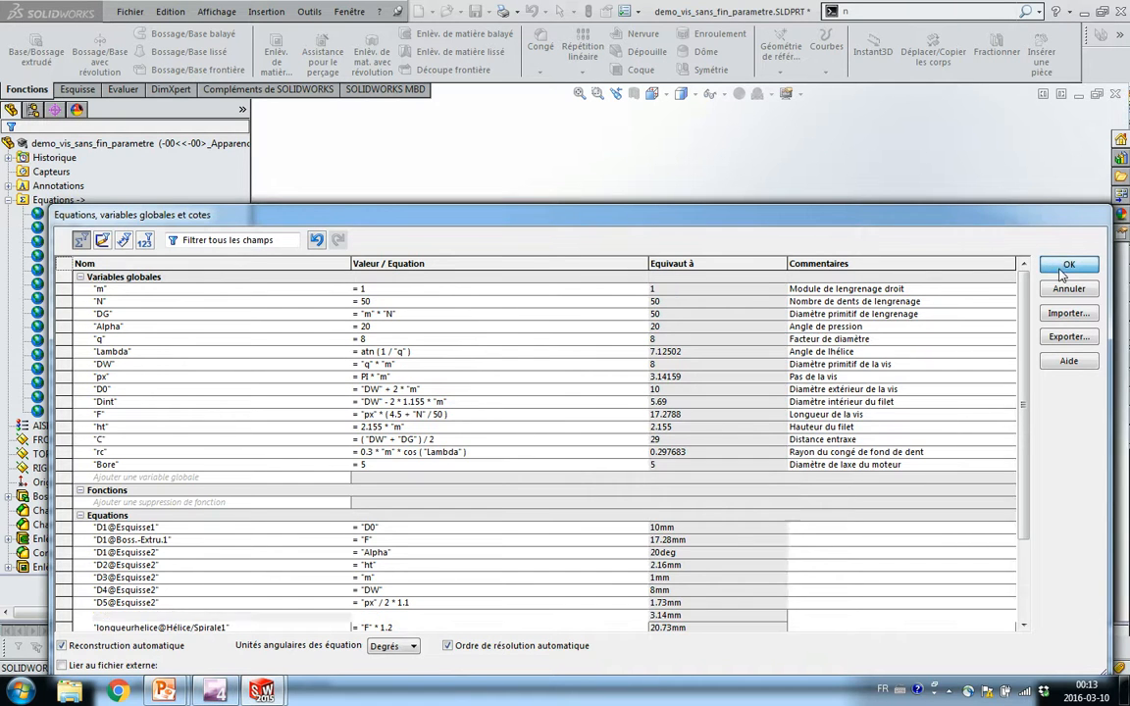
click(1067, 265)
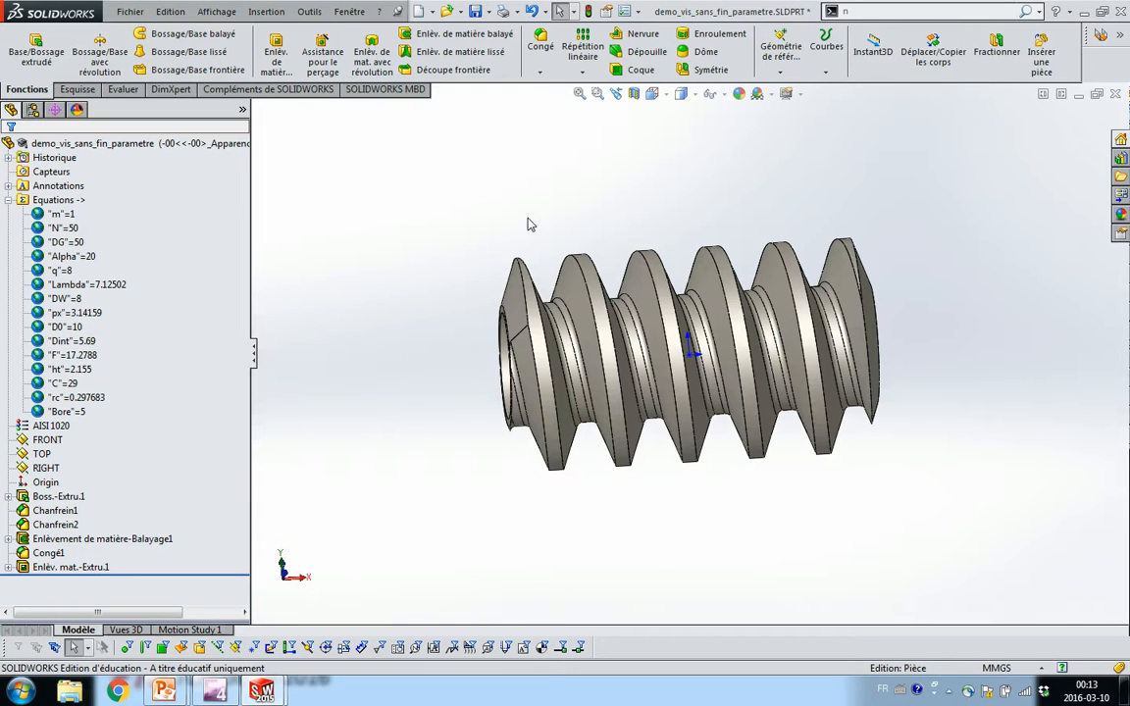
- Save the worm part and inspect its bore from the end face
key(ctrl+s)
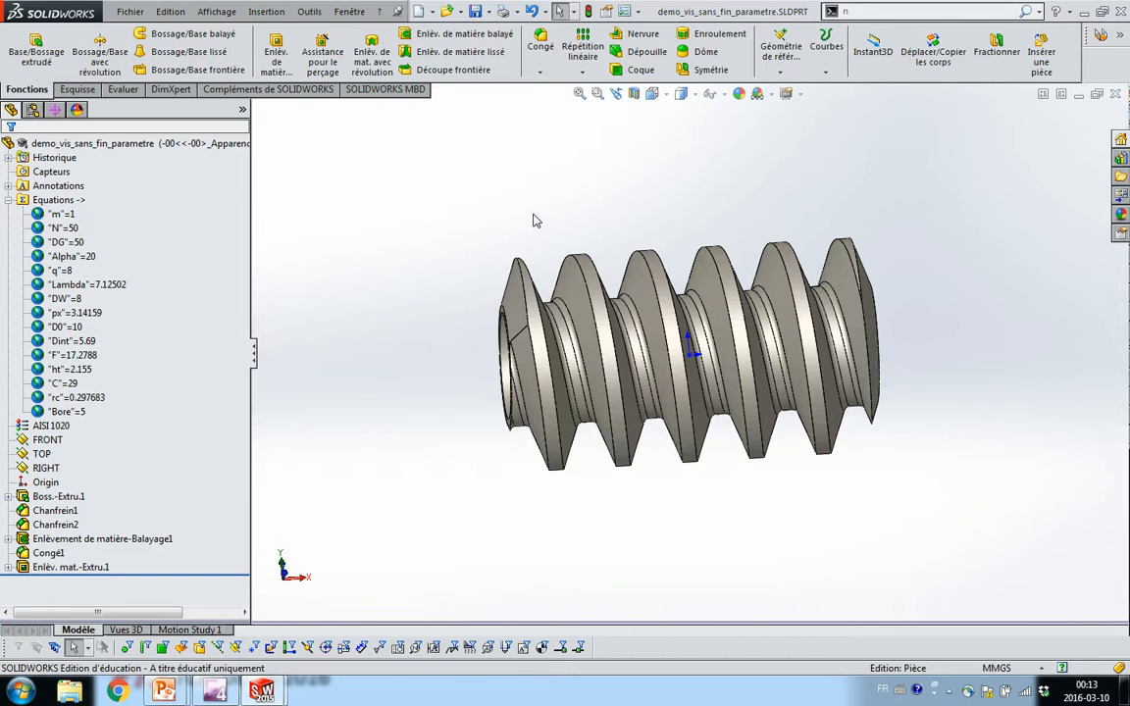
middle_drag(554, 196, 814, 294)
middle_drag(907, 412, 699, 349)
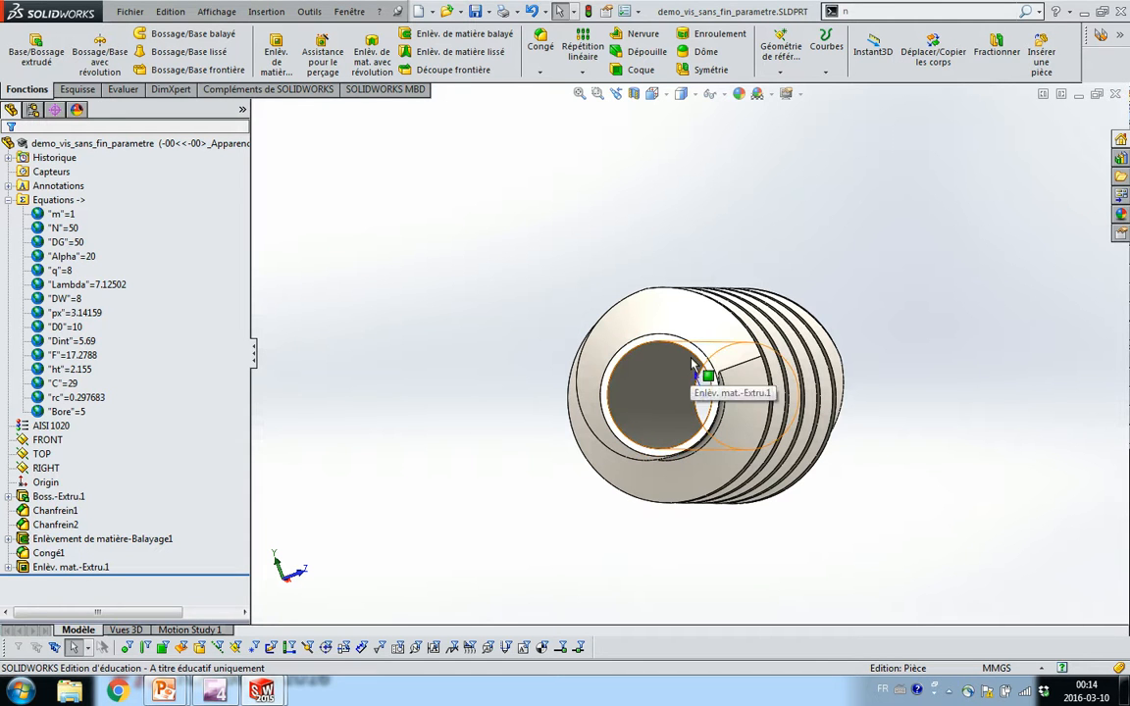
- Set the global variable "q" to 10 in the equations table and rebuild the worm
right_click(44, 200)
click(75, 209)
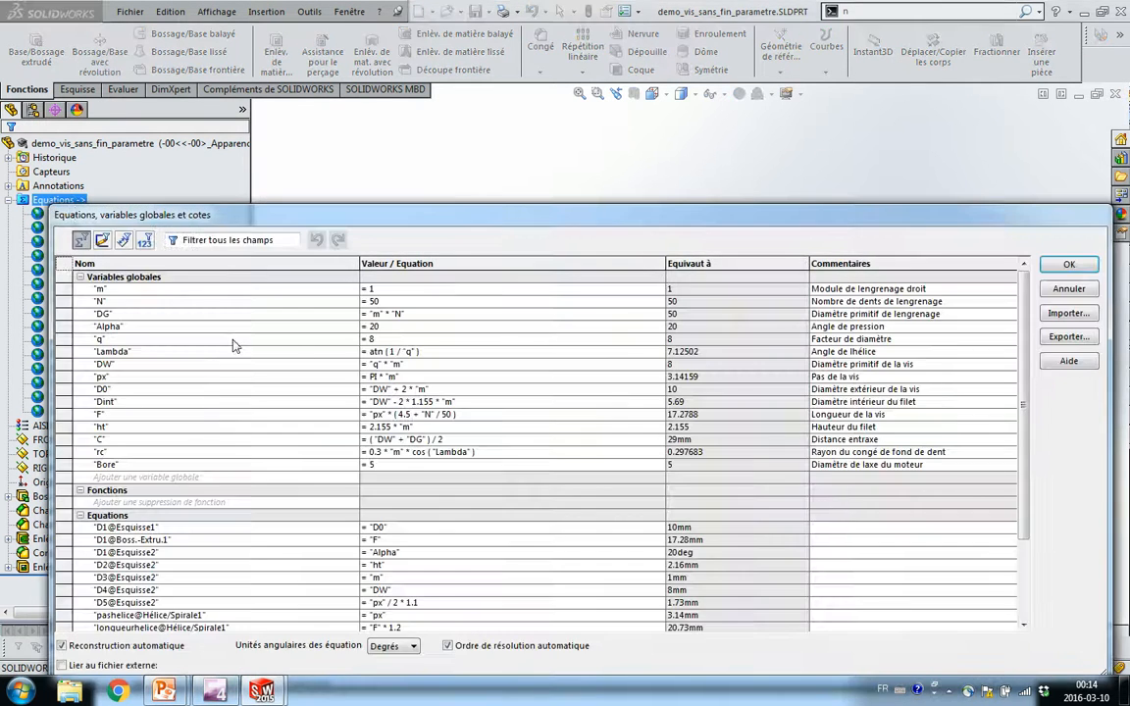
key(BackSpace)
text(10)
key(Return)
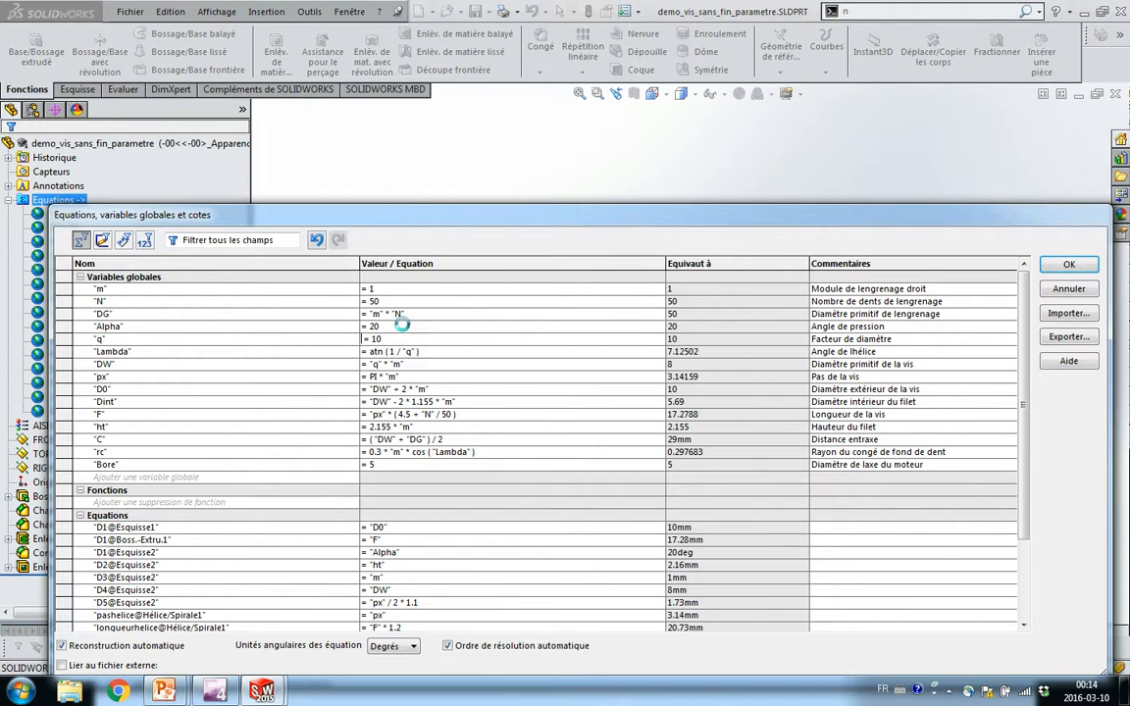
click(1067, 265)
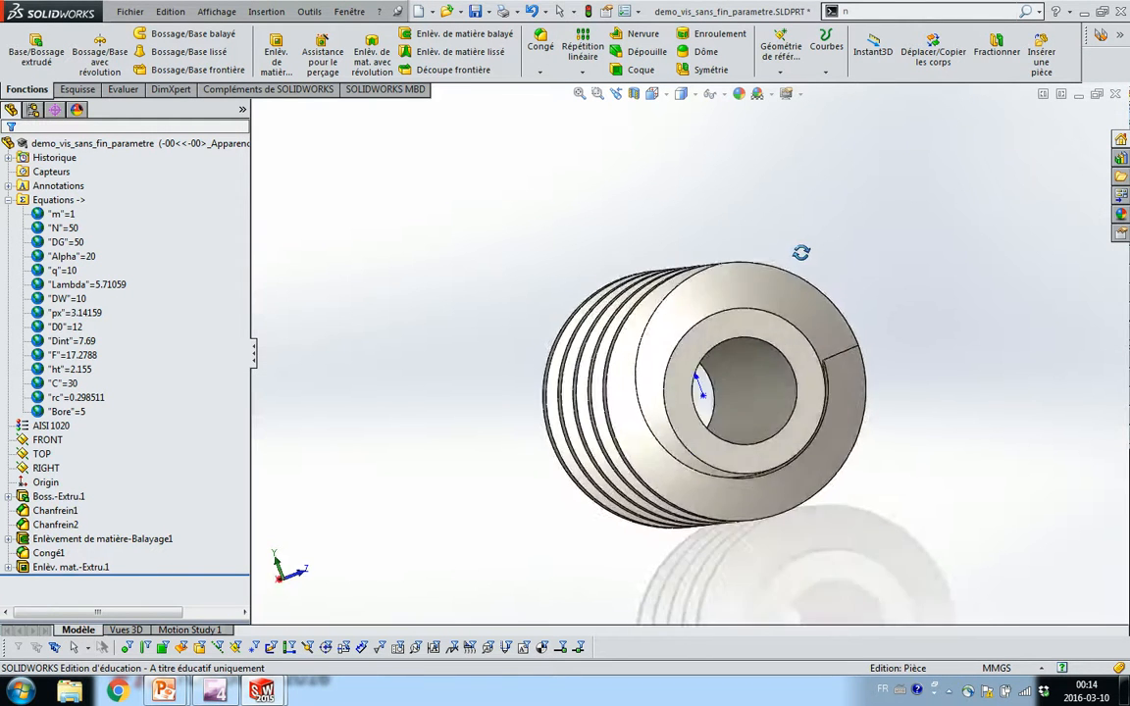
- Examine the rebuilt worm's thread in front view together with its "Lambda" helix angle variable
middle_drag(801, 252, 668, 211)
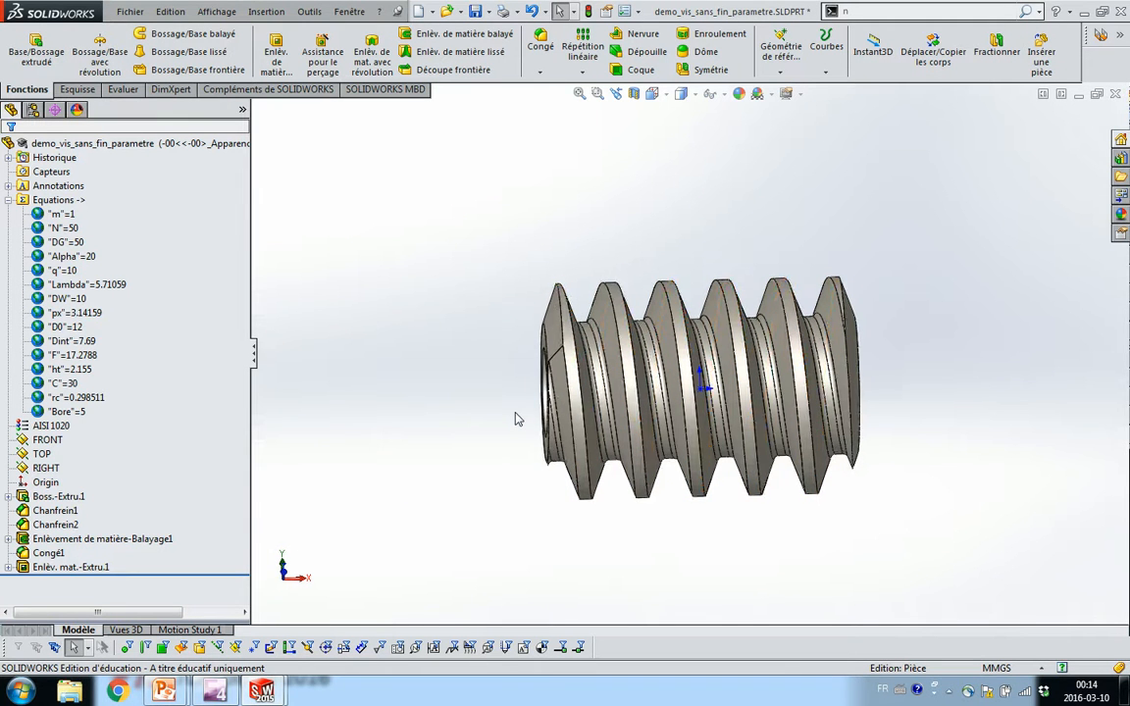
scroll(517, 419, down, 4)
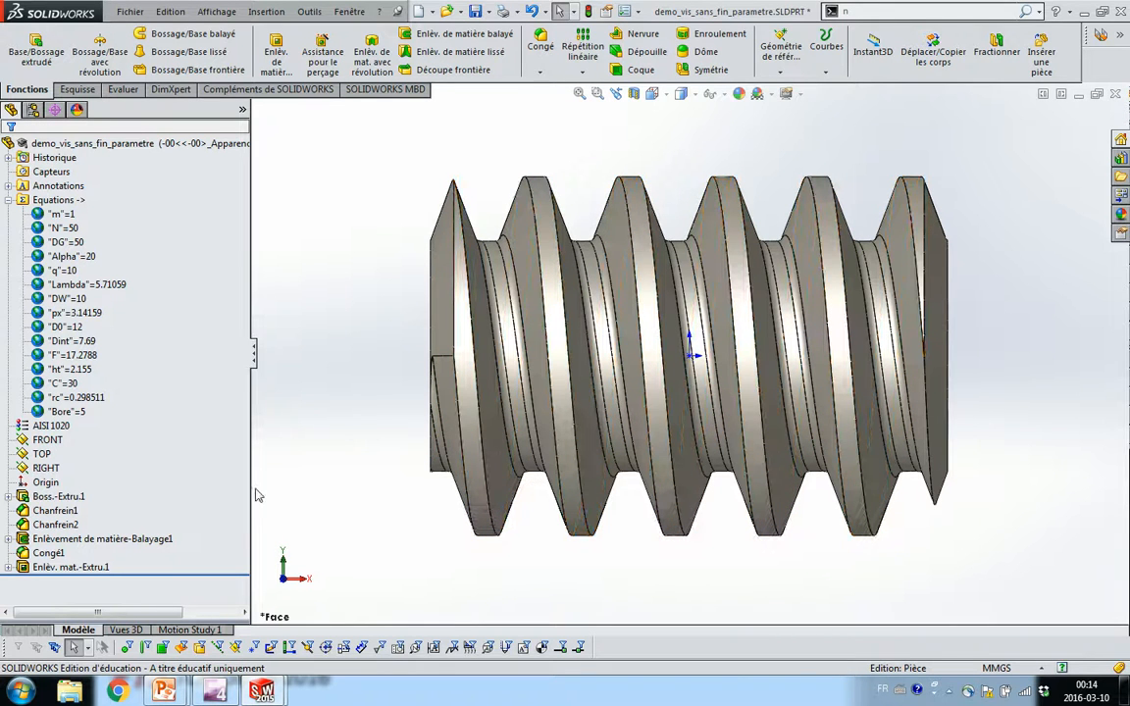
click(90, 286)
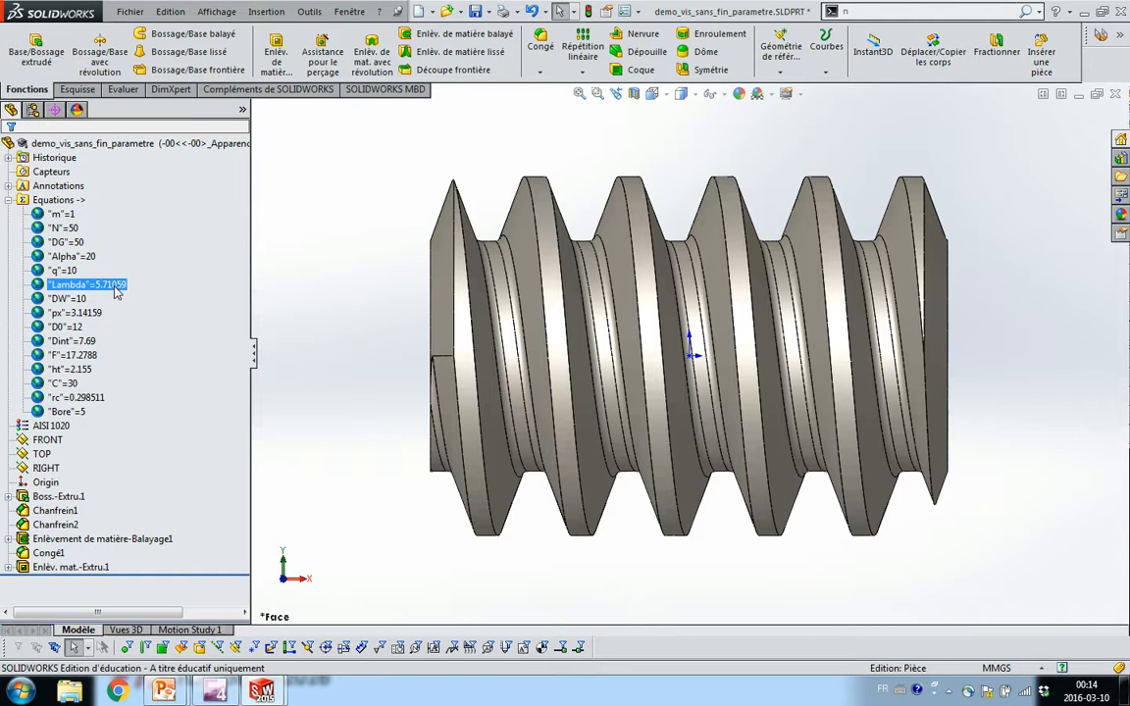
click(344, 329)
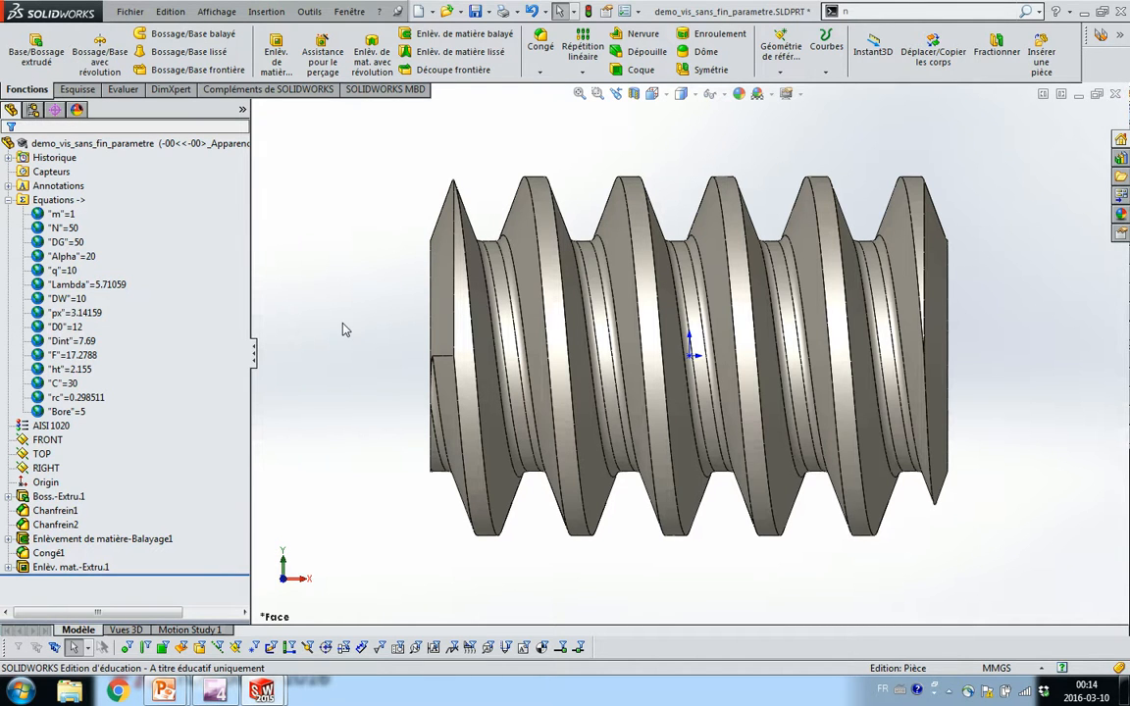
key(z)
mouse_move(418, 371)
middle_down()
mouse_move(461, 371)
mouse_move(396, 358)
mouse_move(428, 364)
middle_up()
- Switch to the open gear-and-worm assembly and rotate the gear to examine how its teeth mesh with the worm thread
key(ctrl+Tab)
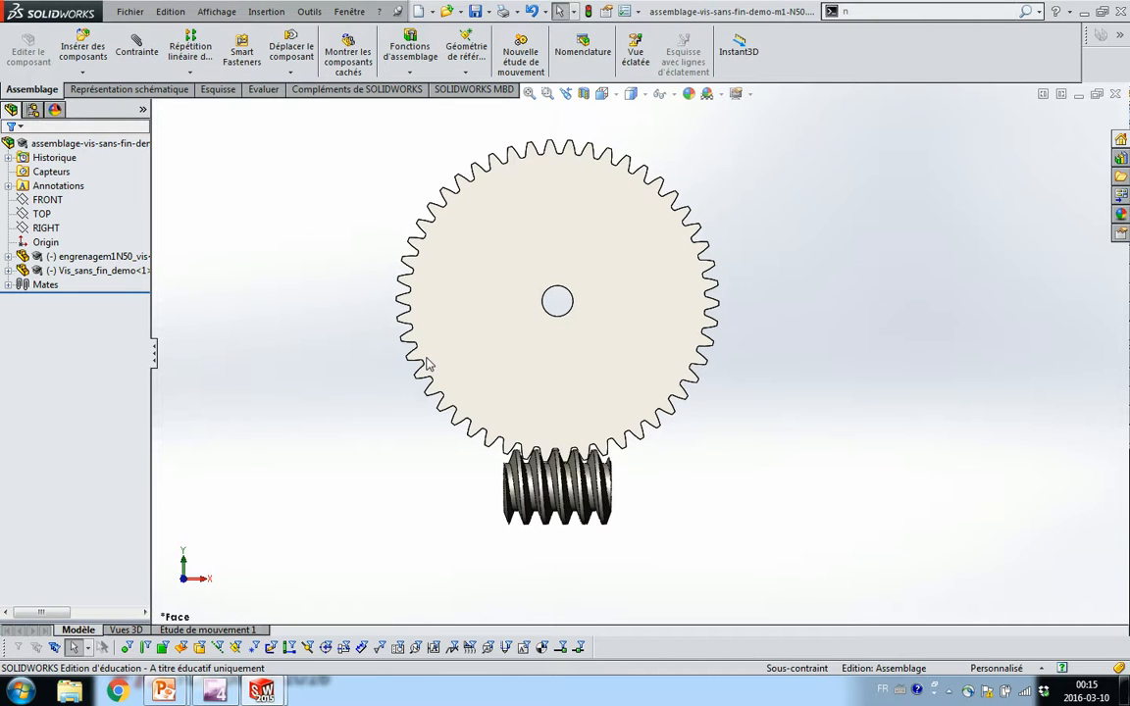
scroll(655, 513, down, 3)
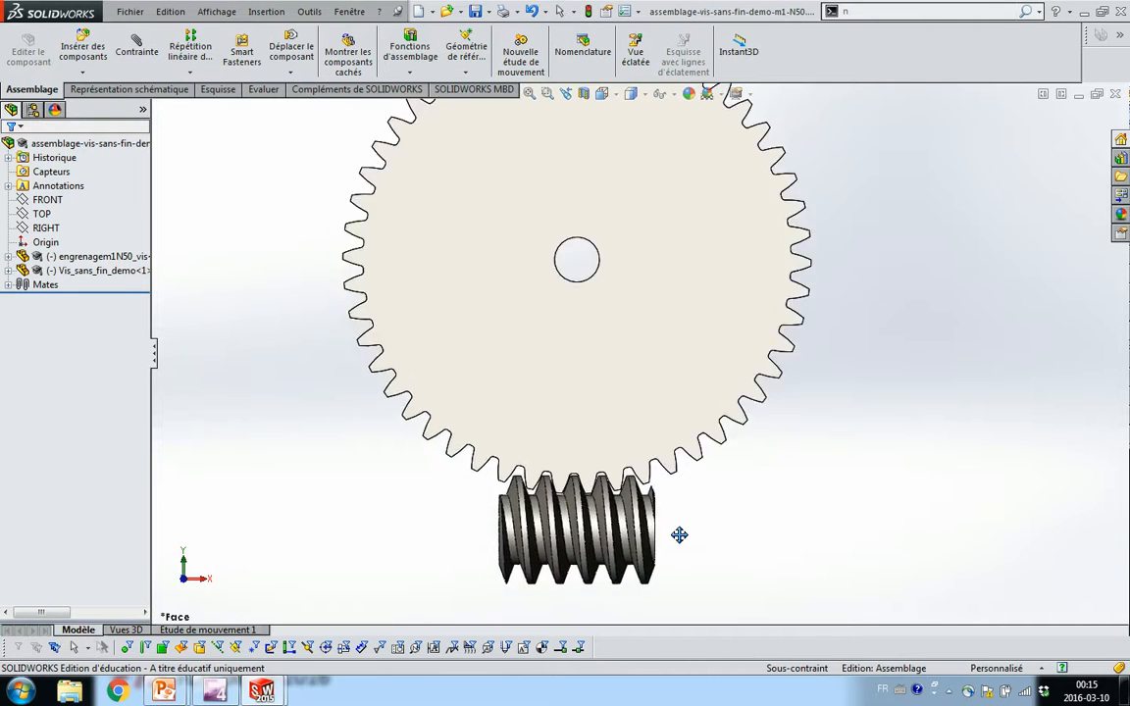
drag(522, 454, 620, 481)
scroll(620, 480, down, 1)
scroll(620, 483, down, 4)
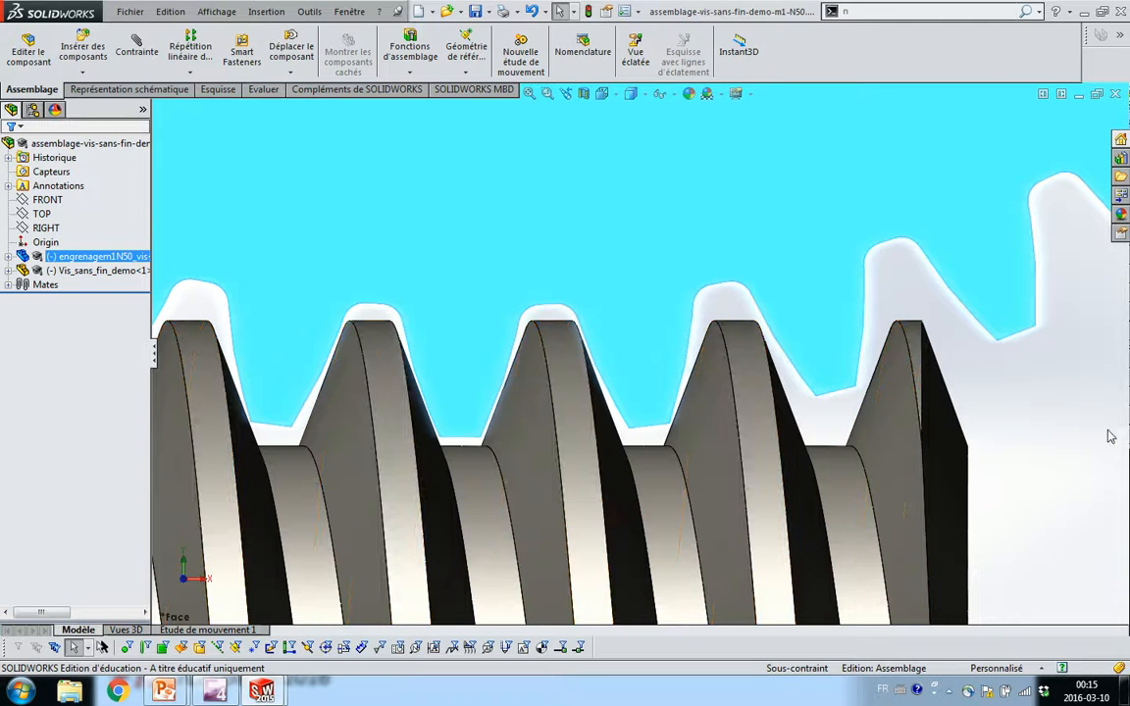
click(957, 420)
drag(471, 297, 260, 293)
scroll(550, 416, up, 7)
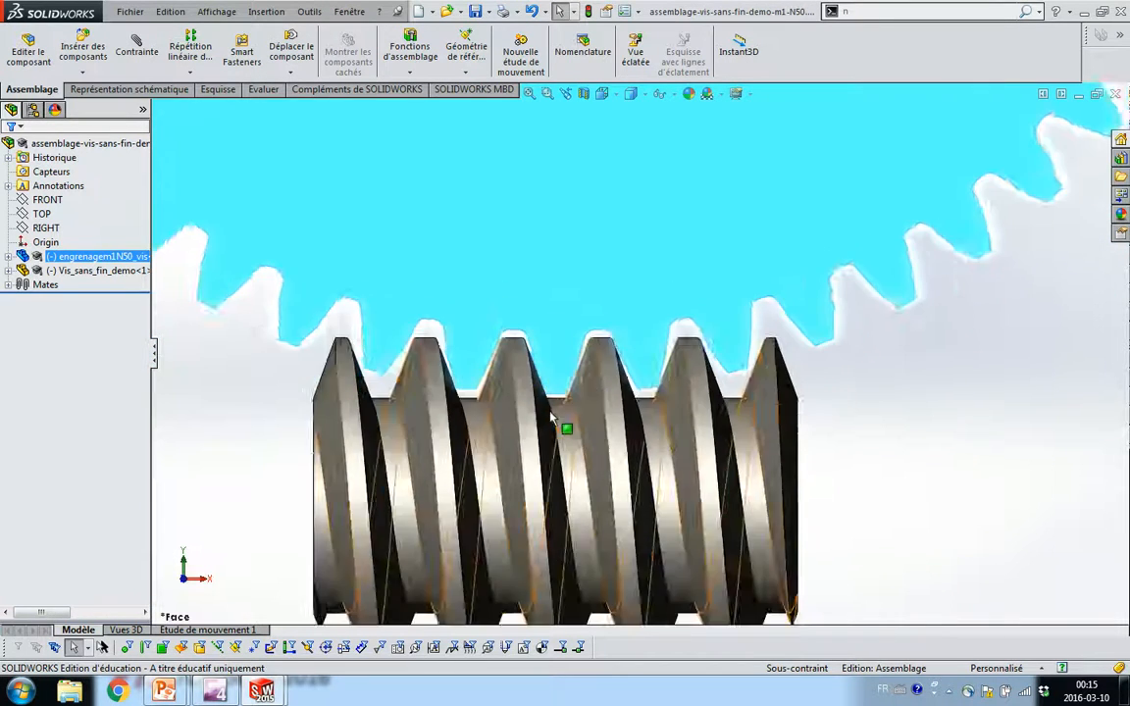
scroll(557, 422, up, 3)
ctrl+middle_drag(441, 434, 428, 537)
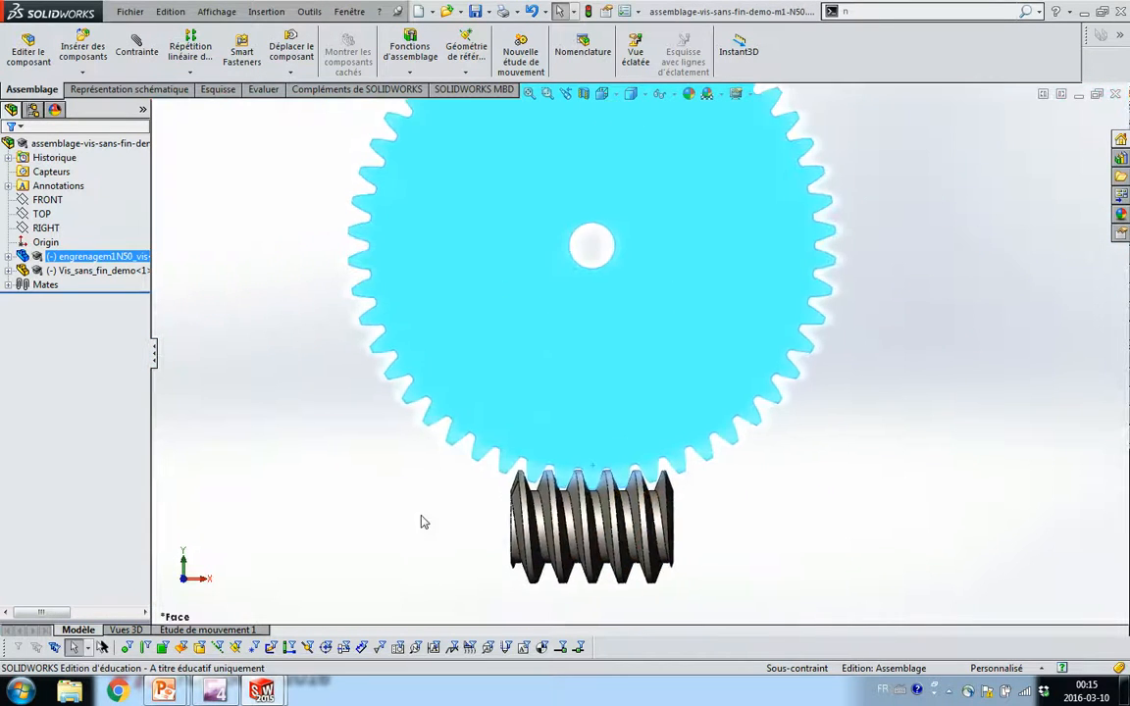